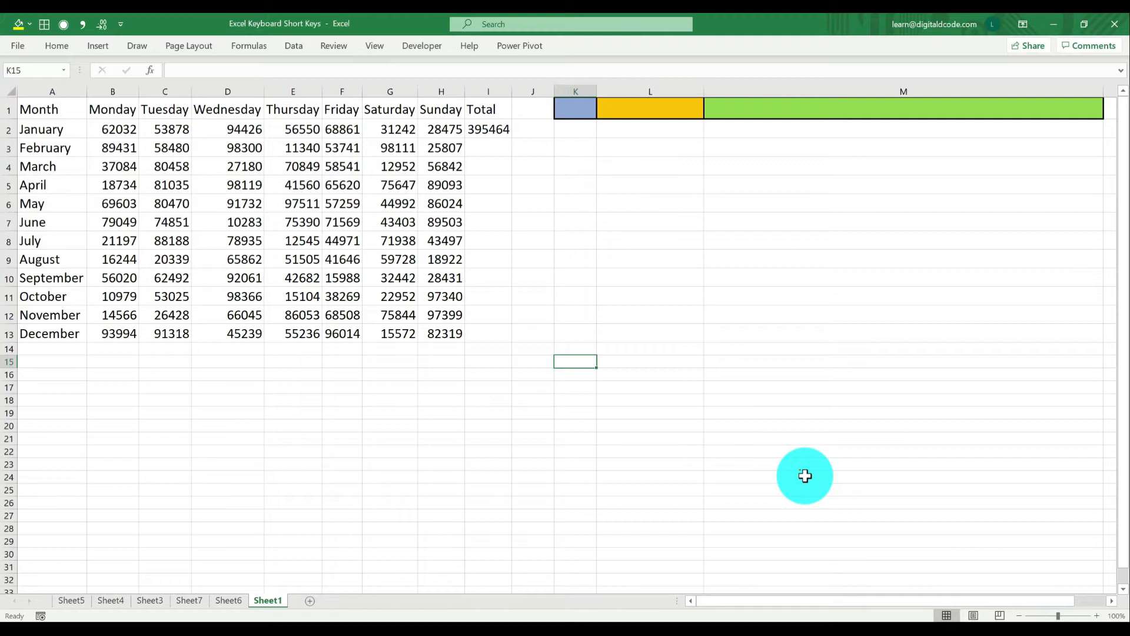
Open Excel's Help and search for the suggested phrase "excel keyboard shortcuts"
{"action": "left_click", "coordinate": [474, 47]}
{"action": "left_click", "coordinate": [18, 75]}
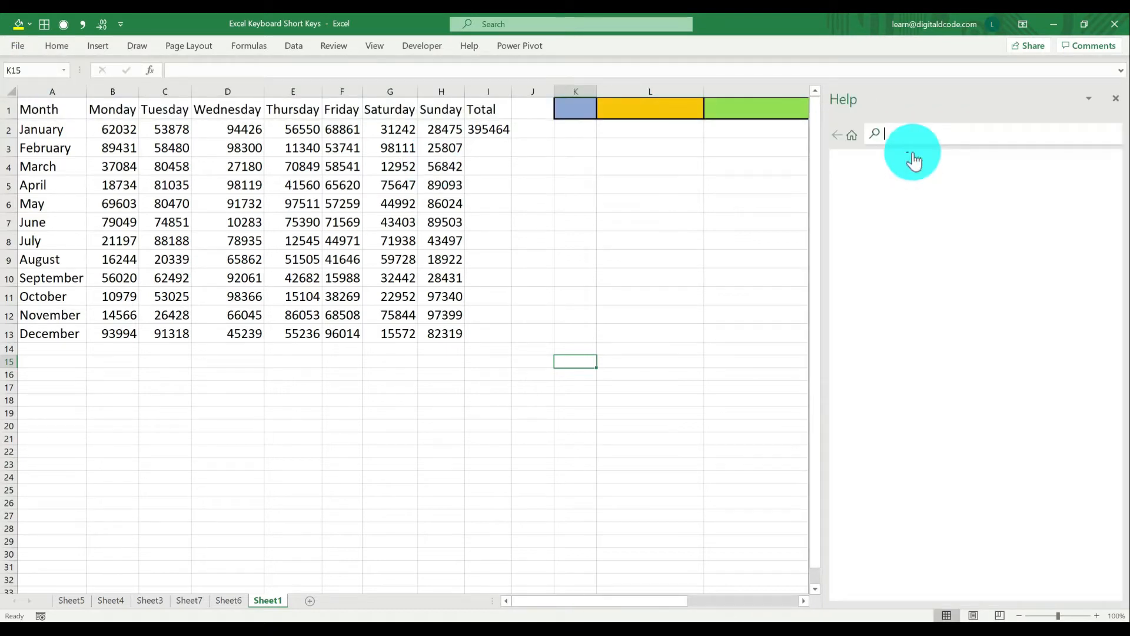
{"action": "type", "text": "e"}
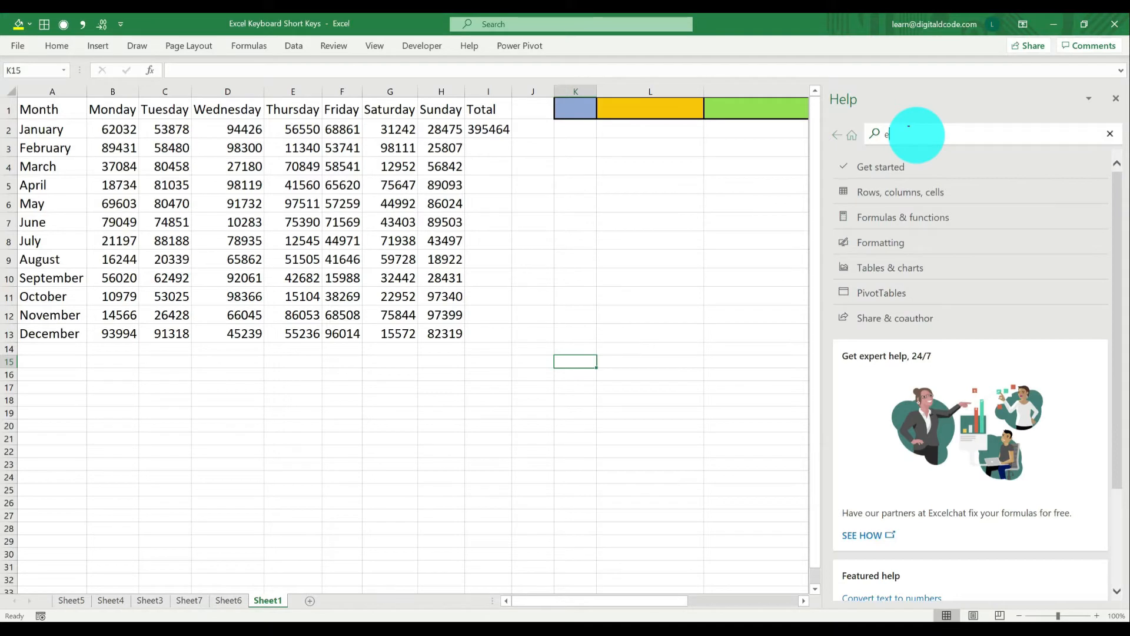
{"action": "type", "text": "xcel key"}
{"action": "key", "text": "Down"}
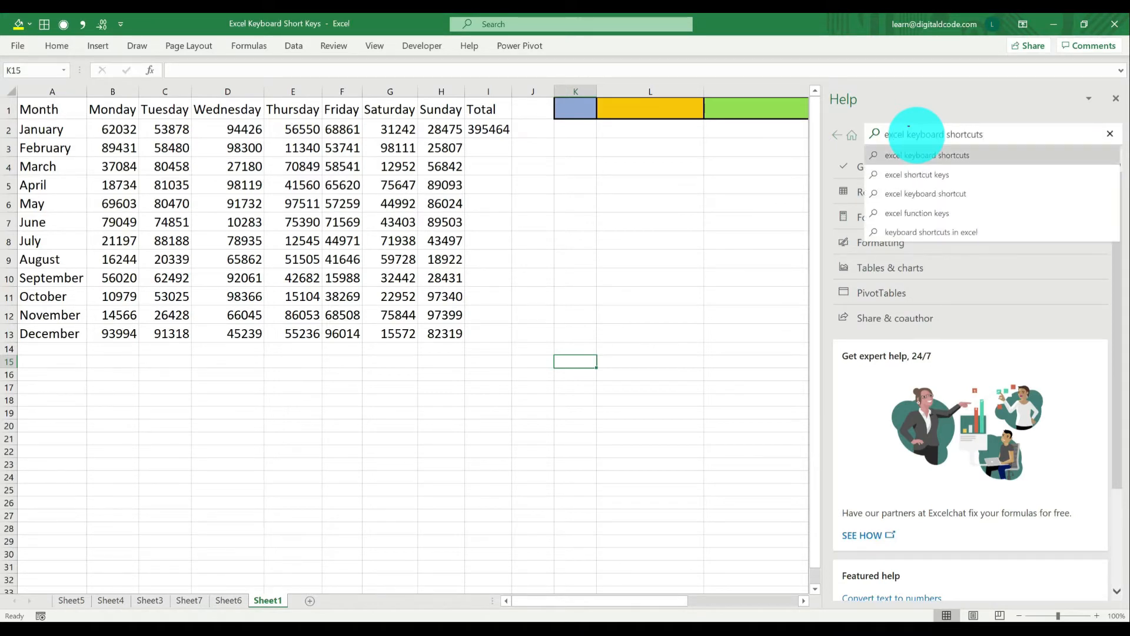
{"action": "key", "text": "Return"}
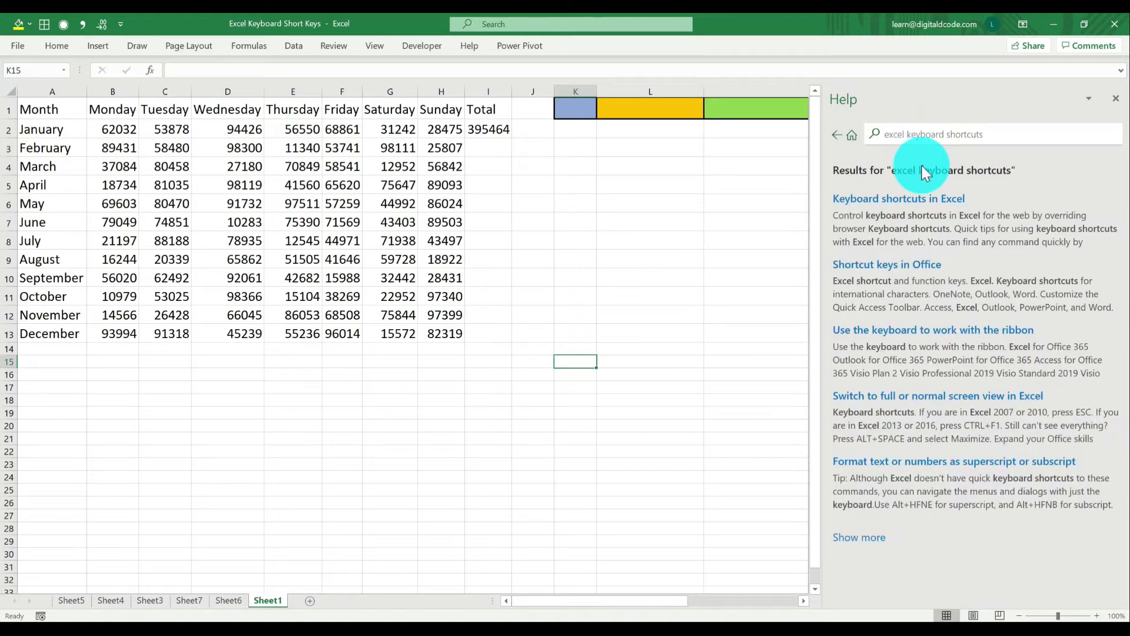
Read through the shortcut tables in the help article "Keyboard shortcuts in Excel" and close Help
{"action": "left_click", "coordinate": [918, 200]}
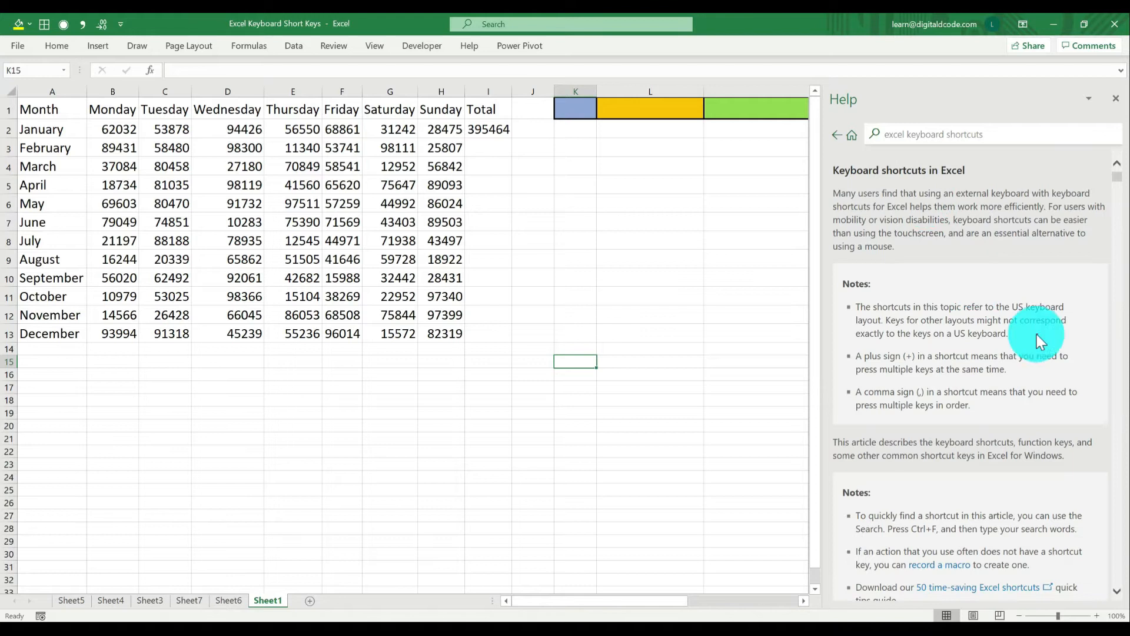
{"action": "scroll", "coordinate": [1000, 318], "scroll_direction": "down", "scroll_amount": 5}
{"action": "scroll", "coordinate": [1034, 320], "scroll_direction": "down", "scroll_amount": 15}
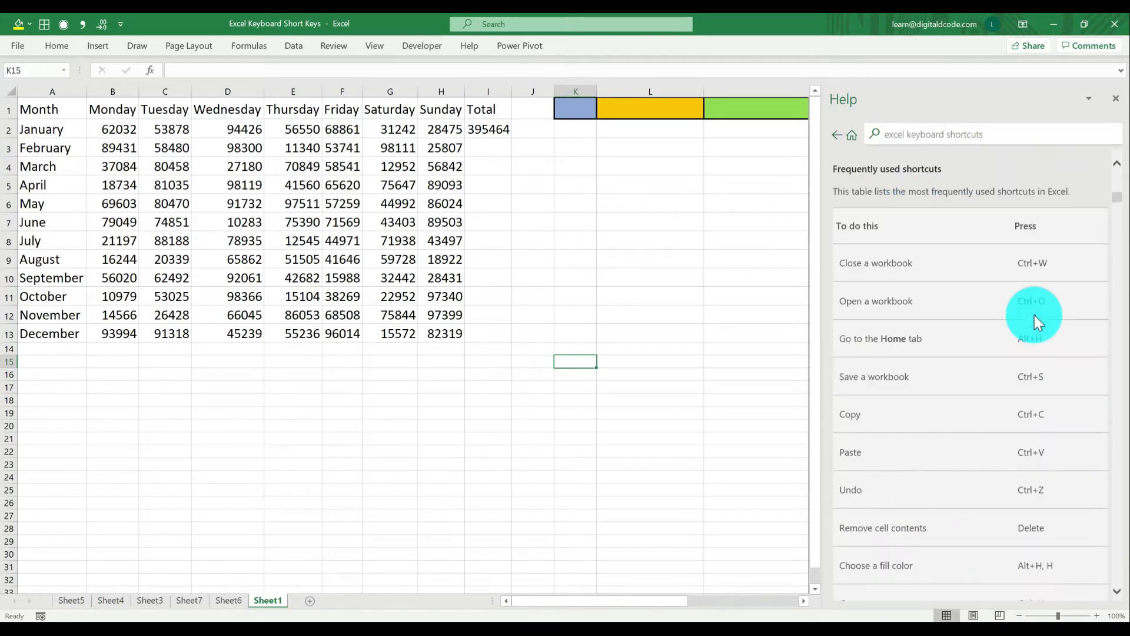
{"action": "scroll", "coordinate": [1035, 314], "scroll_direction": "down", "scroll_amount": 10}
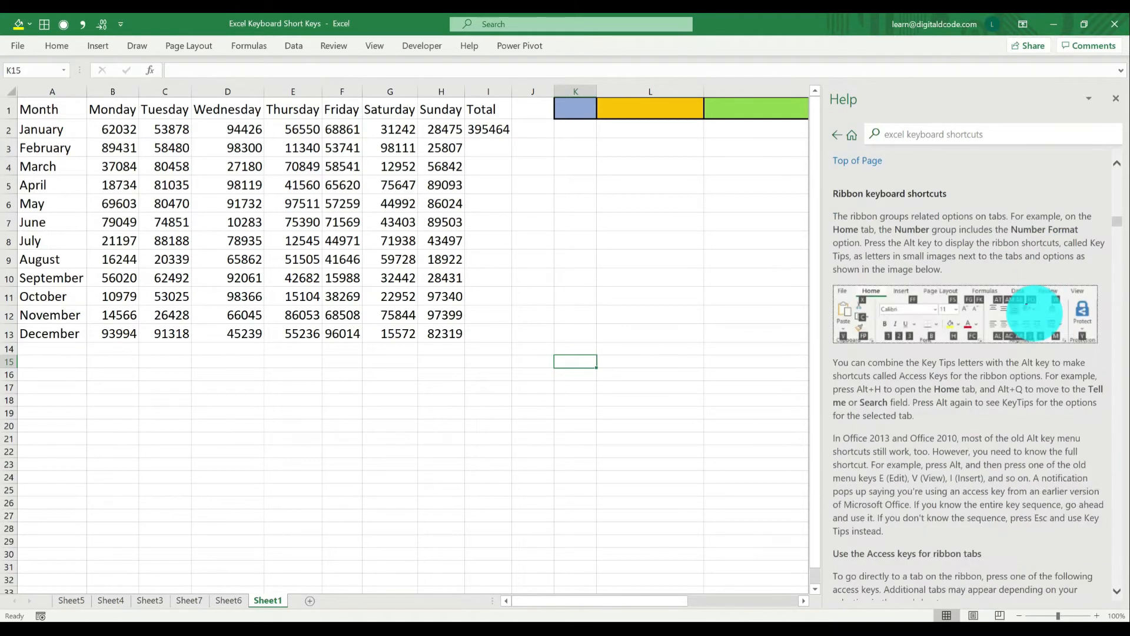
{"action": "scroll", "coordinate": [1038, 321], "scroll_direction": "down", "scroll_amount": 15}
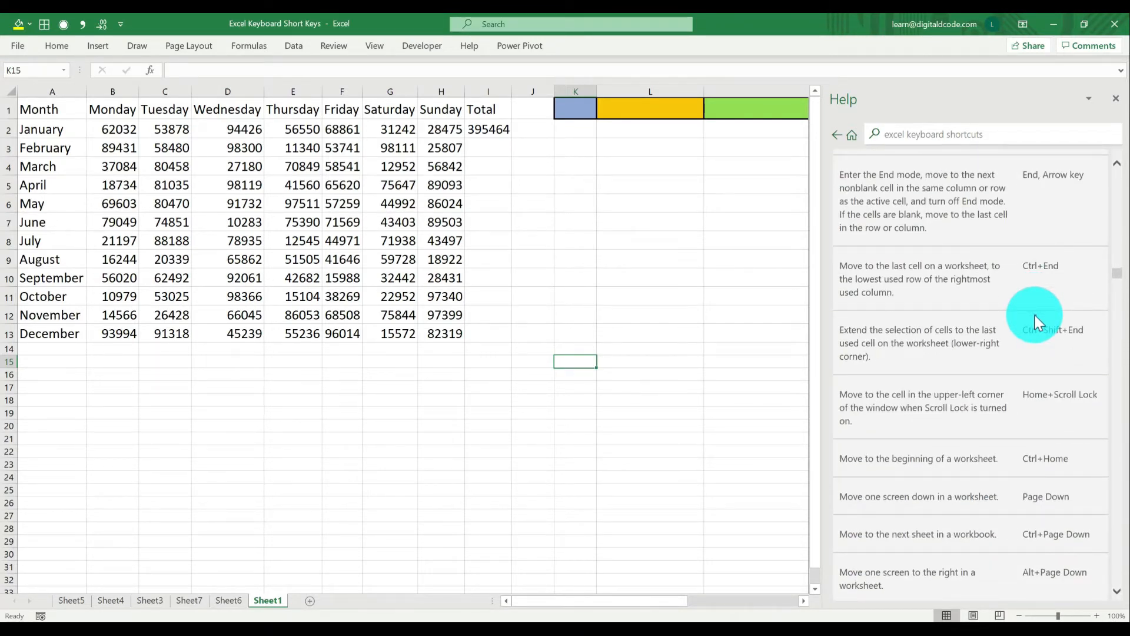
{"action": "scroll", "coordinate": [1038, 323], "scroll_direction": "down", "scroll_amount": 12}
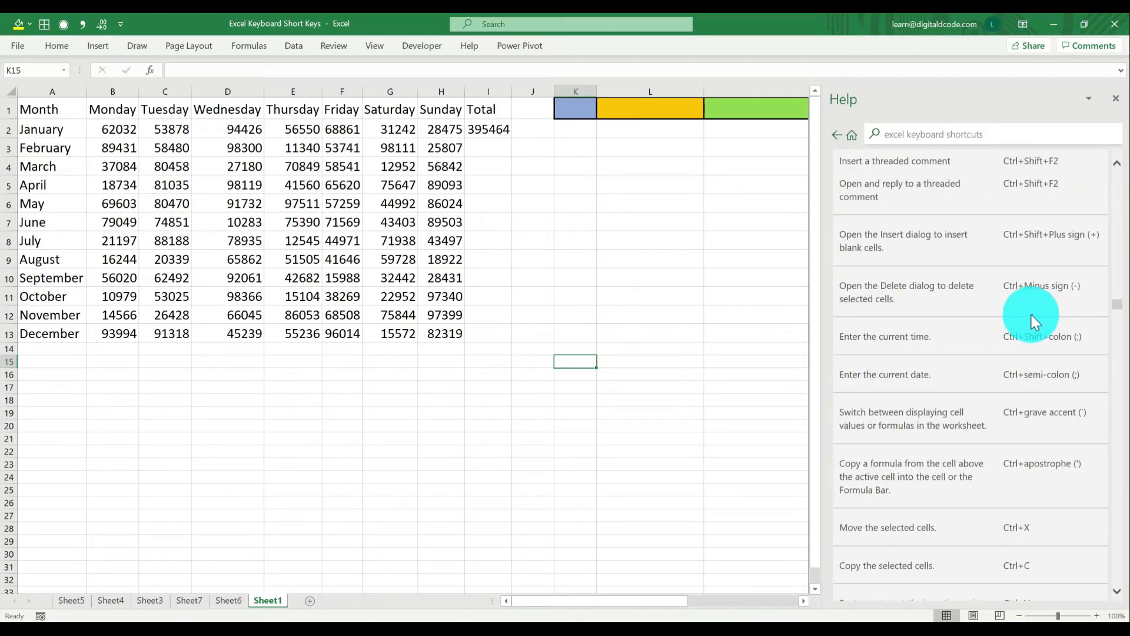
{"action": "scroll", "coordinate": [1036, 322], "scroll_direction": "down", "scroll_amount": 10}
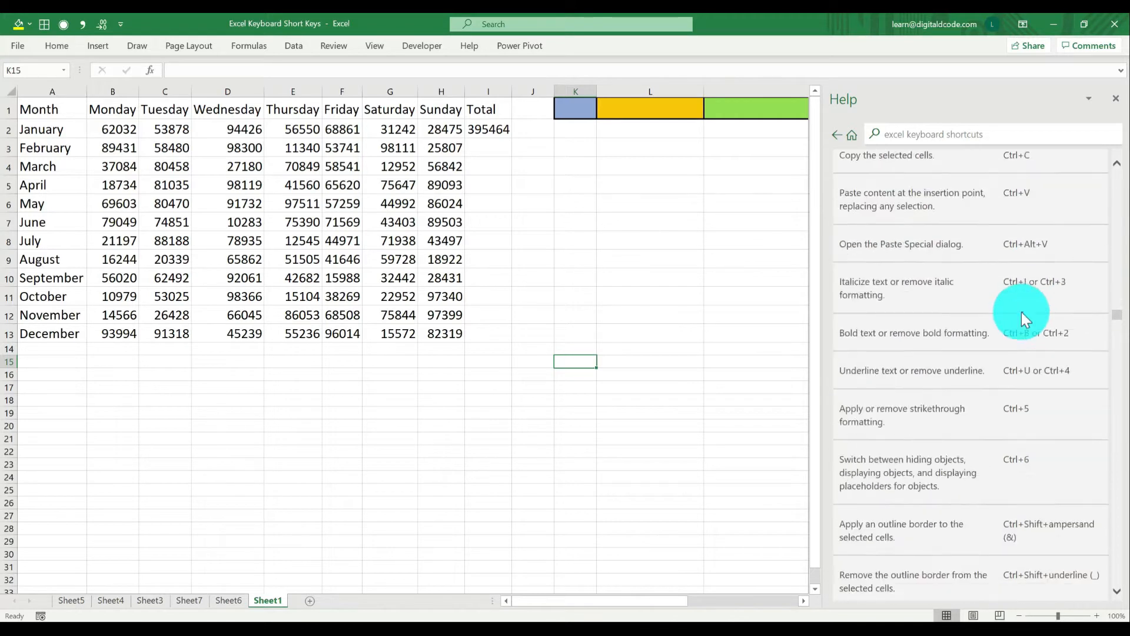
{"action": "left_click", "coordinate": [1117, 100]}
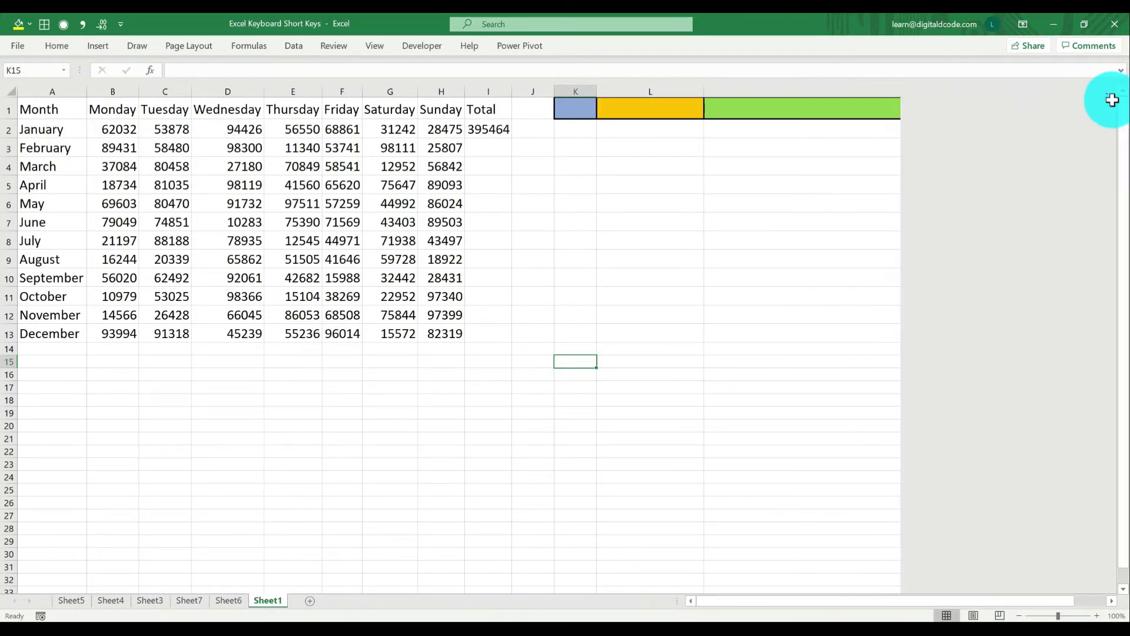
Set the shortcut number in cell K1 to 1, and create a new blank workbook and close it again
{"action": "left_click", "coordinate": [576, 106]}
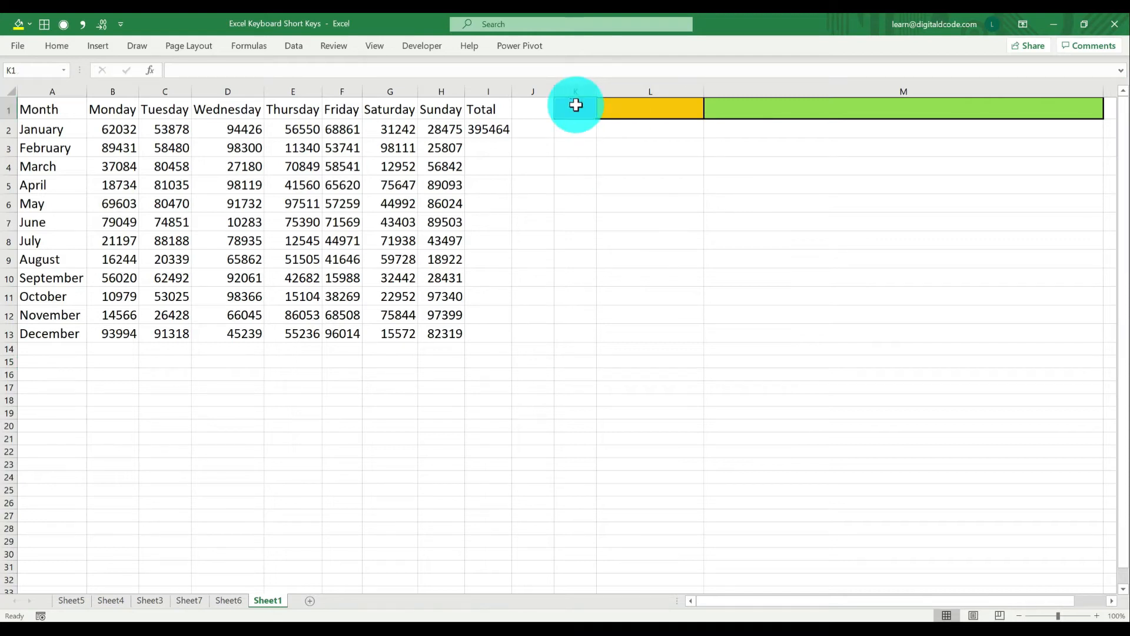
{"action": "type", "text": "1"}
{"action": "key", "text": "Return"}
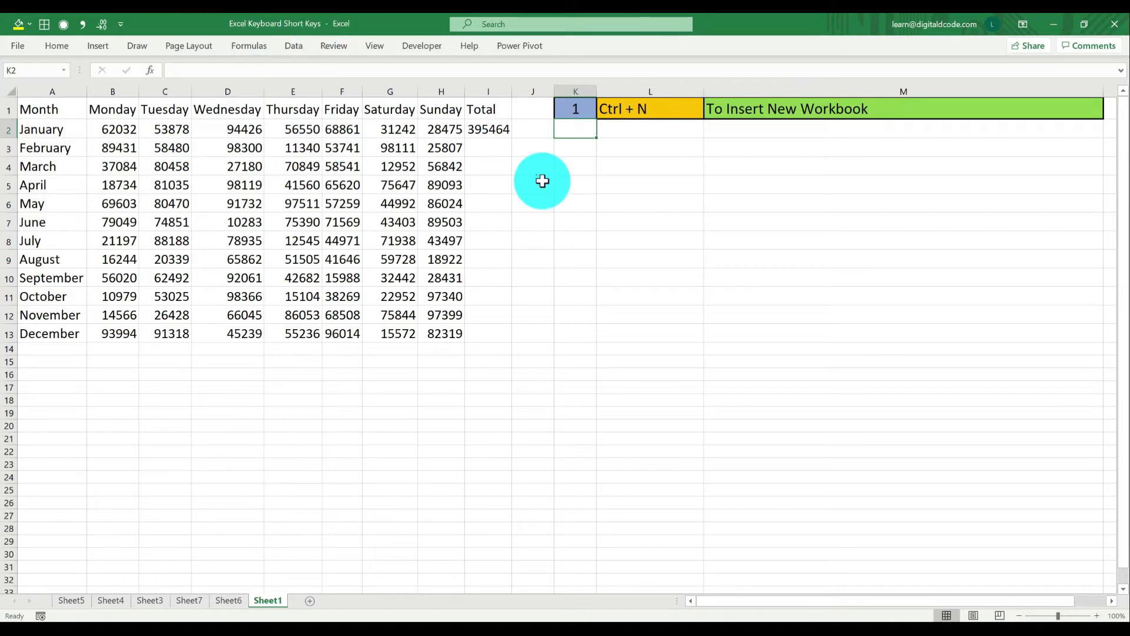
{"action": "key", "text": "ctrl+n"}
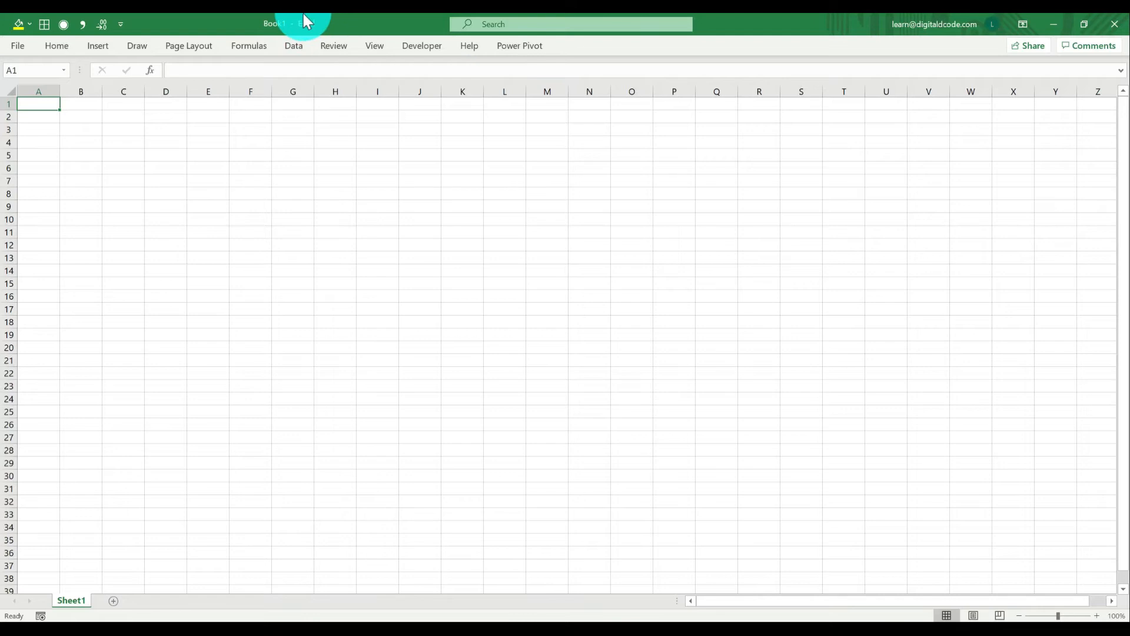
{"action": "key", "text": "ctrl+w"}
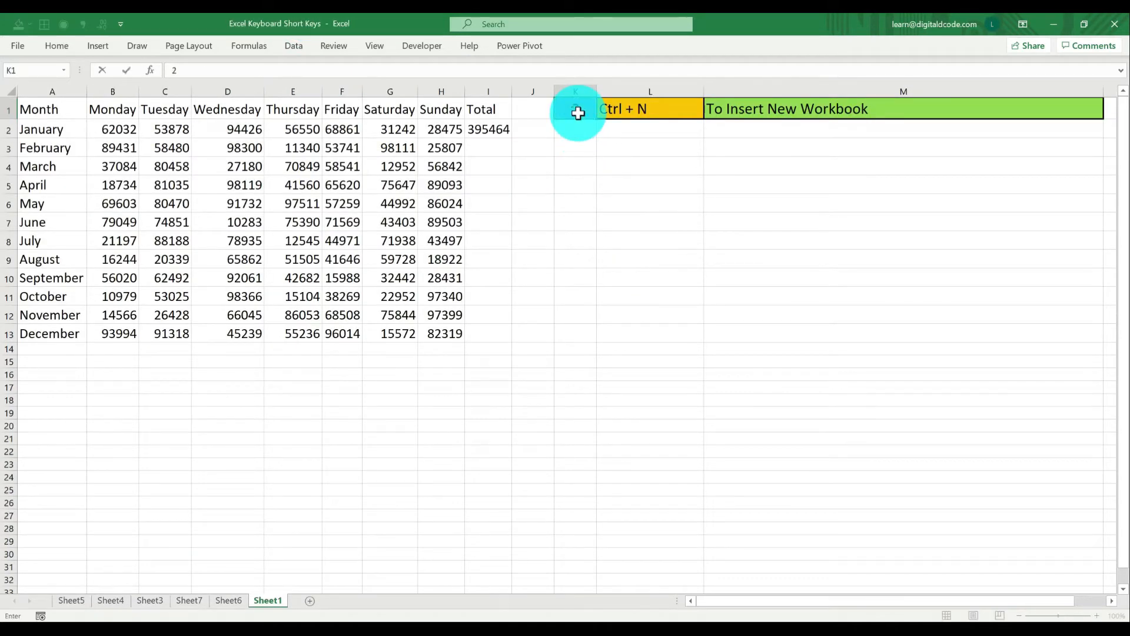
Set the shortcut number in cell K1 to 2 and insert four new worksheets before Sheet1
{"action": "type", "text": "2"}
{"action": "key", "text": "Return"}
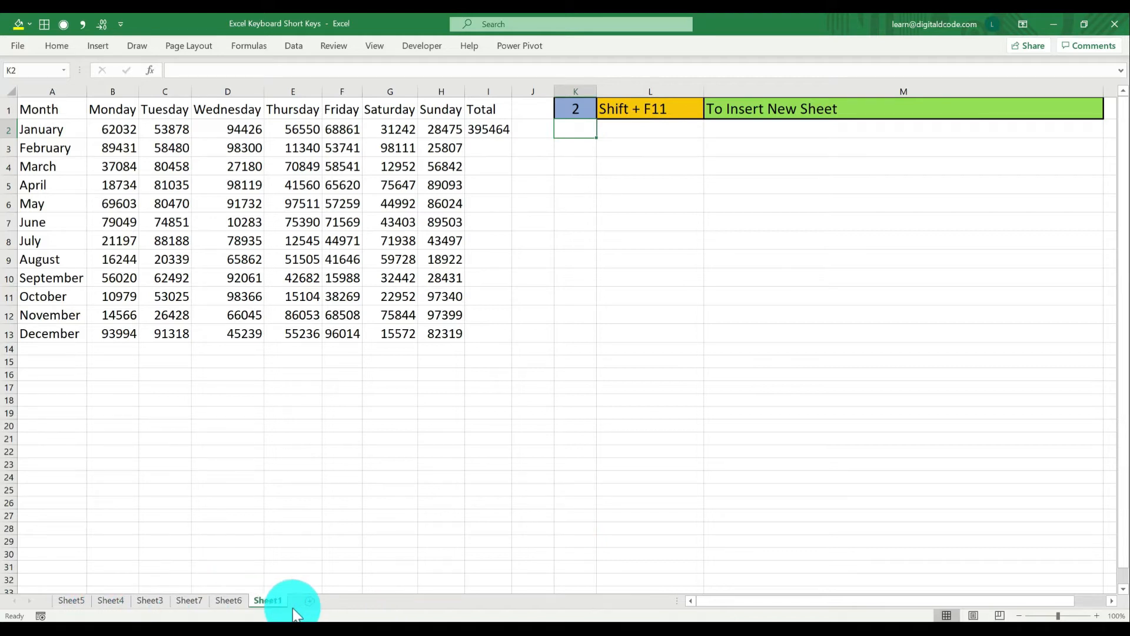
{"action": "key", "text": "shift+F11"}
{"action": "key", "text": "shift+F11"}
{"action": "key", "text": "shift+F11"}
{"action": "key", "text": "shift+F11"}
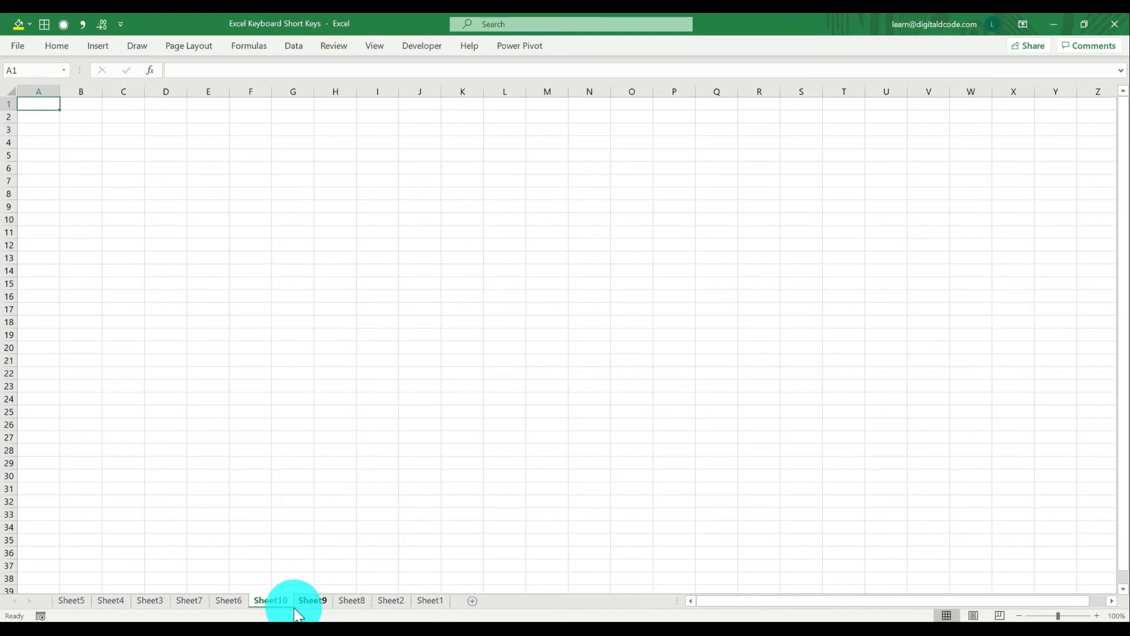
Return to Sheet1 and set the shortcut number in cell K1 to 3
{"action": "left_click", "coordinate": [430, 601]}
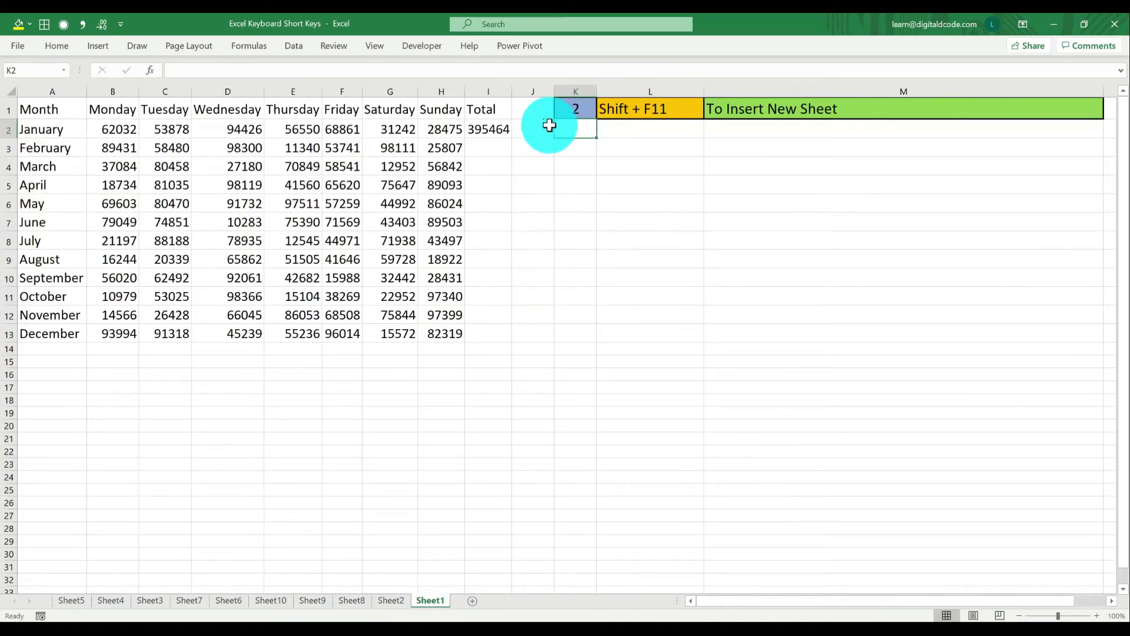
{"action": "left_click", "coordinate": [584, 108]}
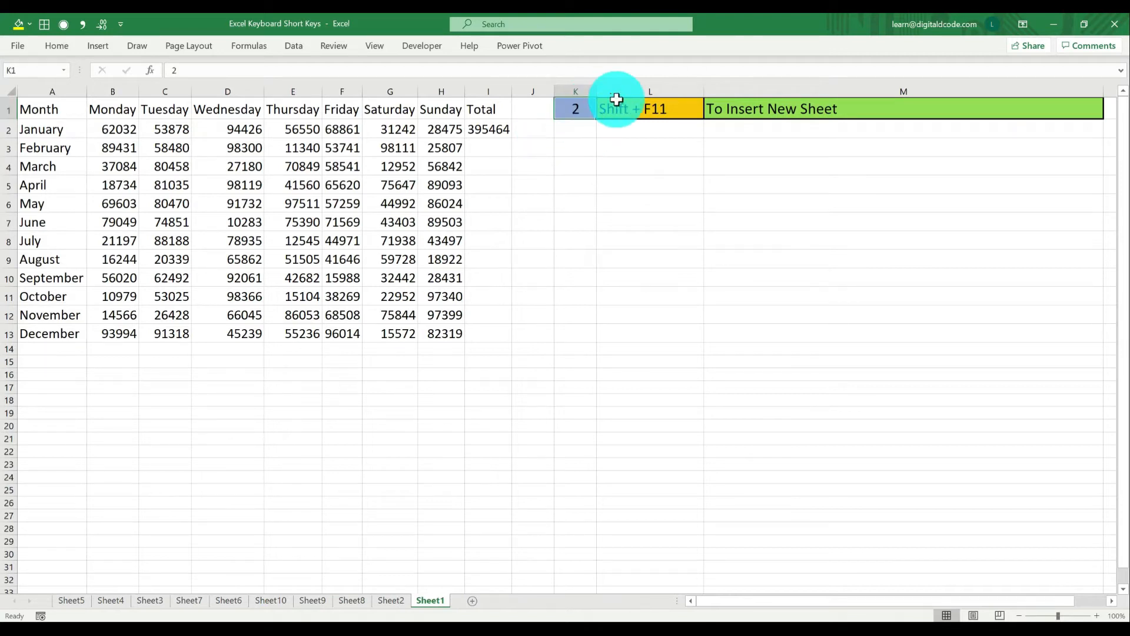
{"action": "type", "text": "3"}
{"action": "key", "text": "Return"}
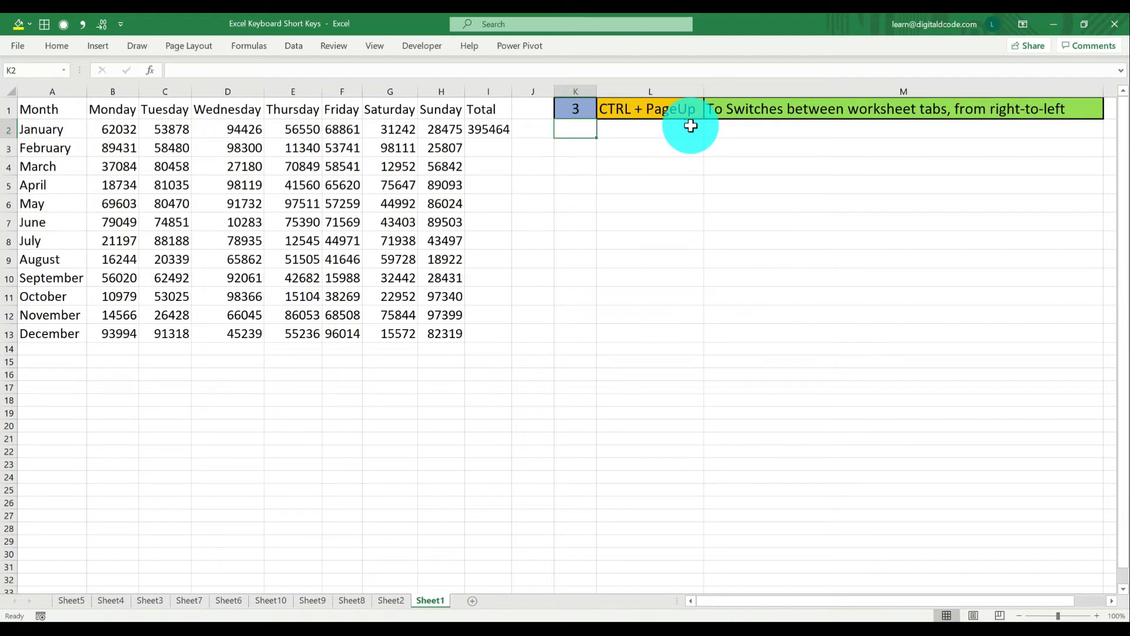
Step backward through the worksheets one by one, from Sheet1 to the first sheet, Sheet5
{"action": "key", "text": "ctrl+Page_Up"}
{"action": "key", "text": "ctrl+Page_Up"}
{"action": "key", "text": "ctrl+Page_Up"}
{"action": "key", "text": "ctrl+Page_Up"}
{"action": "key", "text": "ctrl+Page_Up"}
{"action": "key", "text": "ctrl+Page_Up"}
{"action": "key", "text": "ctrl+Page_Up"}
{"action": "key", "text": "ctrl+Page_Up"}
{"action": "key", "text": "ctrl+Page_Up"}
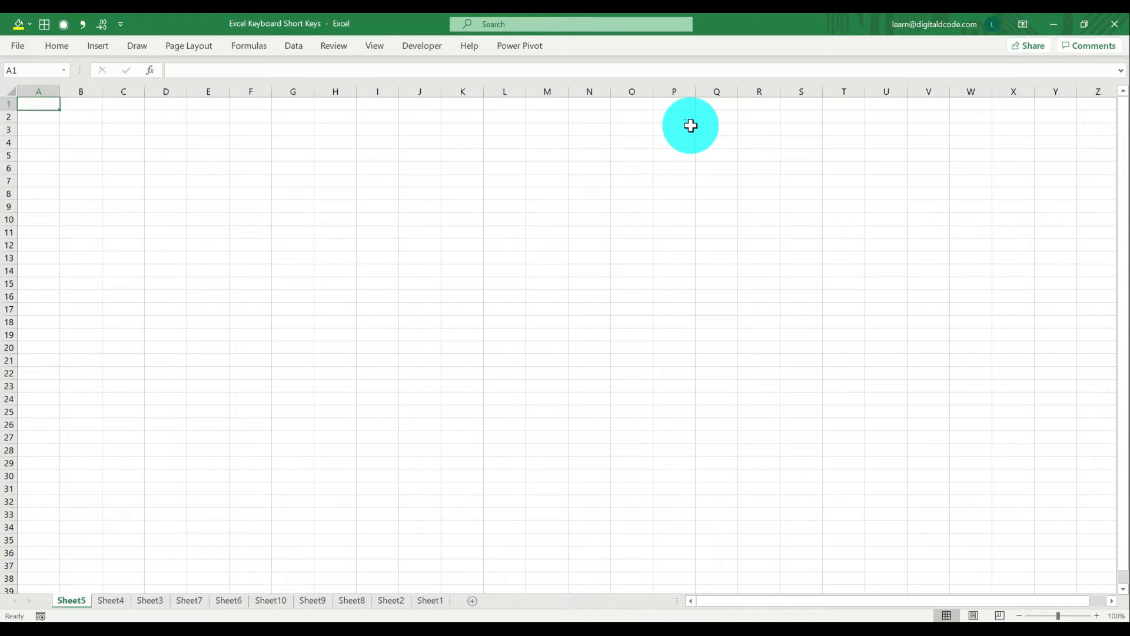
Go back to Sheet1 and set the shortcut number in cell K1 to 4
{"action": "left_click", "coordinate": [432, 606]}
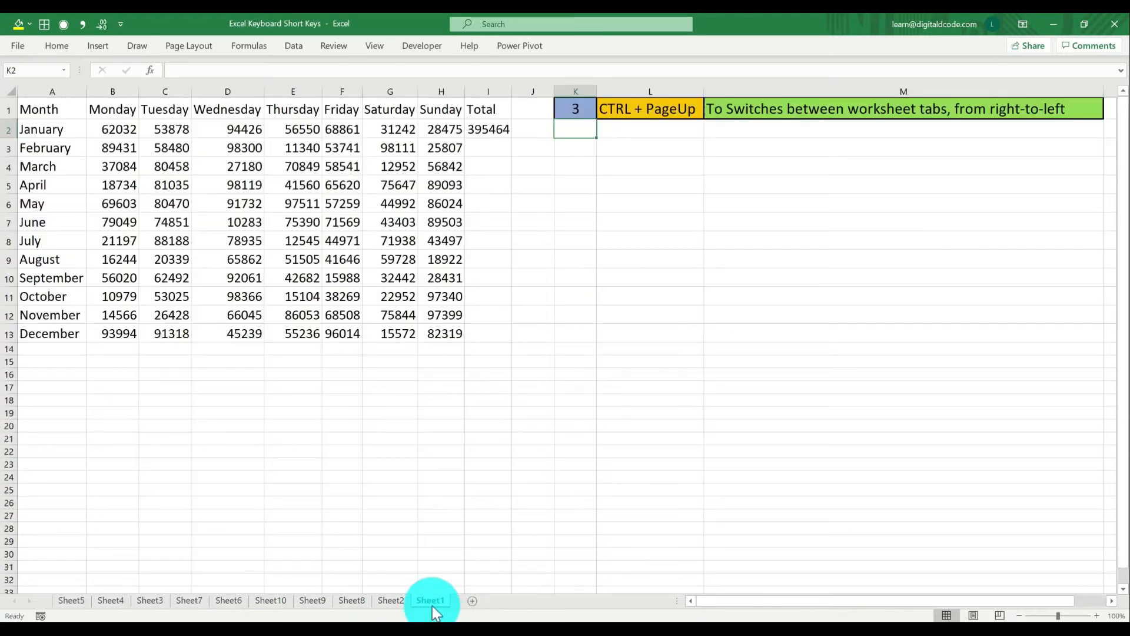
{"action": "left_click", "coordinate": [589, 106]}
{"action": "type", "text": "4"}
{"action": "key", "text": "Return"}
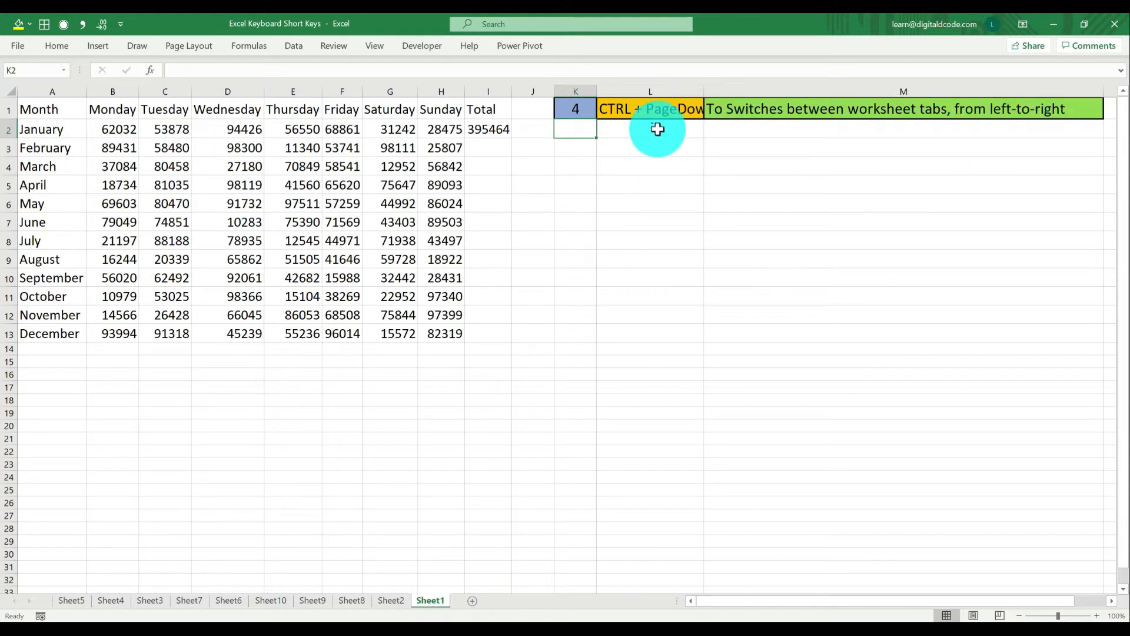
Switch to Sheet5 and step forward through the worksheets one by one until Sheet1
{"action": "left_click", "coordinate": [68, 600]}
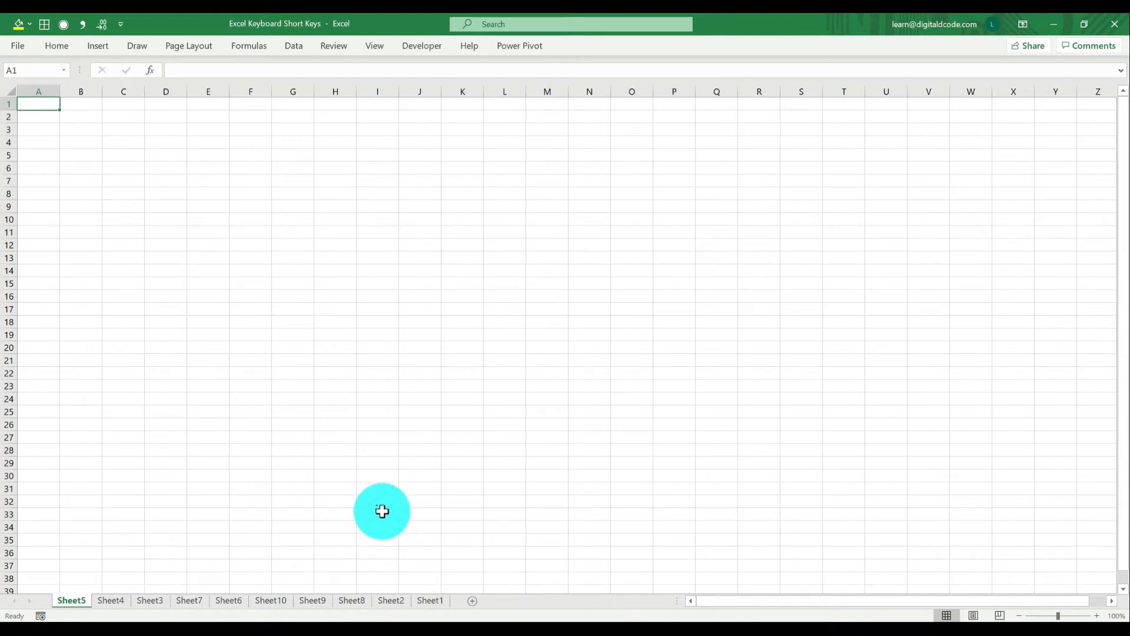
{"action": "key", "text": "ctrl+Page_Down"}
{"action": "key", "text": "ctrl+Page_Down"}
{"action": "key", "text": "ctrl+Page_Down"}
{"action": "key", "text": "ctrl+Page_Down"}
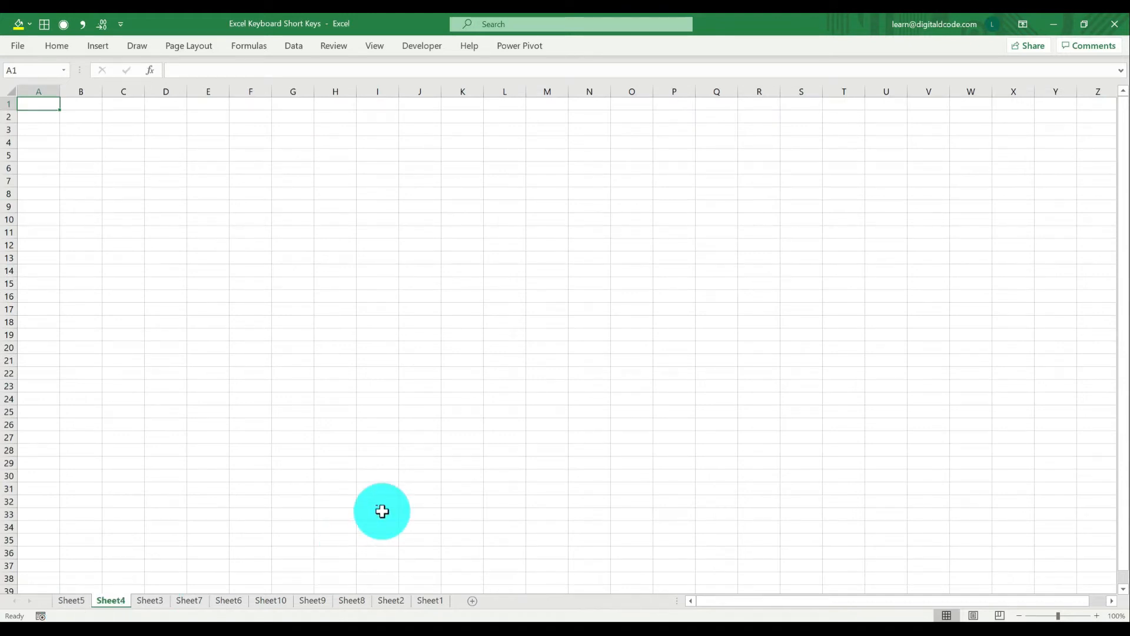
{"action": "key", "text": "ctrl+Page_Down"}
{"action": "key", "text": "ctrl+Page_Down"}
{"action": "key", "text": "ctrl+Page_Down"}
{"action": "key", "text": "ctrl+Page_Down"}
{"action": "key", "text": "ctrl+Page_Down"}
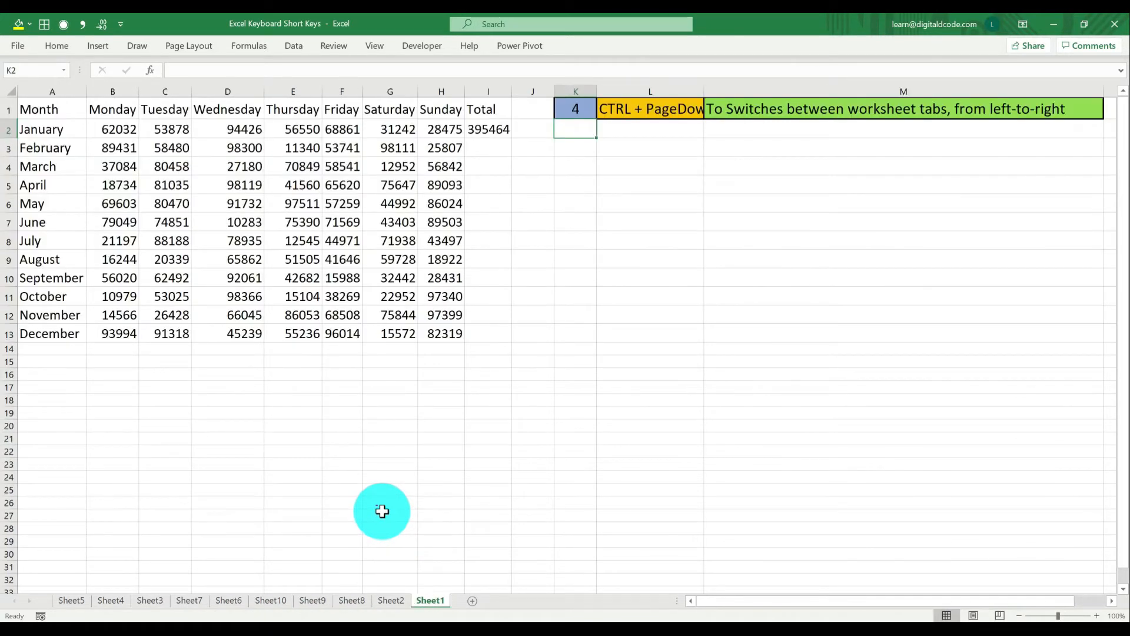
Set the shortcut number in cell K1 to 5 and select the entire May row starting from cell F6
{"action": "left_click", "coordinate": [568, 108]}
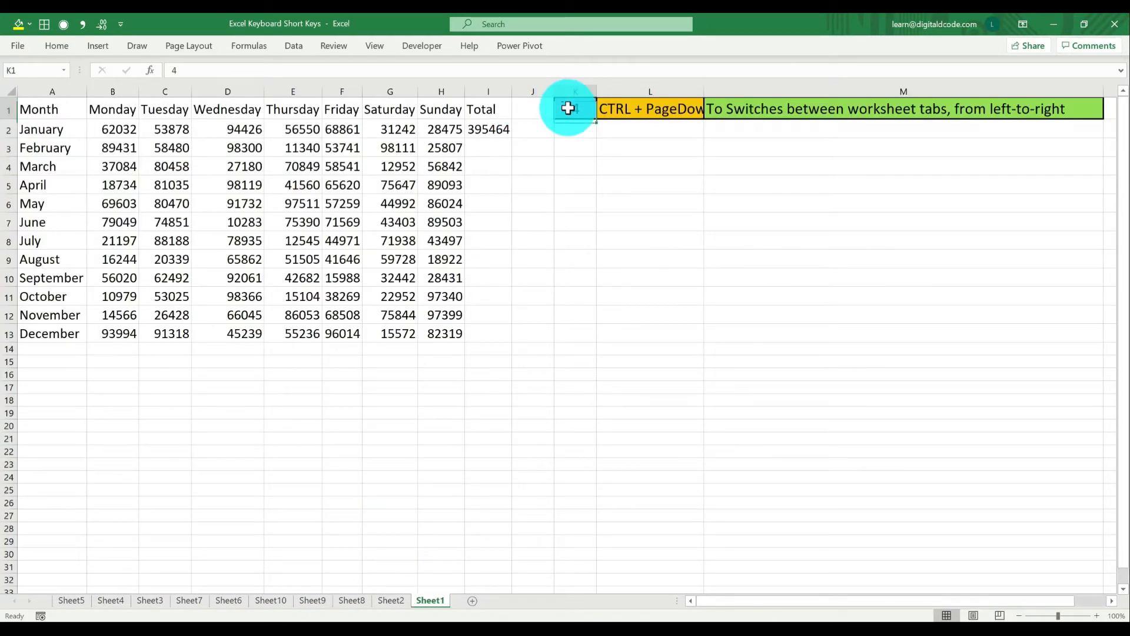
{"action": "type", "text": "5"}
{"action": "key", "text": "Return"}
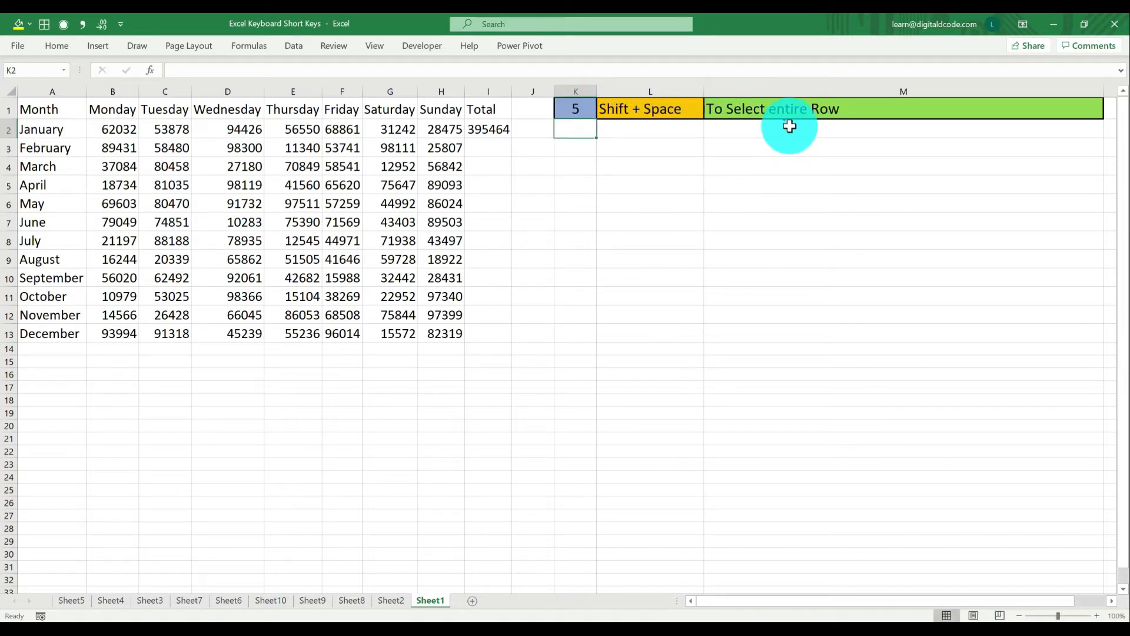
{"action": "left_click_drag", "start_coordinate": [342, 203], "coordinate": [521, 214]}
{"action": "left_click", "coordinate": [350, 203]}
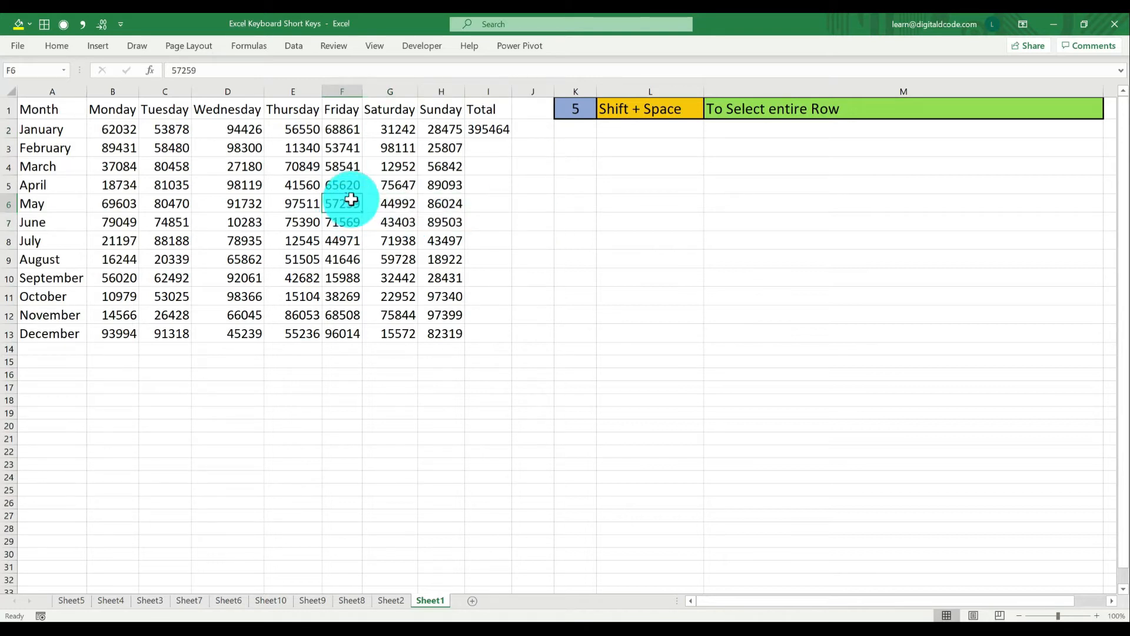
{"action": "key", "text": "shift+space"}
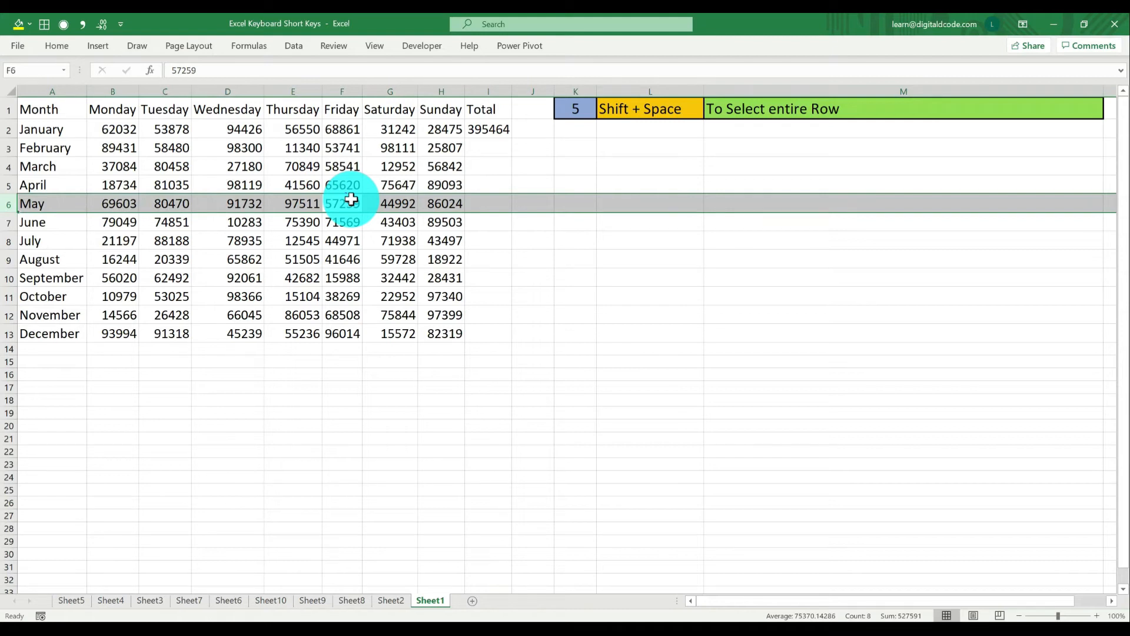
Set the shortcut number in cell K1 to 6 and select the entire Saturday column starting from cell G7
{"action": "left_click", "coordinate": [571, 110]}
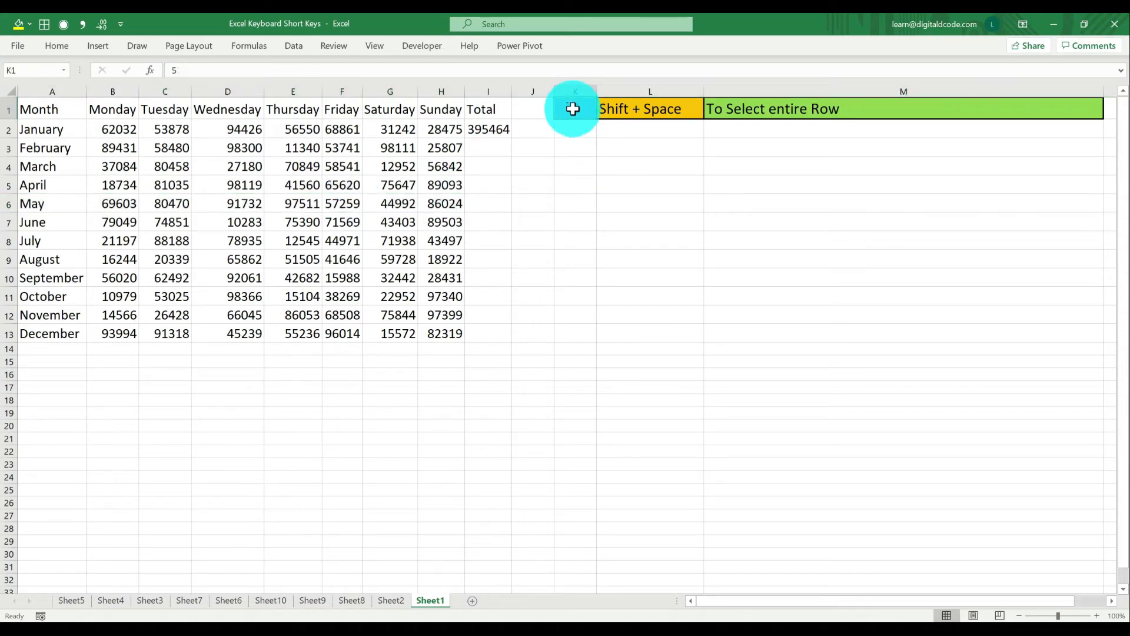
{"action": "type", "text": "6"}
{"action": "key", "text": "Return"}
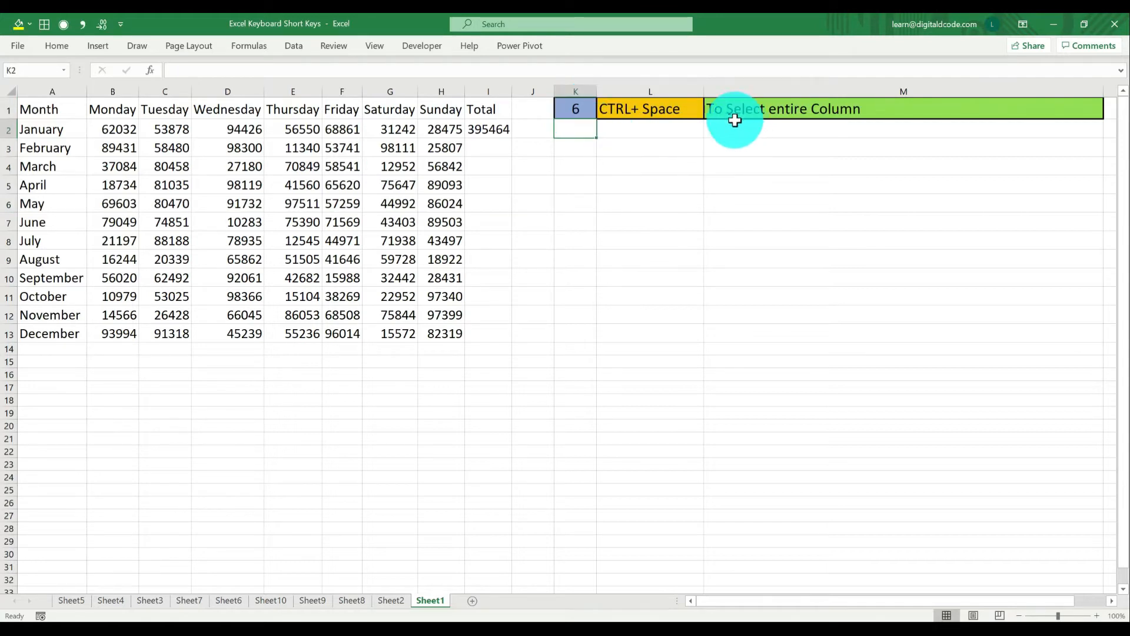
{"action": "left_click", "coordinate": [402, 219]}
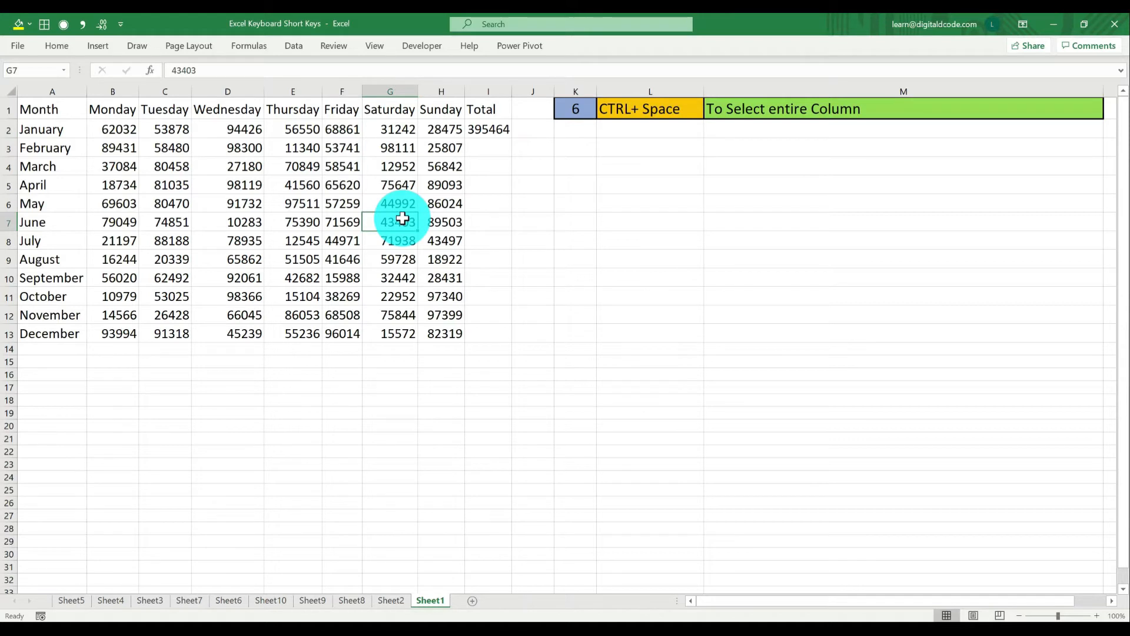
{"action": "key", "text": "ctrl+space"}
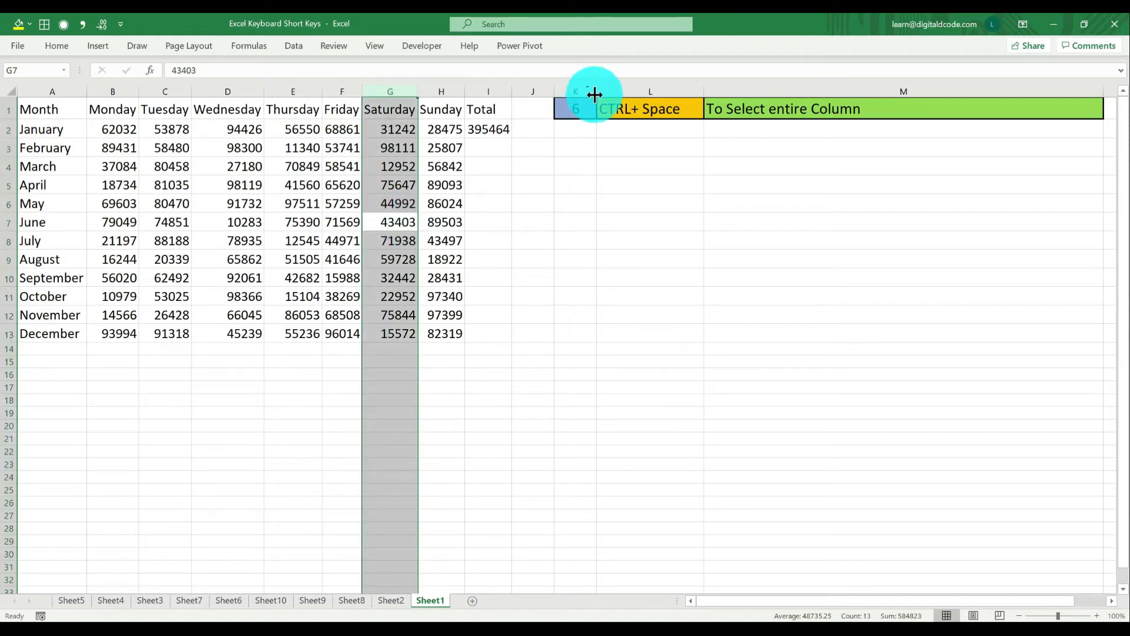
Set the shortcut number in cell K1 to 7, then select the data table from cell C3 and extend to the entire worksheet
{"action": "left_click", "coordinate": [581, 109]}
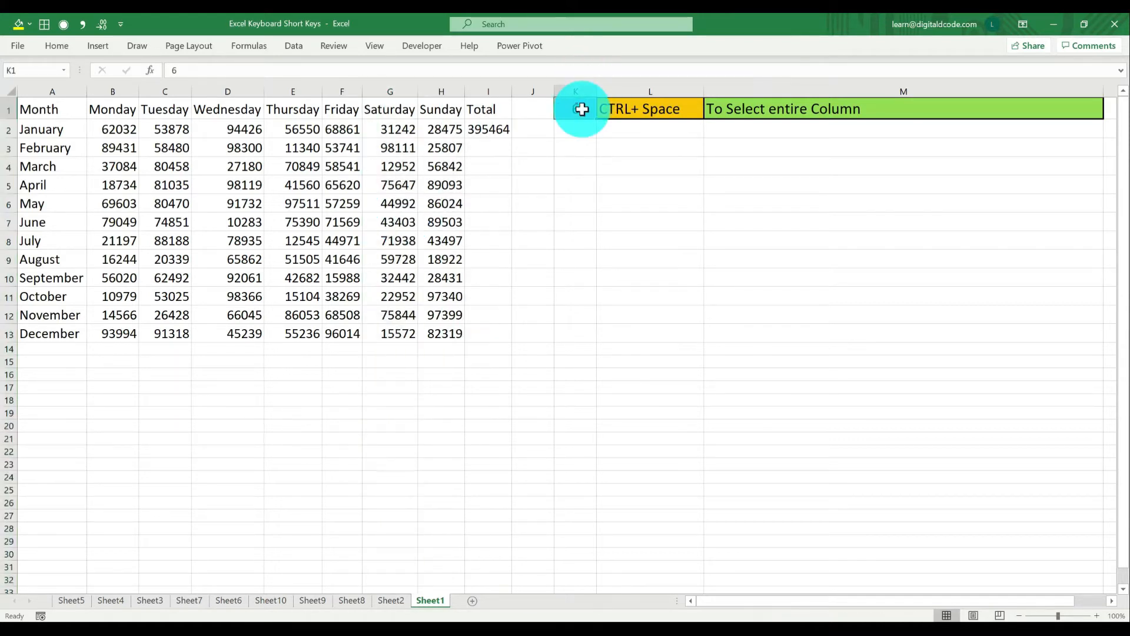
{"action": "type", "text": "7"}
{"action": "key", "text": "Return"}
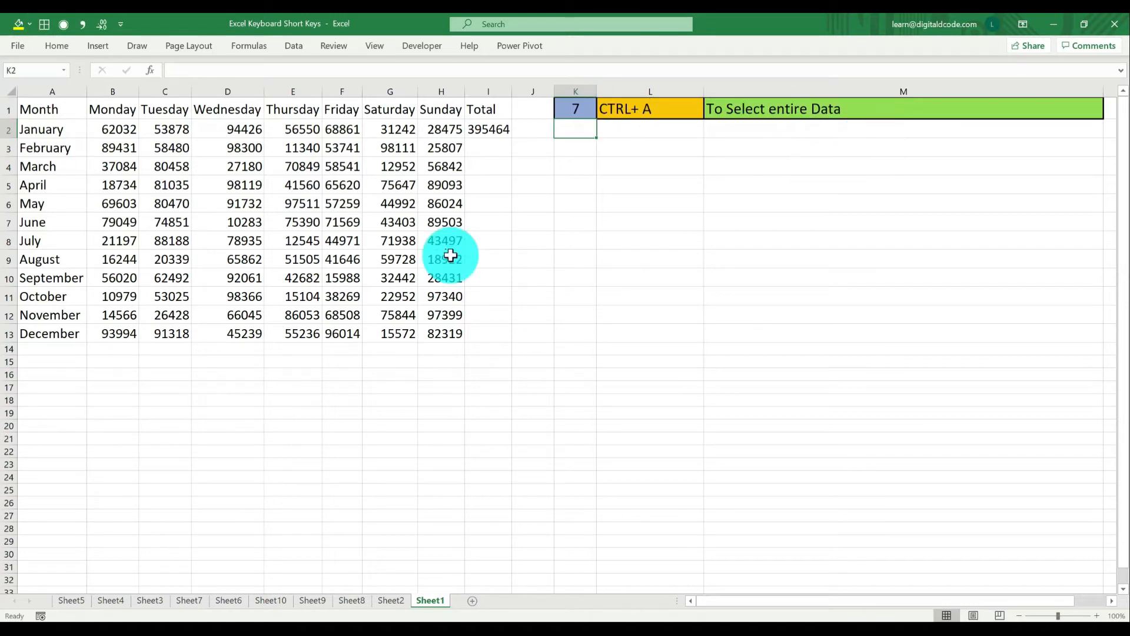
{"action": "left_click", "coordinate": [168, 149]}
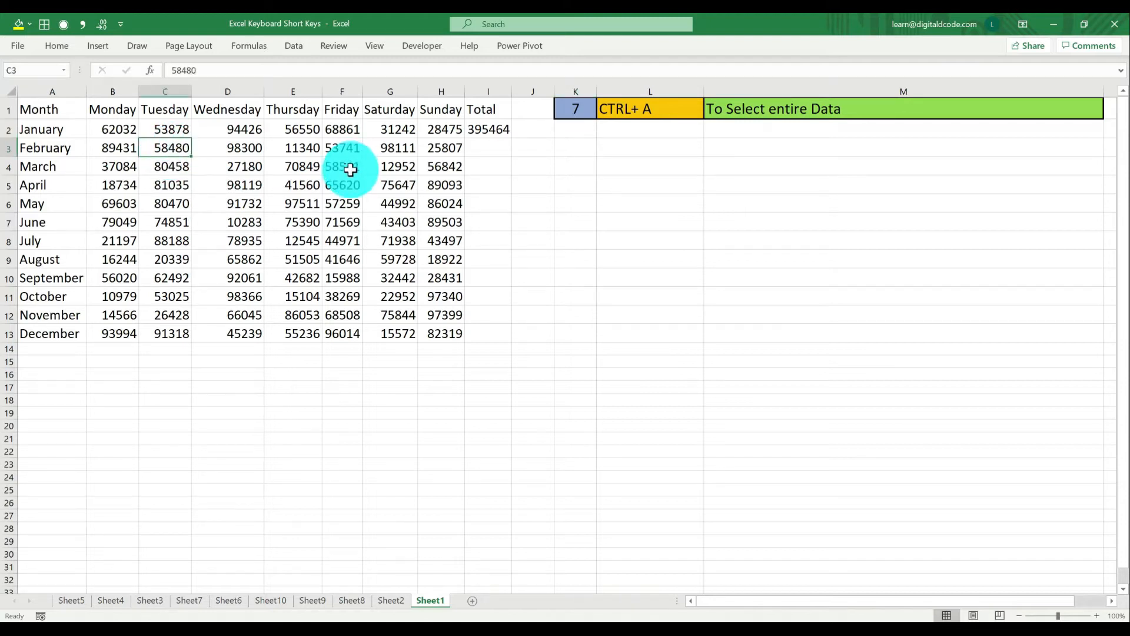
{"action": "key", "text": "ctrl+a"}
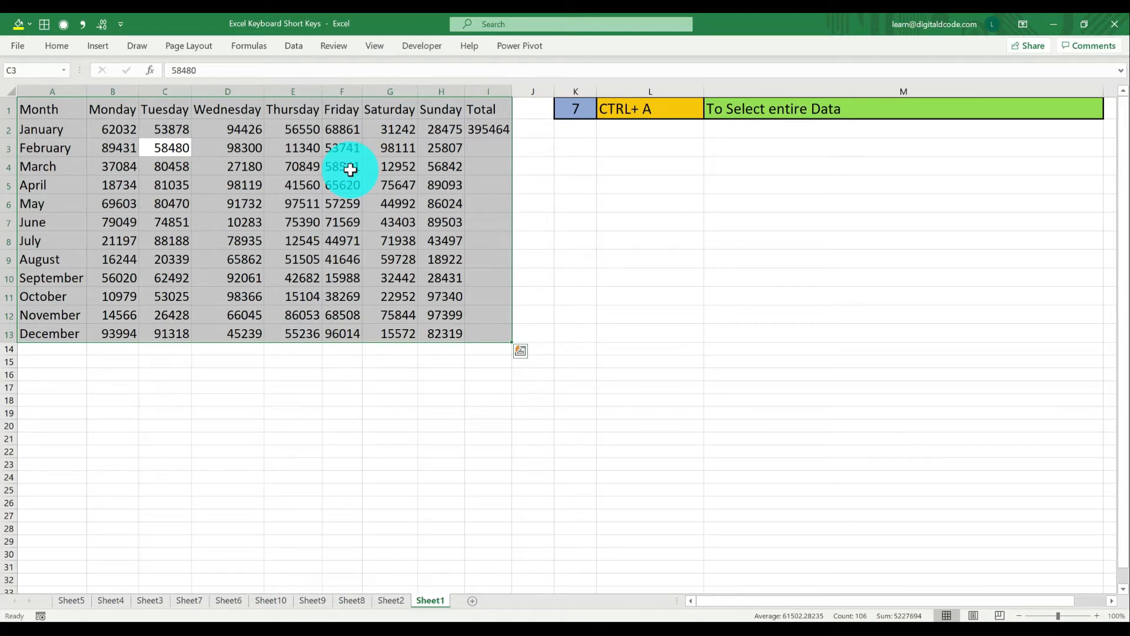
{"action": "key", "text": "ctrl+a"}
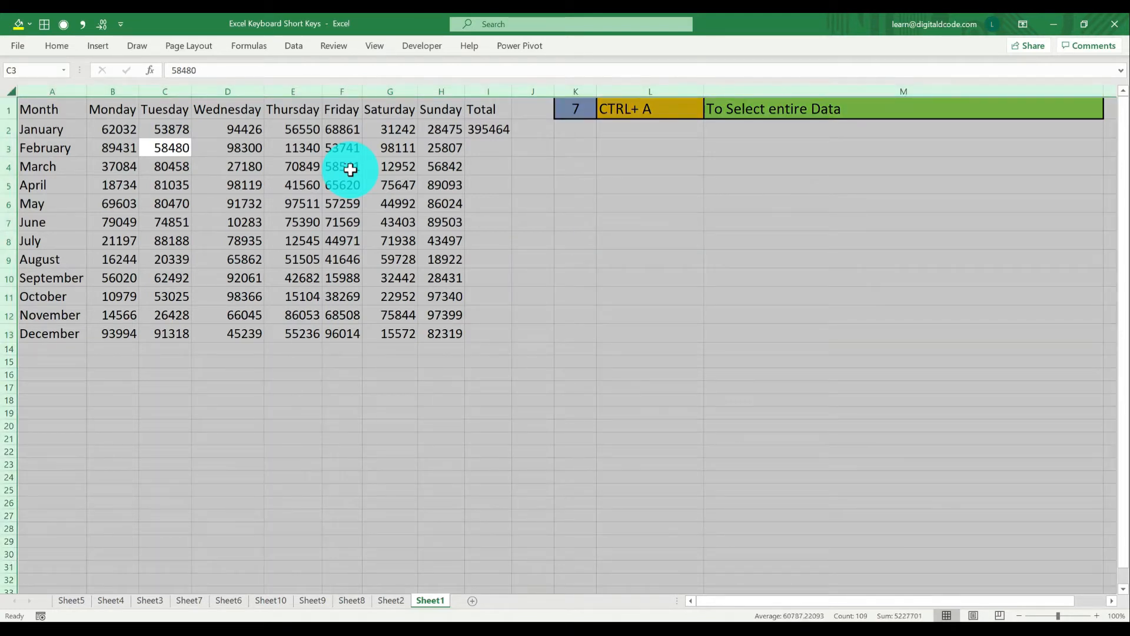
Clear the selection and select the entire worksheet starting from the empty cell K6
{"action": "left_click", "coordinate": [346, 169]}
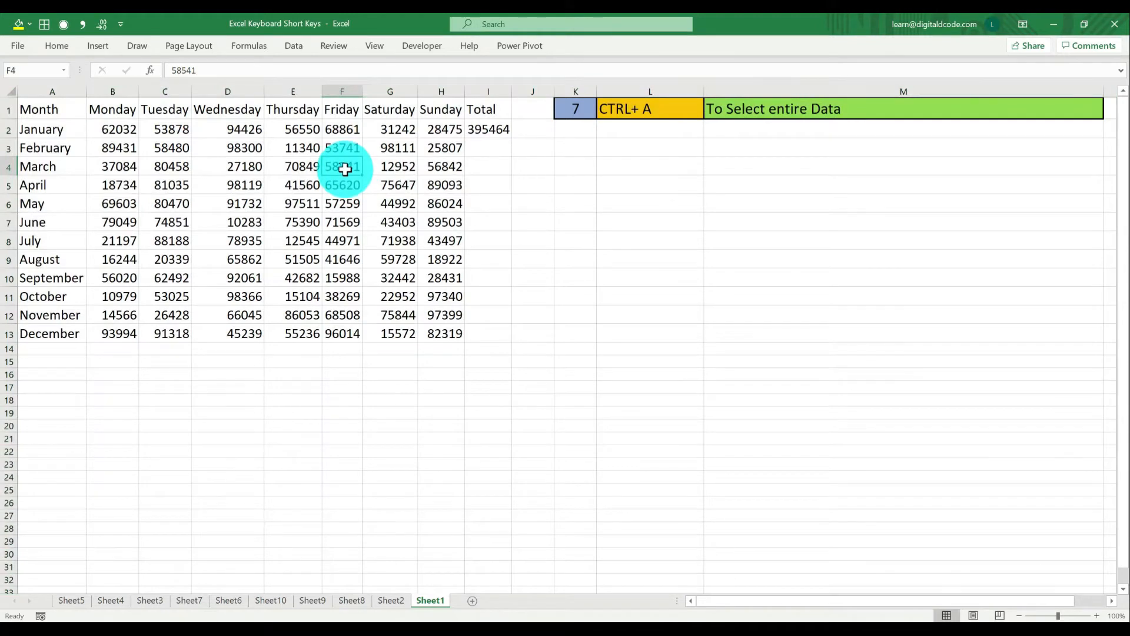
{"action": "left_click", "coordinate": [574, 209]}
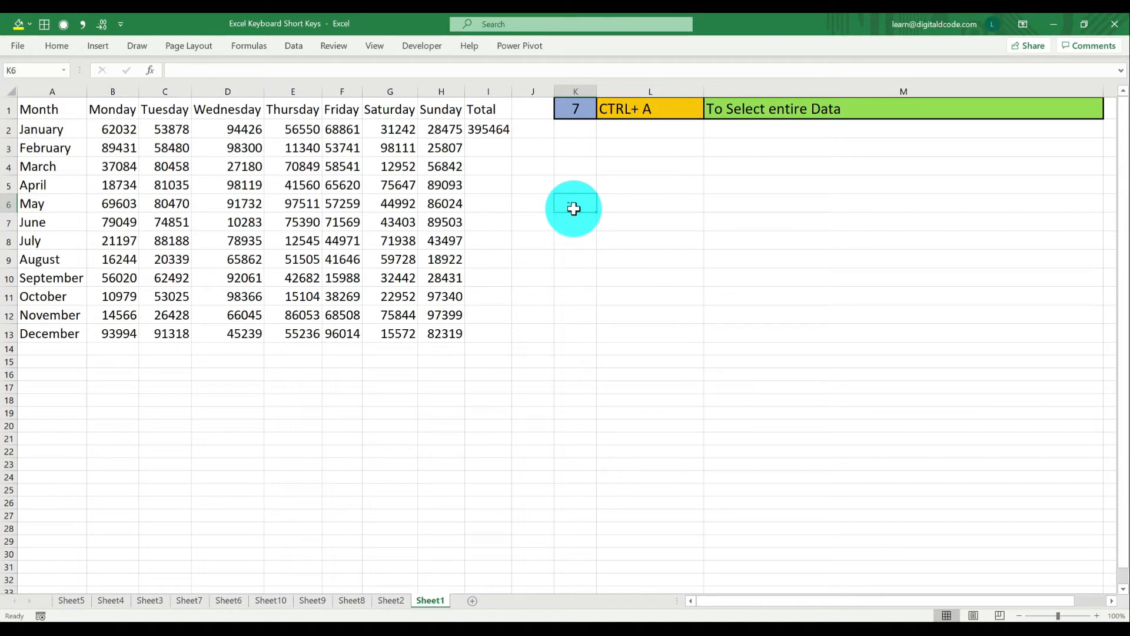
{"action": "key", "text": "ctrl+a"}
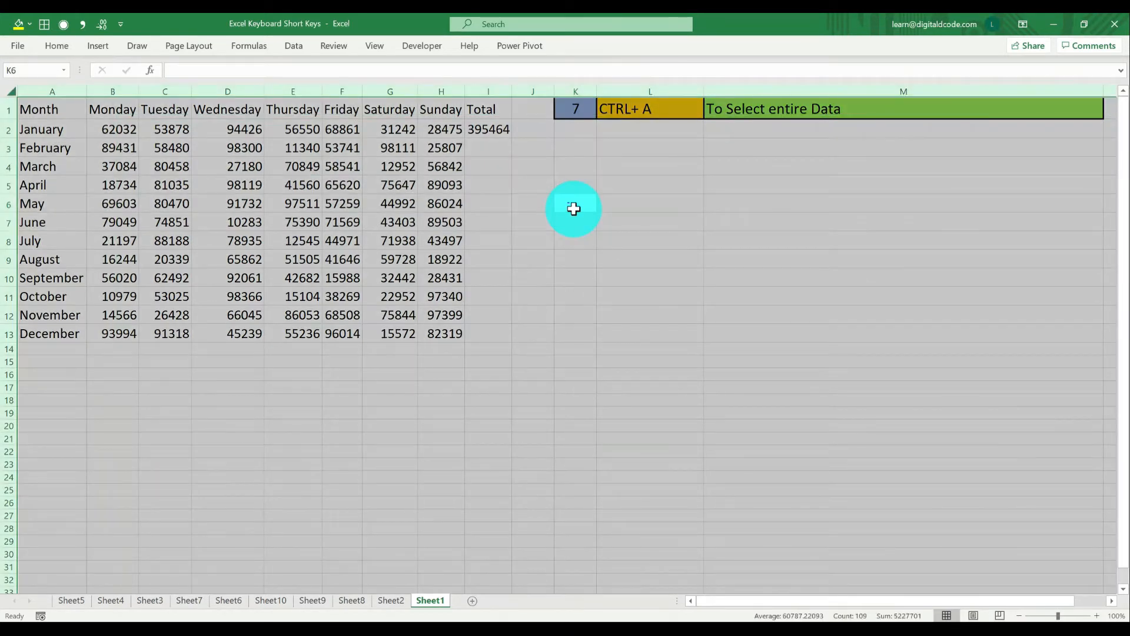
Starting from cell E5, select the data table and extend the selection to the entire worksheet
{"action": "left_click", "coordinate": [303, 184]}
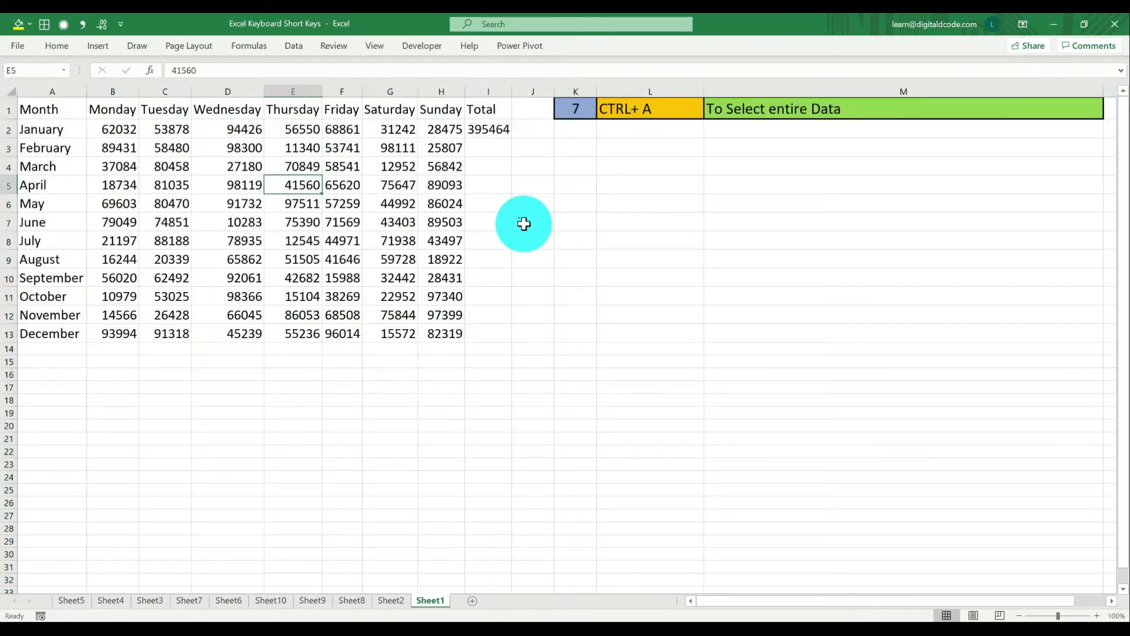
{"action": "key", "text": "ctrl+a"}
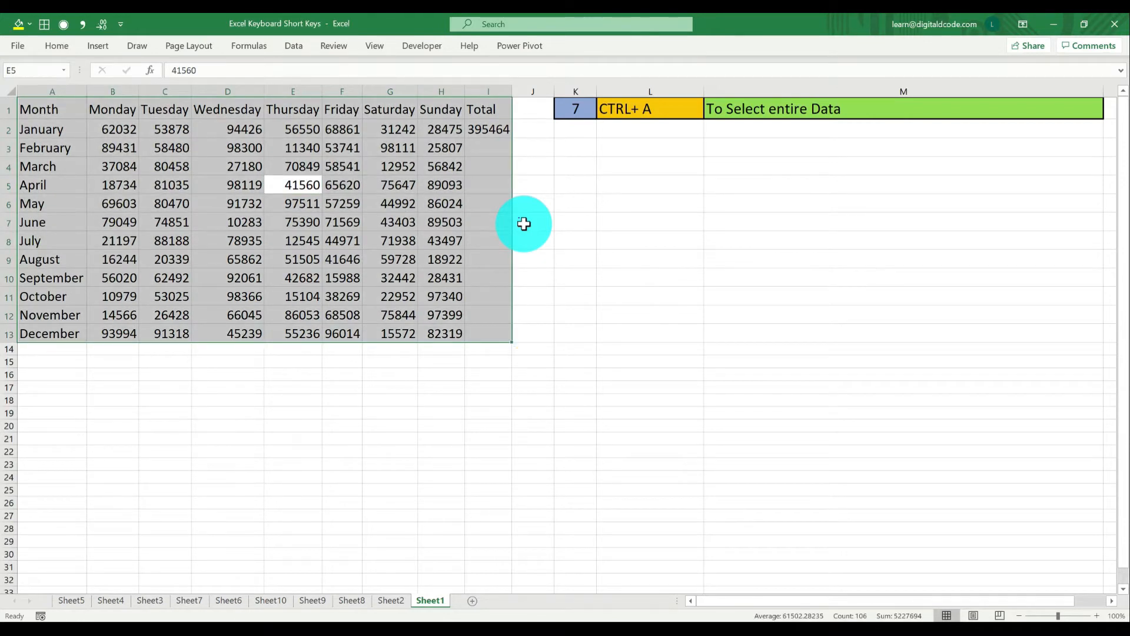
{"action": "key", "text": "ctrl+a"}
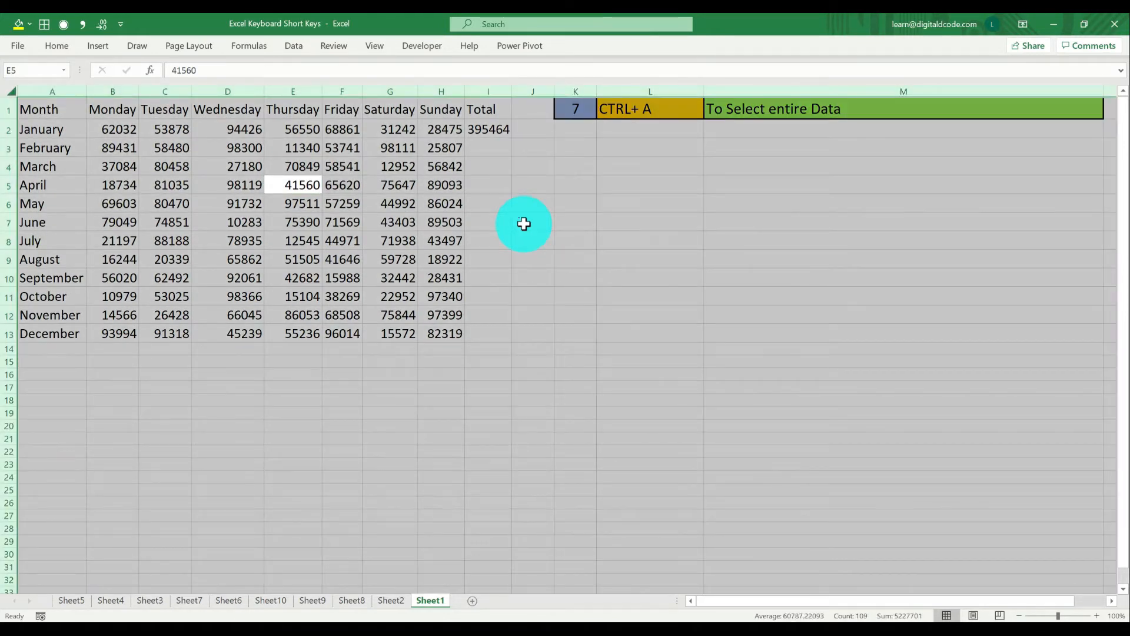
Set the shortcut number in cell K1 to 8 and autofit the width of column L
{"action": "left_click", "coordinate": [572, 111]}
{"action": "type", "text": "8"}
{"action": "key", "text": "Return"}
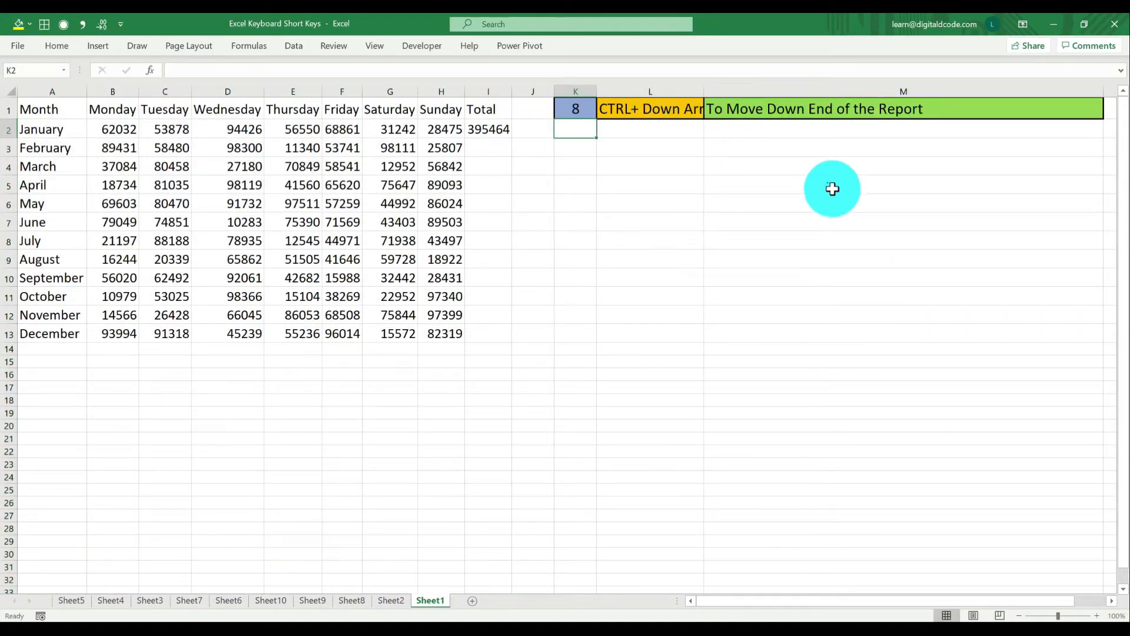
{"action": "double_click", "coordinate": [707, 88]}
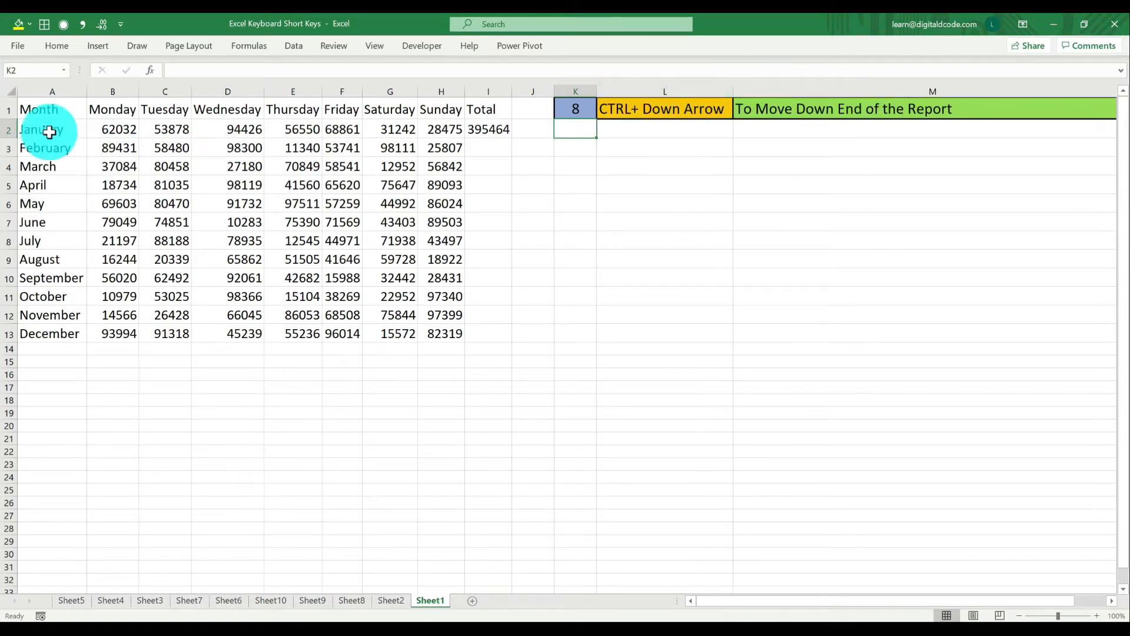
Jump from cell A1 to the last entry of the Month column and back up to its header
{"action": "left_click", "coordinate": [47, 111]}
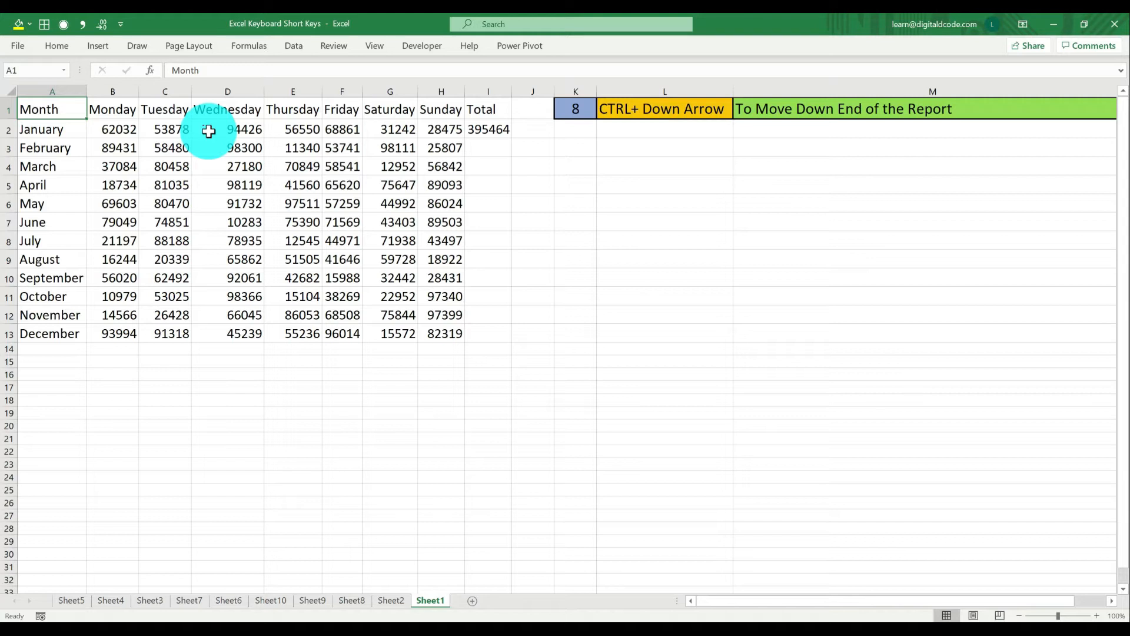
{"action": "key", "text": "ctrl+Down"}
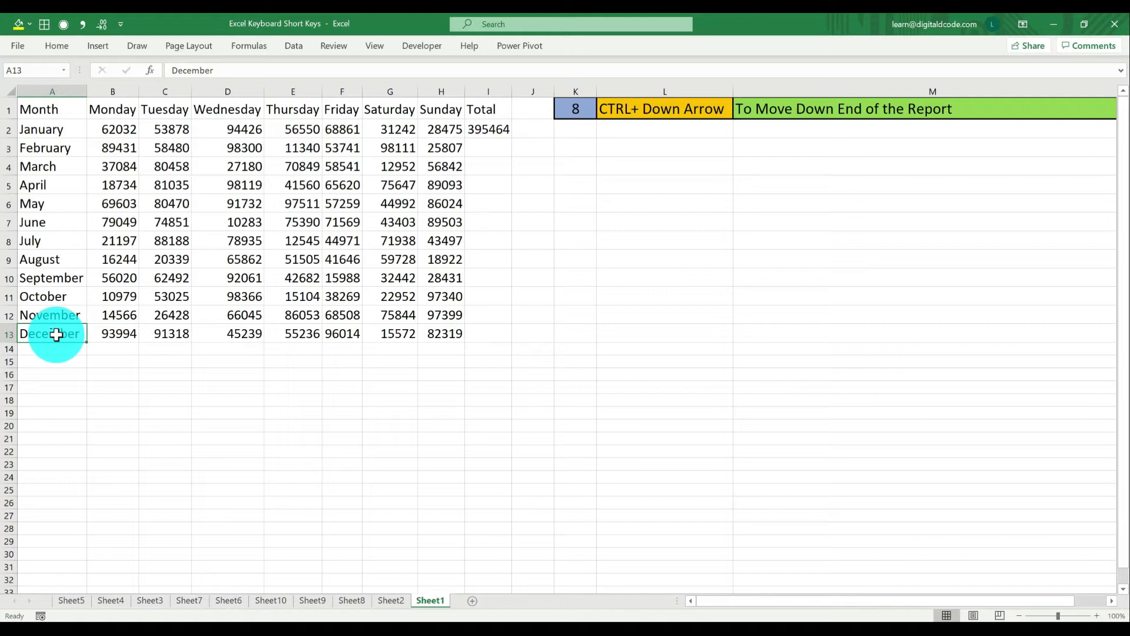
{"action": "key", "text": "ctrl+Up"}
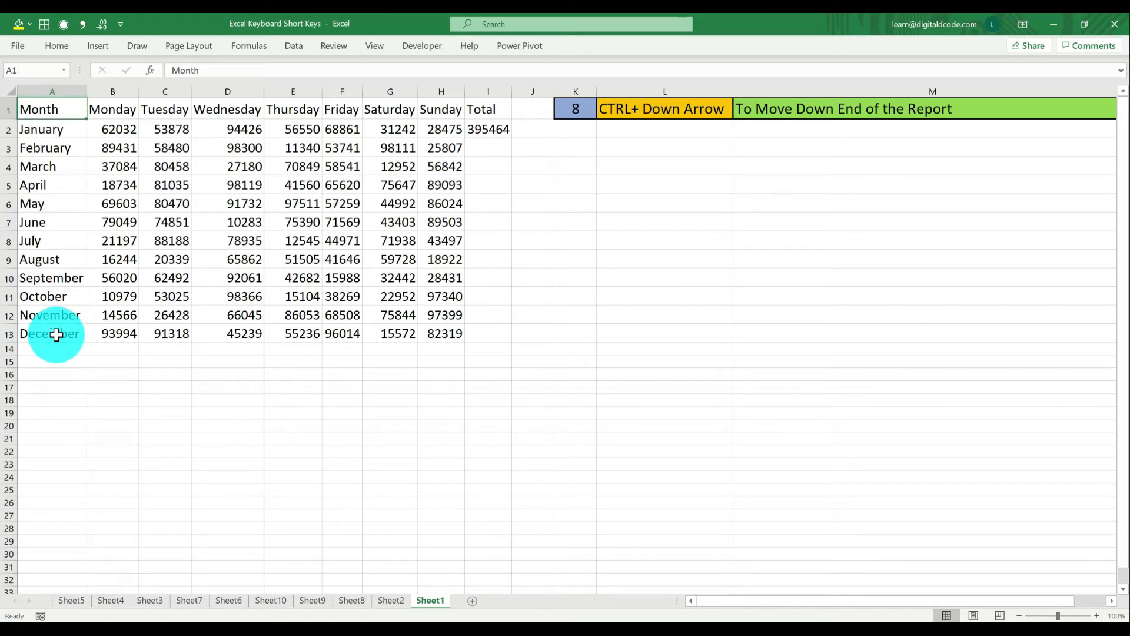
Set the shortcut number in cell K1 to 9
{"action": "left_click", "coordinate": [561, 104]}
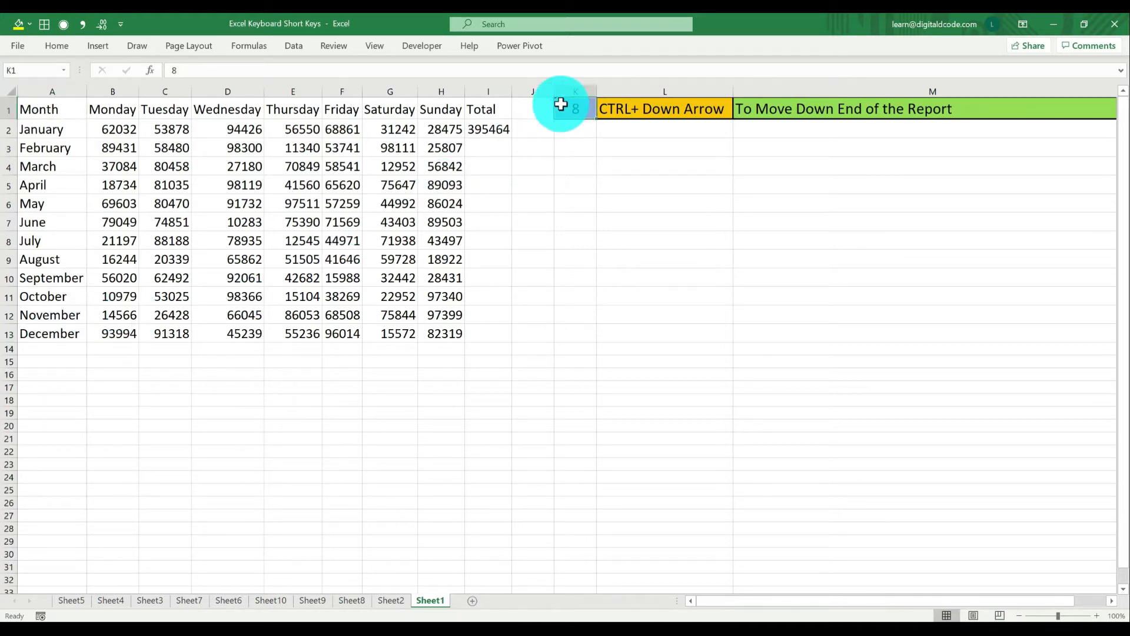
{"action": "type", "text": "9"}
{"action": "key", "text": "Return"}
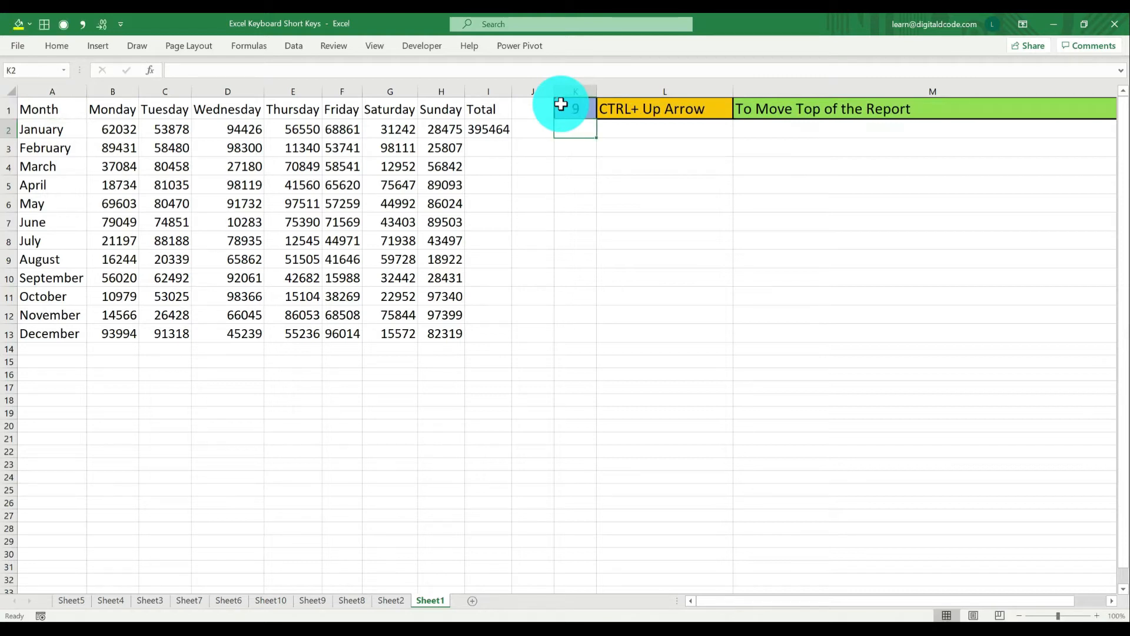
Set the shortcut number in cell K1 to 10 and jump from cell A1 to the Total header at the row's end
{"action": "left_click", "coordinate": [580, 101]}
{"action": "type", "text": "10"}
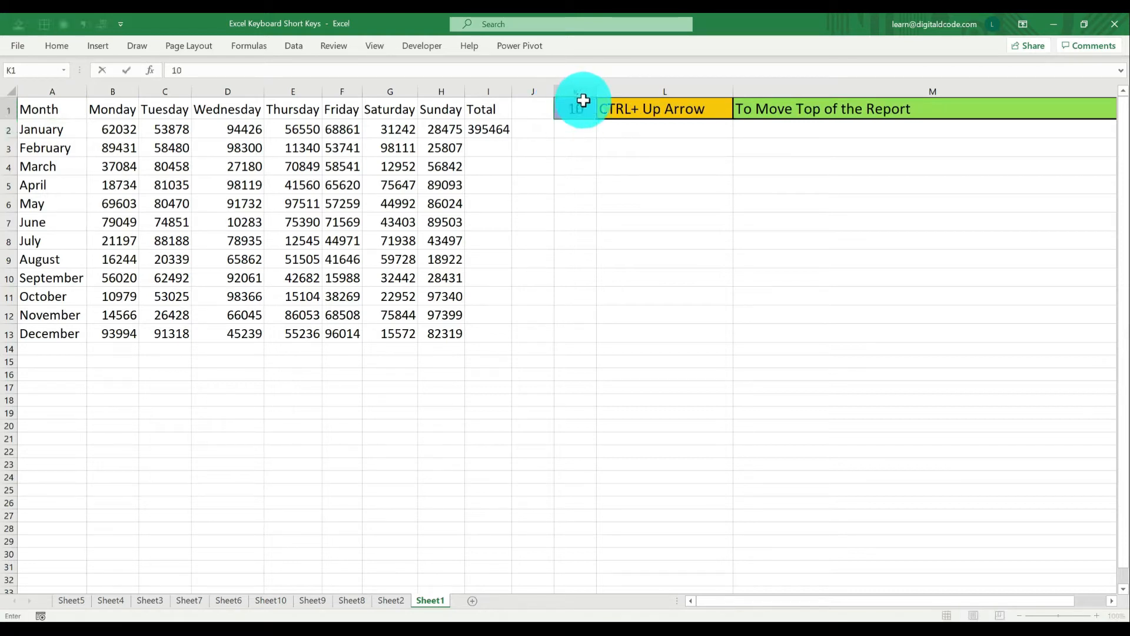
{"action": "key", "text": "Return"}
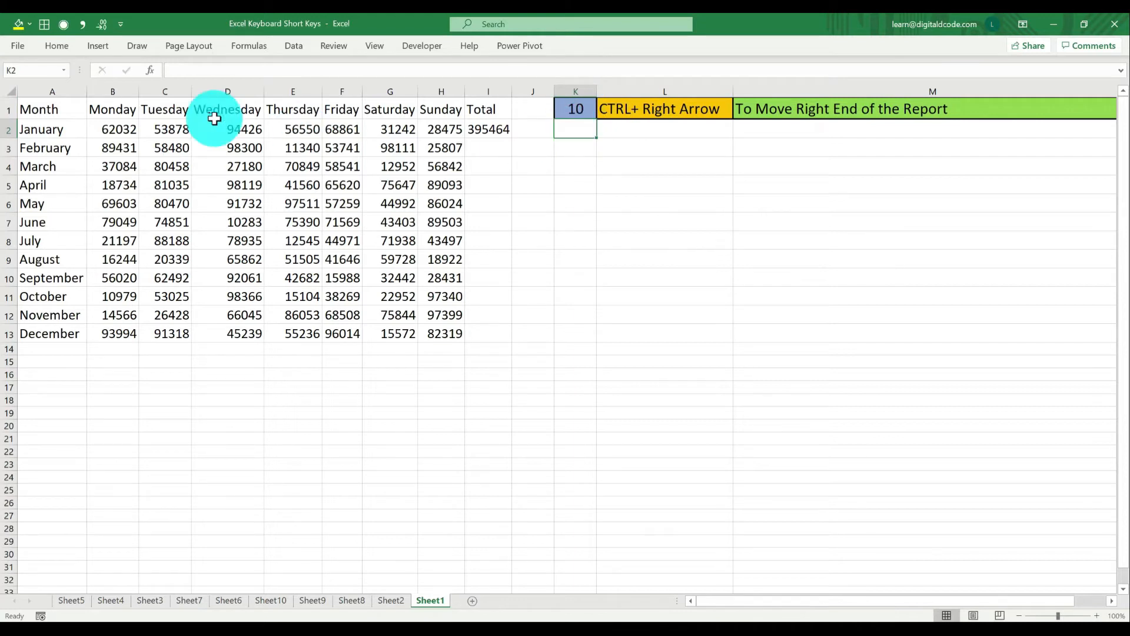
{"action": "left_click", "coordinate": [83, 109]}
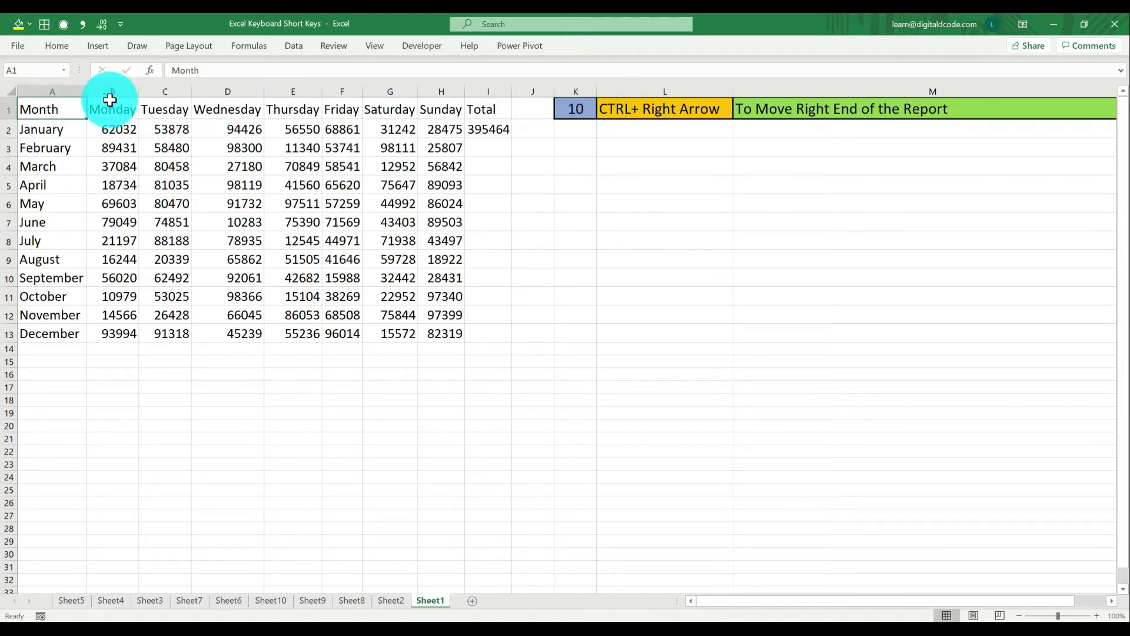
{"action": "key", "text": "ctrl+Right"}
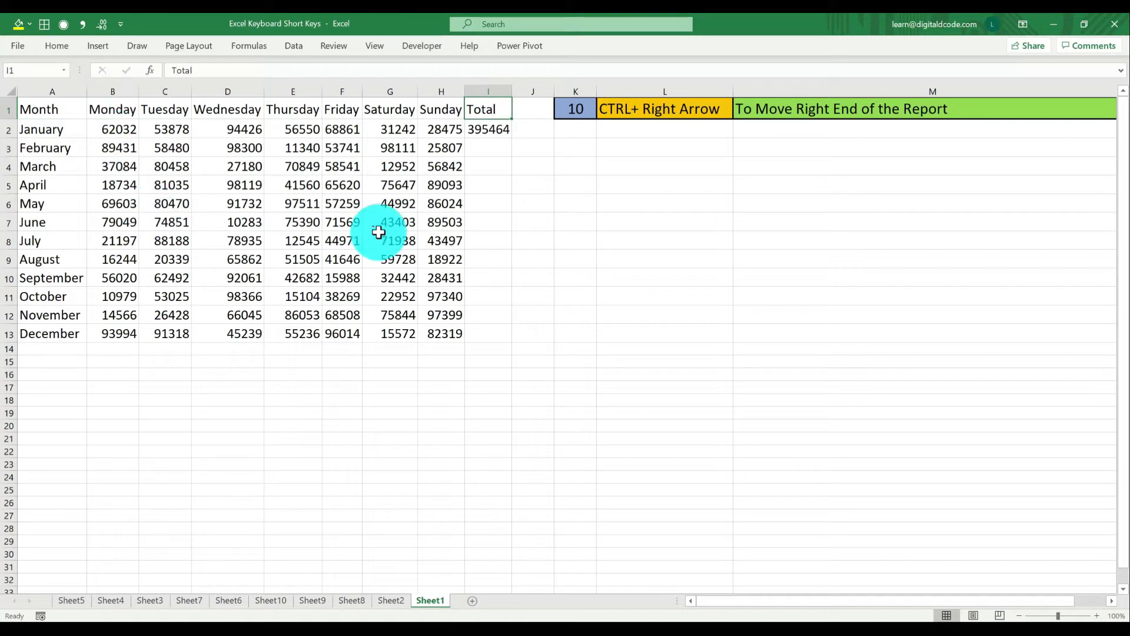
Set the shortcut number in cell K1 to 11 and jump from the Total header in I1 back to the Month header
{"action": "left_click", "coordinate": [583, 110]}
{"action": "type", "text": "11"}
{"action": "key", "text": "Return"}
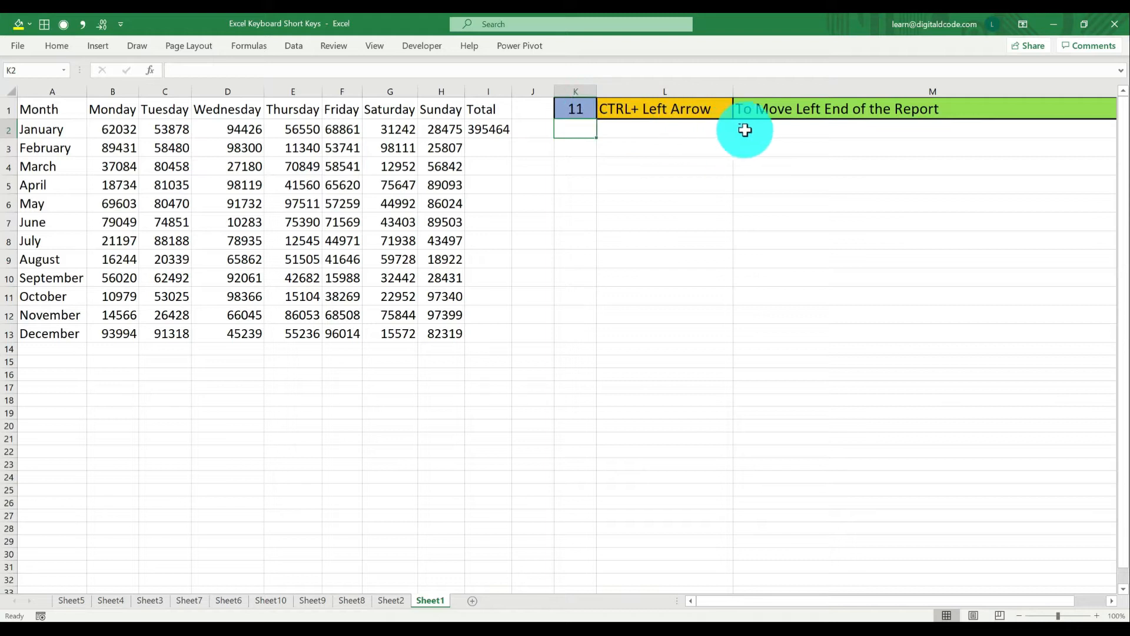
{"action": "left_click", "coordinate": [499, 108]}
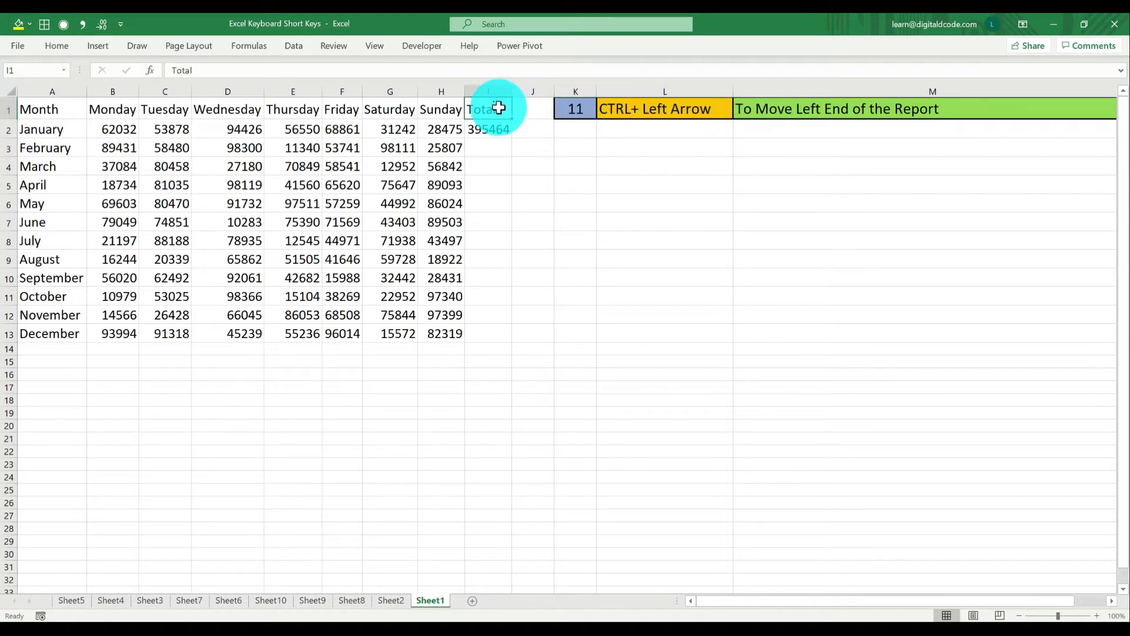
{"action": "key", "text": "ctrl+Left"}
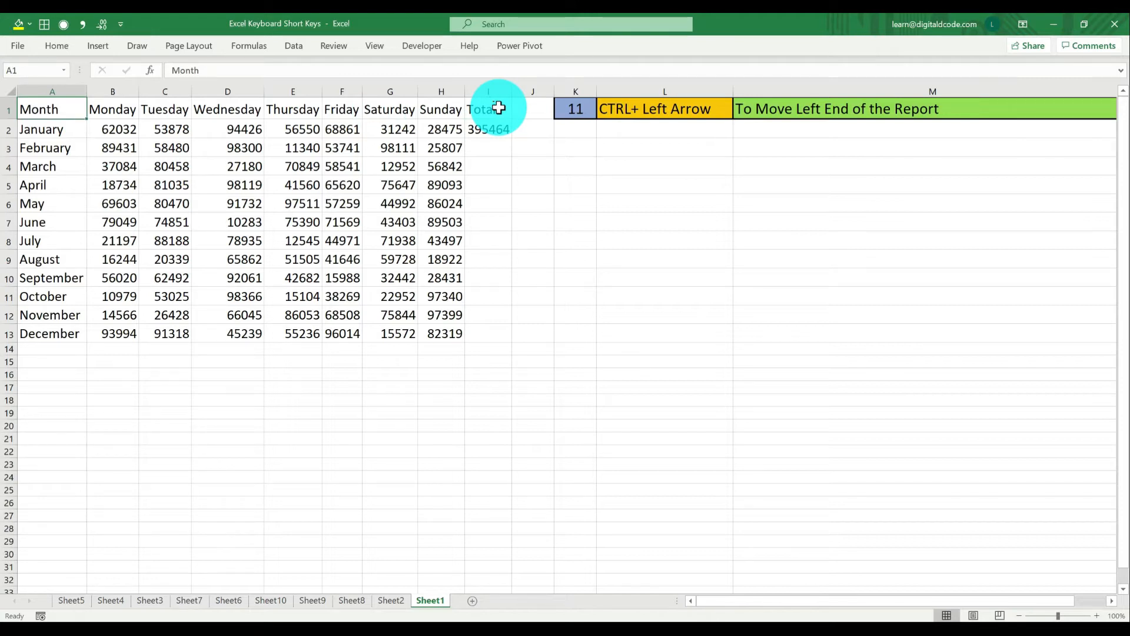
Set the shortcut number in cell K1 to 12 and jump from the empty cell L21 to the sheet's first cell, A1
{"action": "left_click", "coordinate": [561, 109]}
{"action": "type", "text": "12"}
{"action": "key", "text": "Return"}
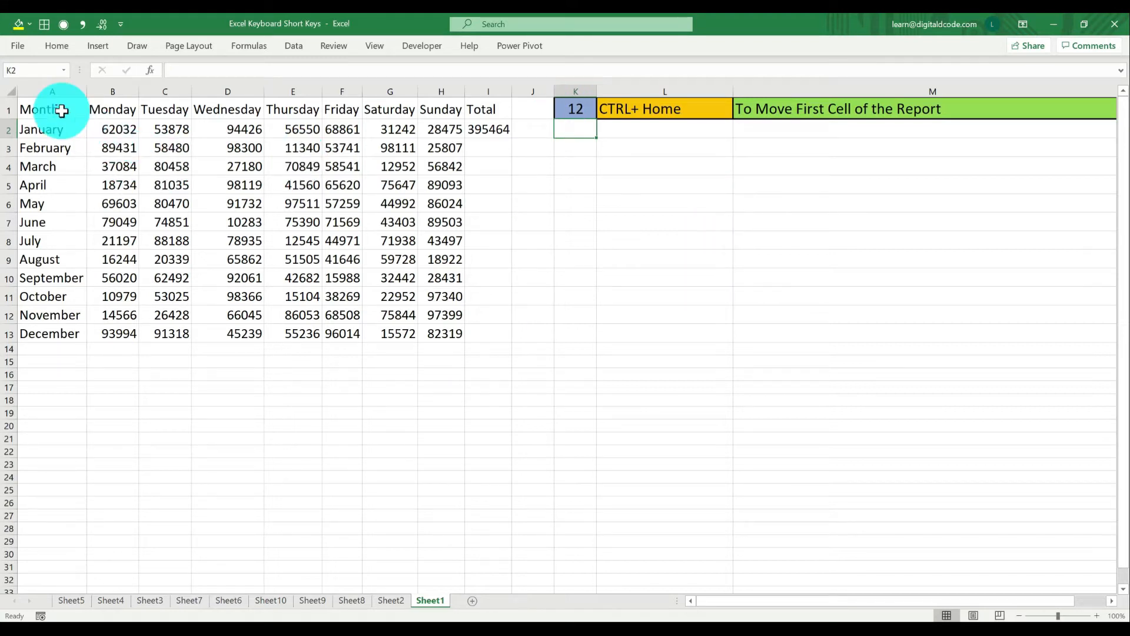
{"action": "left_click", "coordinate": [575, 425]}
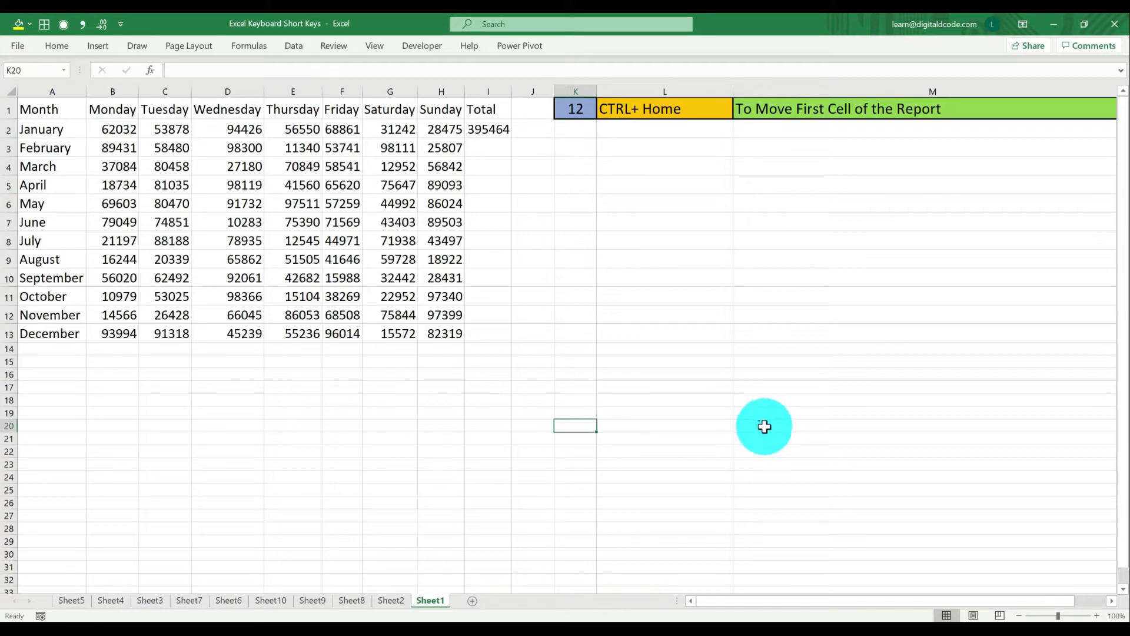
{"action": "left_click", "coordinate": [691, 433]}
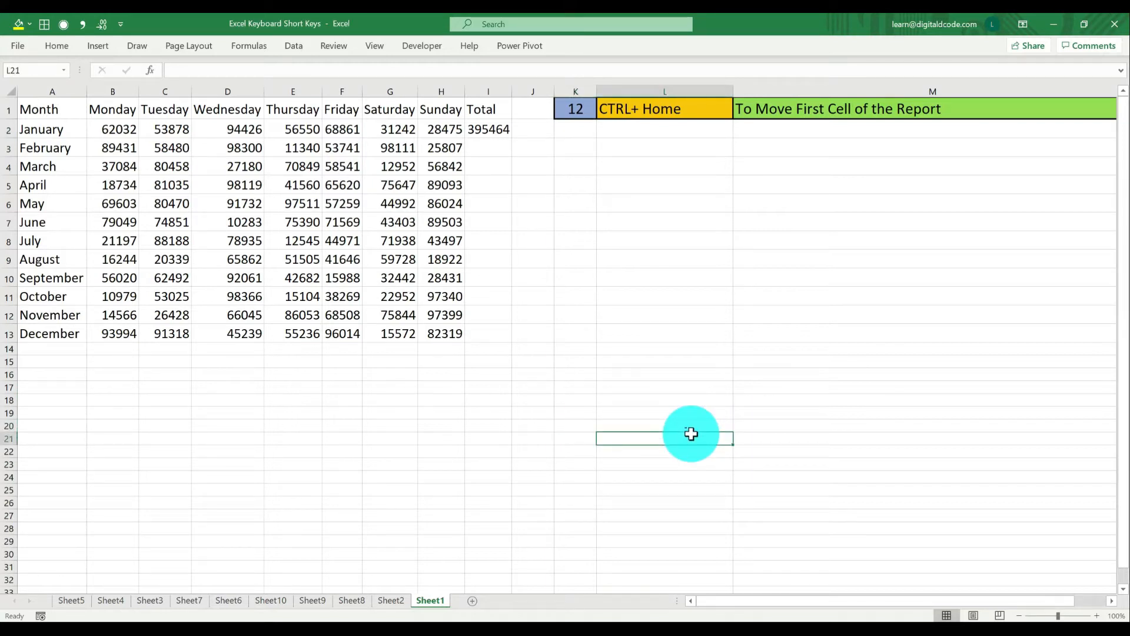
{"action": "key", "text": "ctrl+Home"}
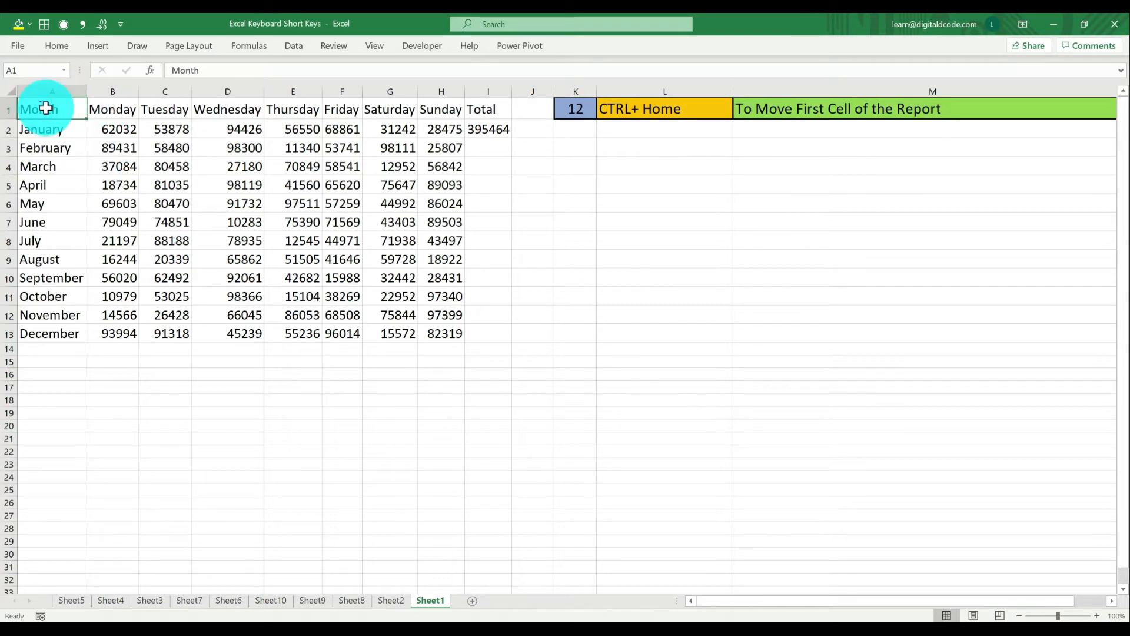
Set the shortcut number in cell K1 to 13, jump from C4 to the sheet's last used cell, then select cell E10
{"action": "left_click", "coordinate": [562, 109]}
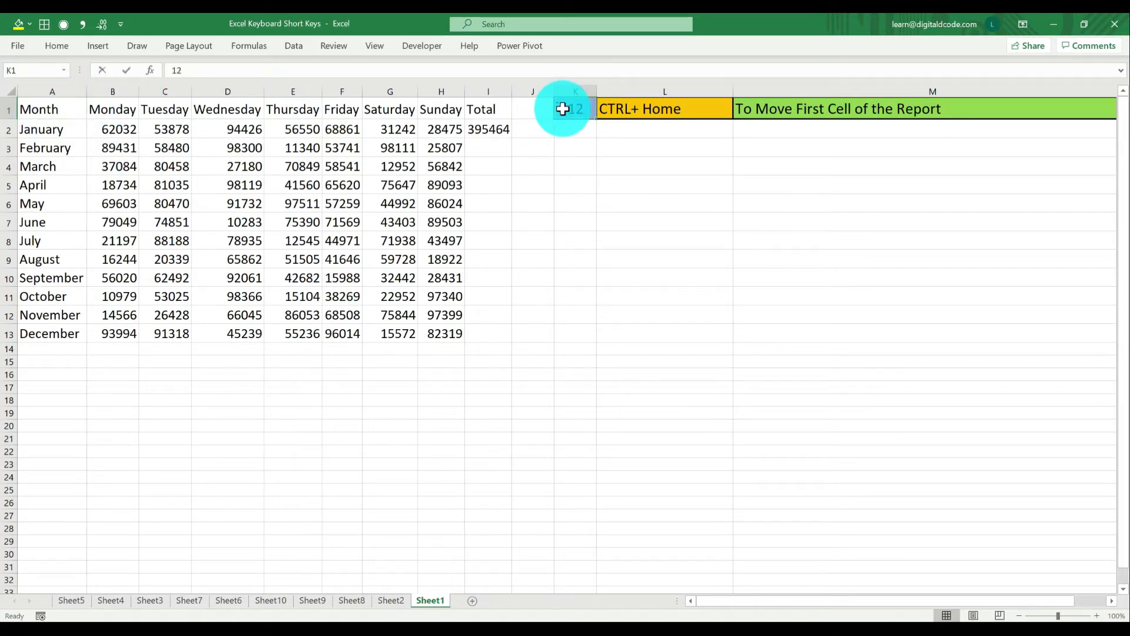
{"action": "type", "text": "13"}
{"action": "key", "text": "Return"}
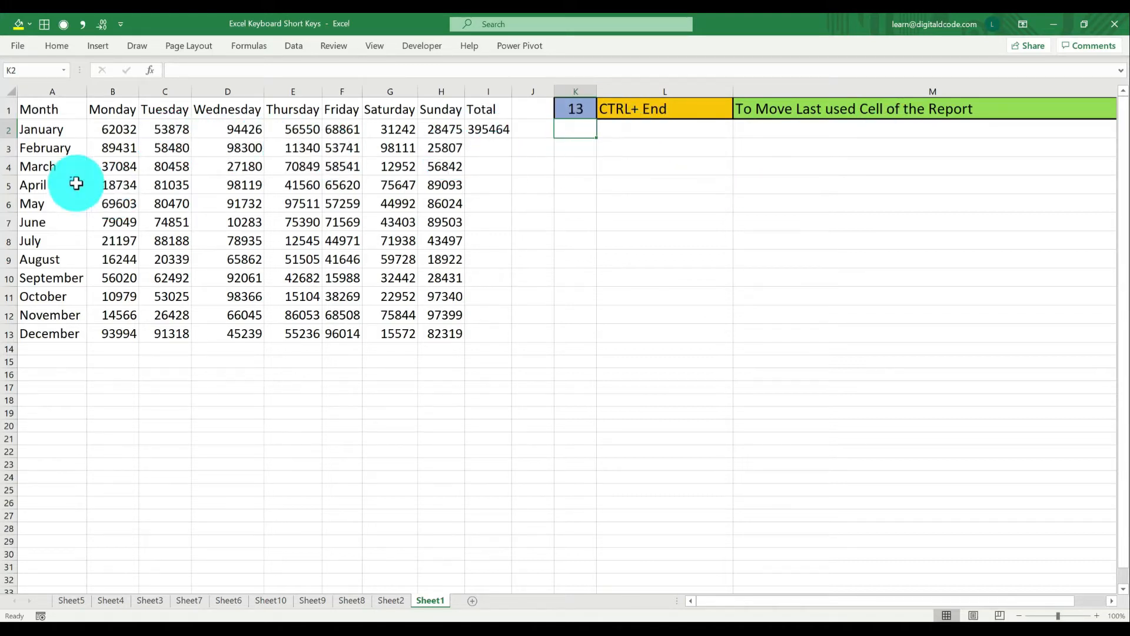
{"action": "left_click", "coordinate": [150, 166]}
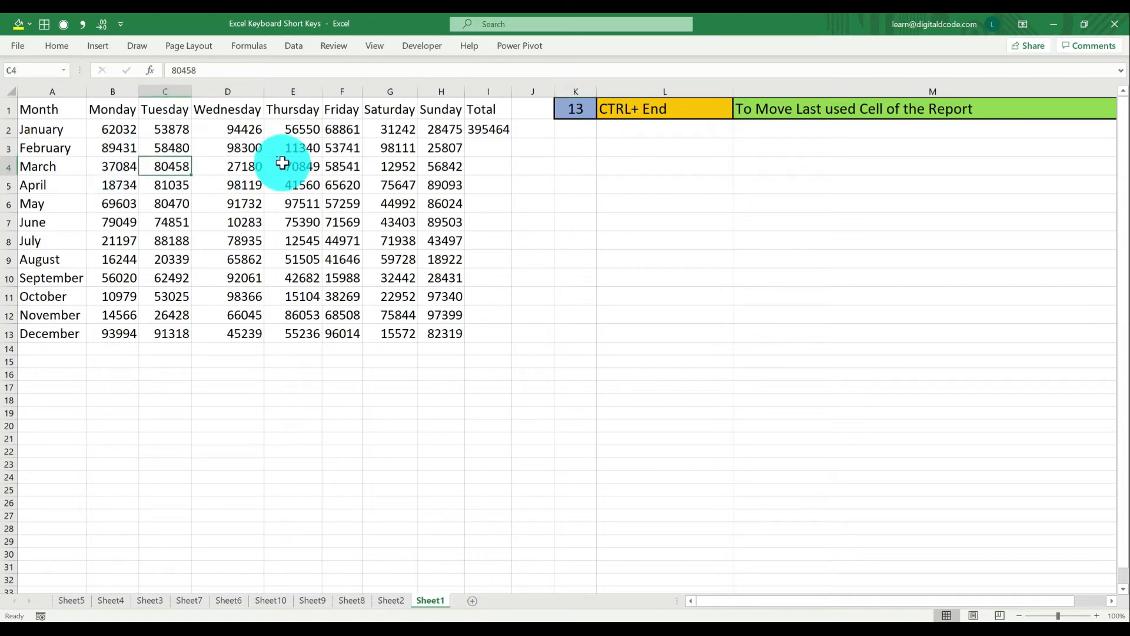
{"action": "key", "text": "ctrl+End"}
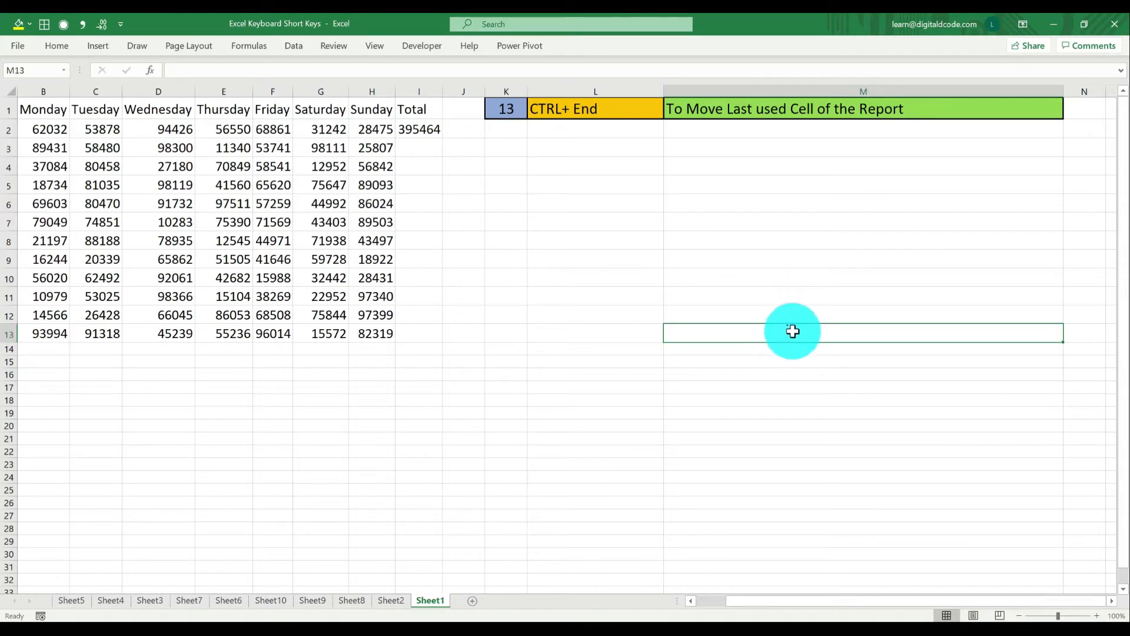
{"action": "left_click", "coordinate": [224, 278]}
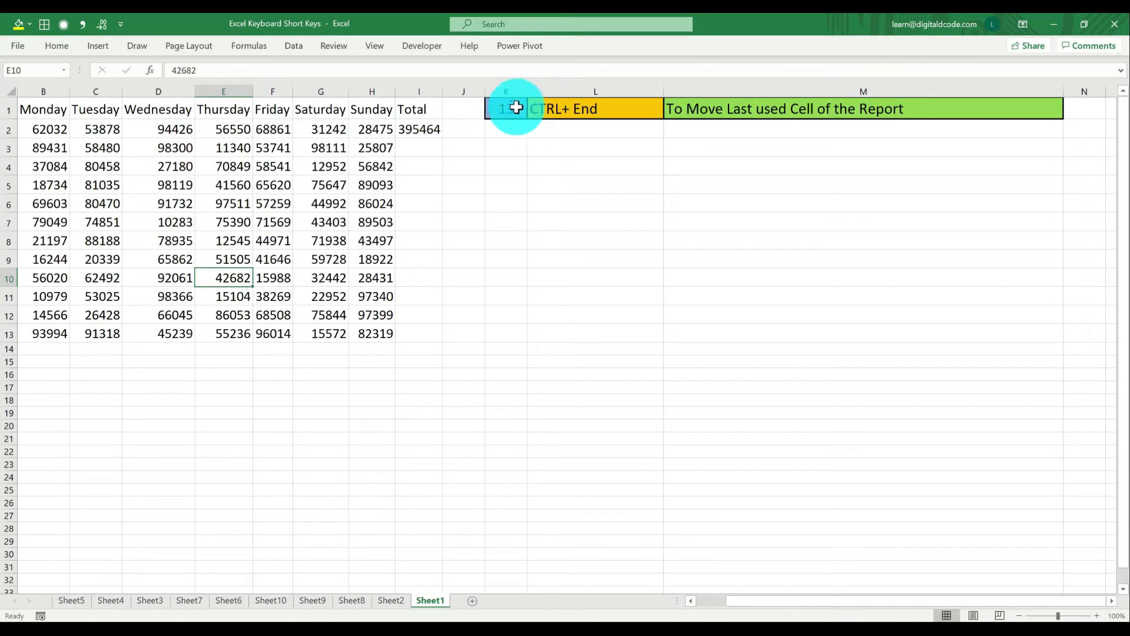
Set the shortcut number in cell K1 to 14
{"action": "left_click", "coordinate": [516, 107]}
{"action": "type", "text": "14"}
{"action": "key", "text": "Return"}
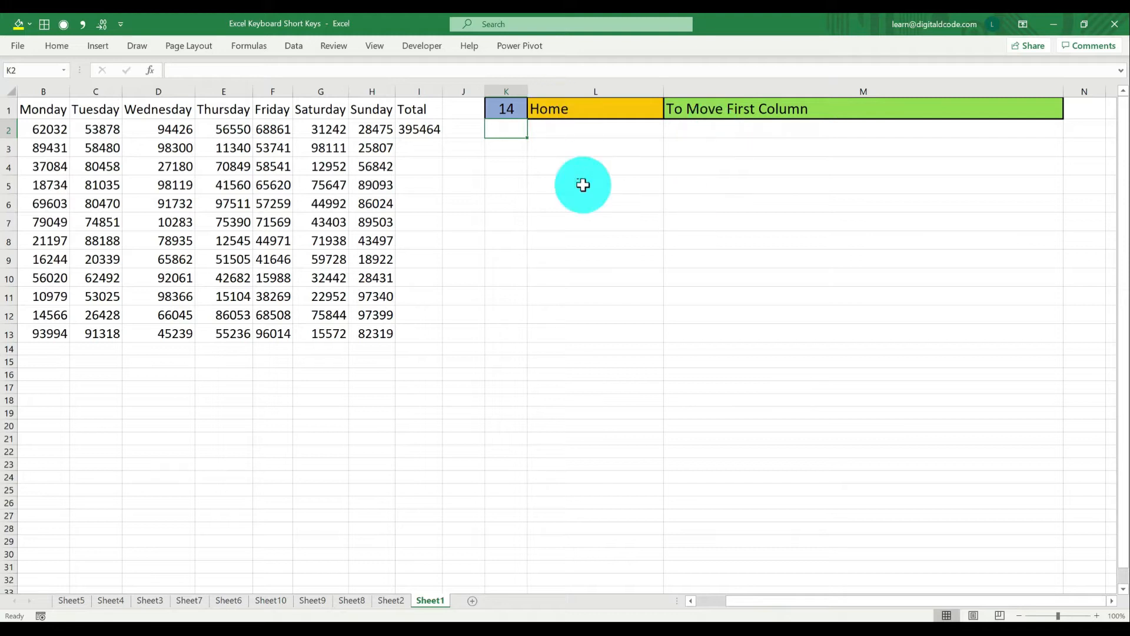
Jump from the empty cell L9 to the first column of its row, and set the shortcut number in cell K1 to 15
{"action": "left_click", "coordinate": [612, 258]}
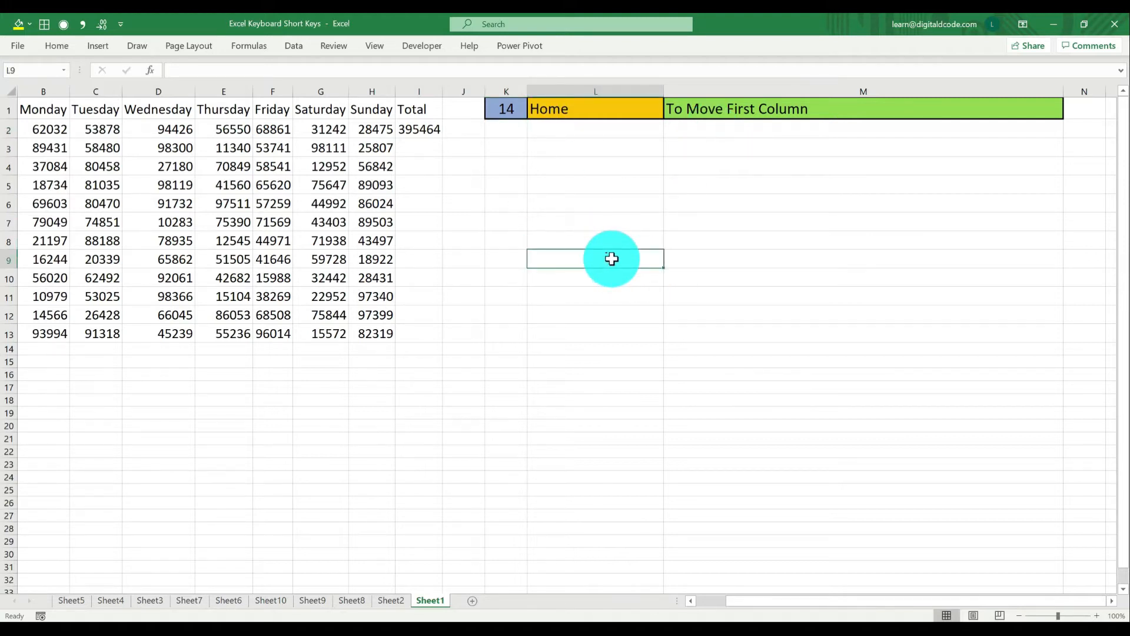
{"action": "key", "text": "Home"}
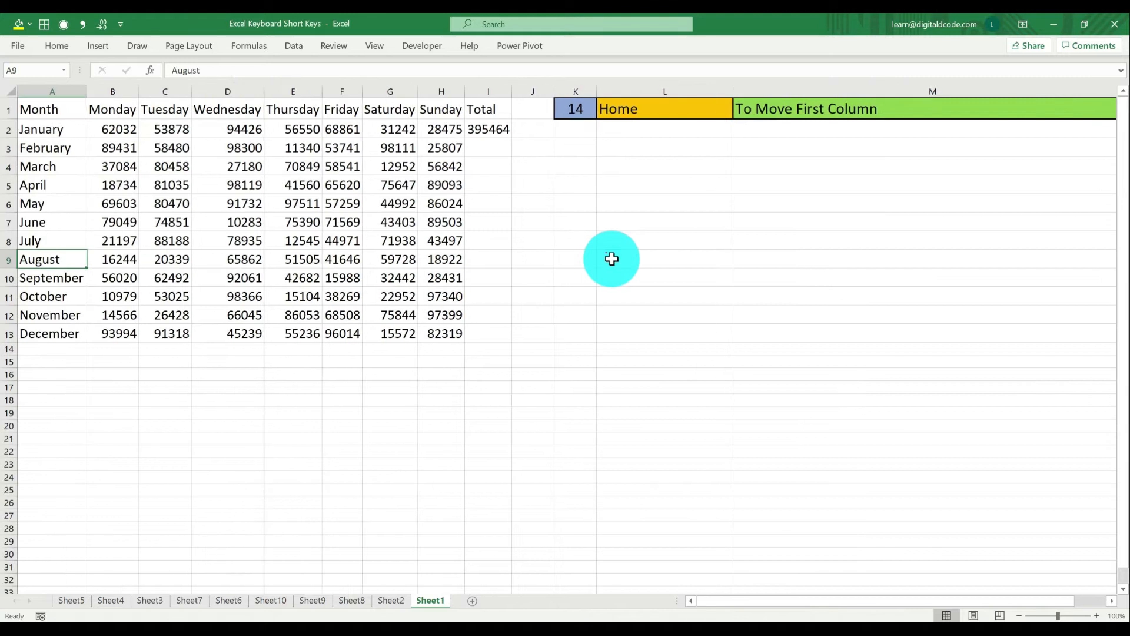
{"action": "left_click", "coordinate": [583, 110]}
{"action": "type", "text": "15"}
{"action": "key", "text": "Return"}
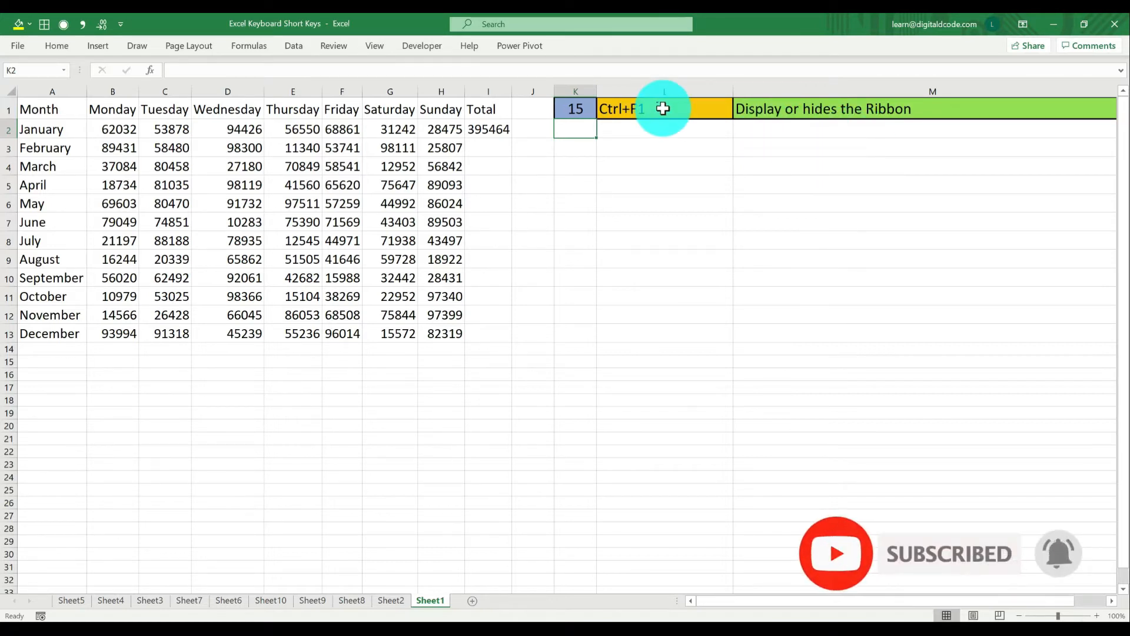
Show the Home ribbon temporarily, and toggle the full ribbon display on and off several times, ending with it collapsed
{"action": "left_click", "coordinate": [43, 45]}
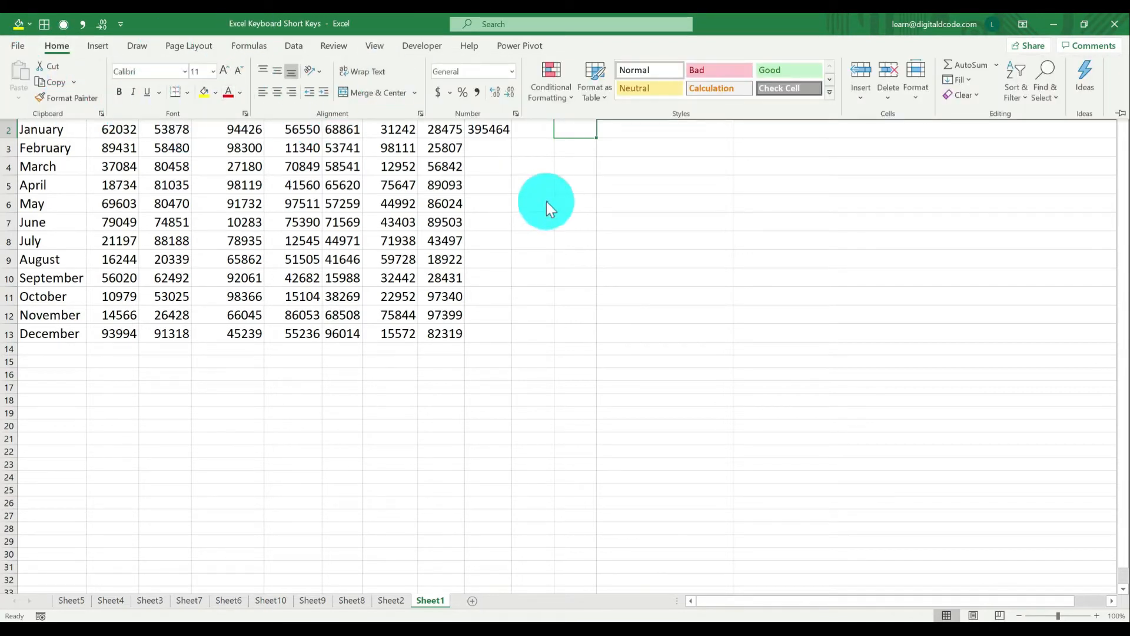
{"action": "key", "text": "Escape"}
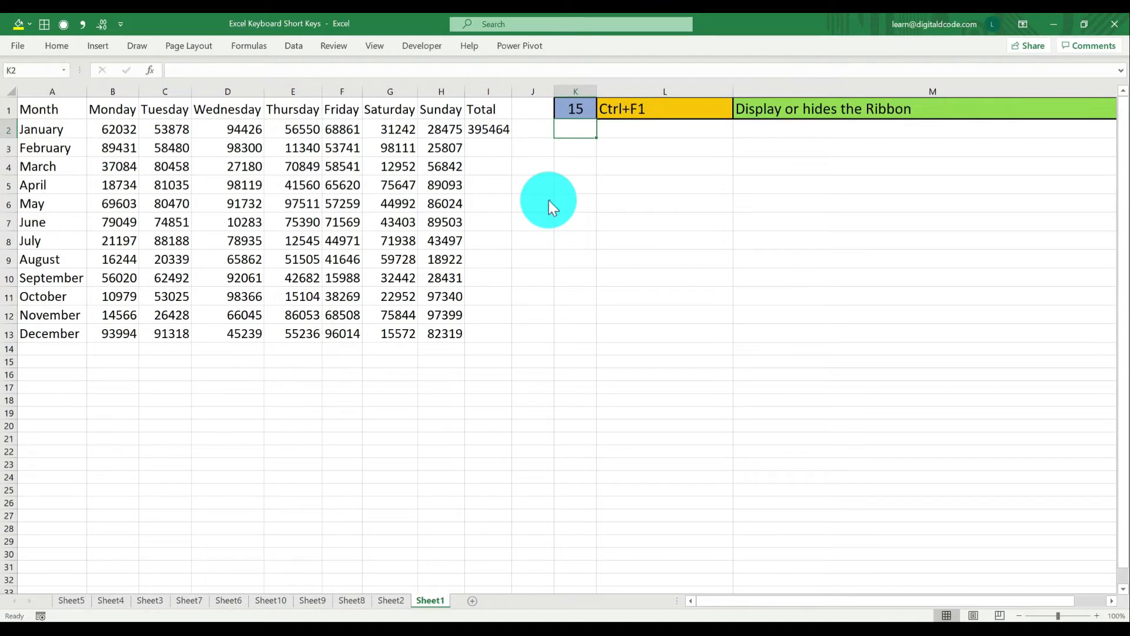
{"action": "key", "text": "ctrl+F1"}
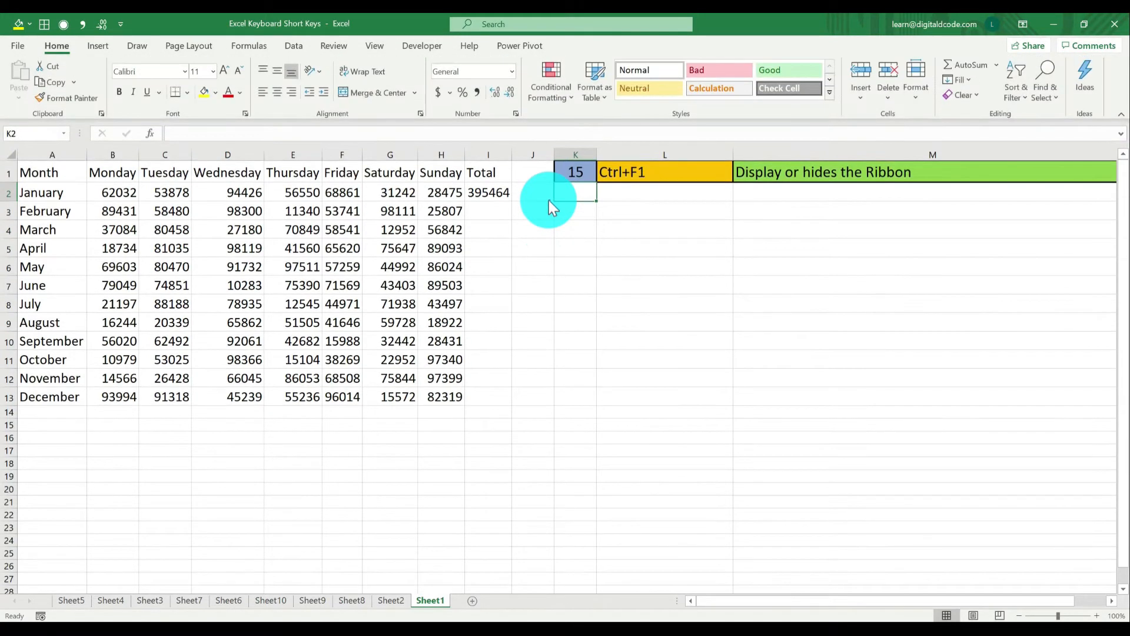
{"action": "key", "text": "ctrl+F1"}
{"action": "left_click", "coordinate": [549, 201]}
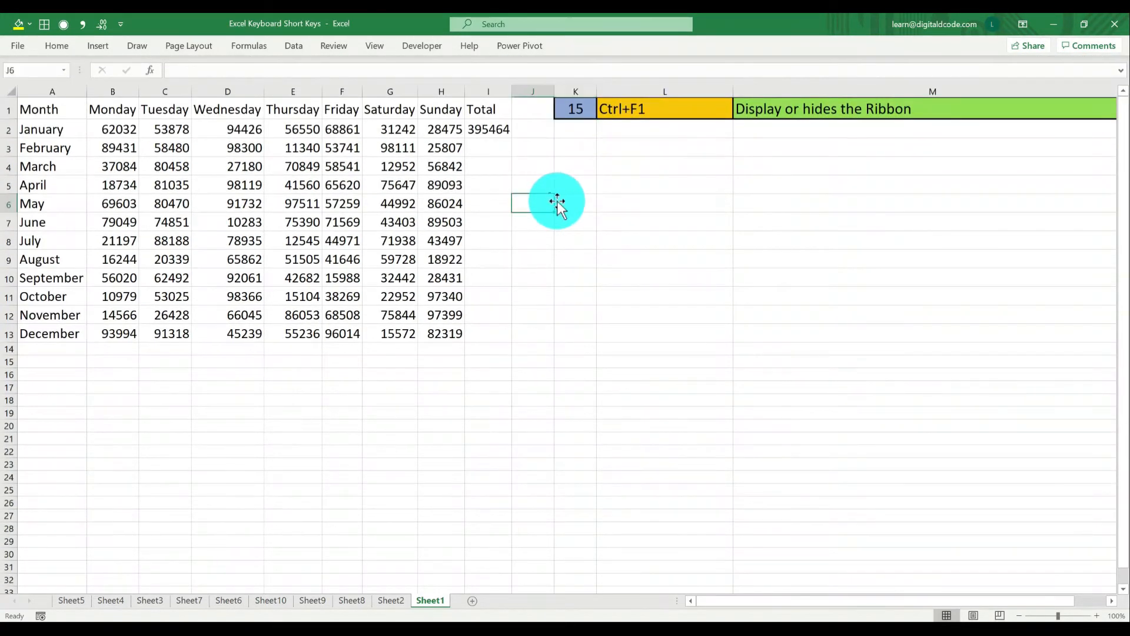
{"action": "key", "text": "ctrl+F1"}
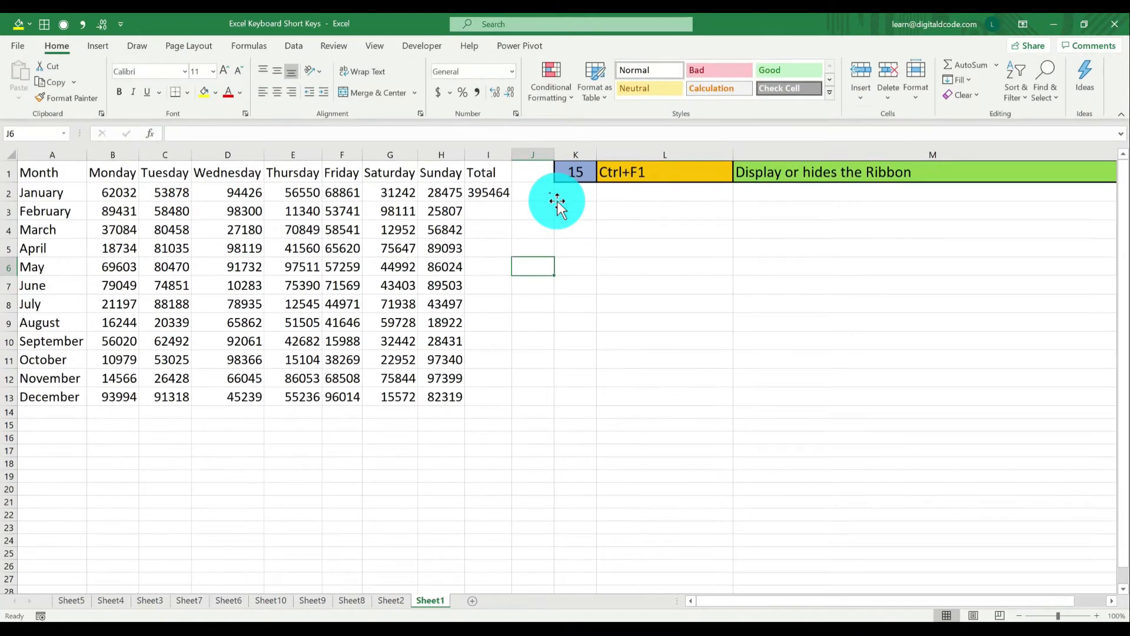
{"action": "key", "text": "ctrl+F1"}
{"action": "key", "text": "ctrl+F1"}
{"action": "key", "text": "ctrl+F1"}
Set the shortcut number in cell K1 to 16, and open and close the print preview of Sheet1
{"action": "left_click", "coordinate": [585, 107]}
{"action": "type", "text": "16"}
{"action": "key", "text": "Return"}
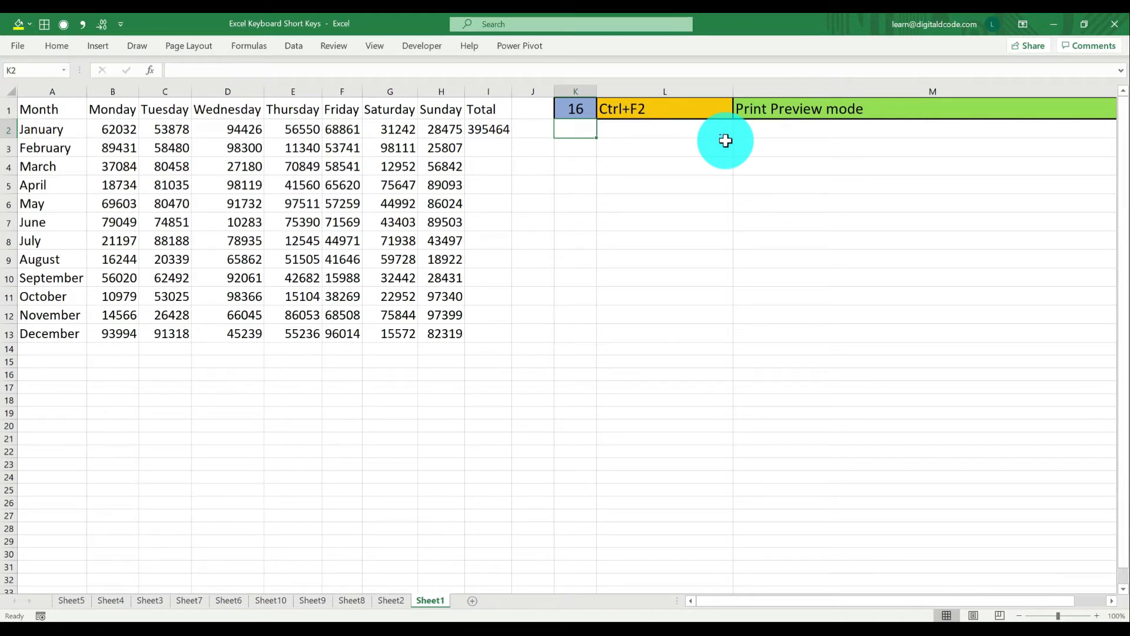
{"action": "key", "text": "ctrl+F2"}
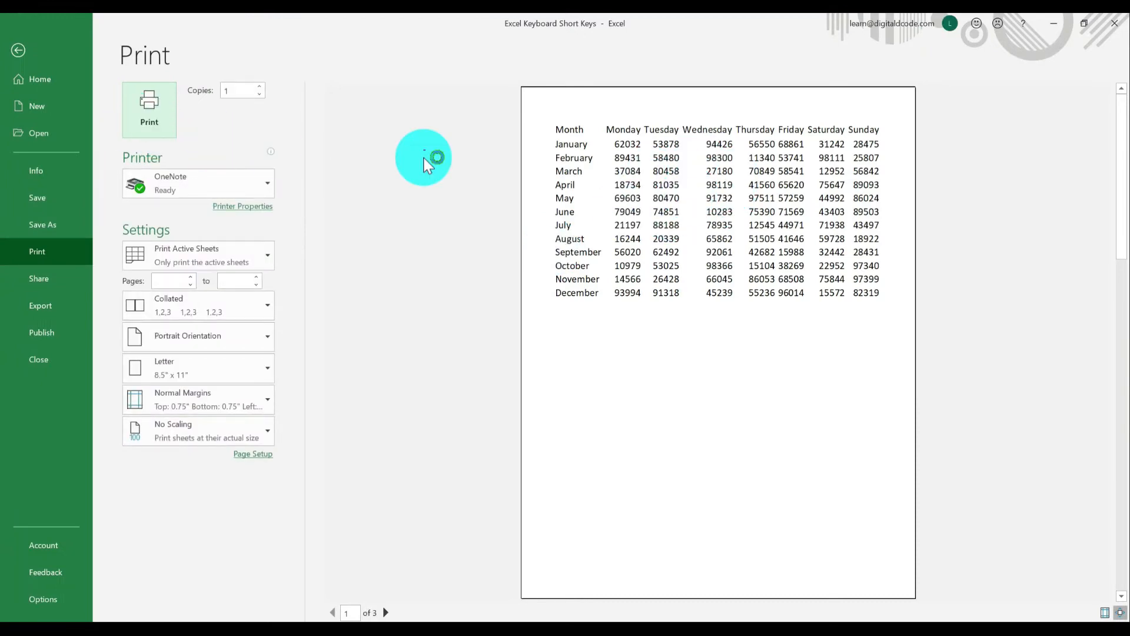
{"action": "key", "text": "Escape"}
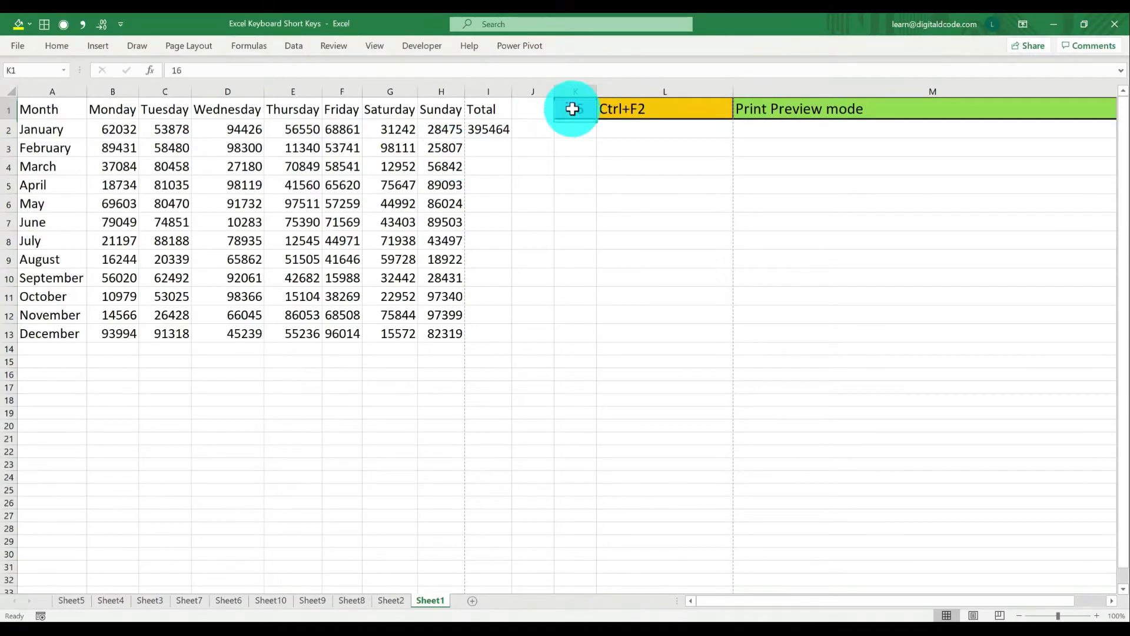
Set the shortcut number in cell K1 to 17 and add a note reading "High Sales" to March's Wednesday value in D4
{"action": "type", "text": "17"}
{"action": "key", "text": "Return"}
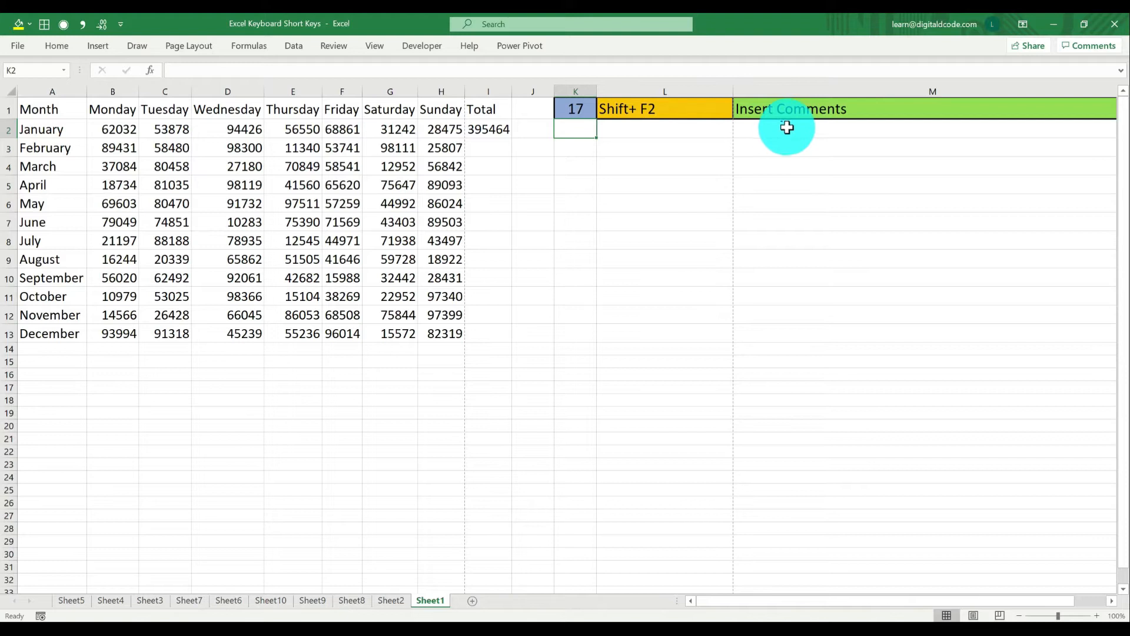
{"action": "left_click", "coordinate": [243, 171]}
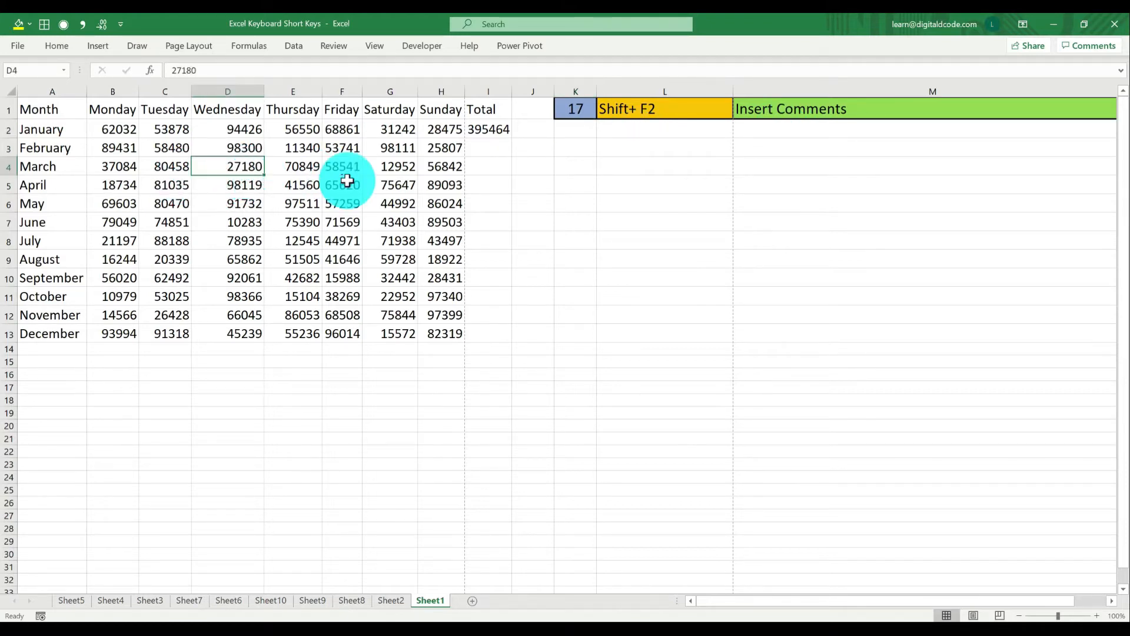
{"action": "key", "text": "shift+F2"}
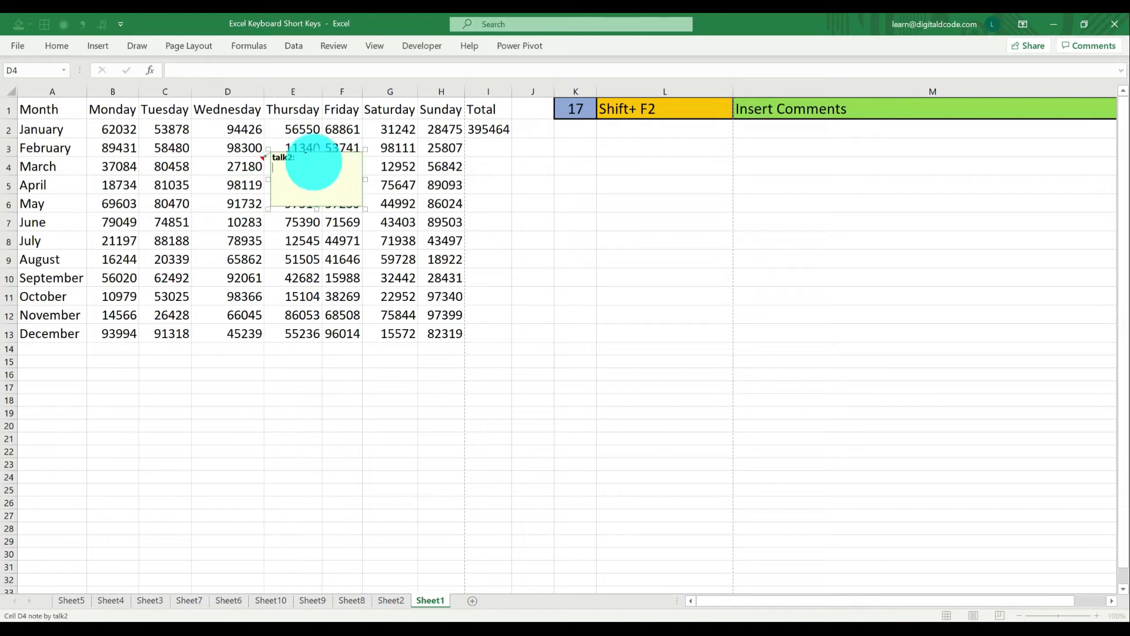
{"action": "type", "text": "High Sales"}
{"action": "left_click", "coordinate": [252, 281]}
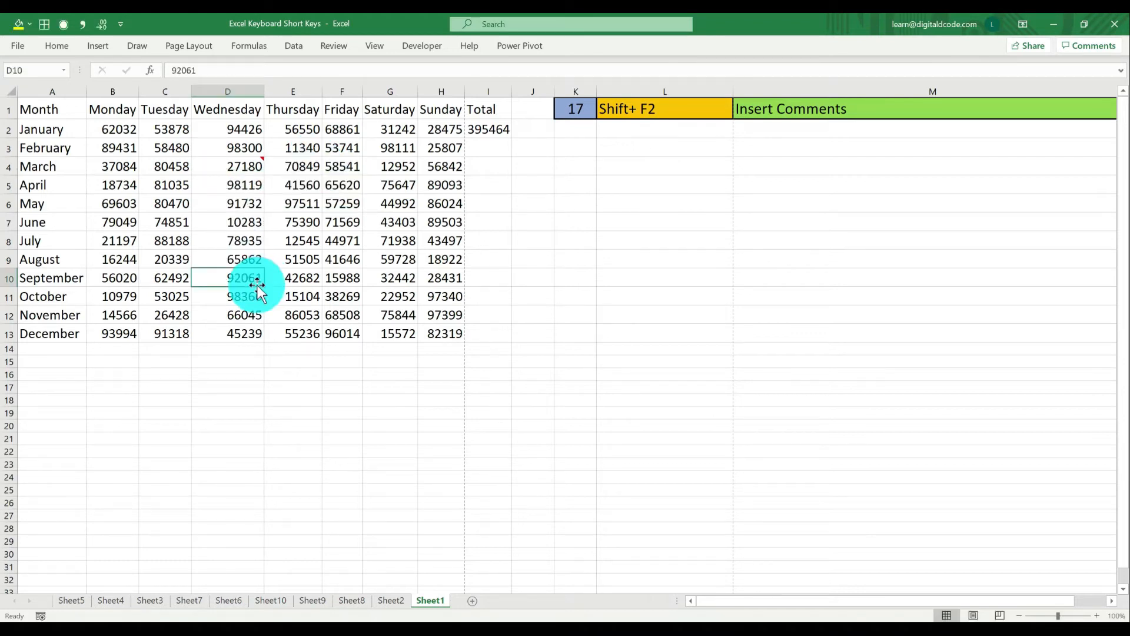
Add a note reading "High Sales" to June's Sunday value in H7 and one reading "Low Sales" to June's Wednesday value in D7
{"action": "left_click", "coordinate": [445, 223]}
{"action": "key", "text": "shift+F2"}
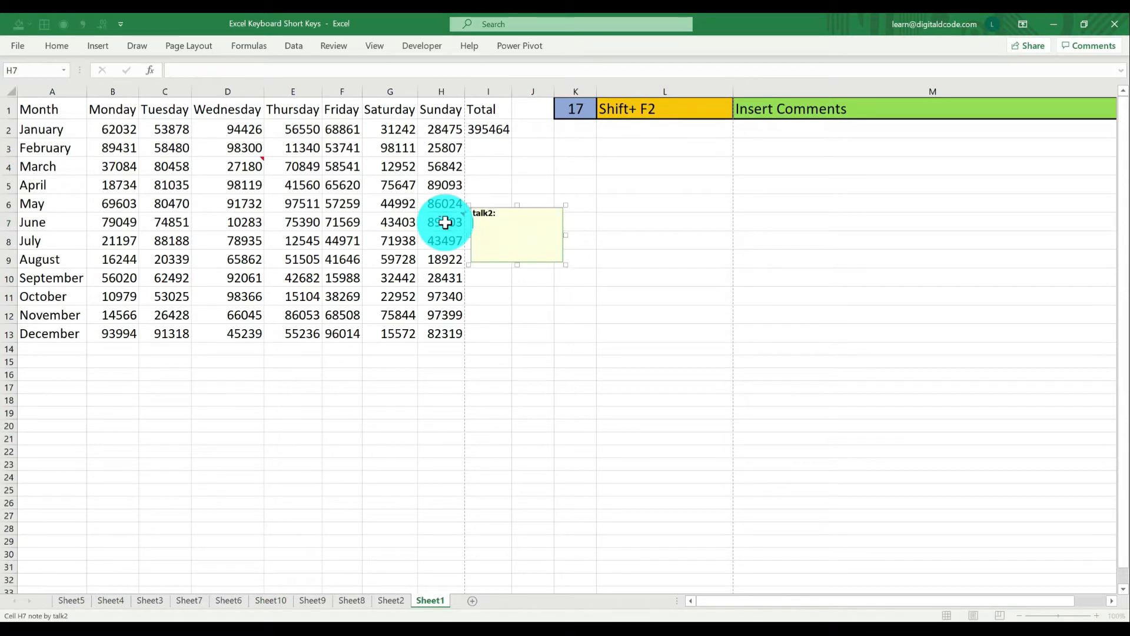
{"action": "type", "text": "High Sales"}
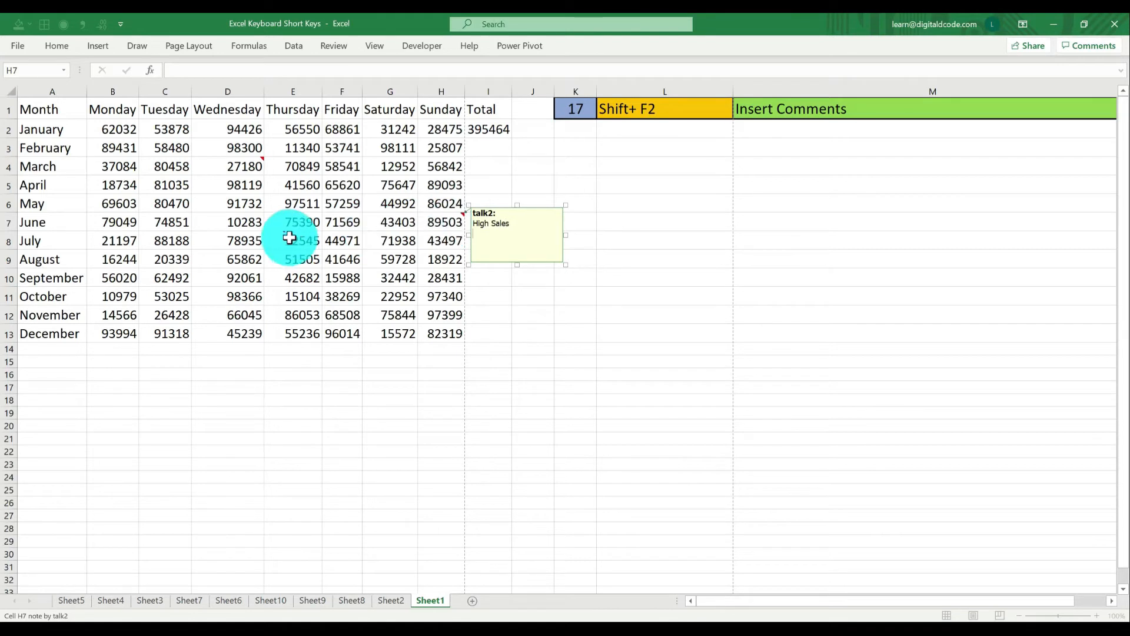
{"action": "left_click", "coordinate": [238, 219]}
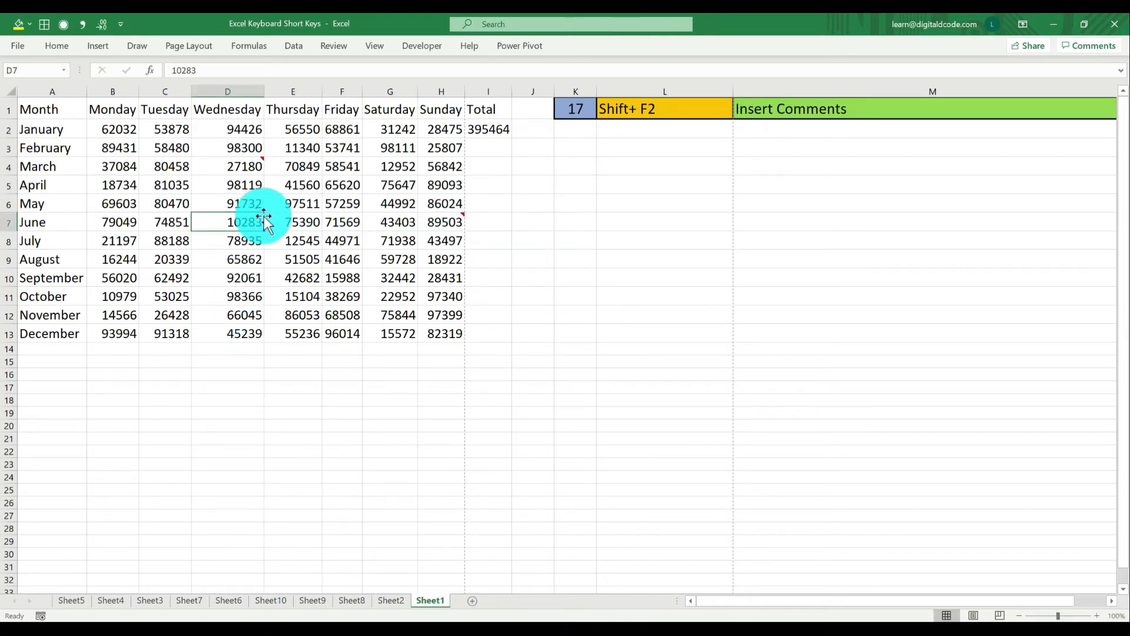
{"action": "key", "text": "shift+F2"}
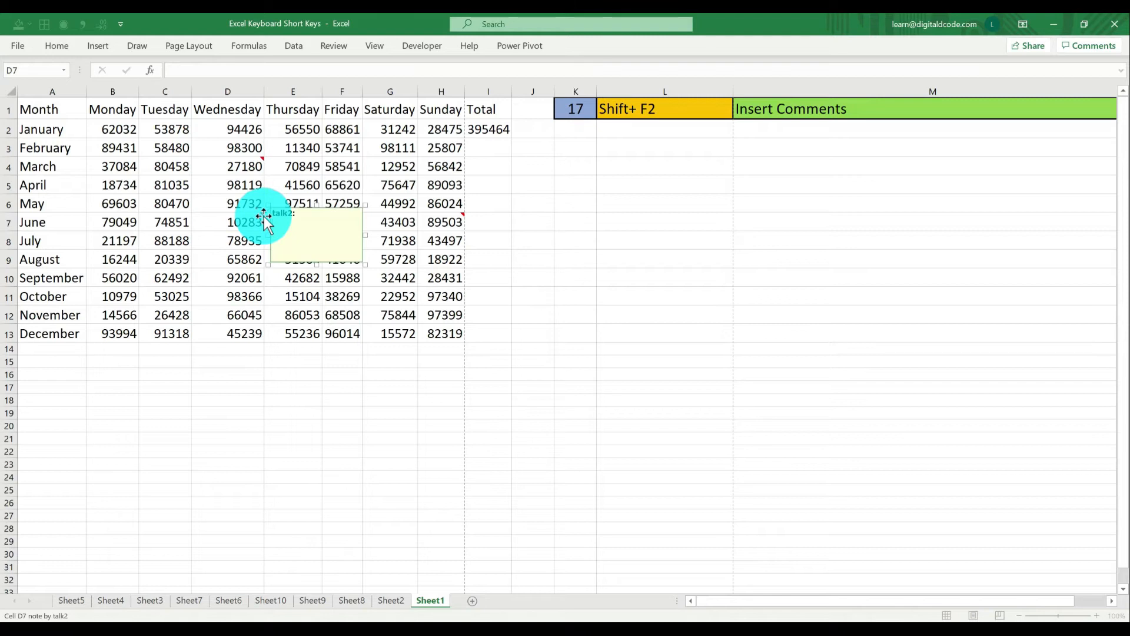
{"action": "type", "text": "Low Sales"}
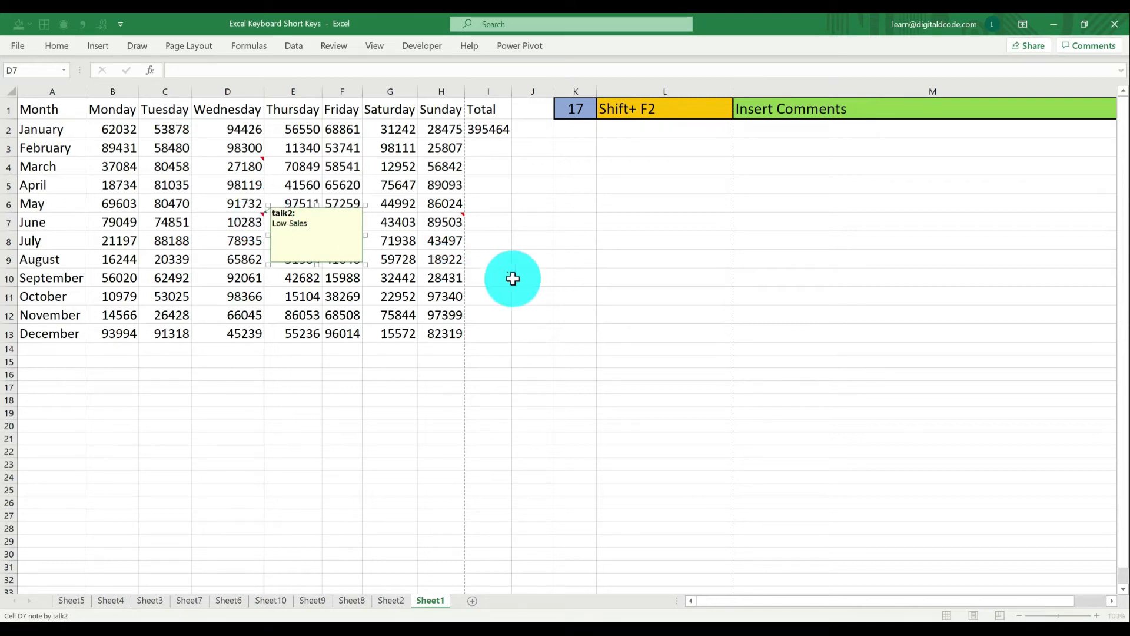
{"action": "left_click", "coordinate": [513, 279]}
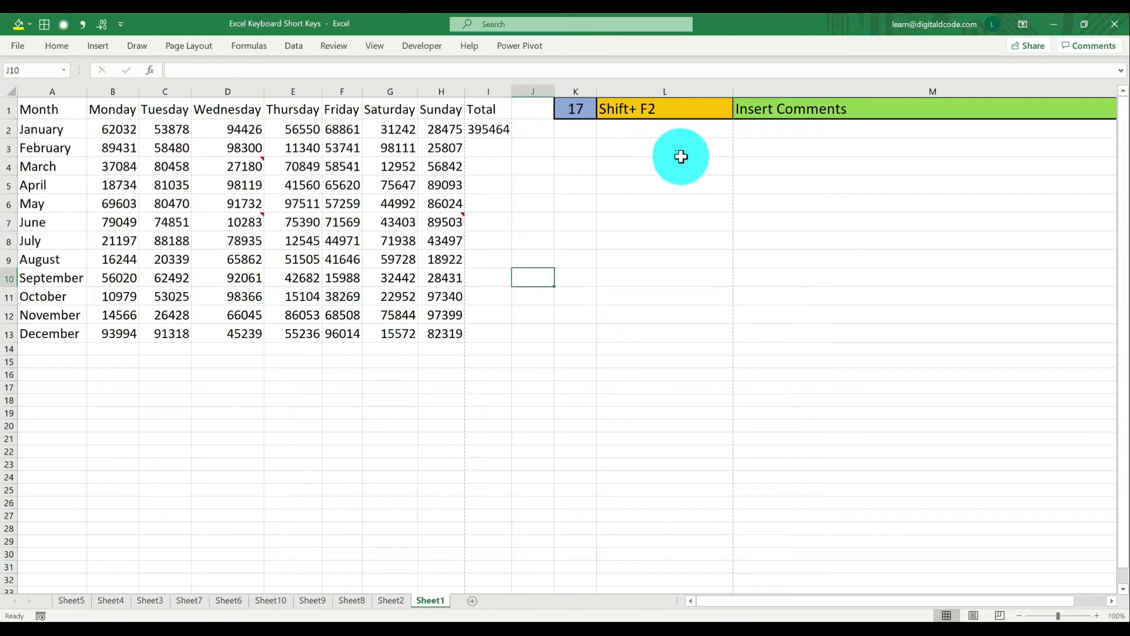
Set the shortcut number in cell K1 to 18 and create a name for the month list A1:A13 from its top row
{"action": "left_click", "coordinate": [572, 114]}
{"action": "type", "text": "18"}
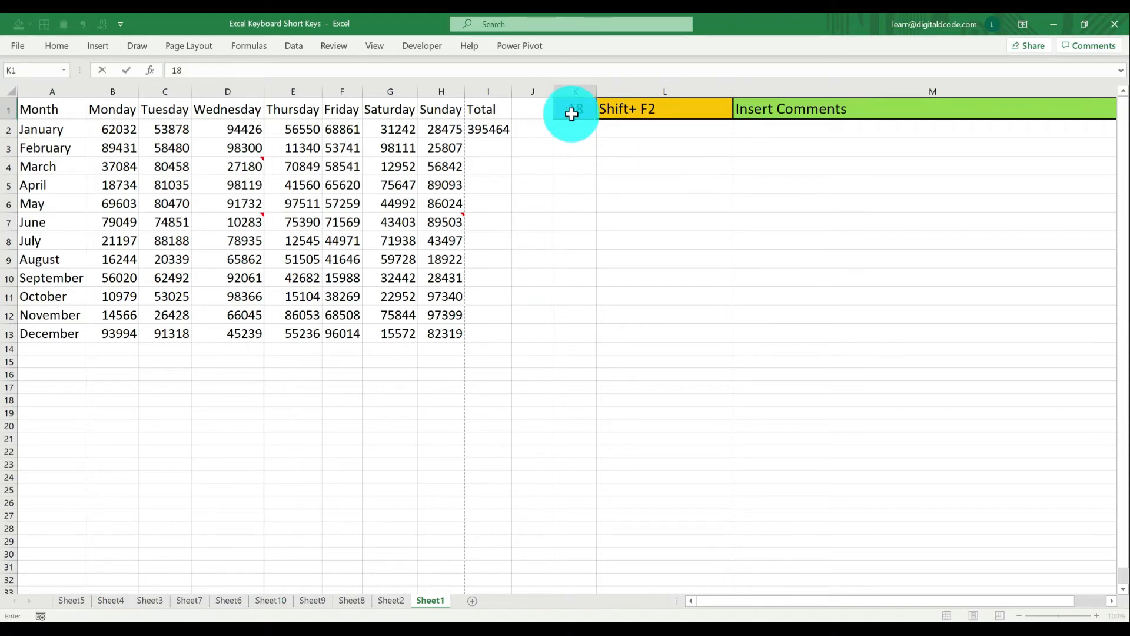
{"action": "key", "text": "Return"}
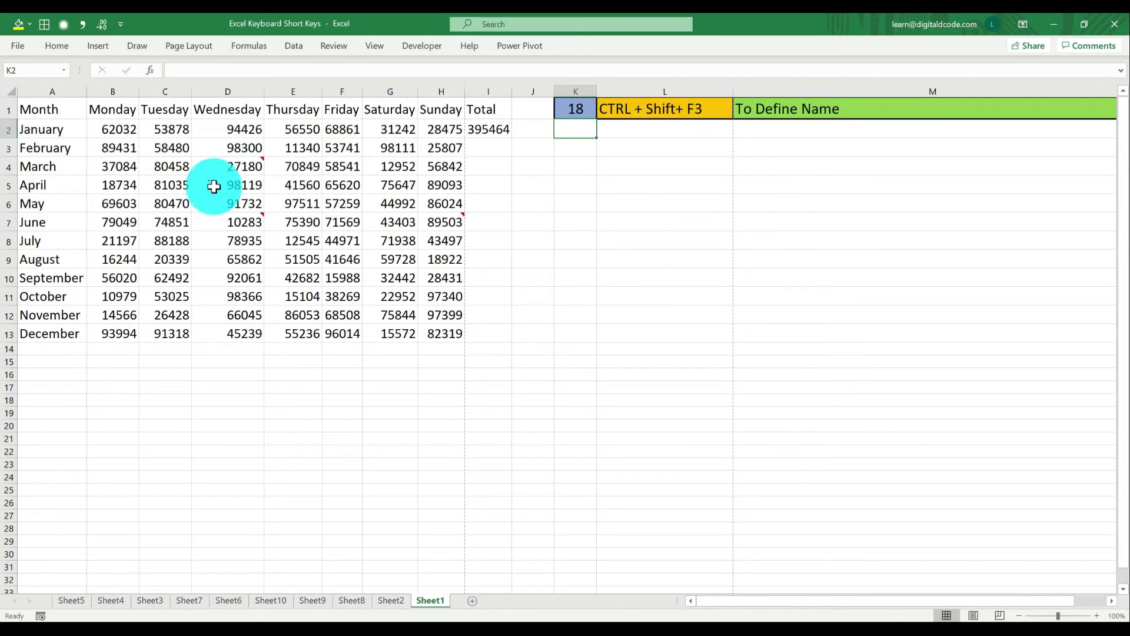
{"action": "left_click", "coordinate": [43, 128]}
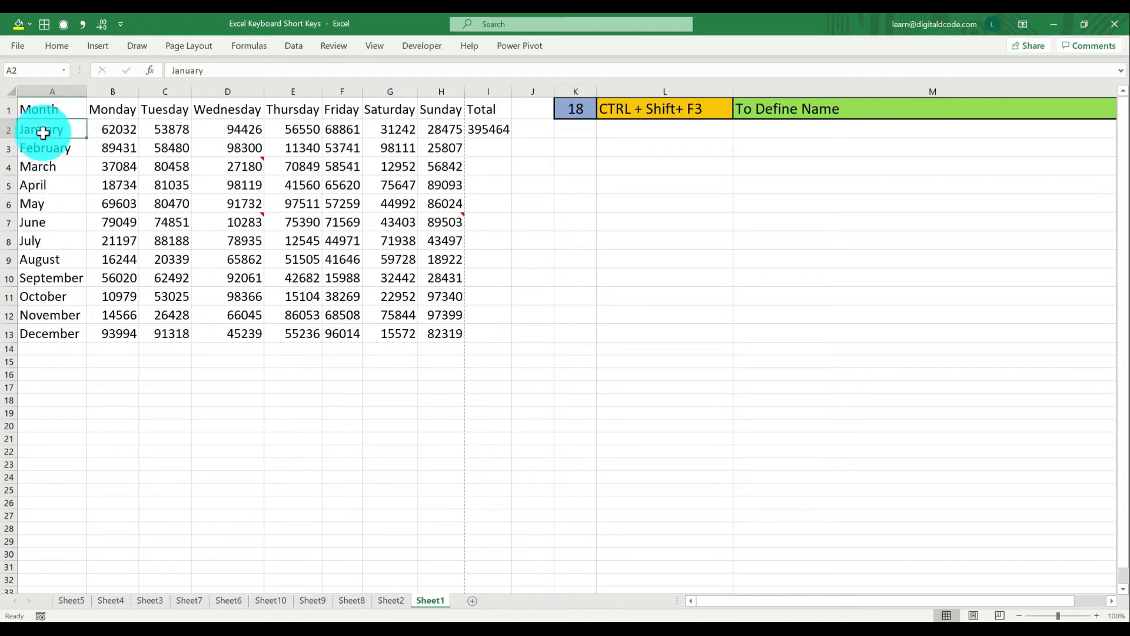
{"action": "left_click_drag", "start_coordinate": [45, 107], "coordinate": [33, 334]}
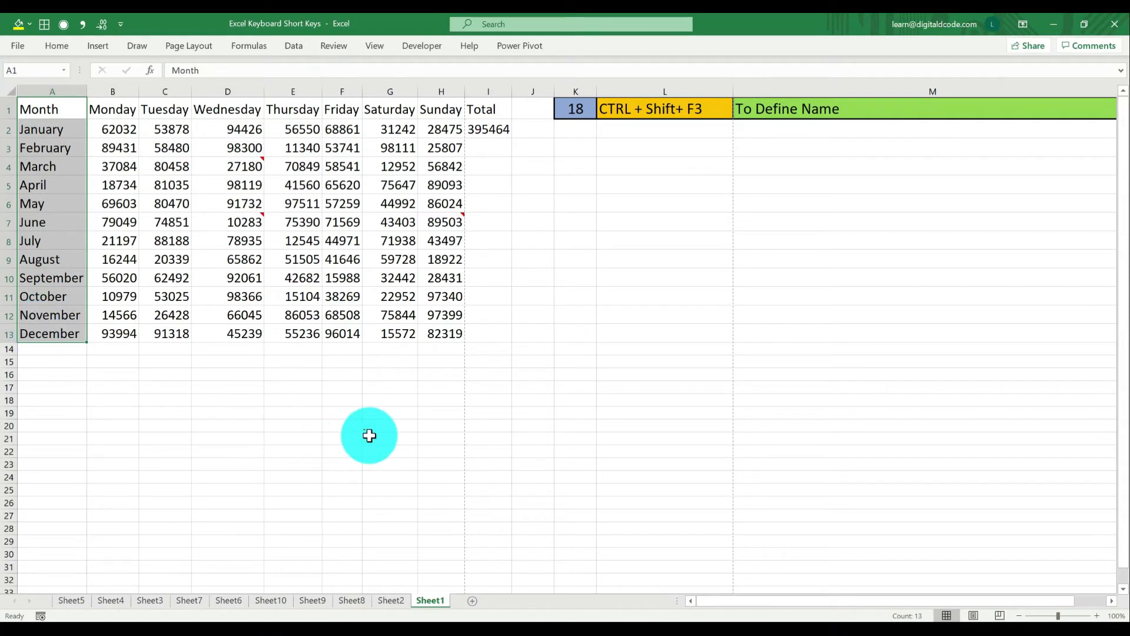
{"action": "key", "text": "ctrl+shift+F3"}
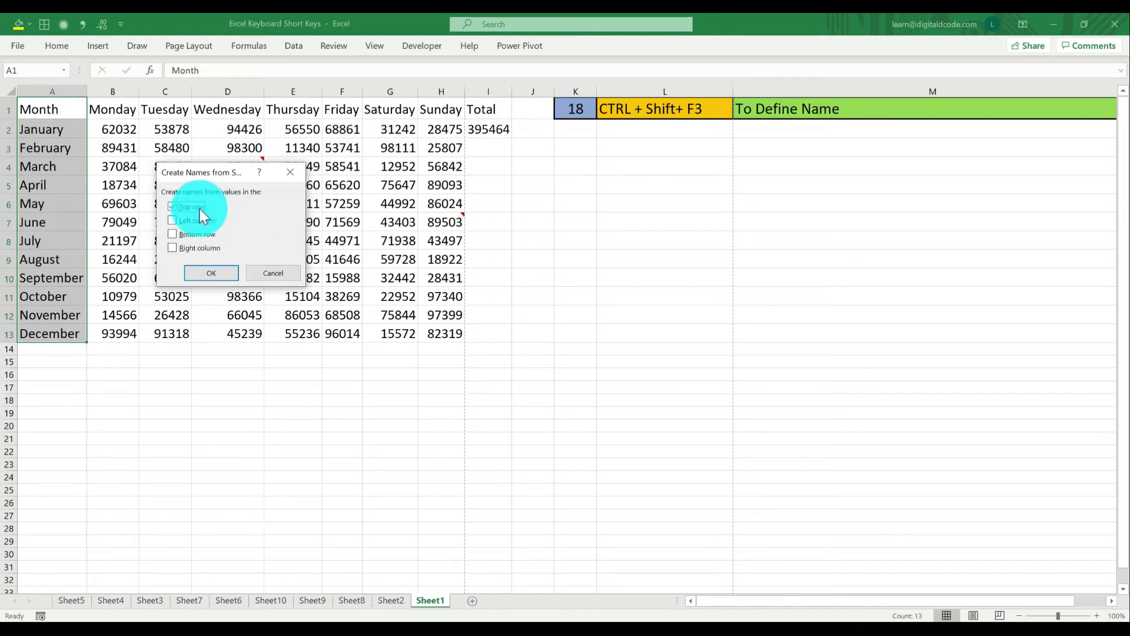
{"action": "left_click", "coordinate": [222, 280]}
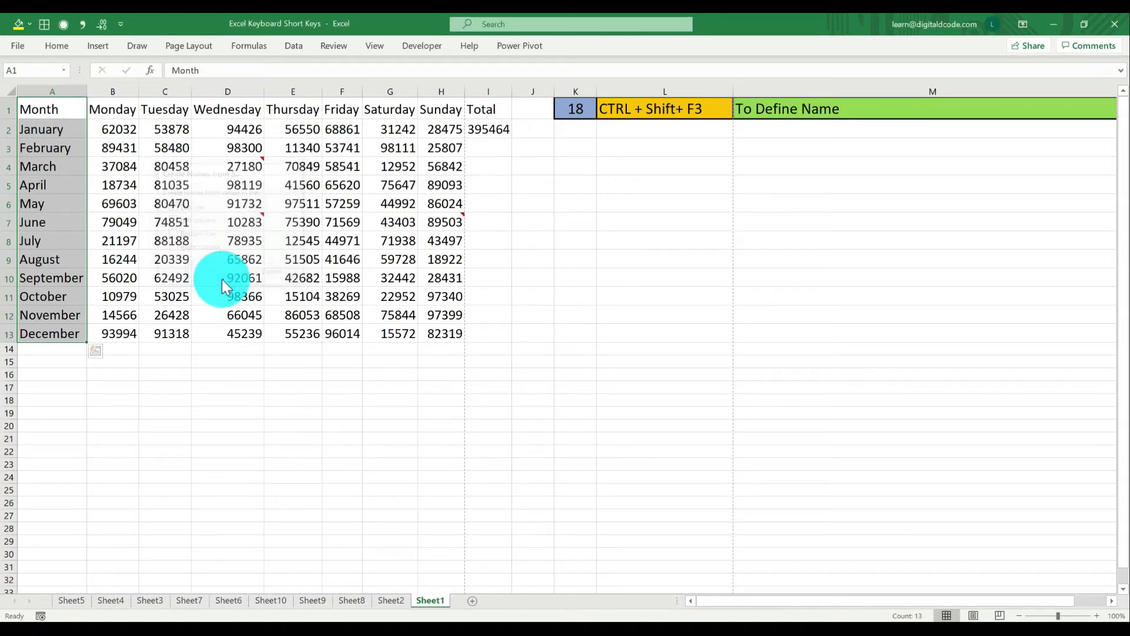
Select A2:A13 to check its defined name, and from cell L12 go to the named range Month
{"action": "left_click_drag", "start_coordinate": [41, 126], "coordinate": [29, 341]}
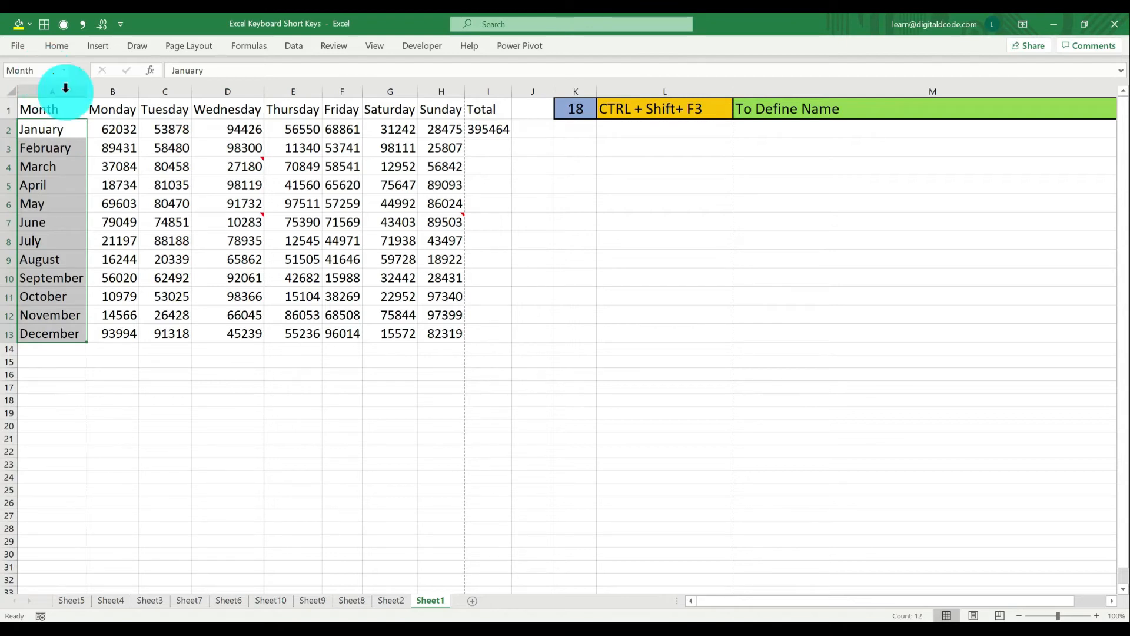
{"action": "left_click", "coordinate": [620, 306]}
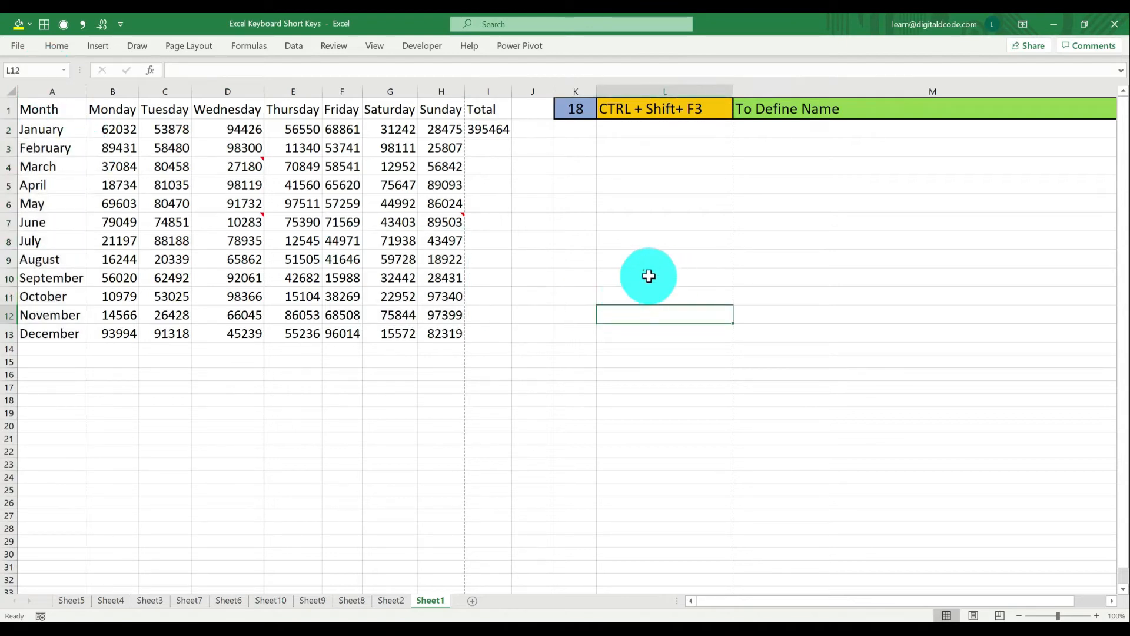
{"action": "left_click", "coordinate": [62, 71]}
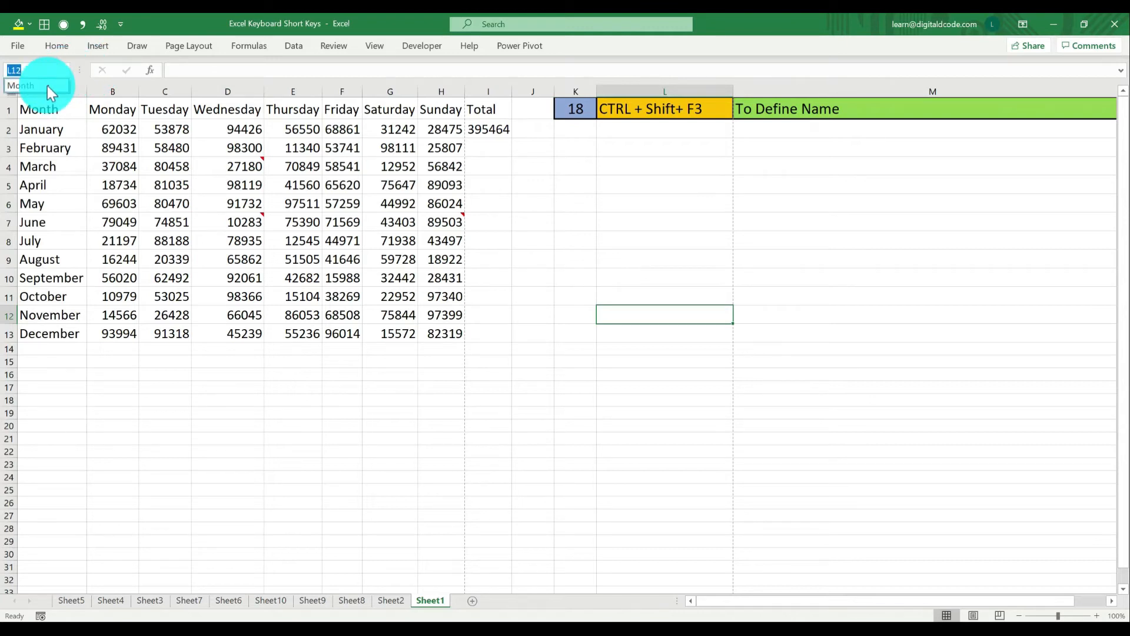
{"action": "left_click", "coordinate": [47, 86]}
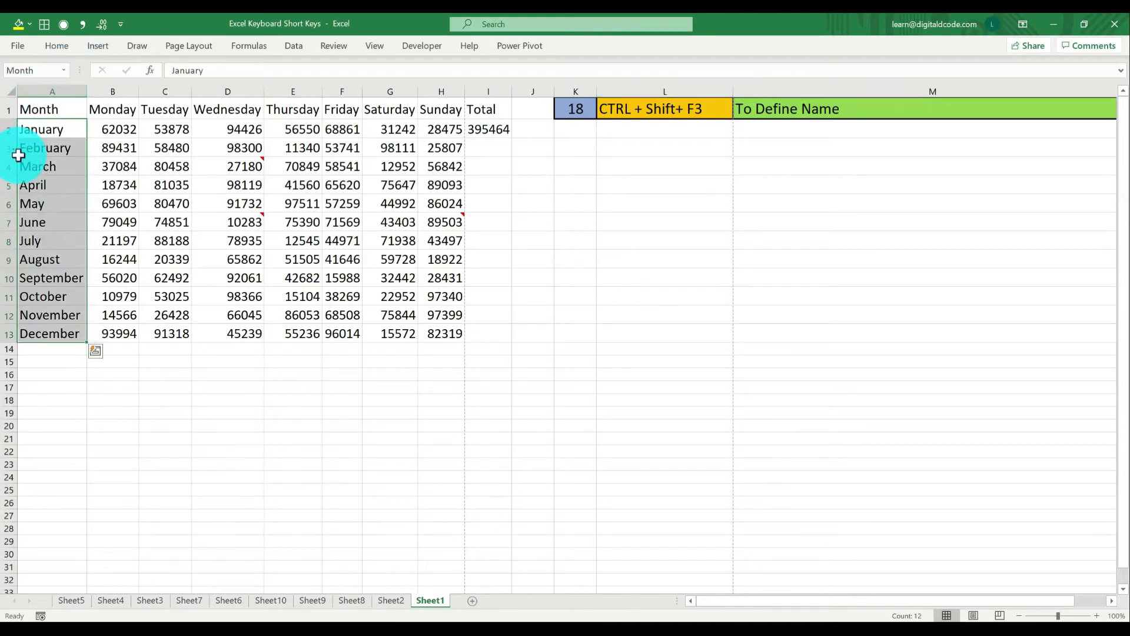
Switch to Sheet3 and go to the named range Month from there
{"action": "left_click", "coordinate": [158, 605]}
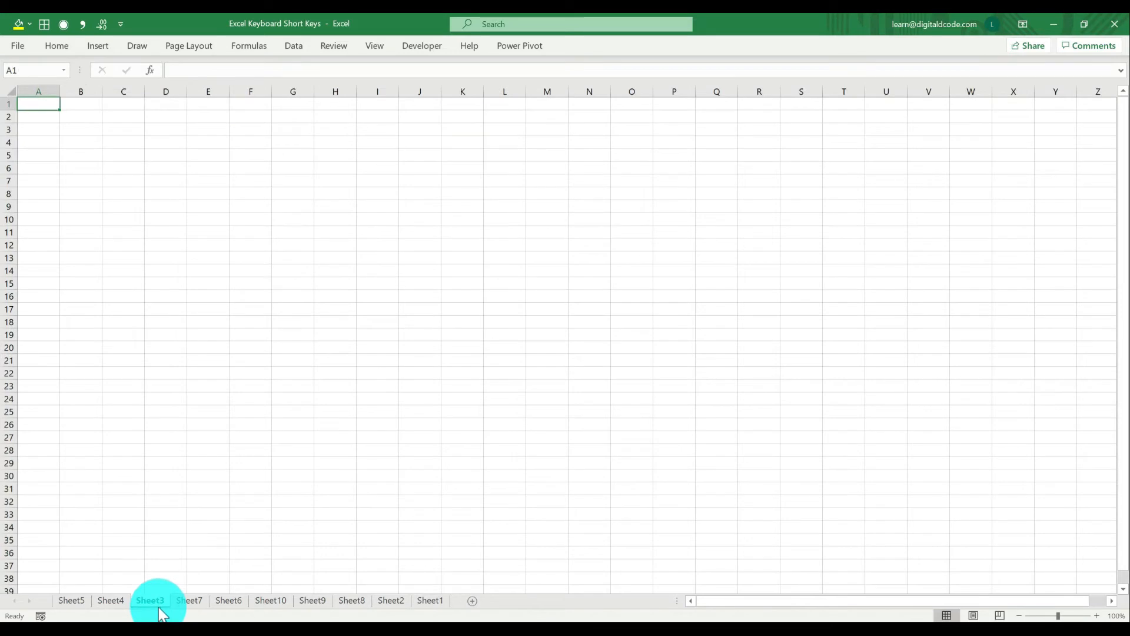
{"action": "left_click", "coordinate": [63, 71]}
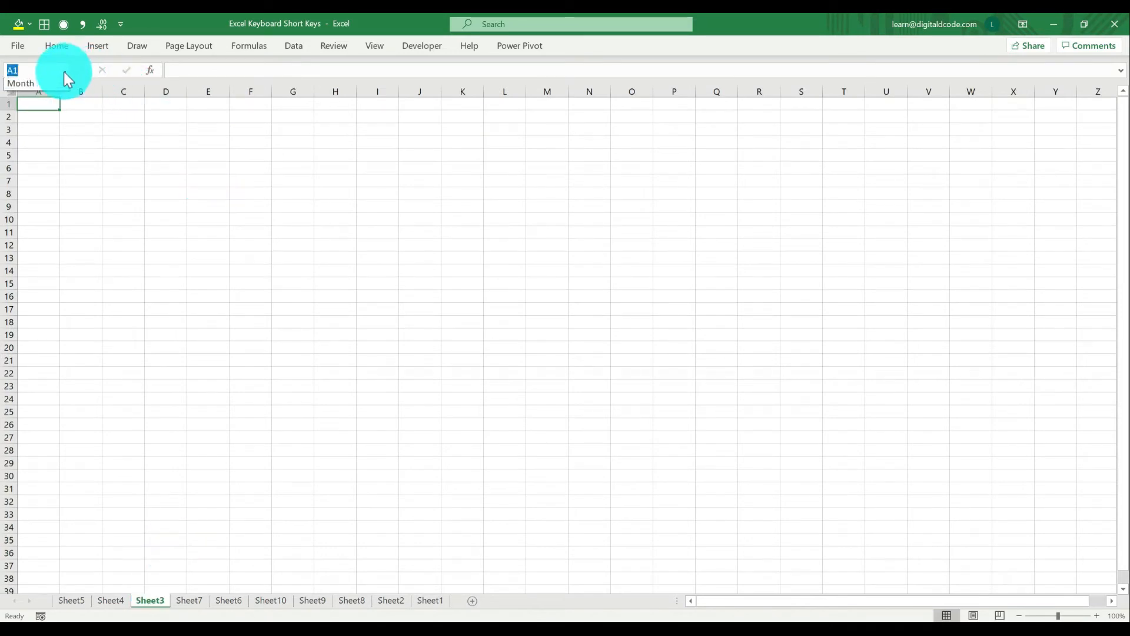
{"action": "left_click", "coordinate": [51, 84]}
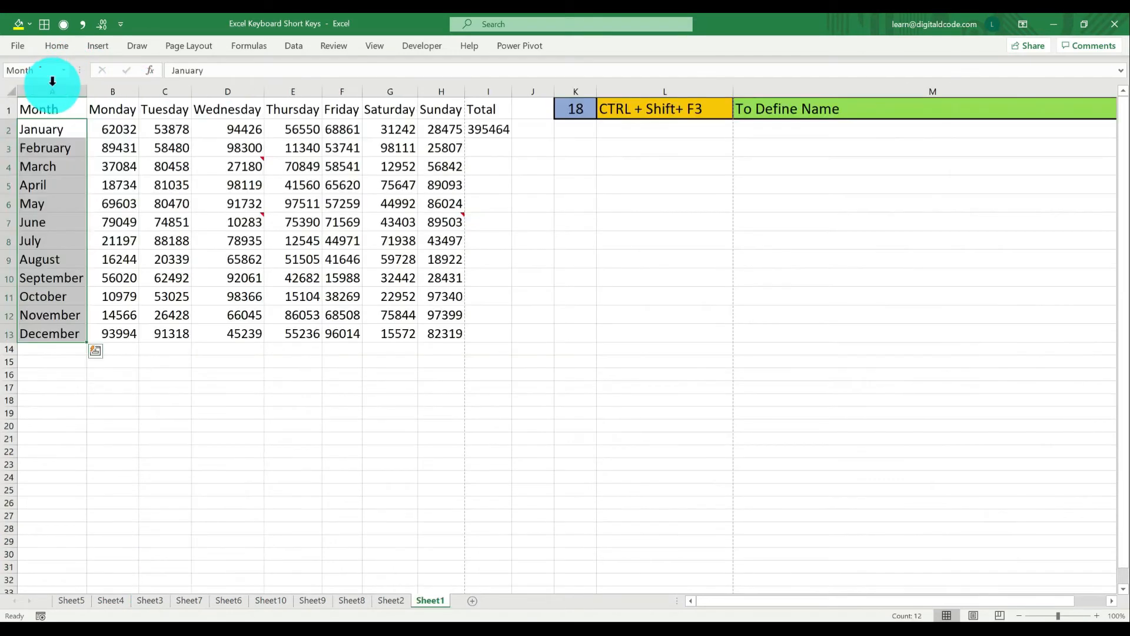
Set the shortcut number in cell K1 to 19 and view the list of defined names from cell E4
{"action": "left_click", "coordinate": [577, 112]}
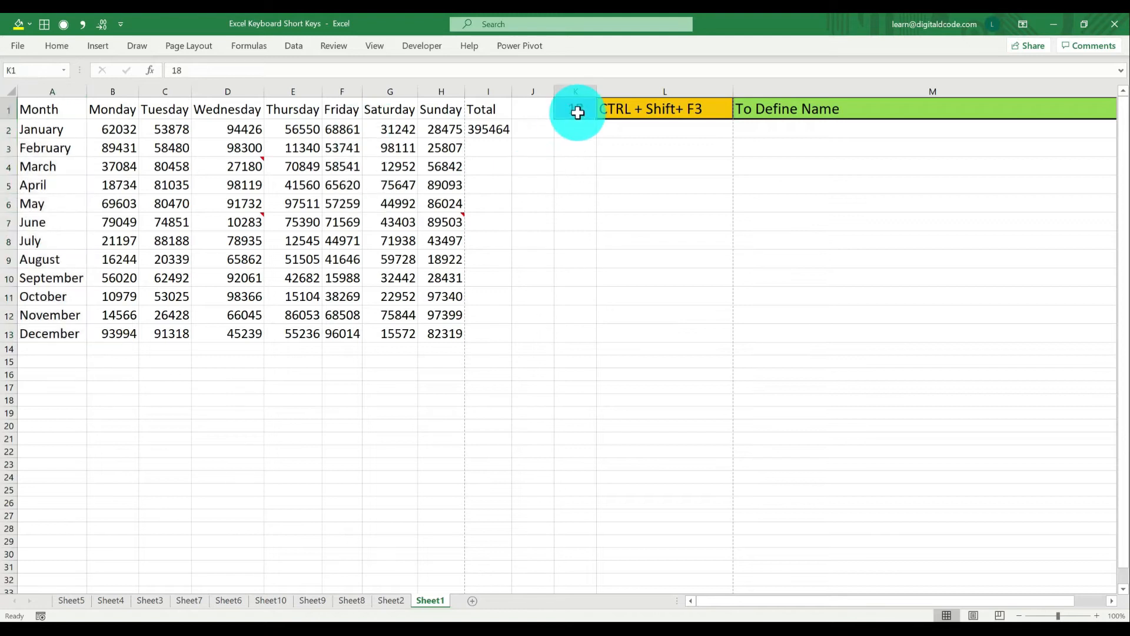
{"action": "type", "text": "19"}
{"action": "key", "text": "Return"}
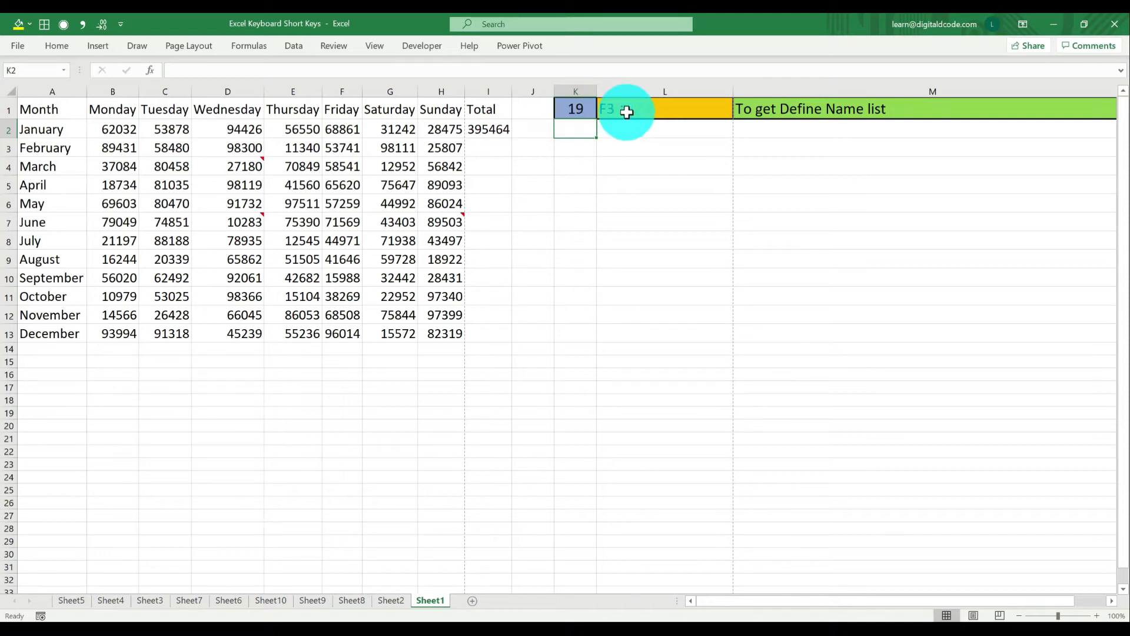
{"action": "left_click", "coordinate": [275, 166]}
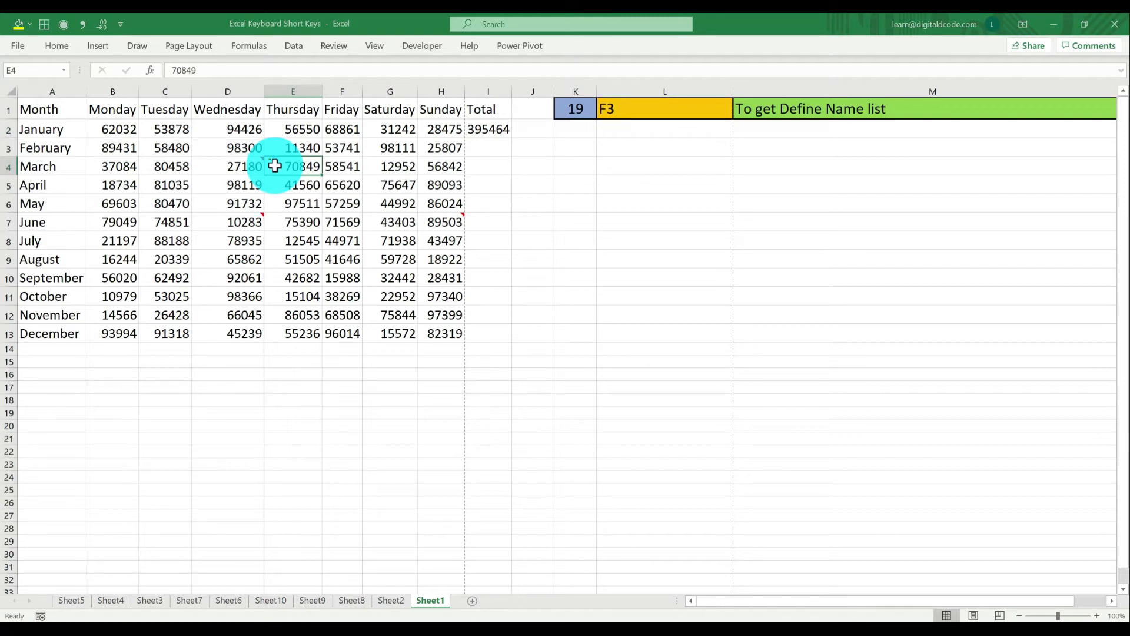
{"action": "key", "text": "F3"}
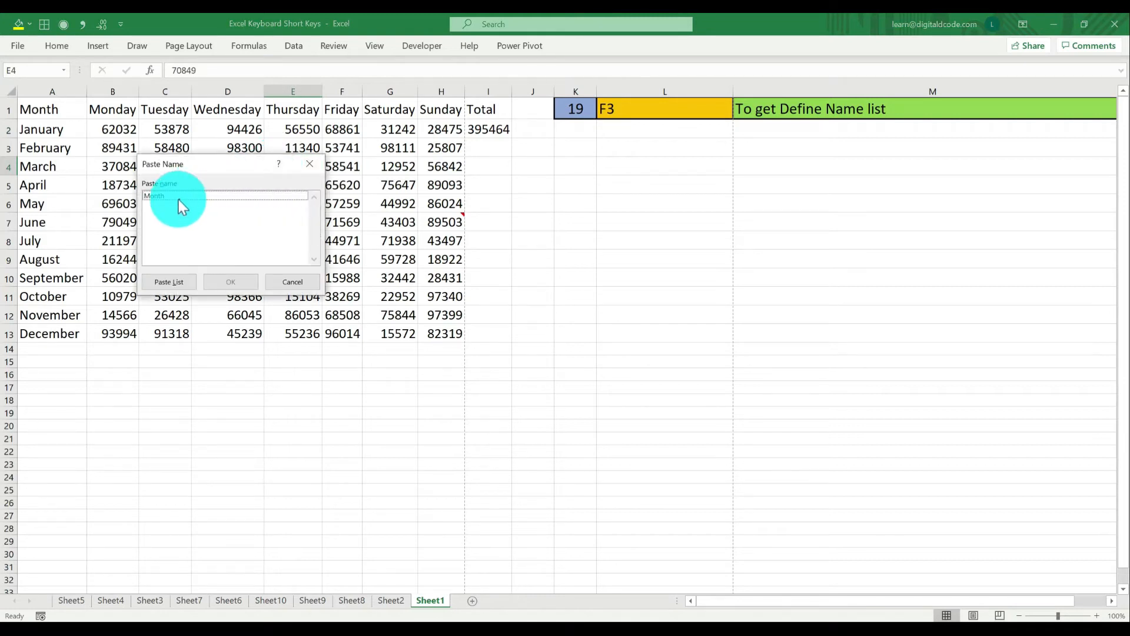
{"action": "key", "text": "Escape"}
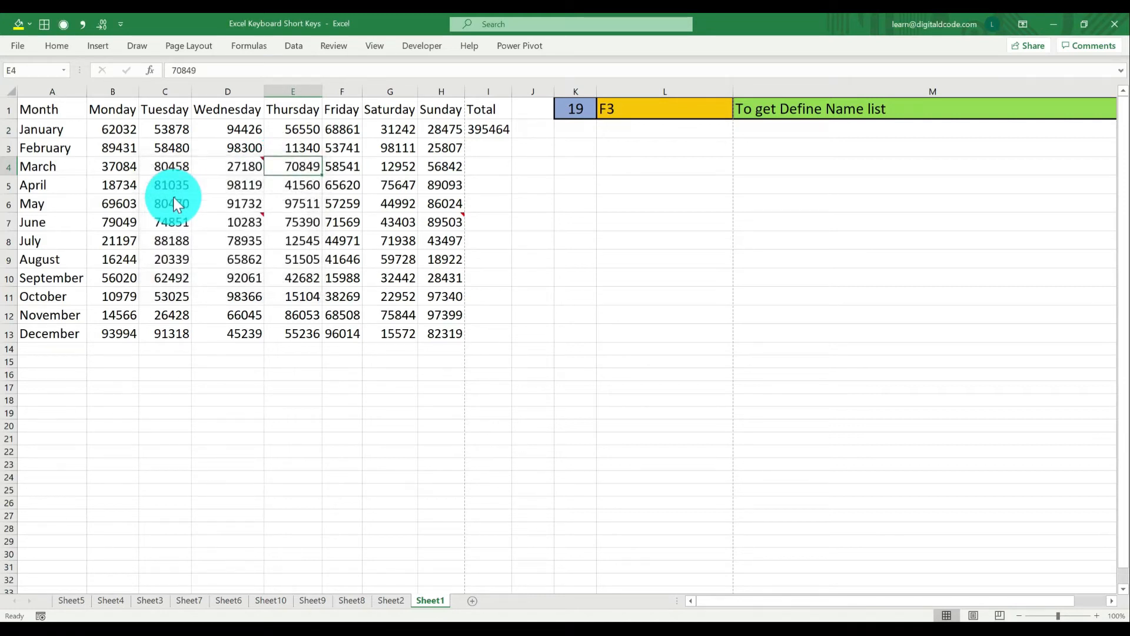
Create a defined name for the Wednesday column D1:D13 from its top row
{"action": "left_click_drag", "start_coordinate": [45, 124], "coordinate": [445, 315]}
{"action": "left_click_drag", "start_coordinate": [232, 126], "coordinate": [247, 331]}
{"action": "left_click_drag", "start_coordinate": [252, 109], "coordinate": [243, 328]}
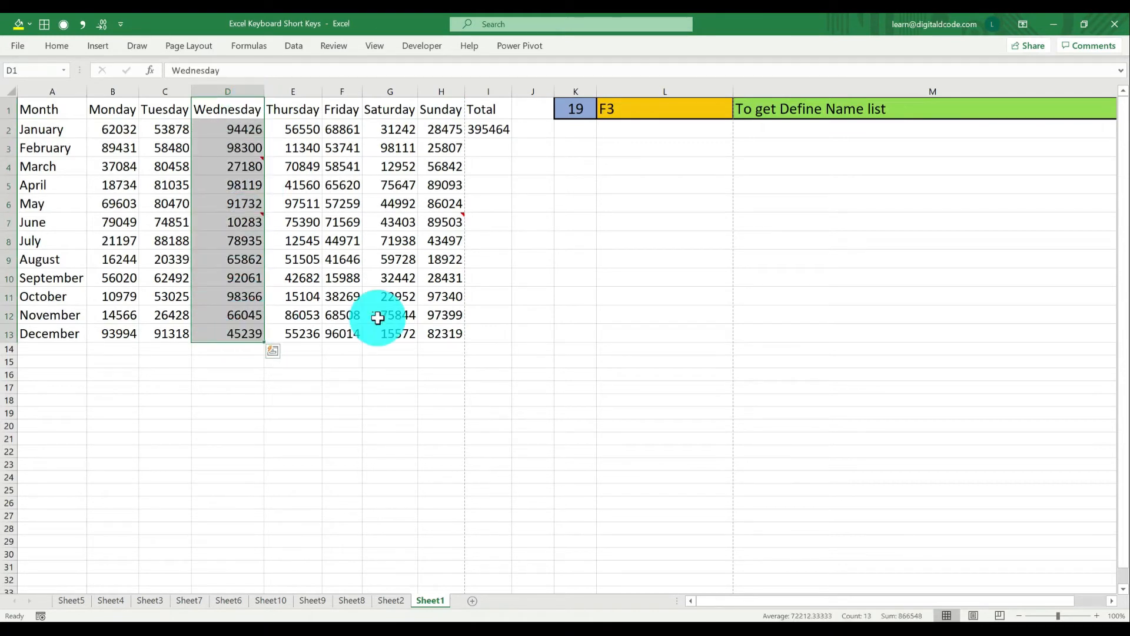
{"action": "key", "text": "ctrl+shift+F3"}
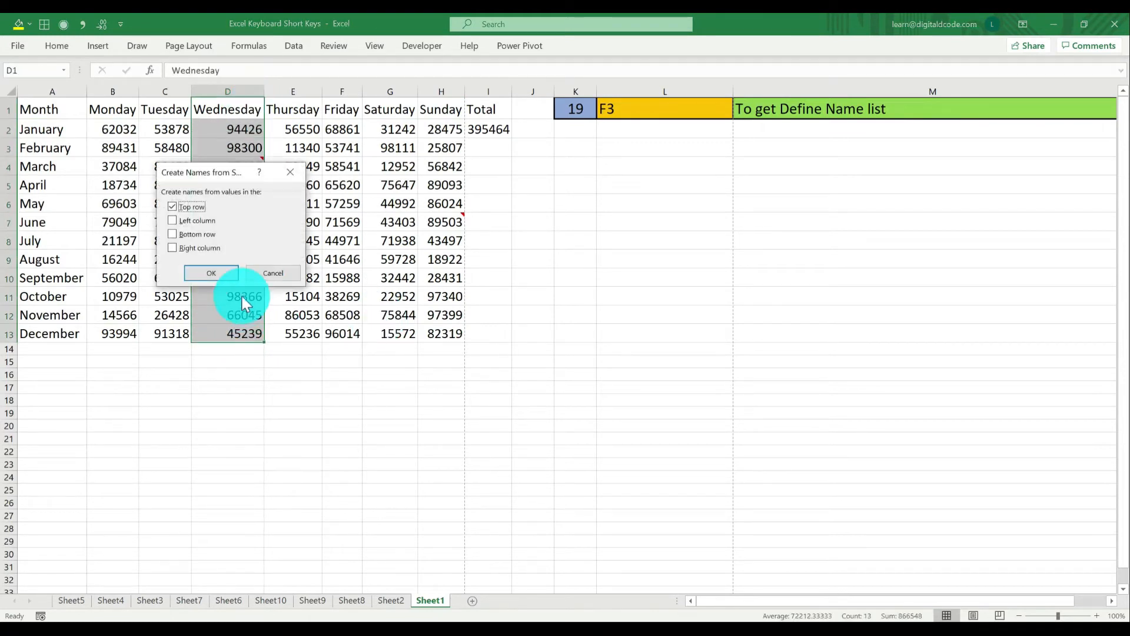
{"action": "left_click", "coordinate": [235, 277]}
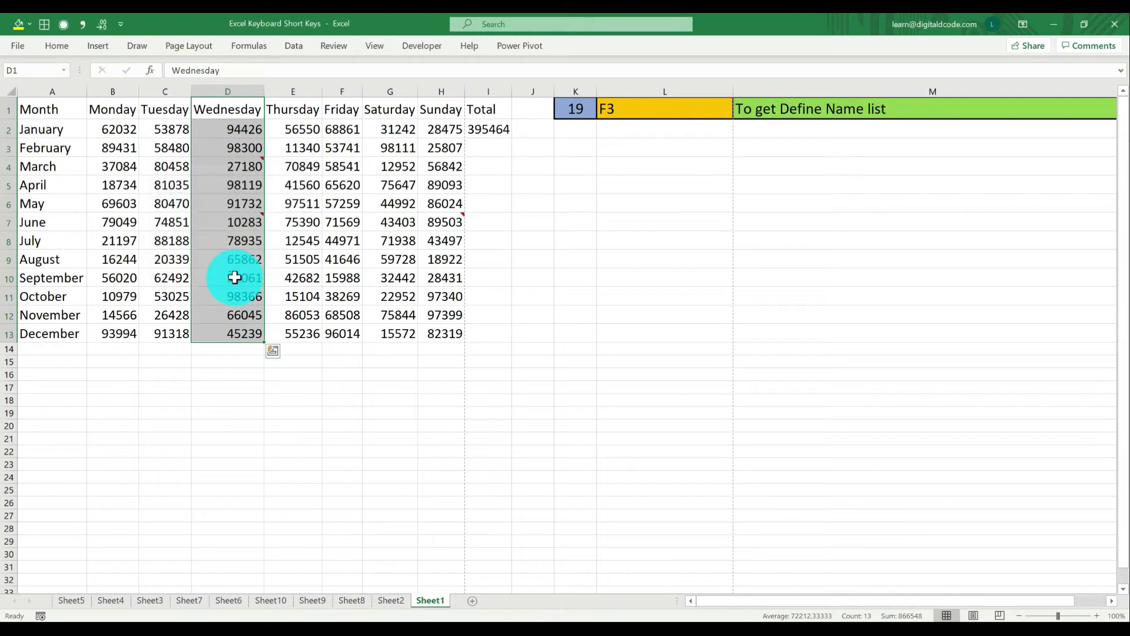
{"action": "left_click", "coordinate": [68, 71]}
{"action": "left_click", "coordinate": [384, 195]}
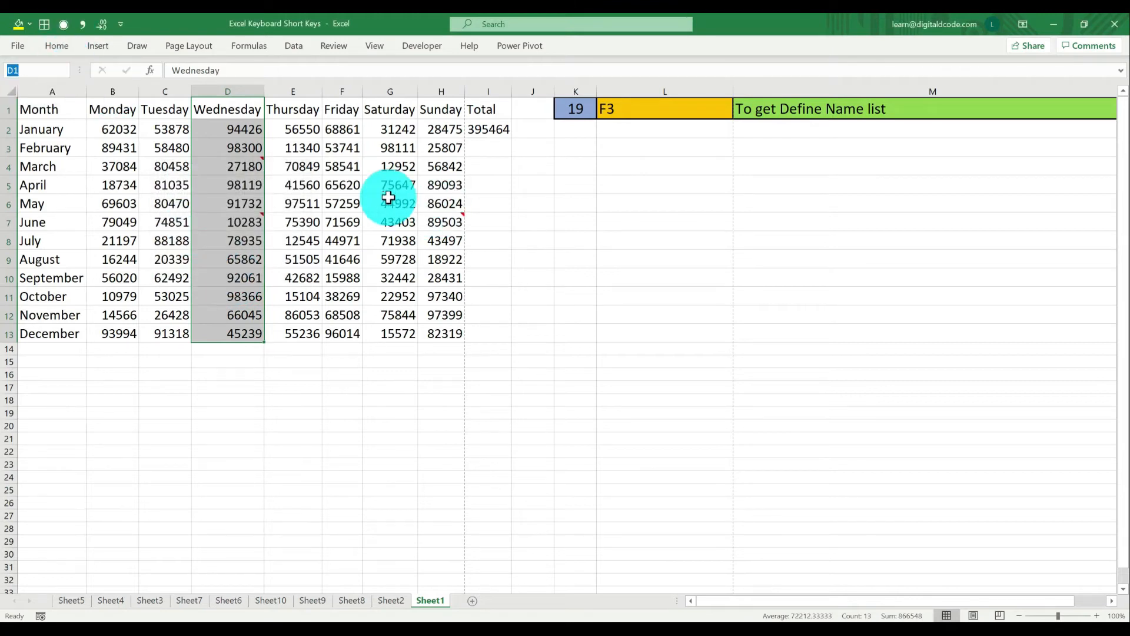
Check the list of defined names again from cell F5, without pasting any name
{"action": "left_click", "coordinate": [339, 185]}
{"action": "key", "text": "F3"}
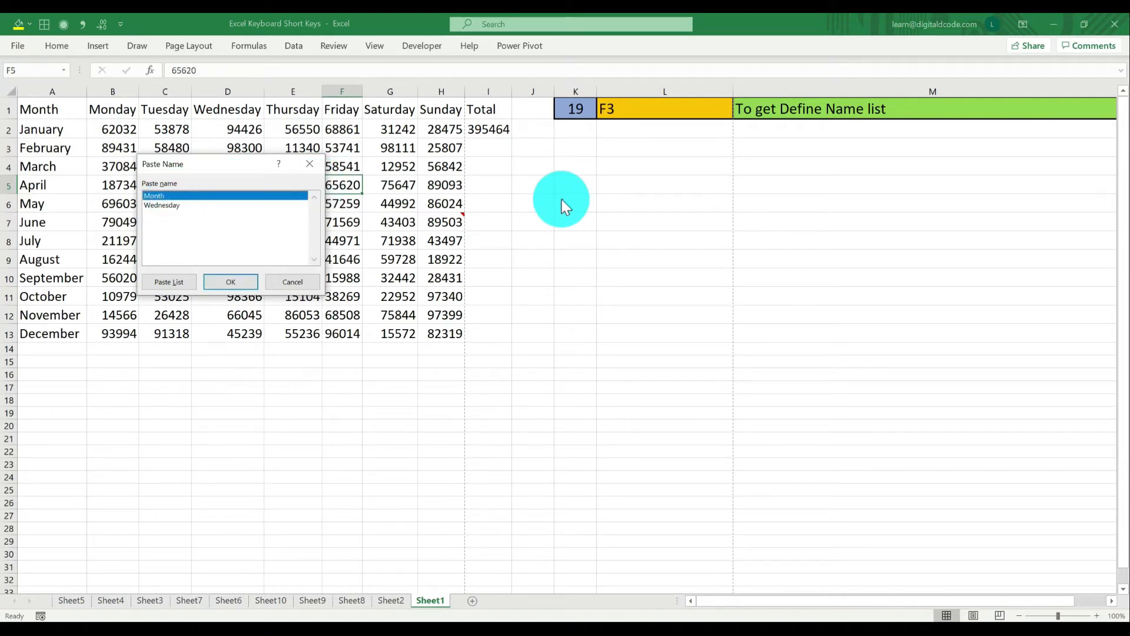
{"action": "key", "text": "Escape"}
Set the shortcut number in cell K1 to 20 and fill March's Tuesday value in C4 with yellow
{"action": "left_click", "coordinate": [588, 101]}
{"action": "type", "text": "20"}
{"action": "key", "text": "Return"}
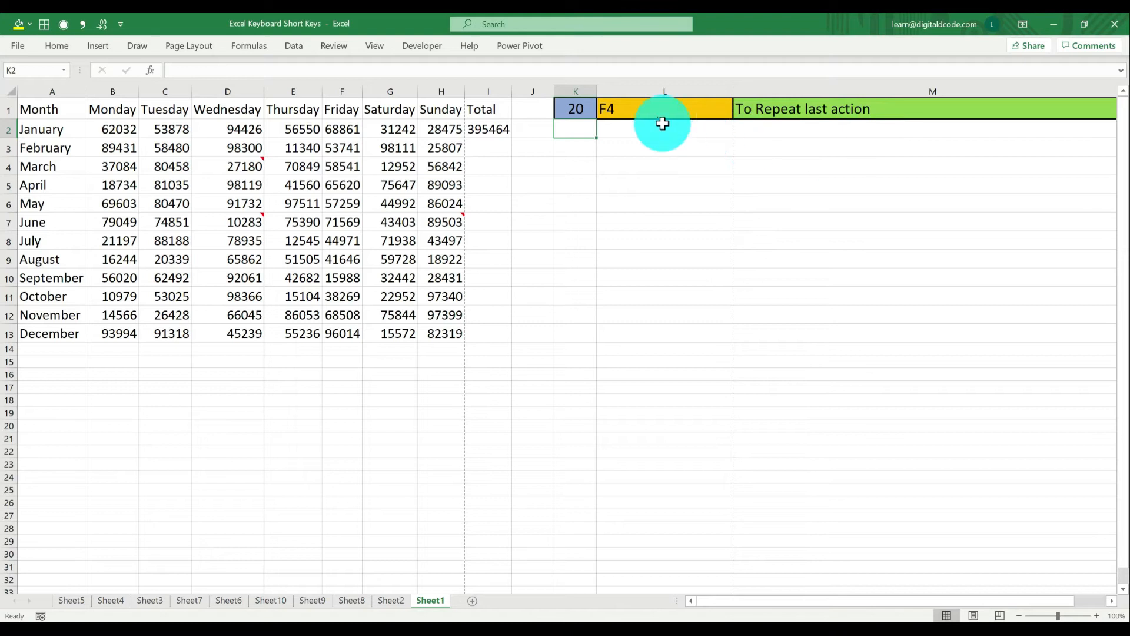
{"action": "left_click", "coordinate": [166, 170]}
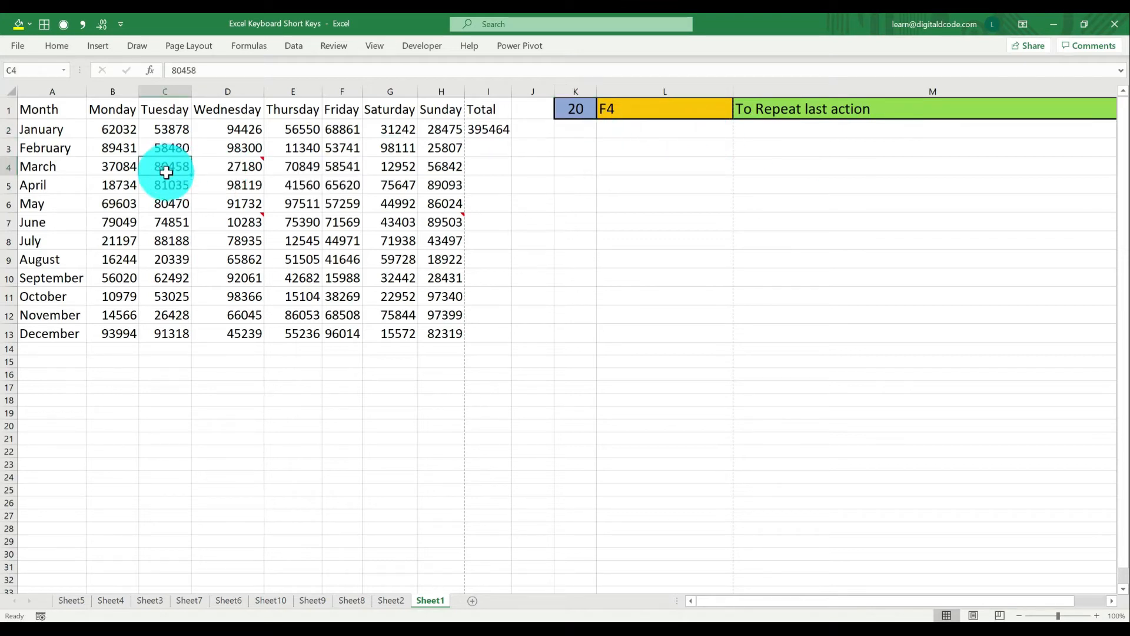
{"action": "left_click", "coordinate": [17, 25]}
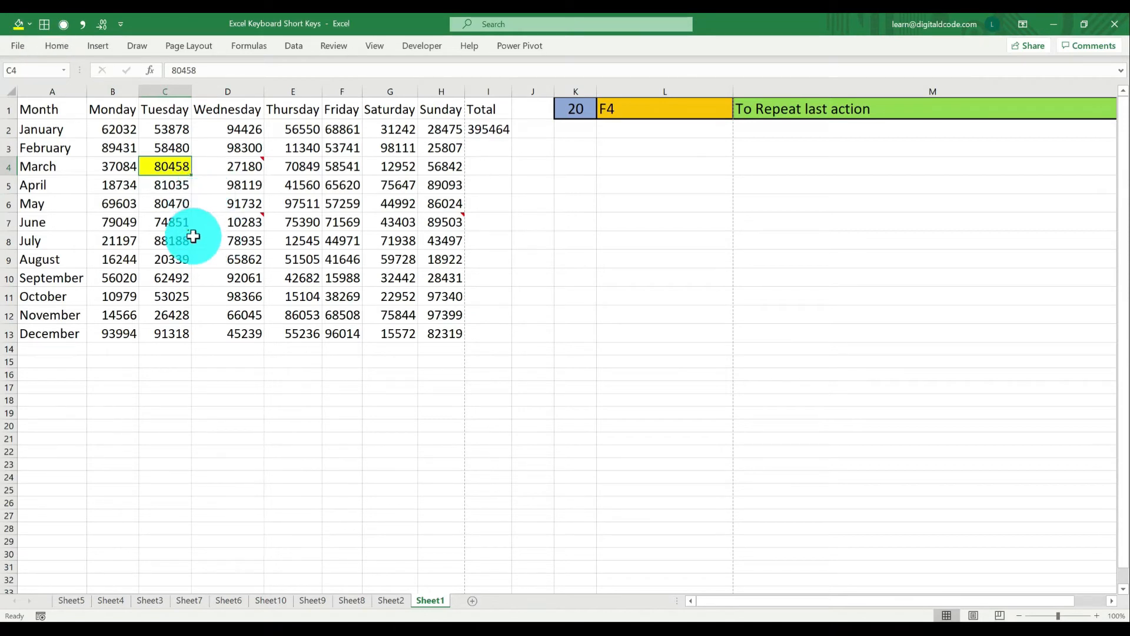
Repeat the yellow fill on July's Tuesday value in C8, July's Thursday value in E8 and April's Thursday value in E5
{"action": "left_click", "coordinate": [168, 235]}
{"action": "key", "text": "F4"}
{"action": "left_click", "coordinate": [273, 239]}
{"action": "key", "text": "F4"}
{"action": "key", "text": "Up"}
{"action": "key", "text": "Up"}
{"action": "key", "text": "Up"}
{"action": "key", "text": "F4"}
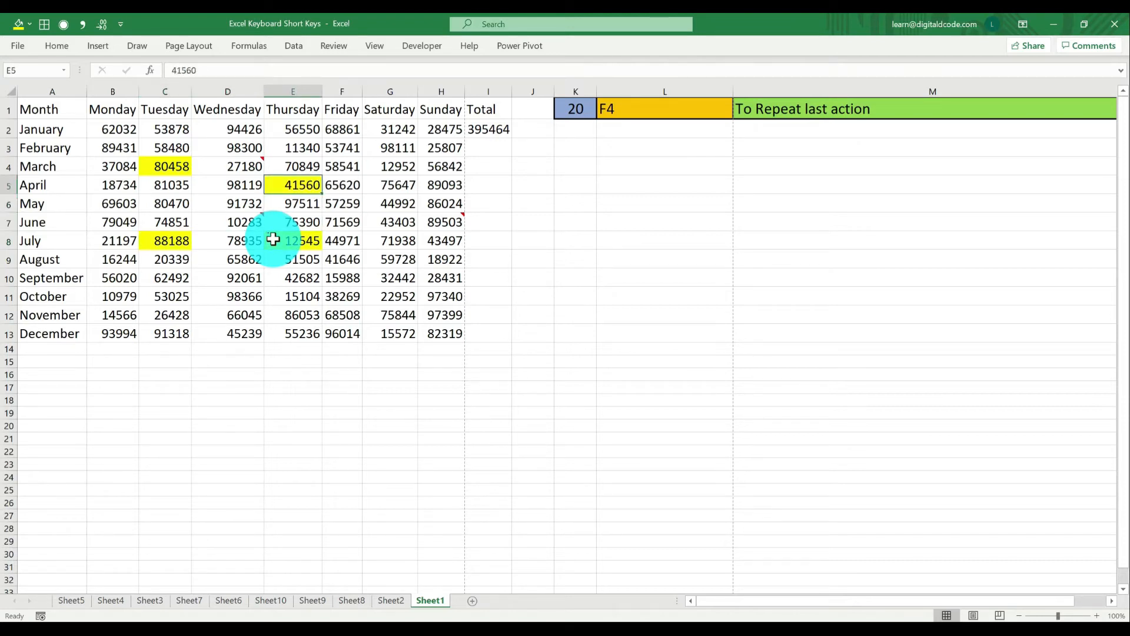
Set the shortcut number in cell K1 to 21 and review the Save As file name and type without saving
{"action": "left_click", "coordinate": [583, 109]}
{"action": "type", "text": "21"}
{"action": "key", "text": "Return"}
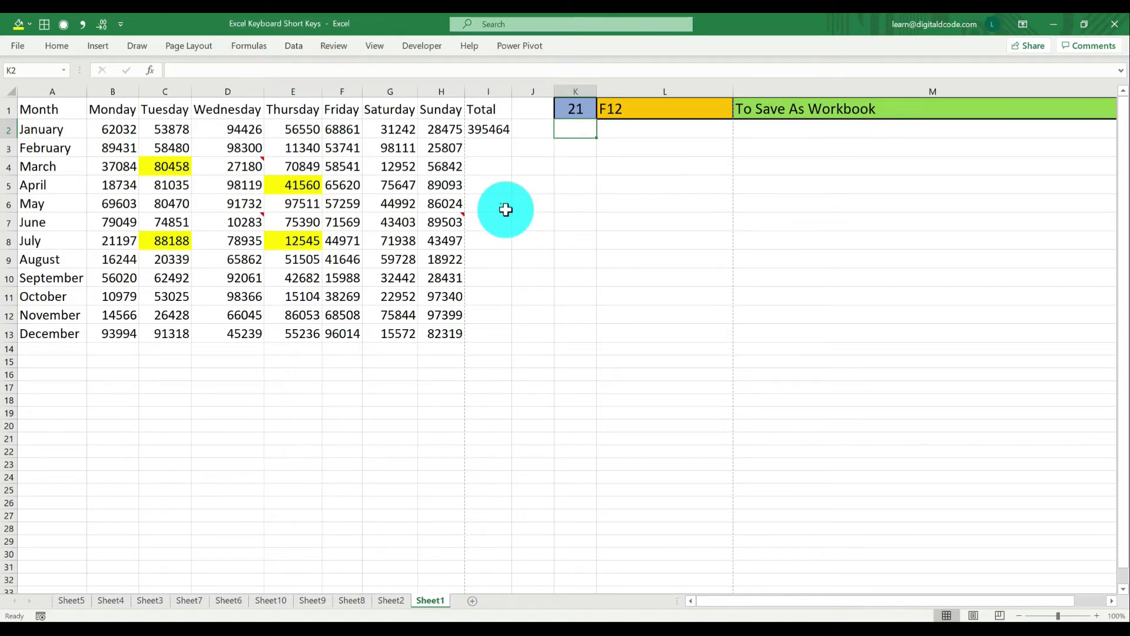
{"action": "key", "text": "F12"}
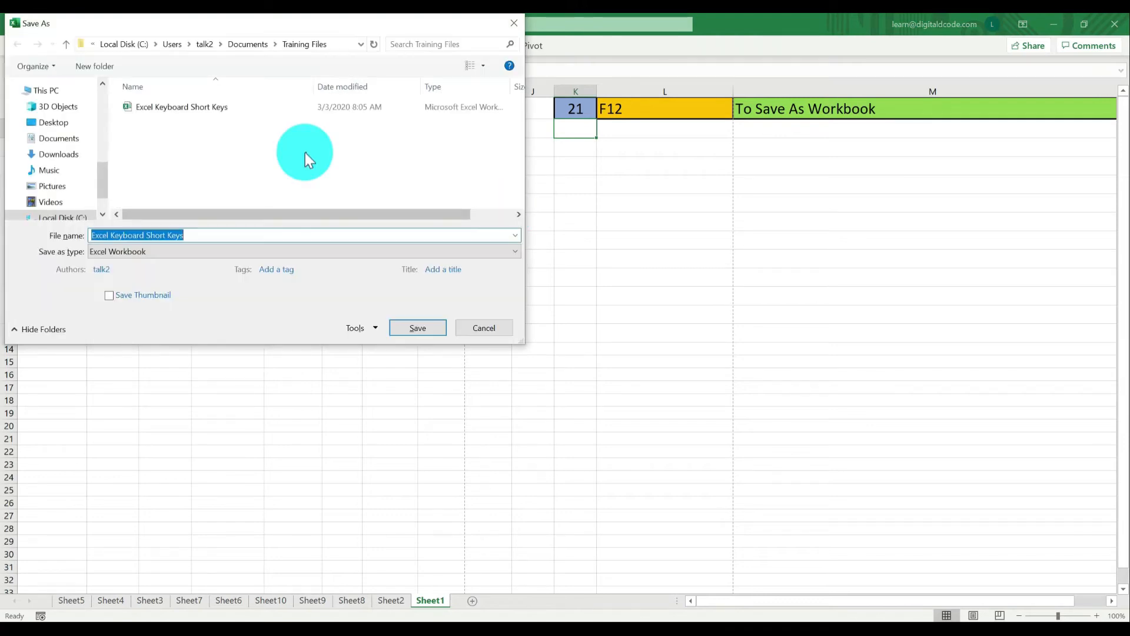
{"action": "left_click", "coordinate": [195, 235]}
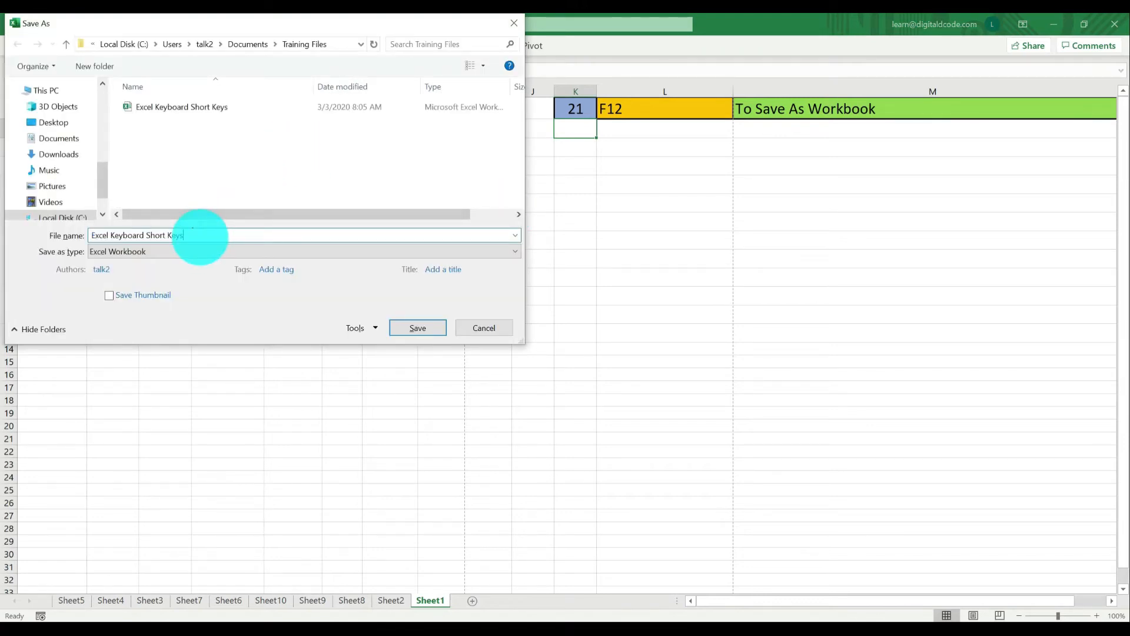
{"action": "left_click", "coordinate": [192, 255]}
{"action": "left_click", "coordinate": [207, 243]}
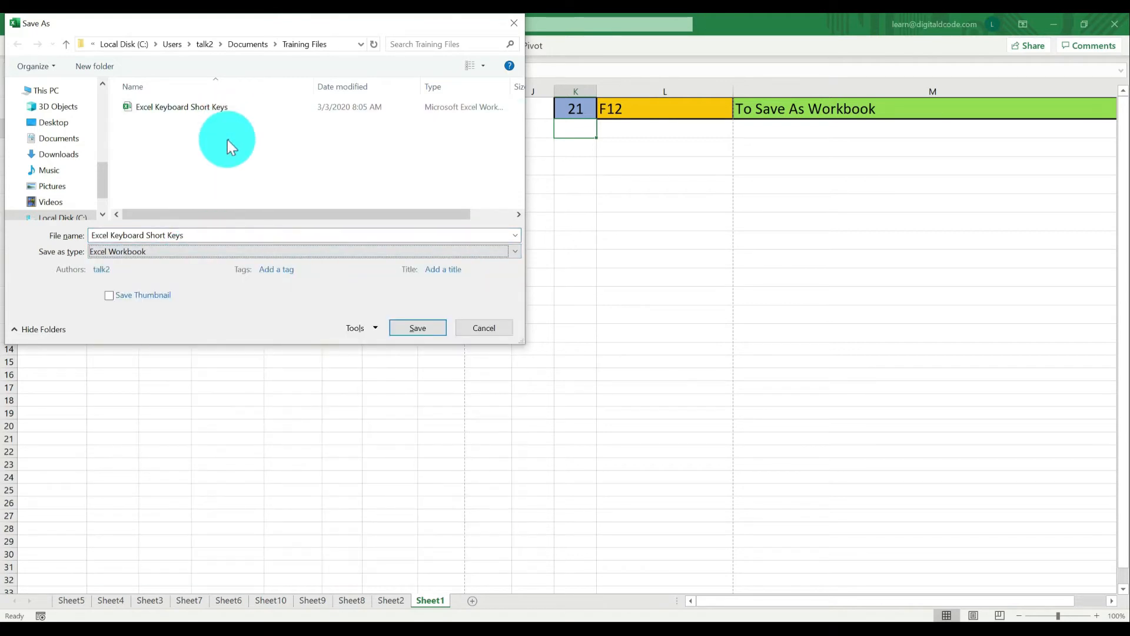
{"action": "key", "text": "Escape"}
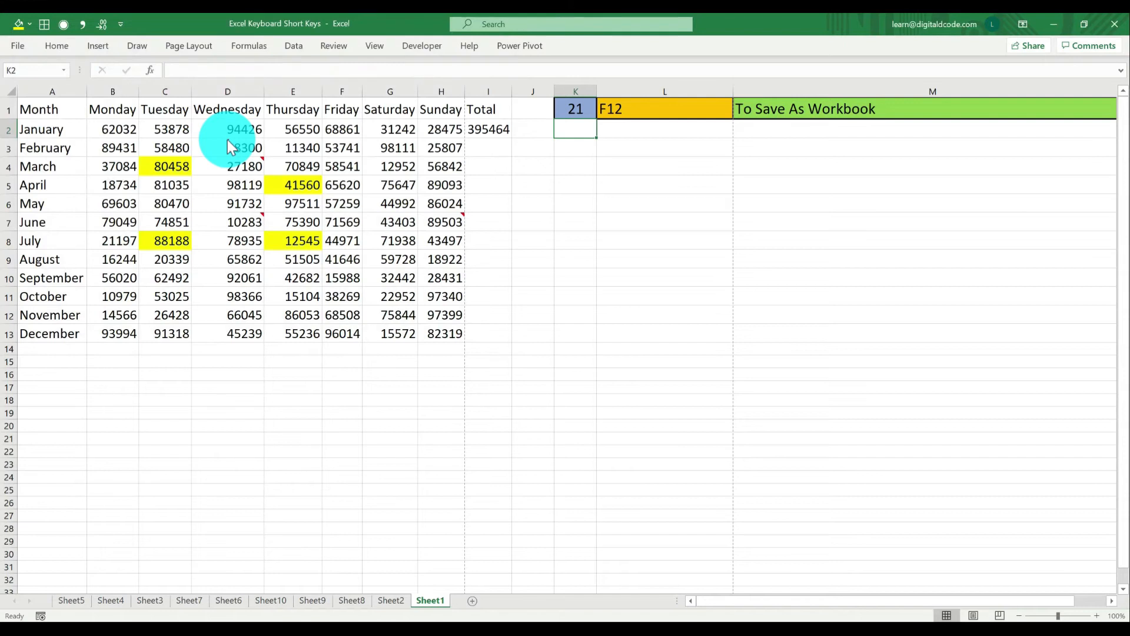
Set the shortcut number in cell K1 to 22 and open the Sales Report workbook from the Desktop folder
{"action": "left_click", "coordinate": [592, 106]}
{"action": "type", "text": "22"}
{"action": "key", "text": "Return"}
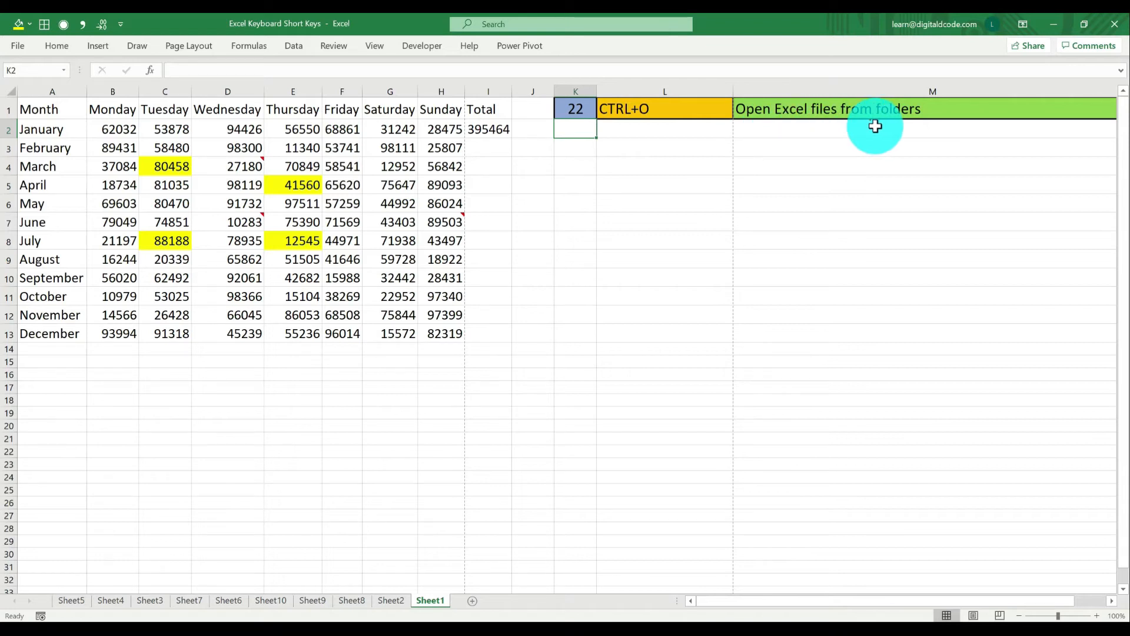
{"action": "left_click", "coordinate": [522, 163]}
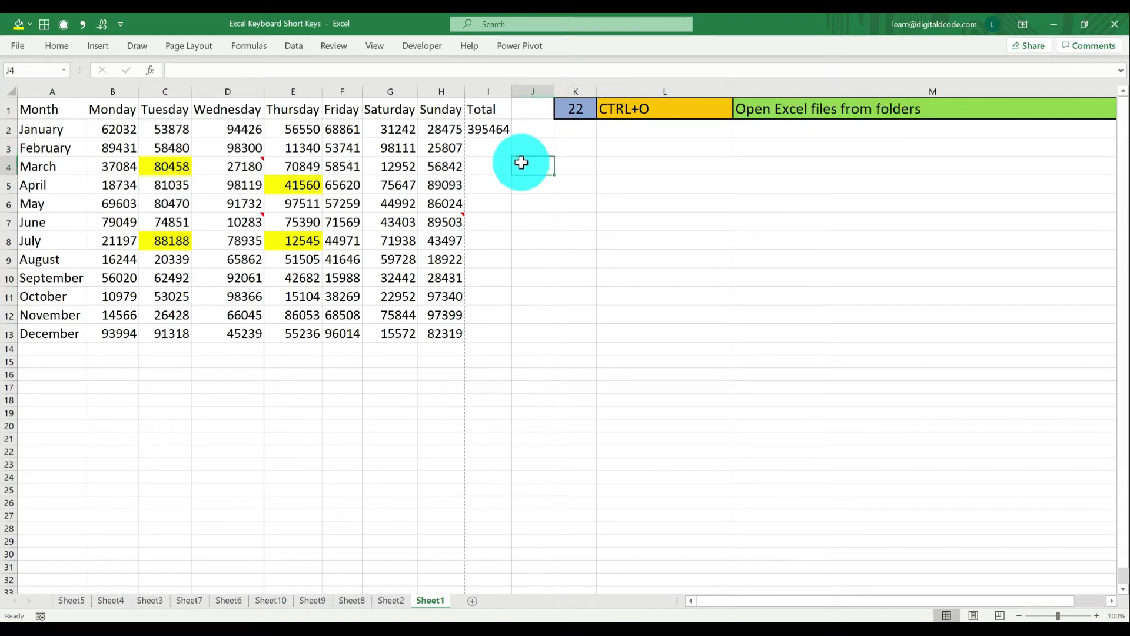
{"action": "key", "text": "ctrl+o"}
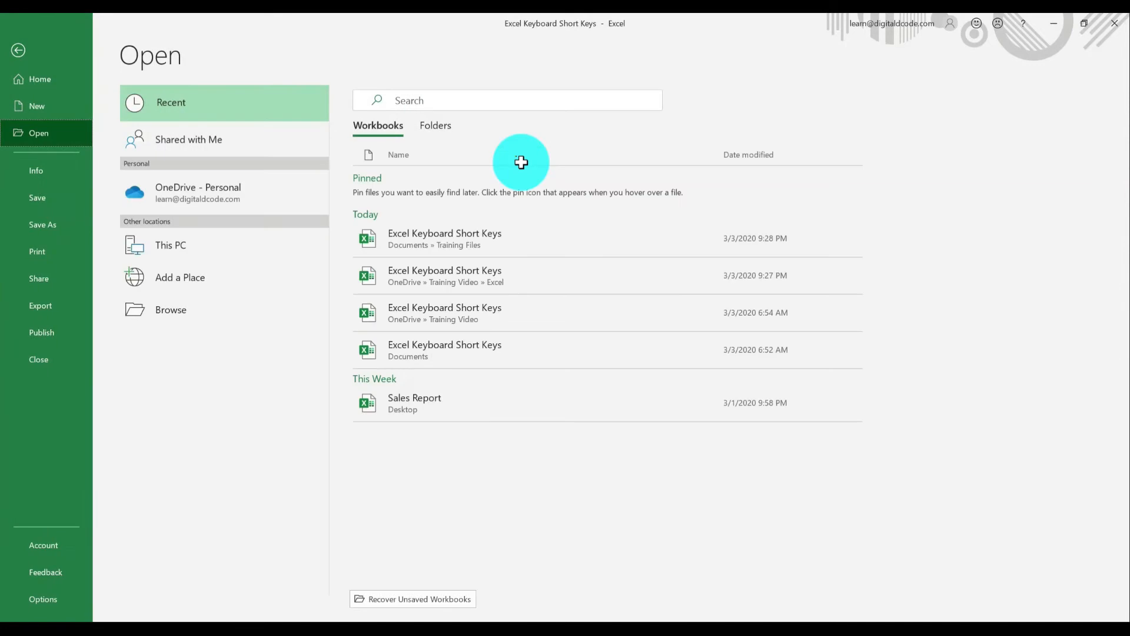
{"action": "left_click", "coordinate": [237, 309]}
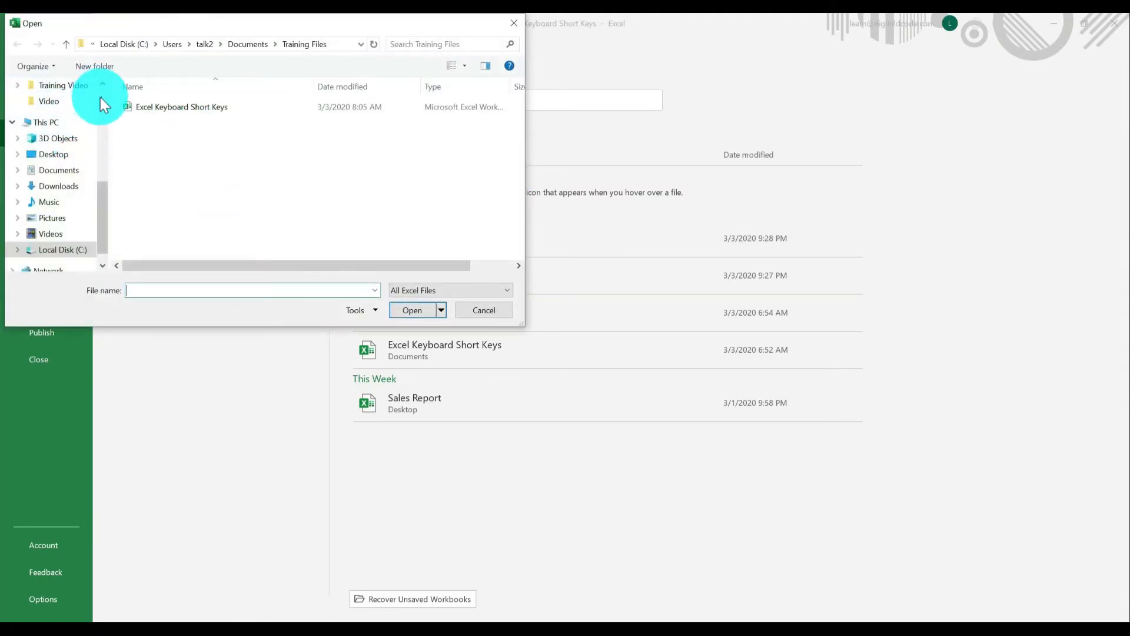
{"action": "scroll", "coordinate": [100, 97], "scroll_direction": "up", "scroll_amount": 4}
{"action": "scroll", "coordinate": [107, 90], "scroll_direction": "up", "scroll_amount": 2}
{"action": "left_click", "coordinate": [82, 112]}
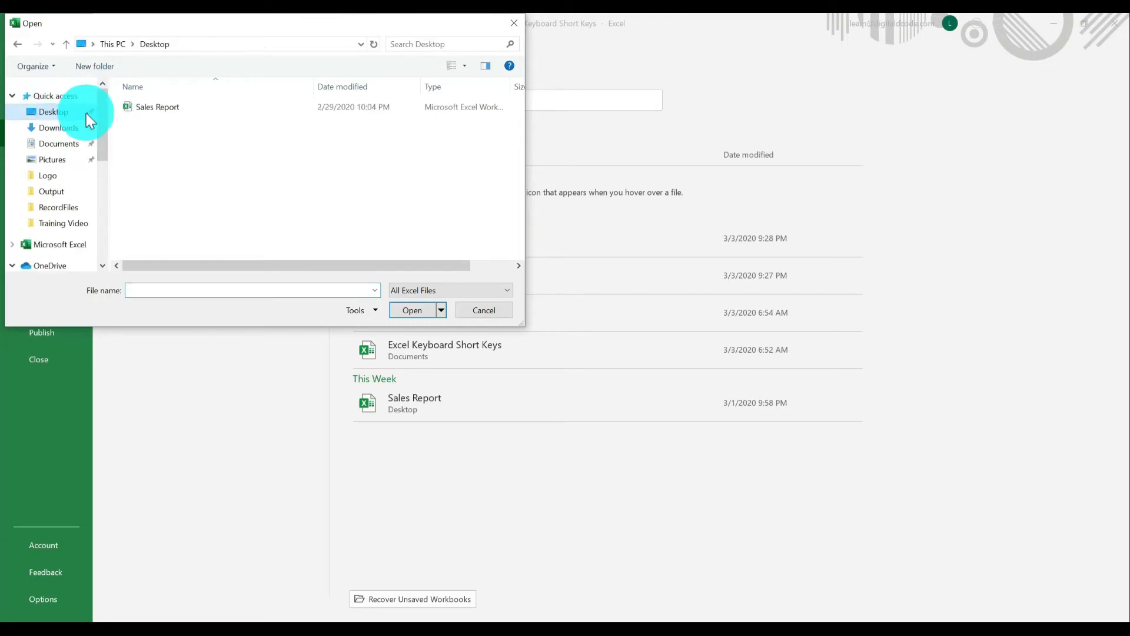
{"action": "double_click", "coordinate": [167, 108]}
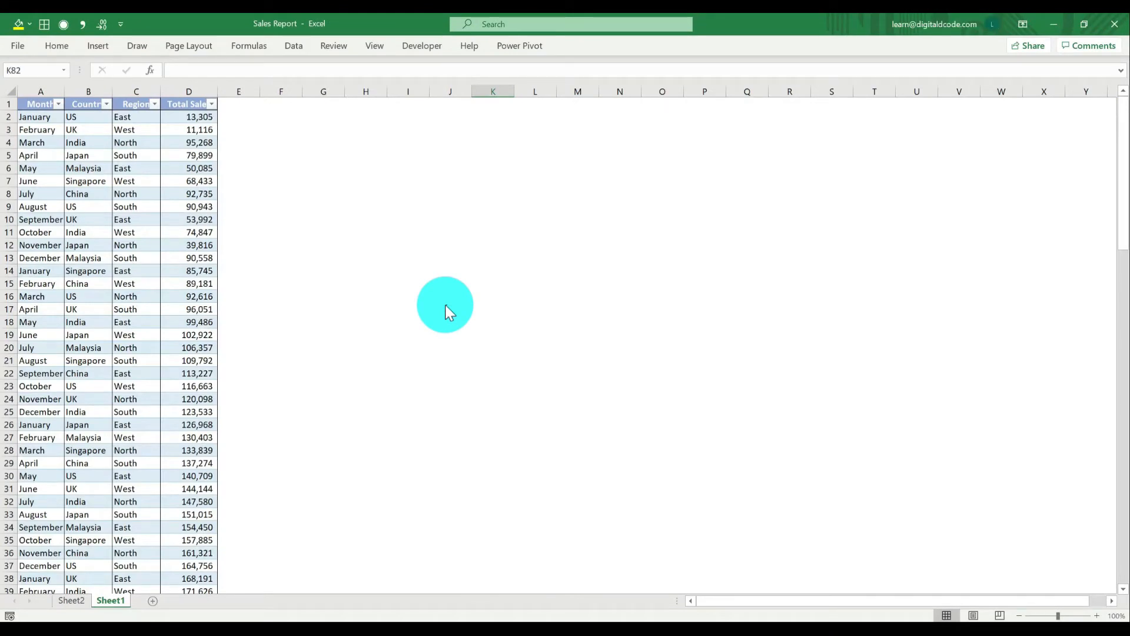
Return to the Excel Keyboard Short Keys workbook and set the shortcut number in cell K1 to 23
{"action": "key", "text": "ctrl+w"}
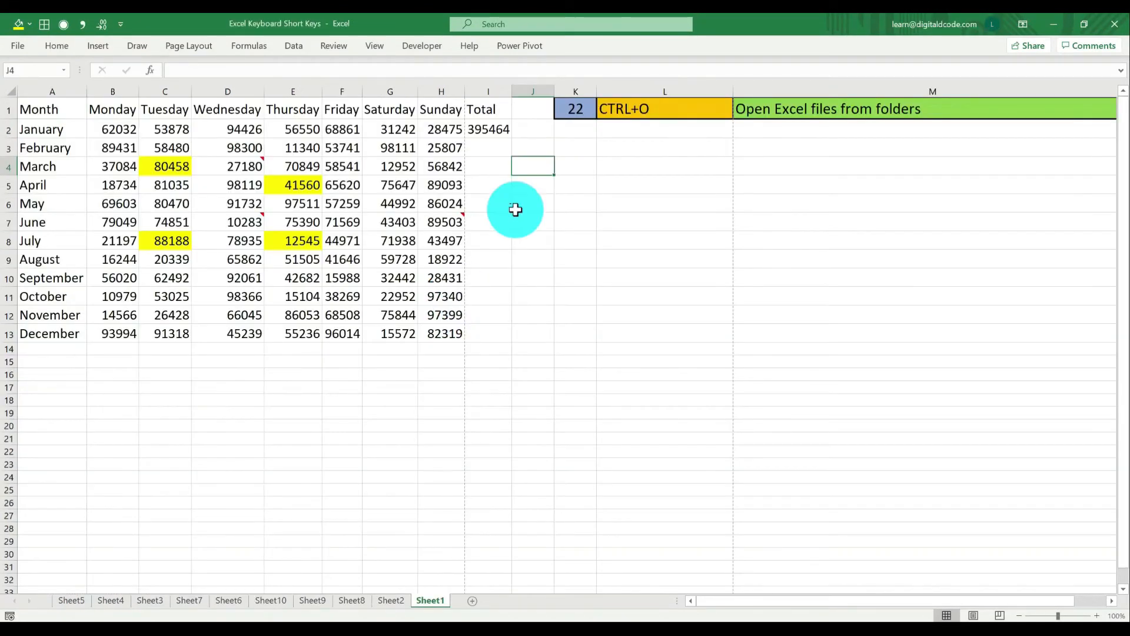
{"action": "left_click", "coordinate": [575, 115]}
{"action": "type", "text": "23"}
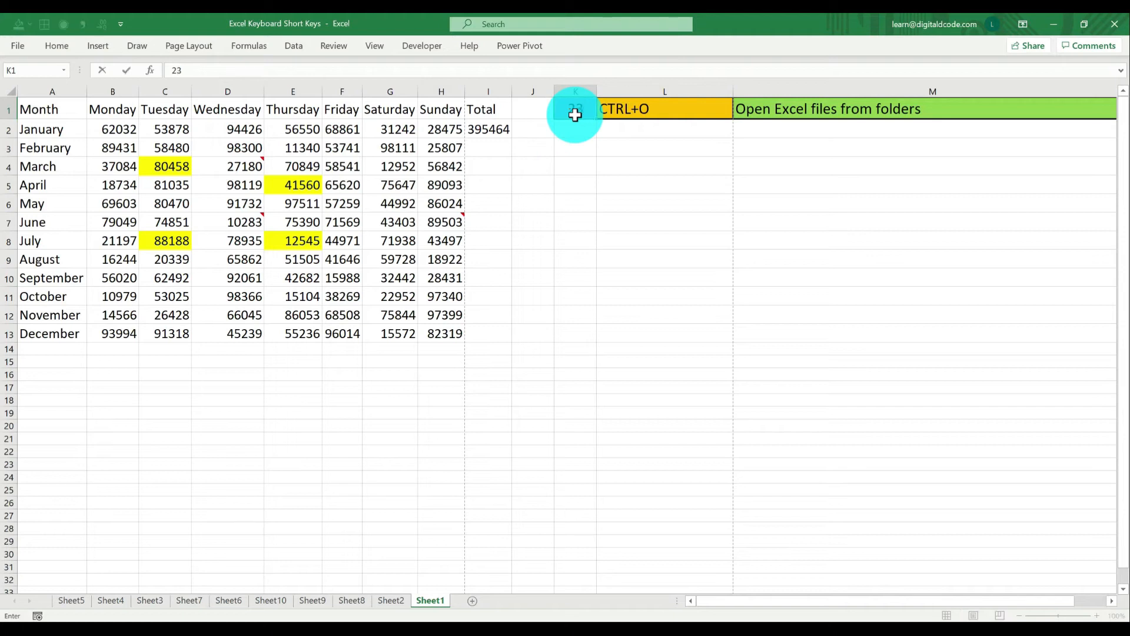
{"action": "key", "text": "Return"}
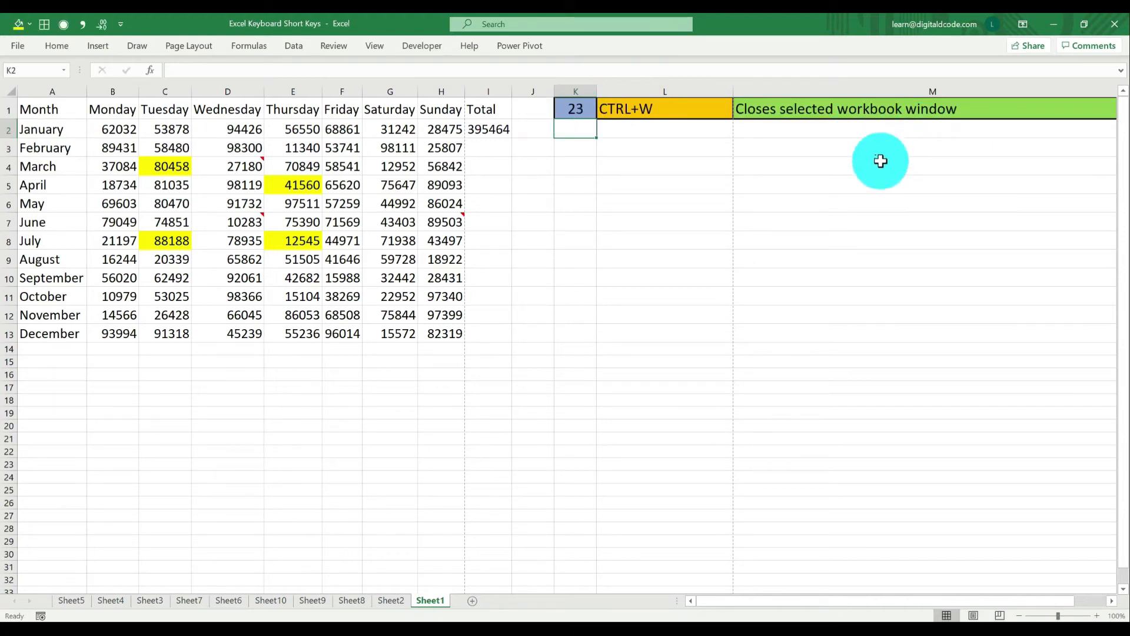
Switch through the open workbook windows to Sales Report and close that workbook
{"action": "left_click", "coordinate": [719, 200]}
{"action": "key", "text": "alt+Tab"}
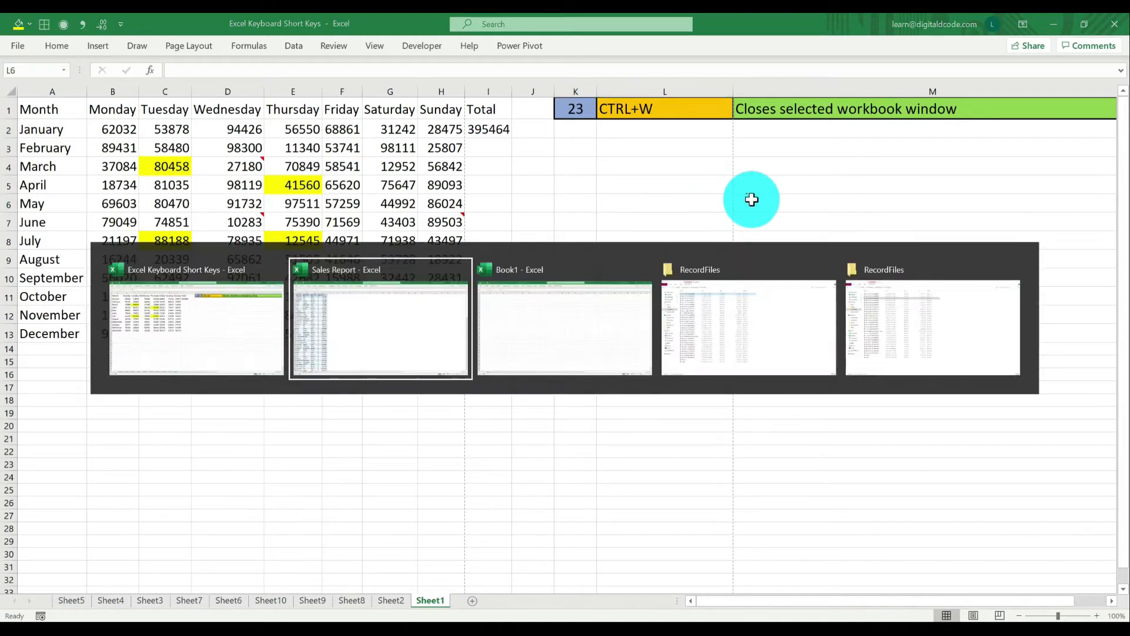
{"action": "left_click", "coordinate": [463, 299]}
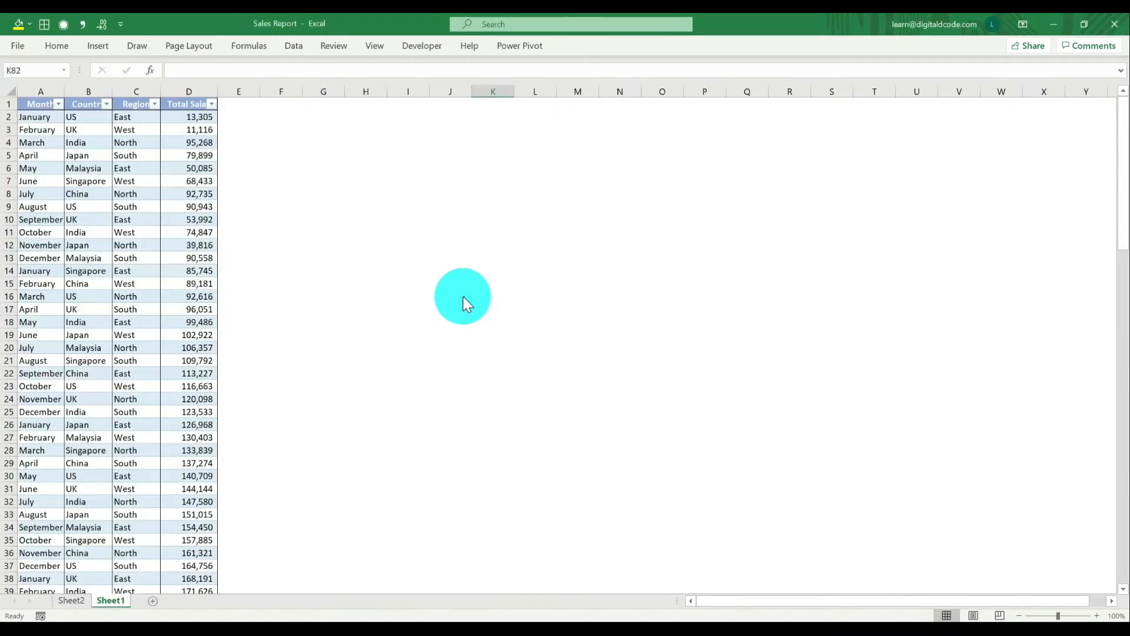
{"action": "key", "text": "alt+Tab"}
{"action": "key", "text": "alt+Tab"}
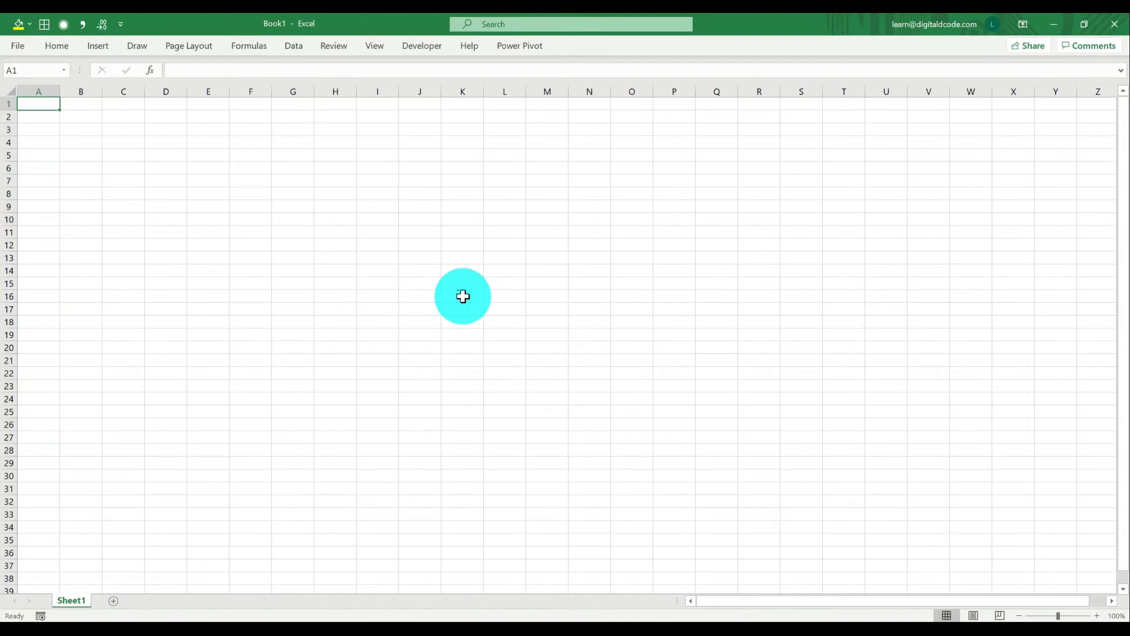
{"action": "key", "text": "alt+Tab"}
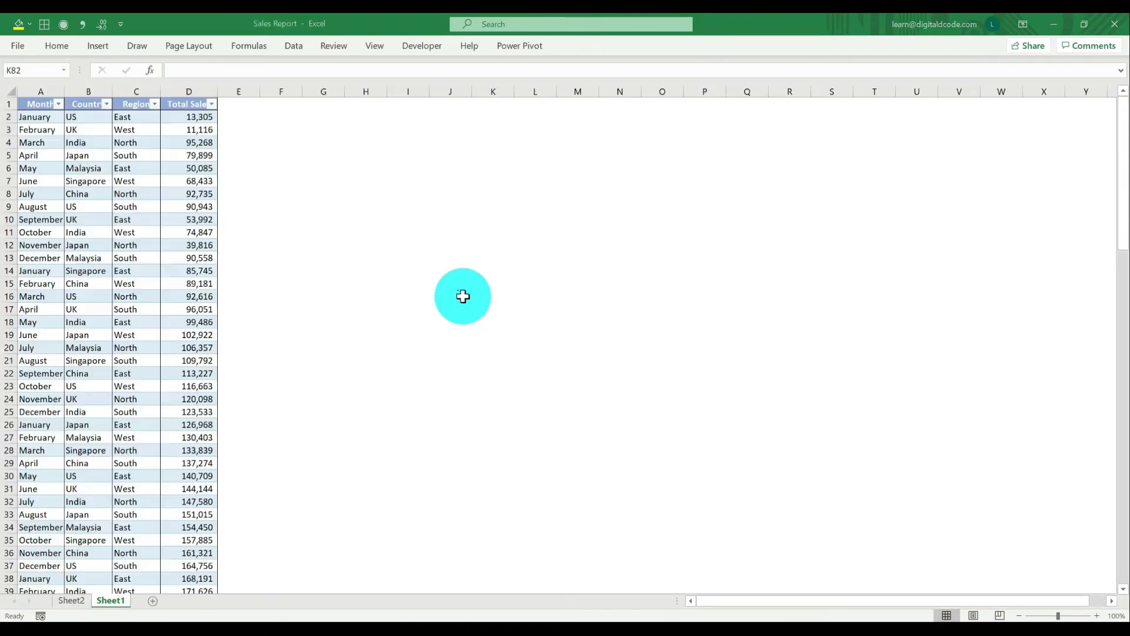
{"action": "left_click", "coordinate": [462, 296]}
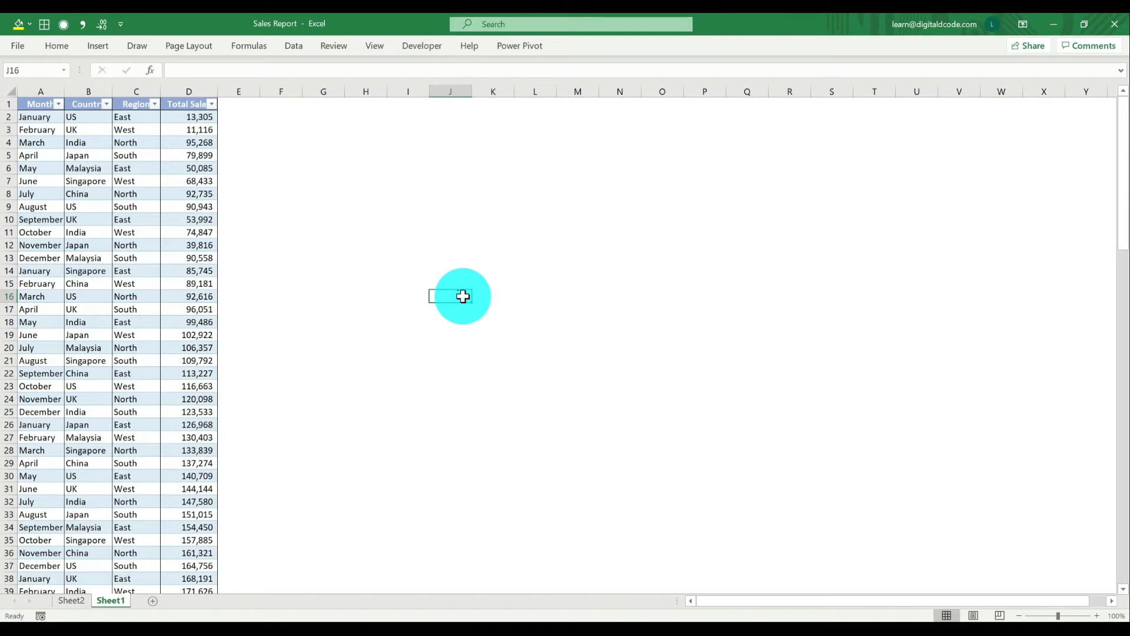
{"action": "key", "text": "ctrl+w"}
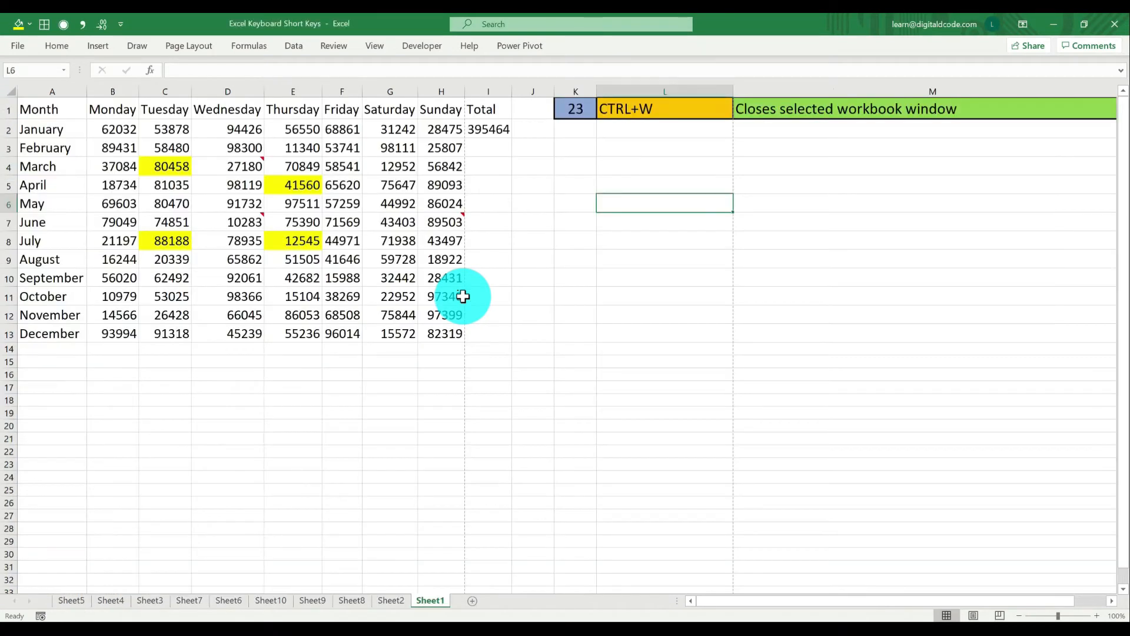
Set the shortcut number in cell K1 to 24
{"action": "left_click", "coordinate": [577, 104]}
{"action": "type", "text": "24"}
{"action": "key", "text": "Return"}
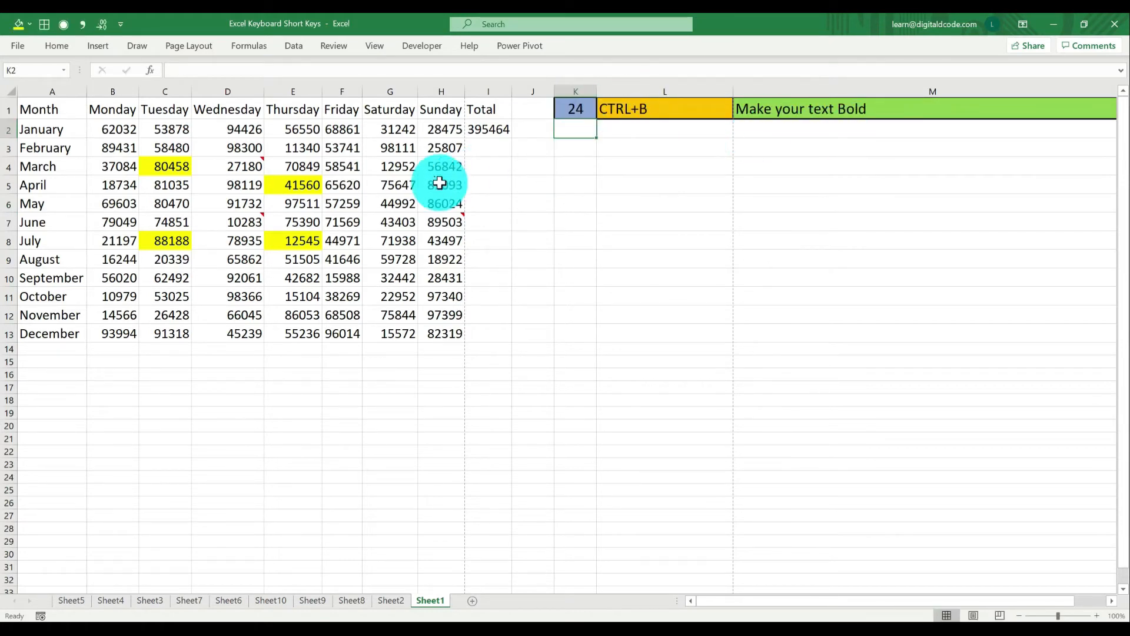
Make the header row A1:I1 of the table bold
{"action": "left_click_drag", "start_coordinate": [390, 168], "coordinate": [390, 237]}
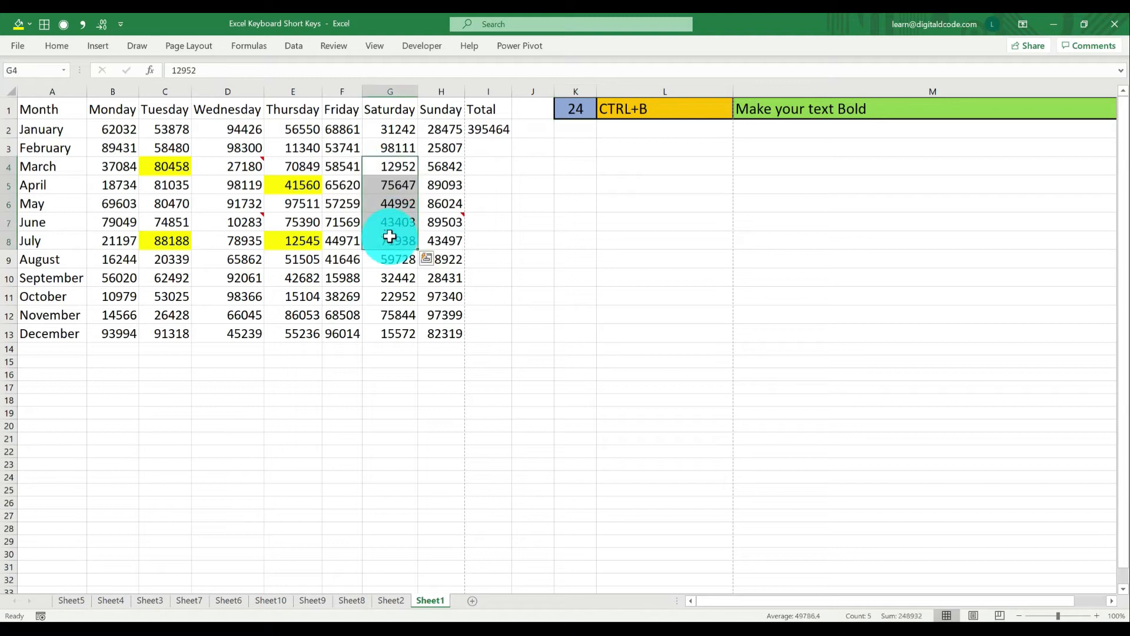
{"action": "left_click", "coordinate": [492, 108]}
{"action": "key", "text": "ctrl+shift+Left"}
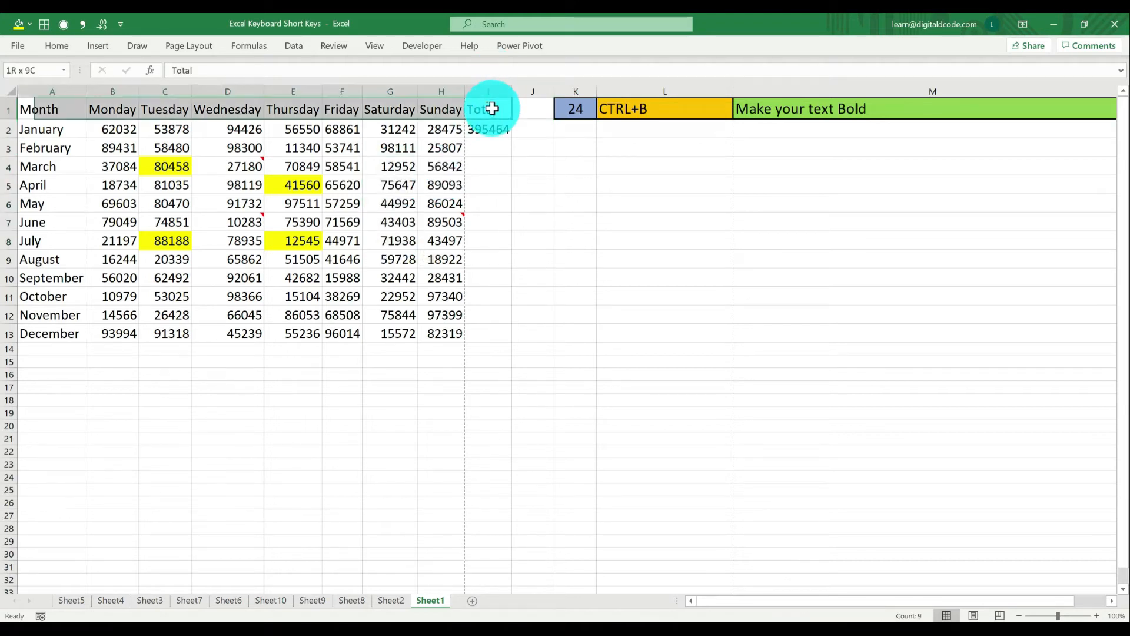
{"action": "key", "text": "ctrl+b"}
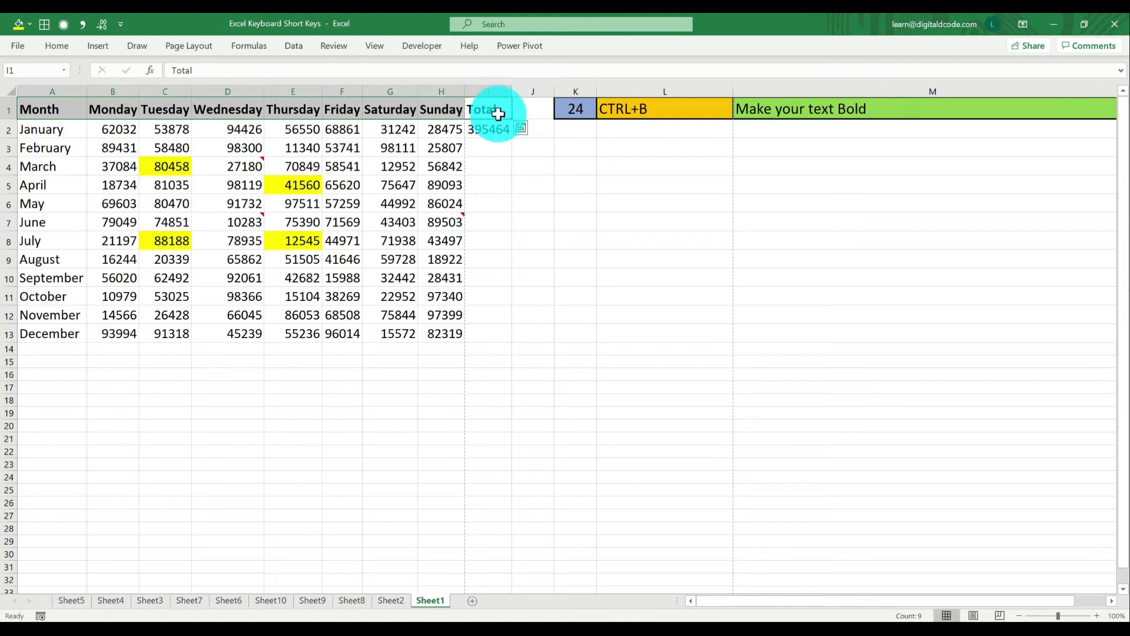
Set the shortcut number in cell K1 to 25 and underline the Month header in A1
{"action": "left_click", "coordinate": [576, 109]}
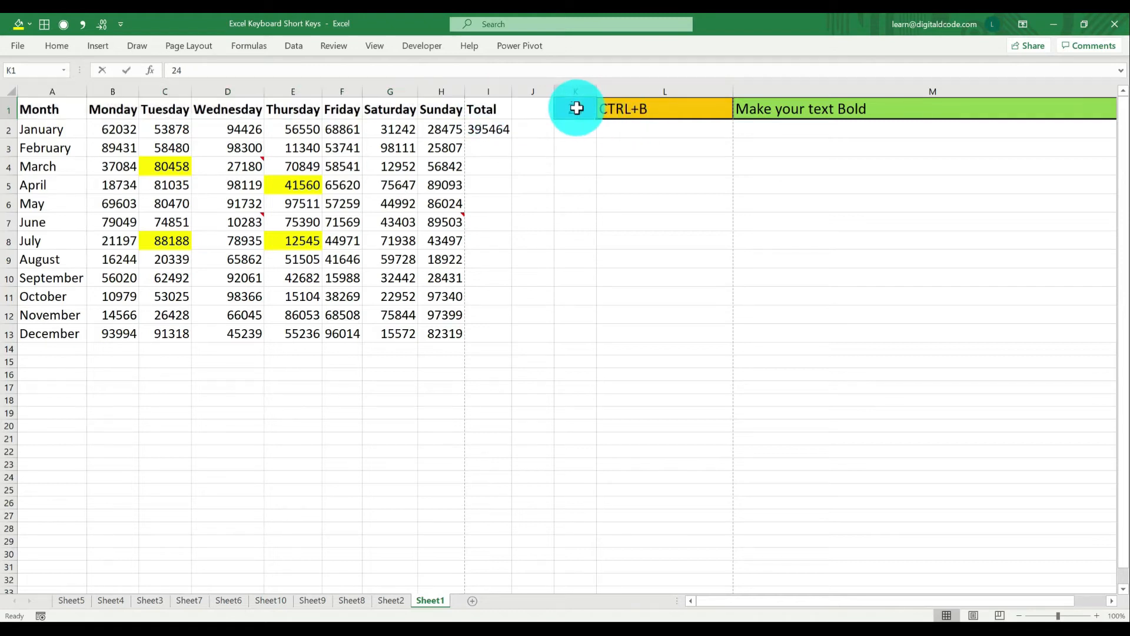
{"action": "type", "text": "25"}
{"action": "key", "text": "Return"}
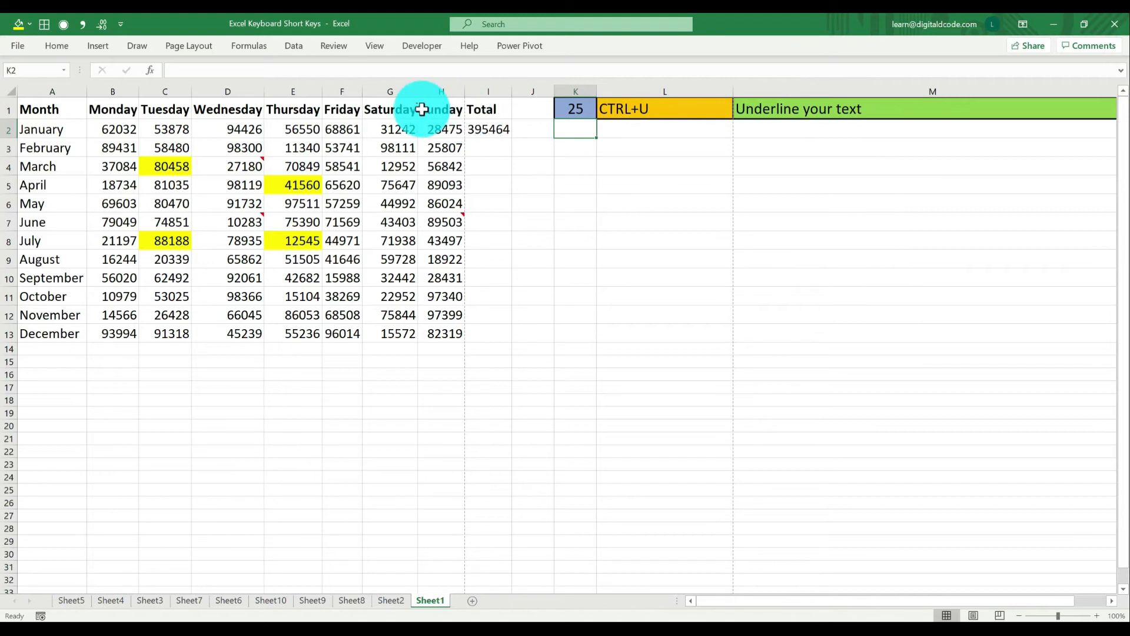
{"action": "left_click", "coordinate": [69, 115]}
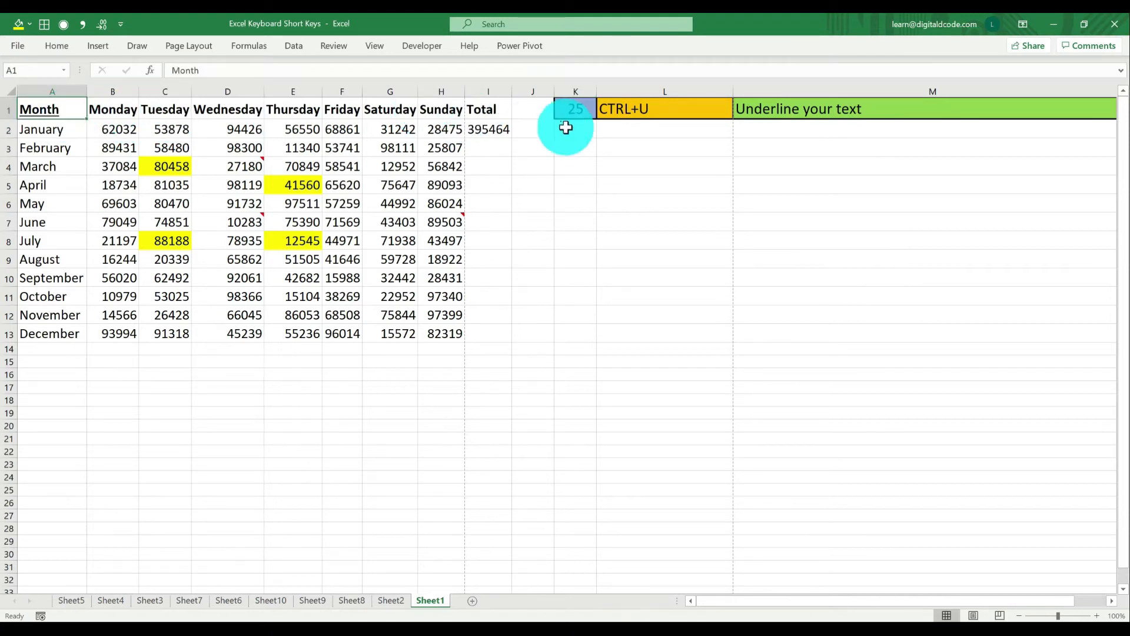
Set the shortcut number in cell K1 to 26 and save the workbook
{"action": "left_click", "coordinate": [579, 108]}
{"action": "type", "text": "26"}
{"action": "key", "text": "Return"}
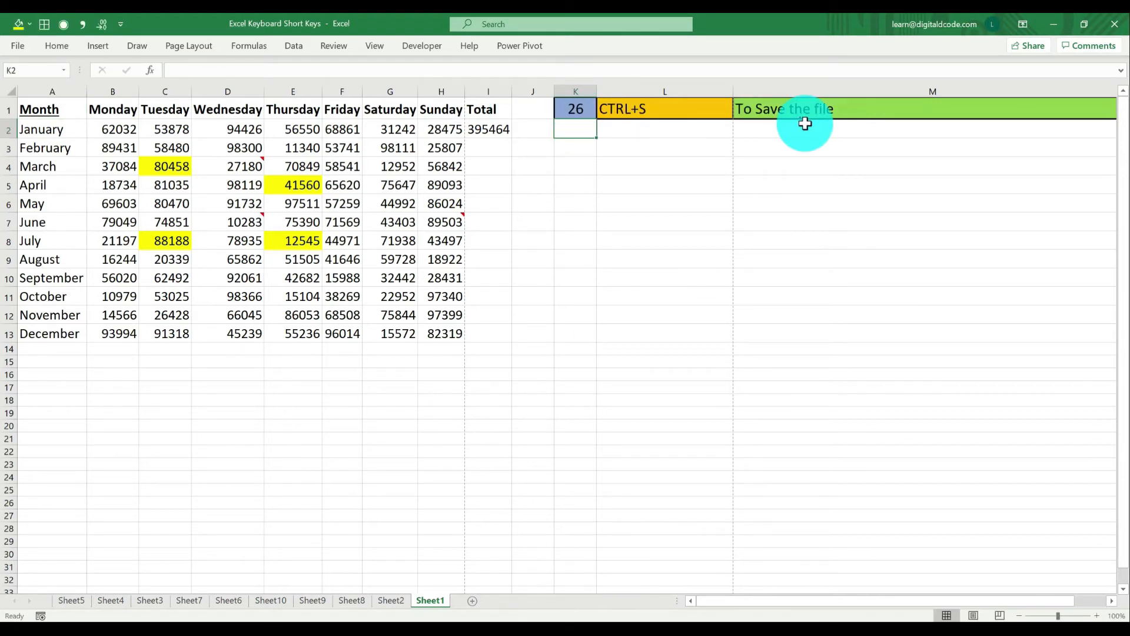
{"action": "key", "text": "ctrl+s"}
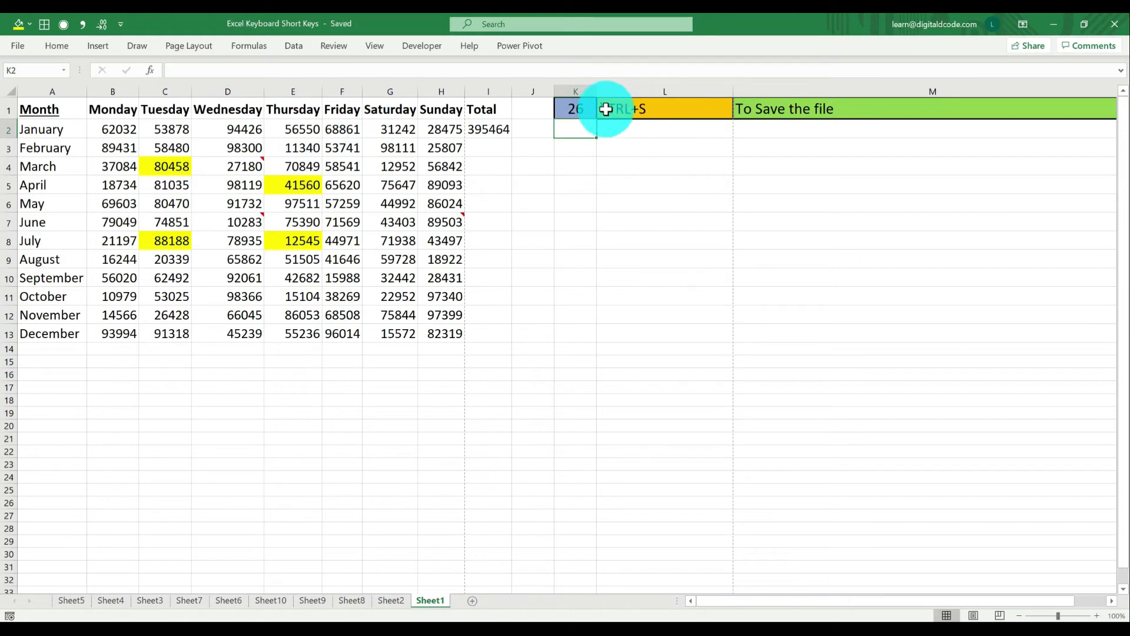
Set the shortcut number in cell K1 to 27
{"action": "left_click", "coordinate": [584, 106]}
{"action": "type", "text": "27"}
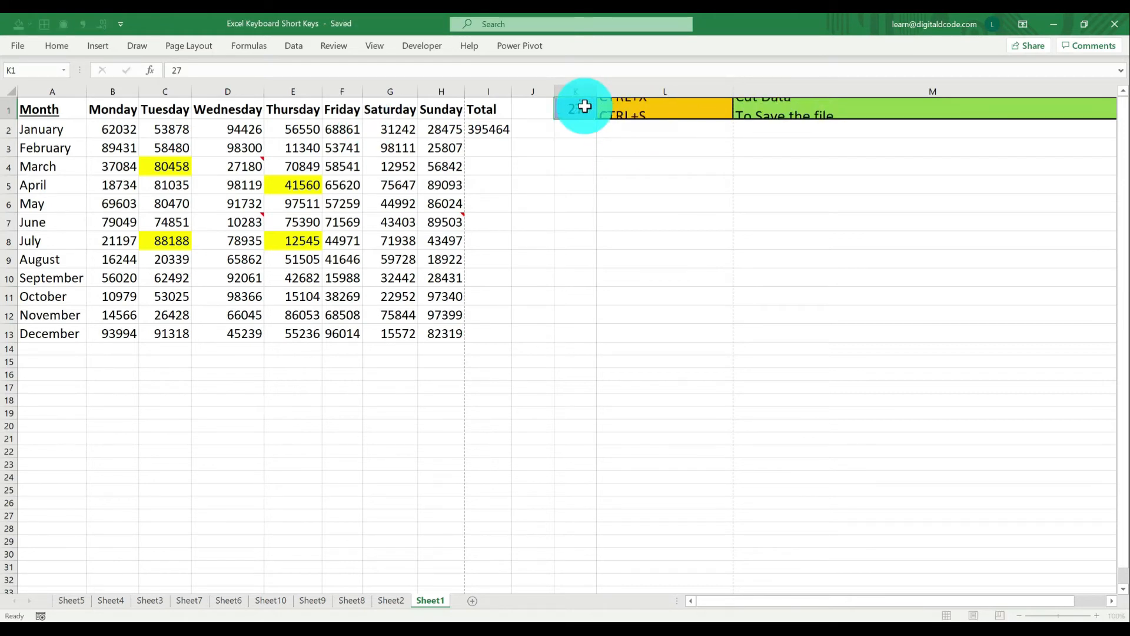
{"action": "key", "text": "Return"}
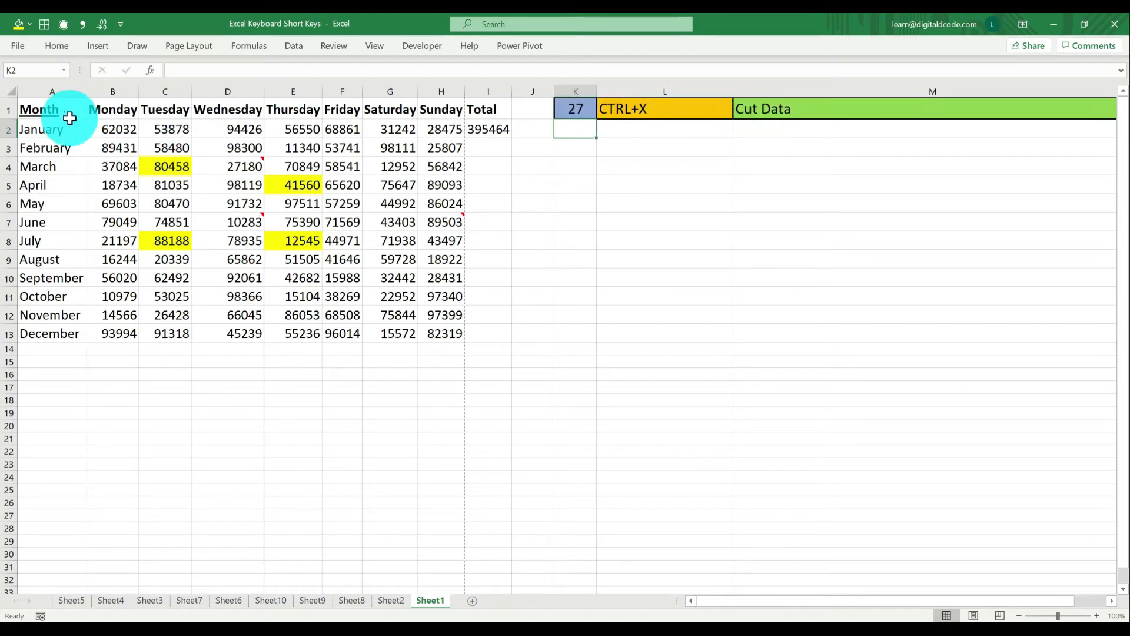
Cut the whole table A1:I13 and paste it below, starting at cell A15
{"action": "left_click_drag", "start_coordinate": [51, 109], "coordinate": [469, 342]}
{"action": "key", "text": "ctrl+x"}
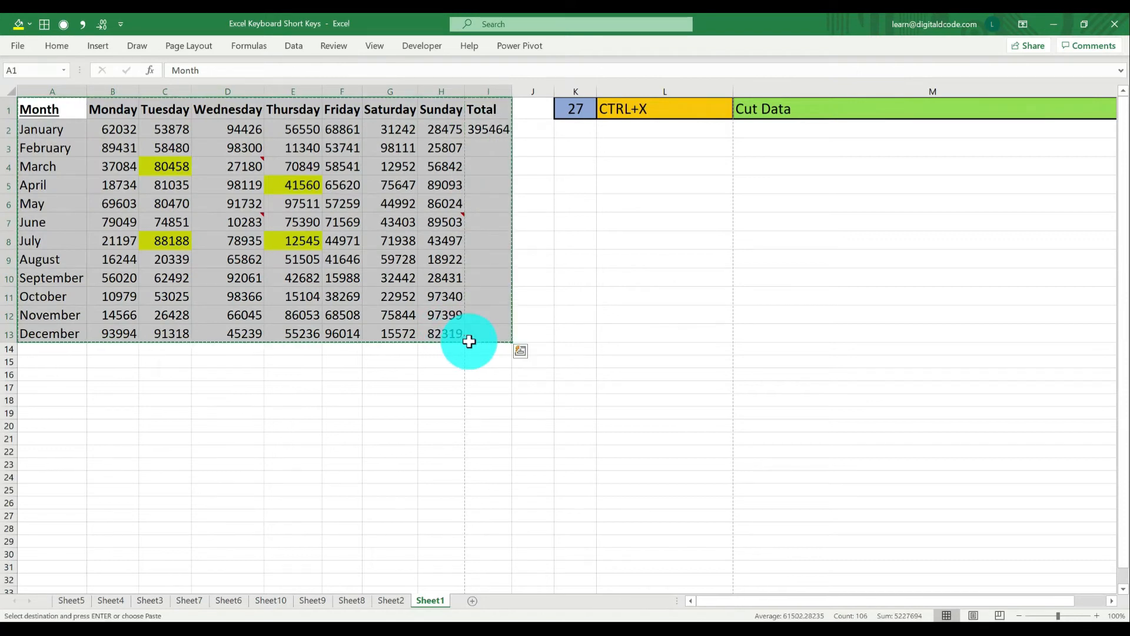
{"action": "key", "text": "Down"}
{"action": "key", "text": "ctrl+Down"}
{"action": "key", "text": "Down"}
{"action": "key", "text": "Down"}
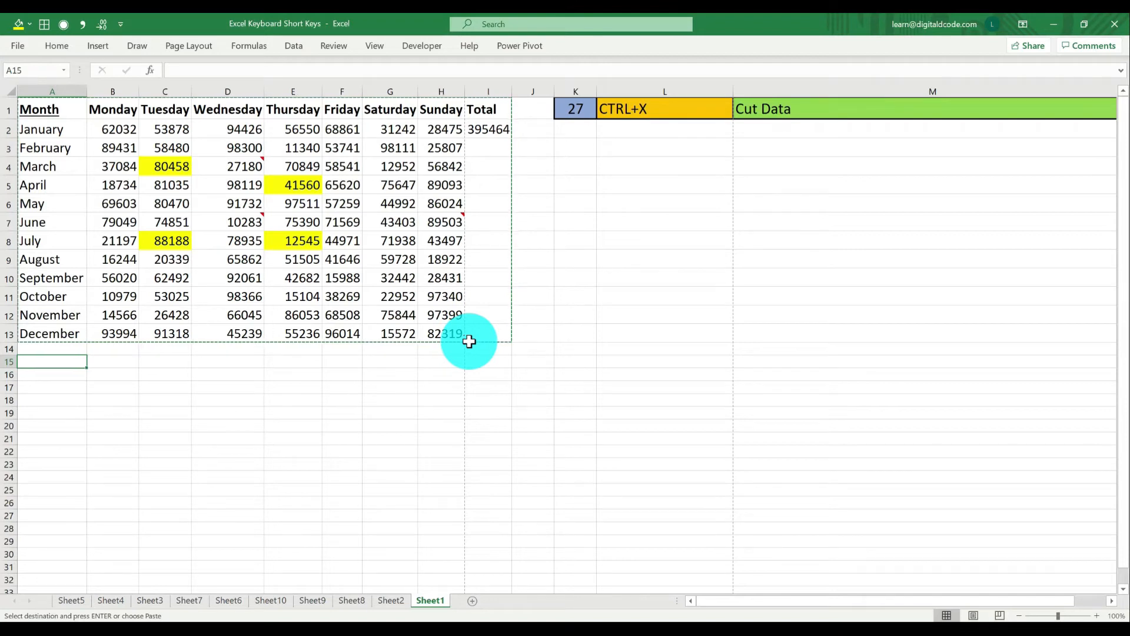
{"action": "key", "text": "ctrl+v"}
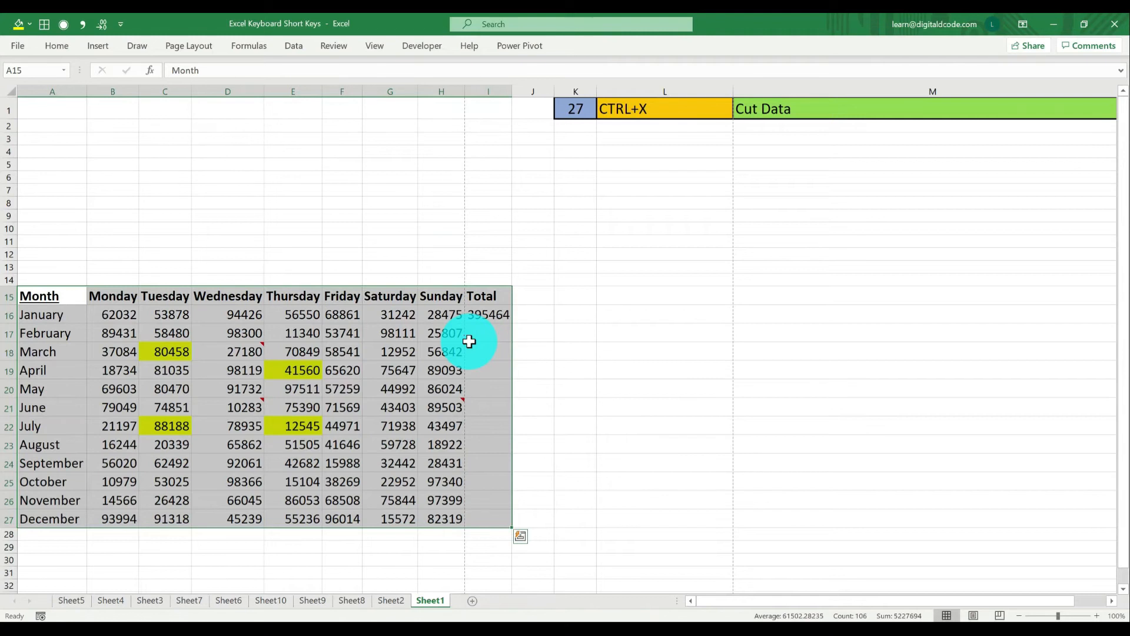
Cut the moved table from A15:I27 and paste it back at cell A1
{"action": "key", "text": "ctrl+x"}
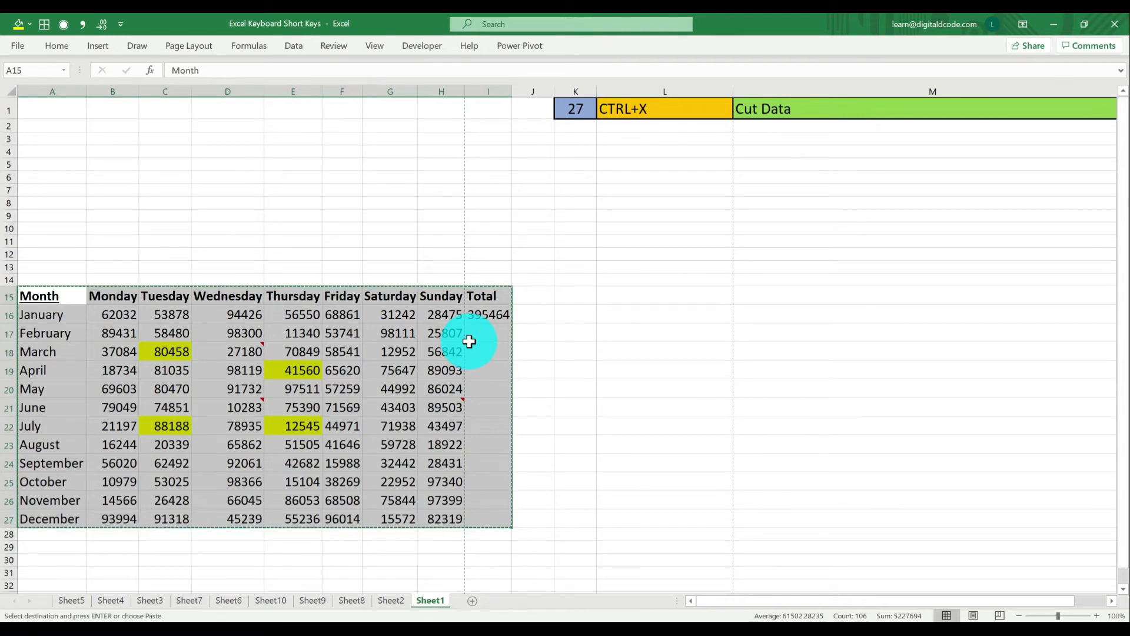
{"action": "key", "text": "ctrl+Home"}
{"action": "key", "text": "ctrl+v"}
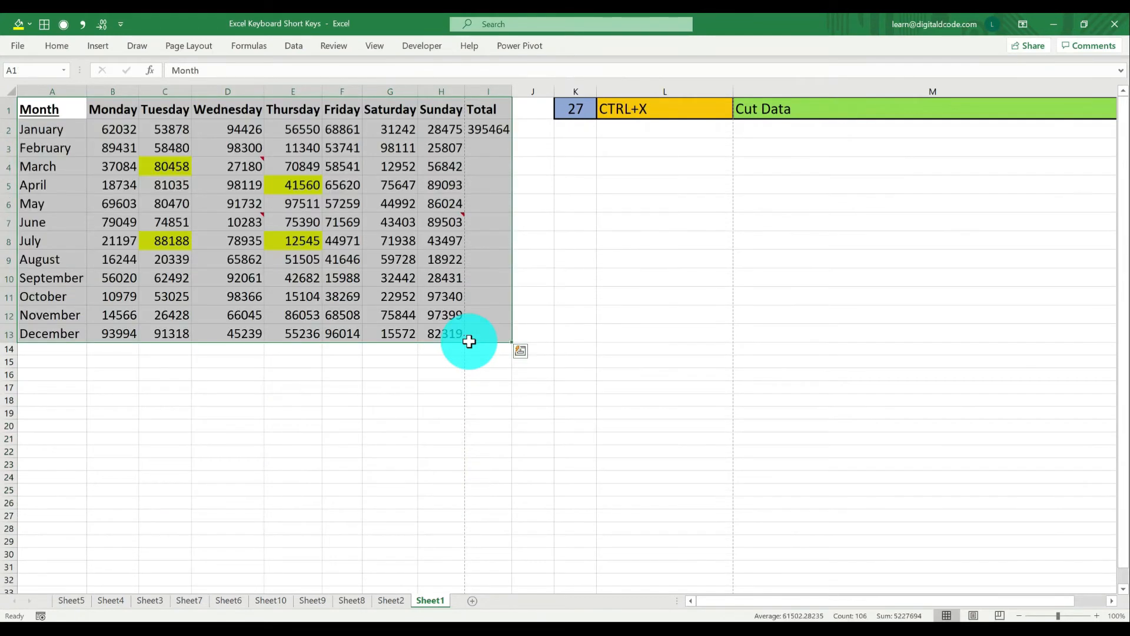
Set the shortcut number in cell K1 to 28 and copy the whole table A1:I13
{"action": "left_click", "coordinate": [575, 113]}
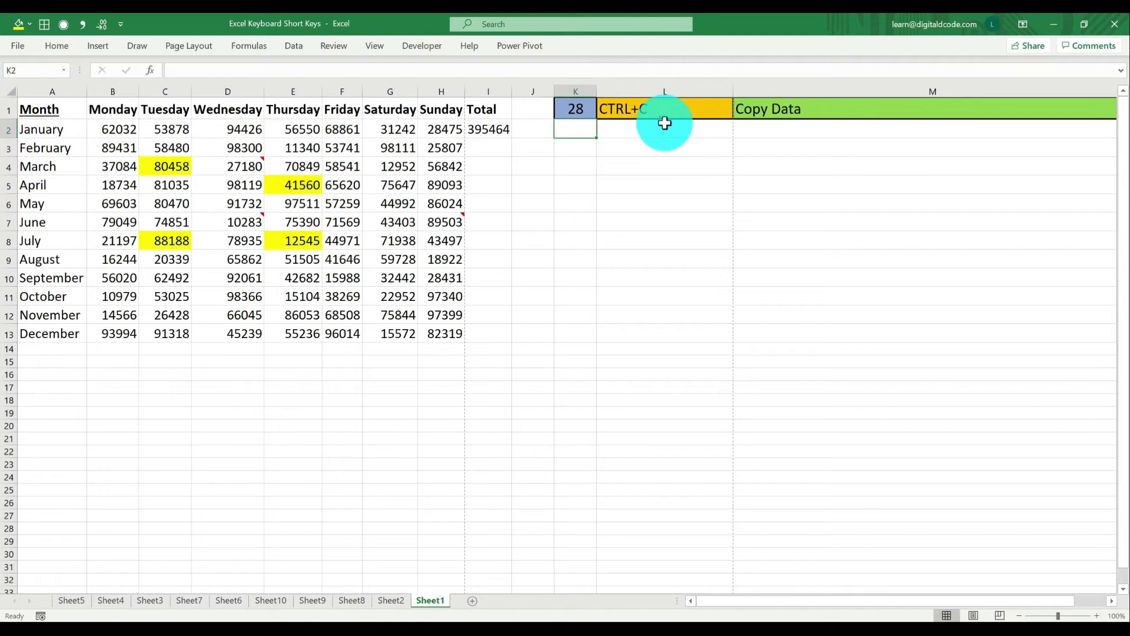
{"action": "key", "text": "ctrl+Home"}
{"action": "key", "text": "ctrl+shift+Right"}
{"action": "key", "text": "ctrl+shift+Down"}
{"action": "key", "text": "ctrl+c"}
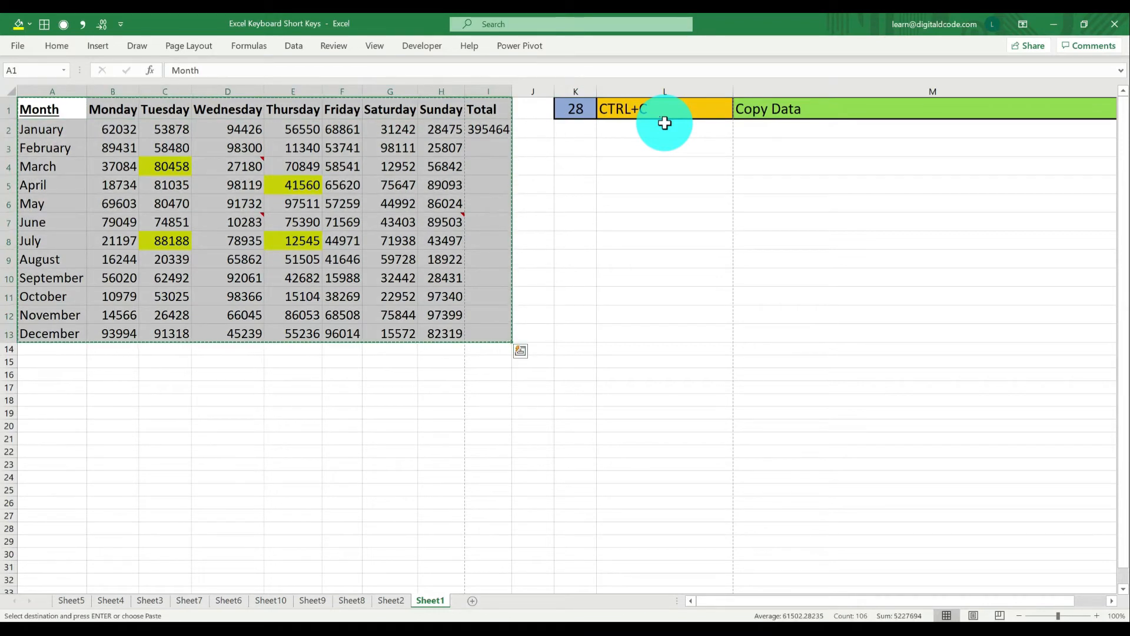
Paste the copied table into Sheet2 at cell A1 and autofit its column widths
{"action": "key", "text": "ctrl+Page_Up"}
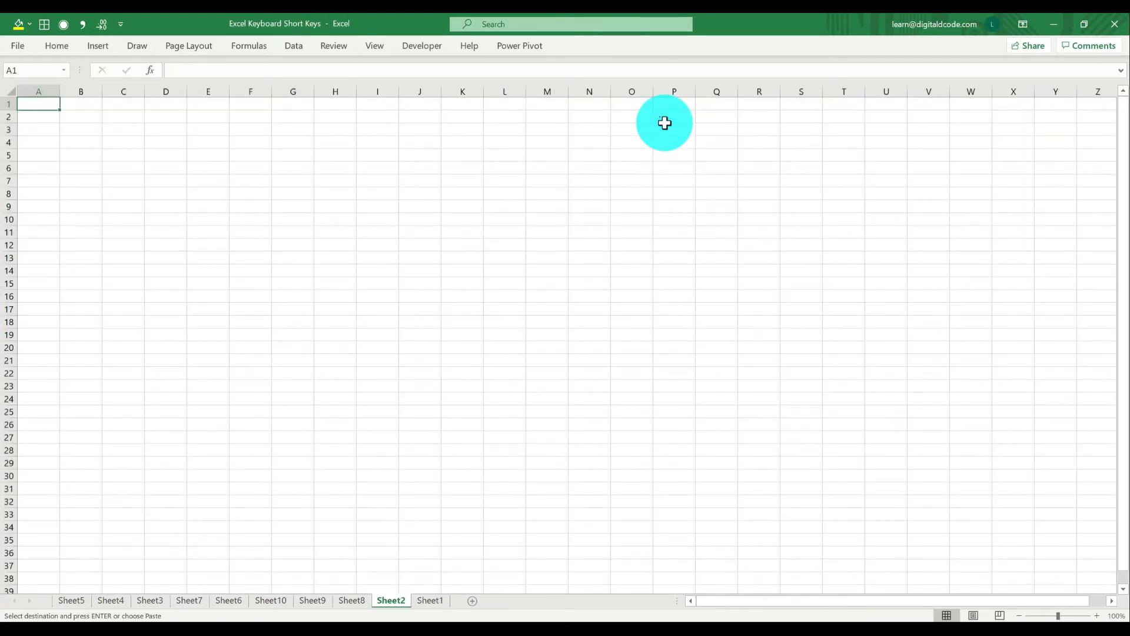
{"action": "key", "text": "ctrl+v"}
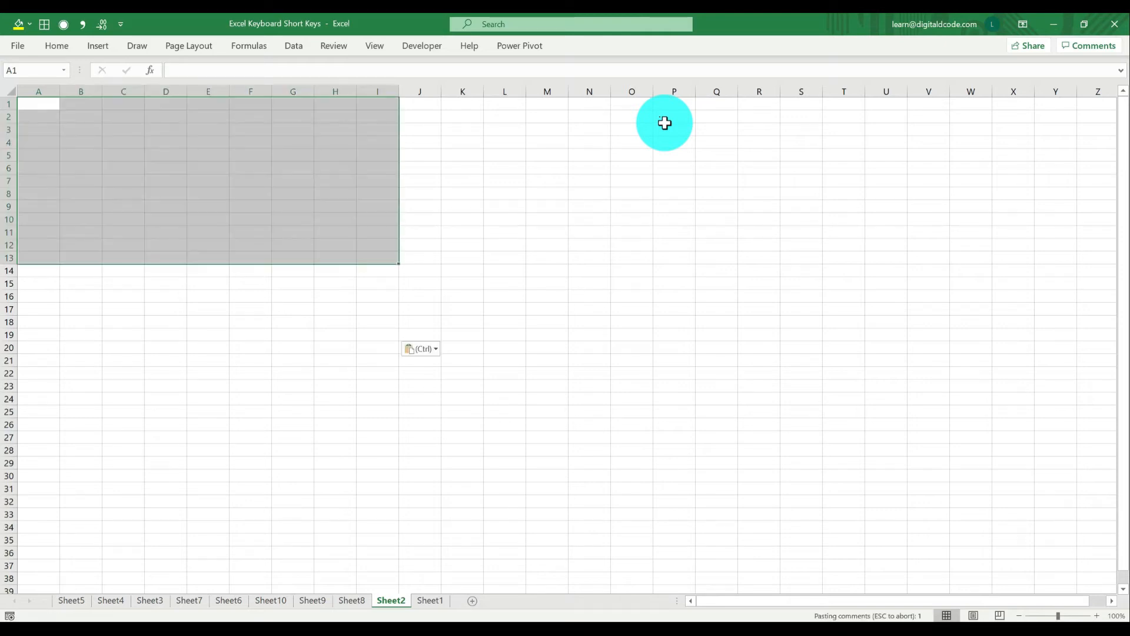
{"action": "key", "text": "alt+h"}
{"action": "key", "text": "o"}
{"action": "key", "text": "i"}
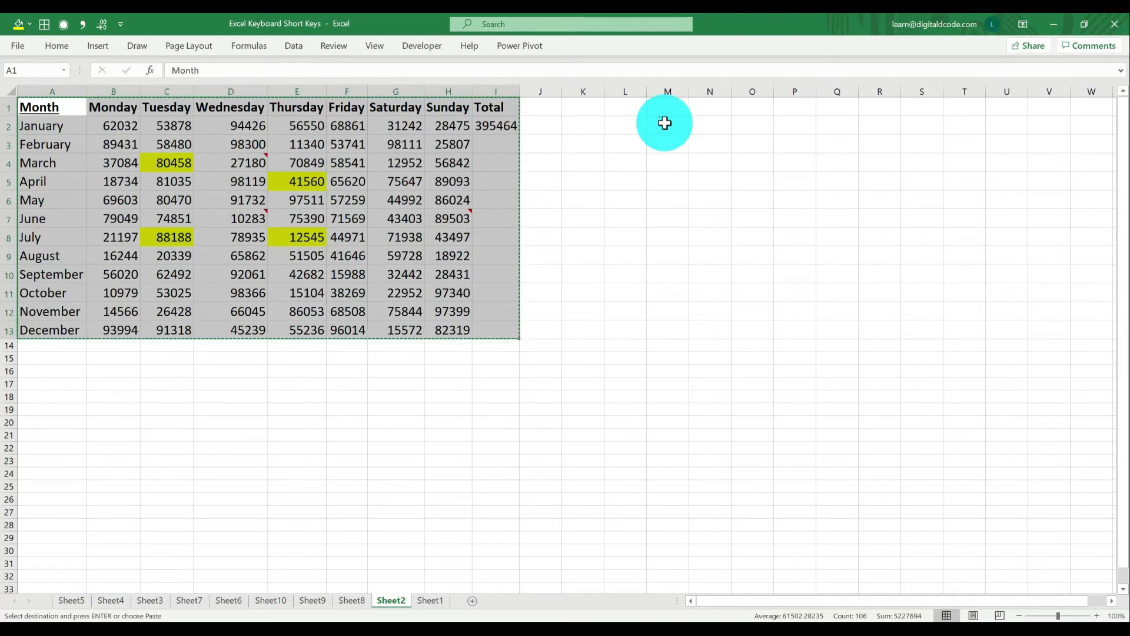
Paste a second copy of the table on Sheet2, starting at cell A16, and end copy mode
{"action": "key", "text": "ctrl+Down"}
{"action": "key", "text": "Down"}
{"action": "key", "text": "Down"}
{"action": "key", "text": "Down"}
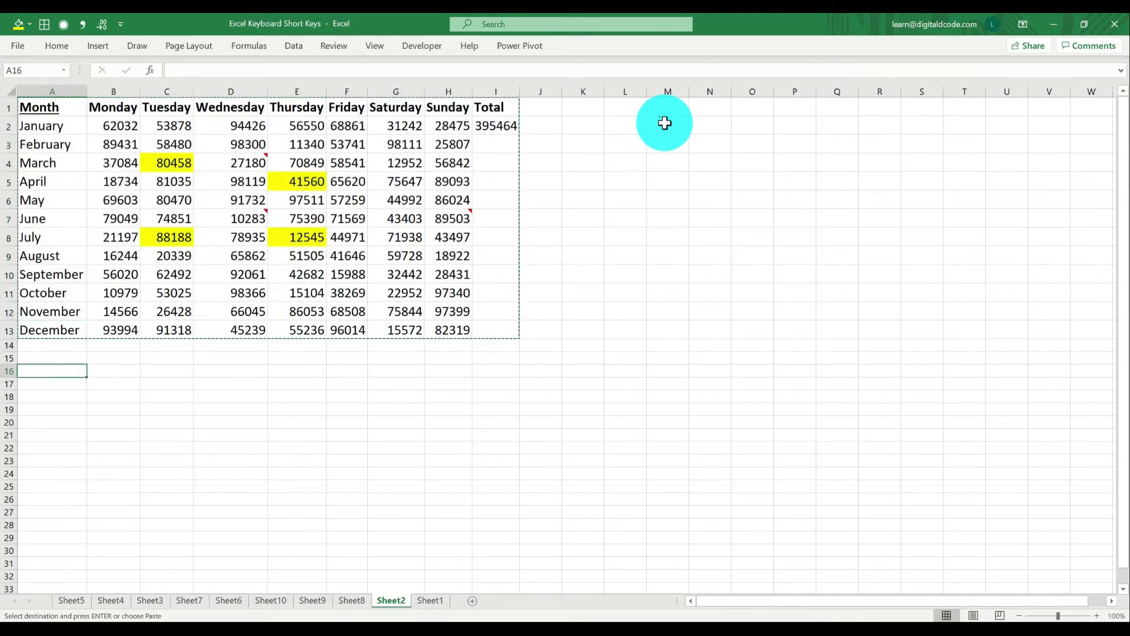
{"action": "key", "text": "ctrl+v"}
{"action": "key", "text": "Escape"}
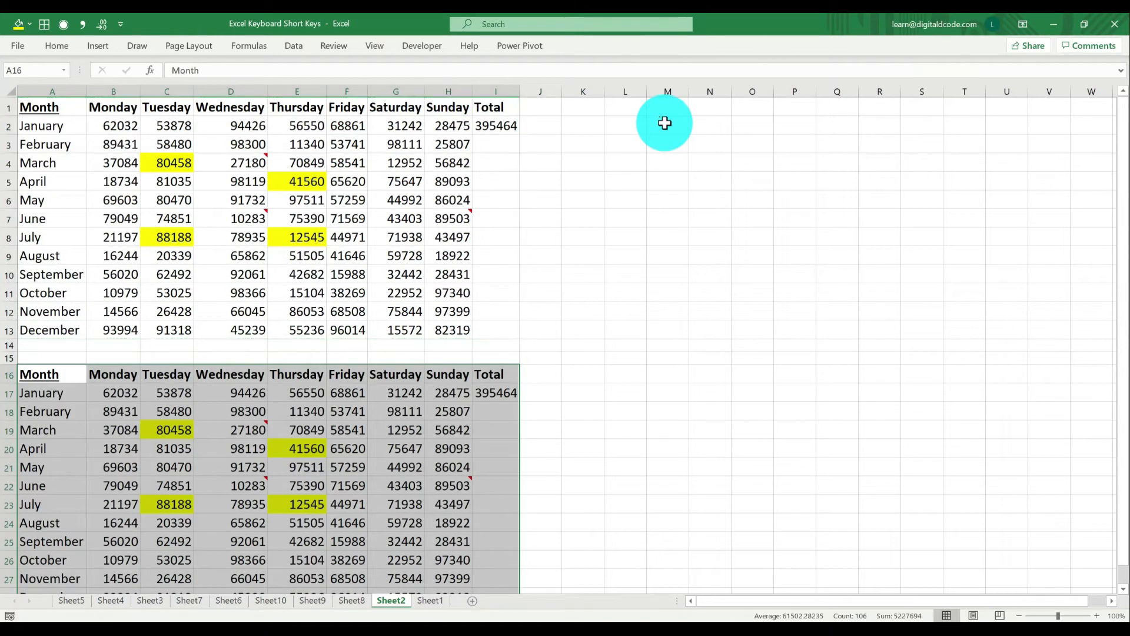
Return to Sheet1 and set the shortcut number in cell K1 to 30
{"action": "key", "text": "ctrl+Page_Down"}
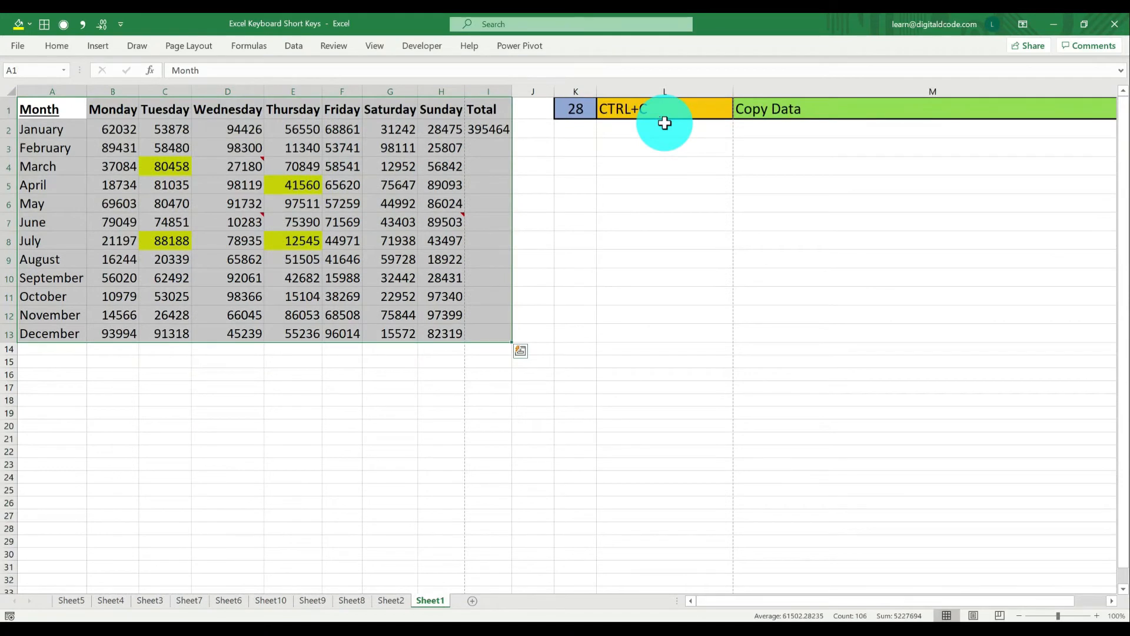
{"action": "left_click", "coordinate": [582, 105]}
{"action": "key", "text": "Return"}
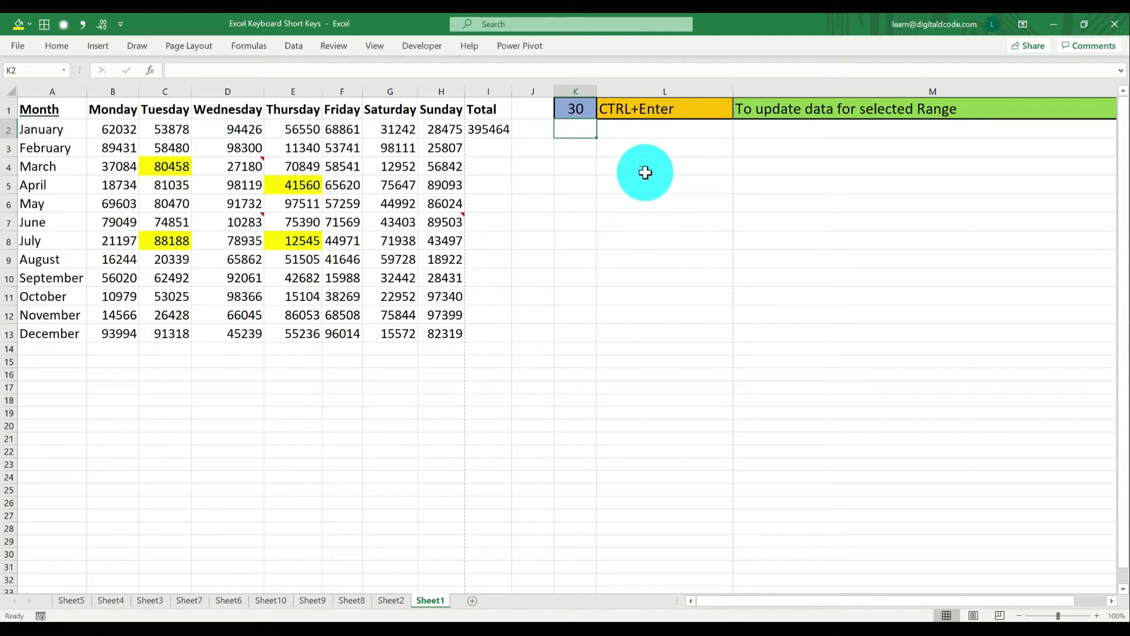
Select L4:L14, enter 10000 in L4 only, and clear that cell again
{"action": "left_click_drag", "start_coordinate": [644, 170], "coordinate": [645, 343]}
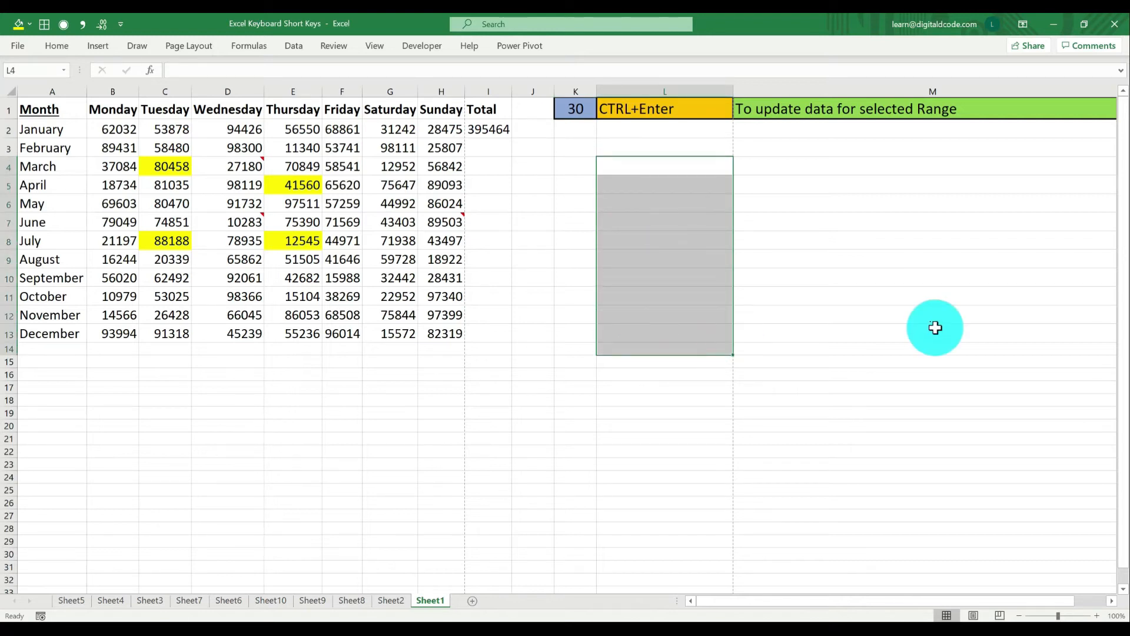
{"action": "type", "text": "10000"}
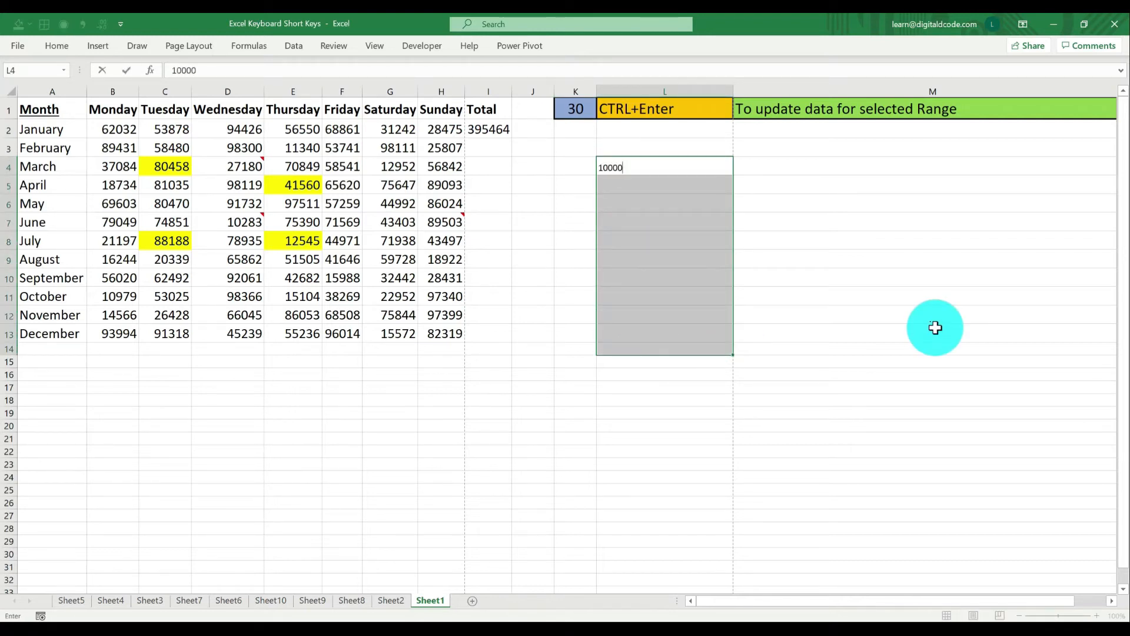
{"action": "key", "text": "Return"}
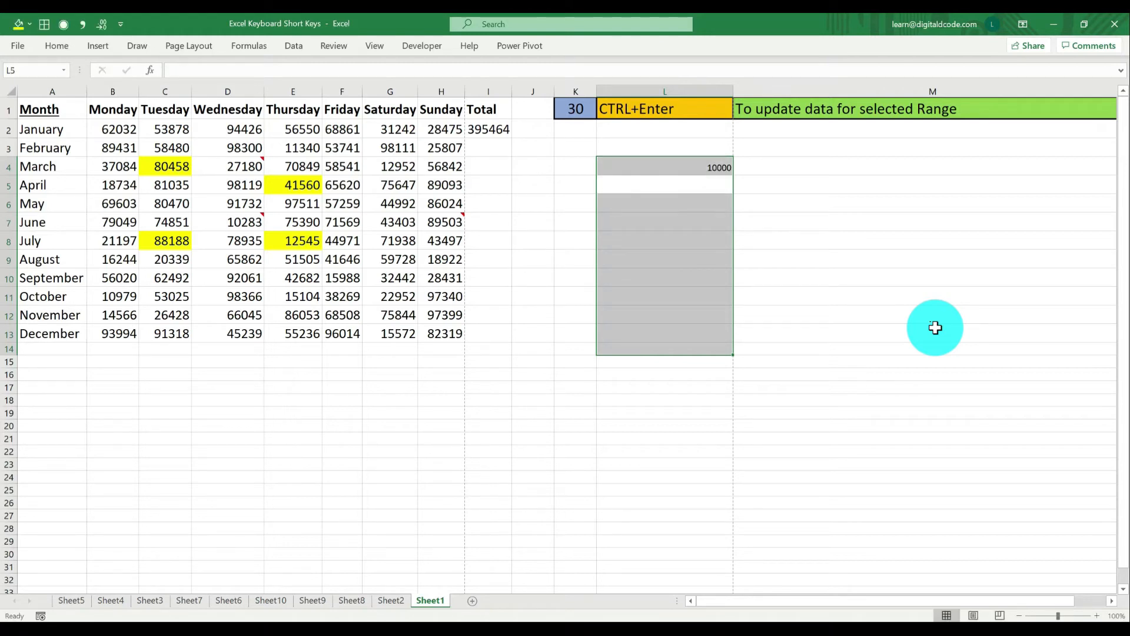
{"action": "left_click", "coordinate": [679, 168]}
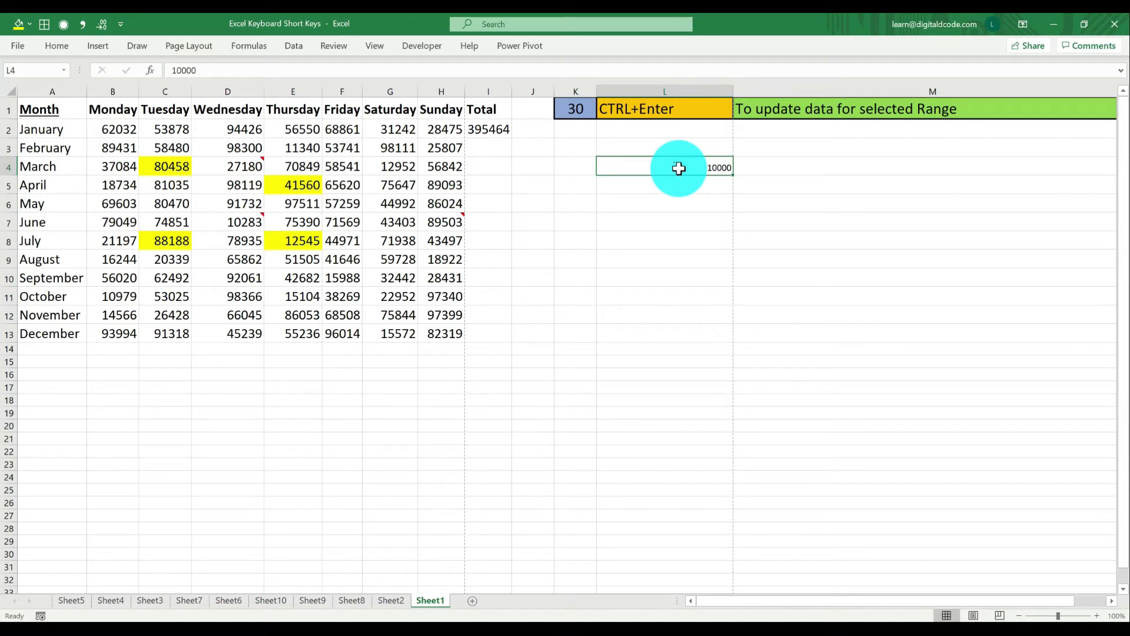
{"action": "key", "text": "Delete"}
Fill every cell of the range L4:L14 with 1000 in a single entry
{"action": "key", "text": "shift+Down"}
{"action": "key", "text": "shift+Down"}
{"action": "key", "text": "shift+Down"}
{"action": "key", "text": "shift+Down"}
{"action": "key", "text": "shift+Down"}
{"action": "key", "text": "shift+Down"}
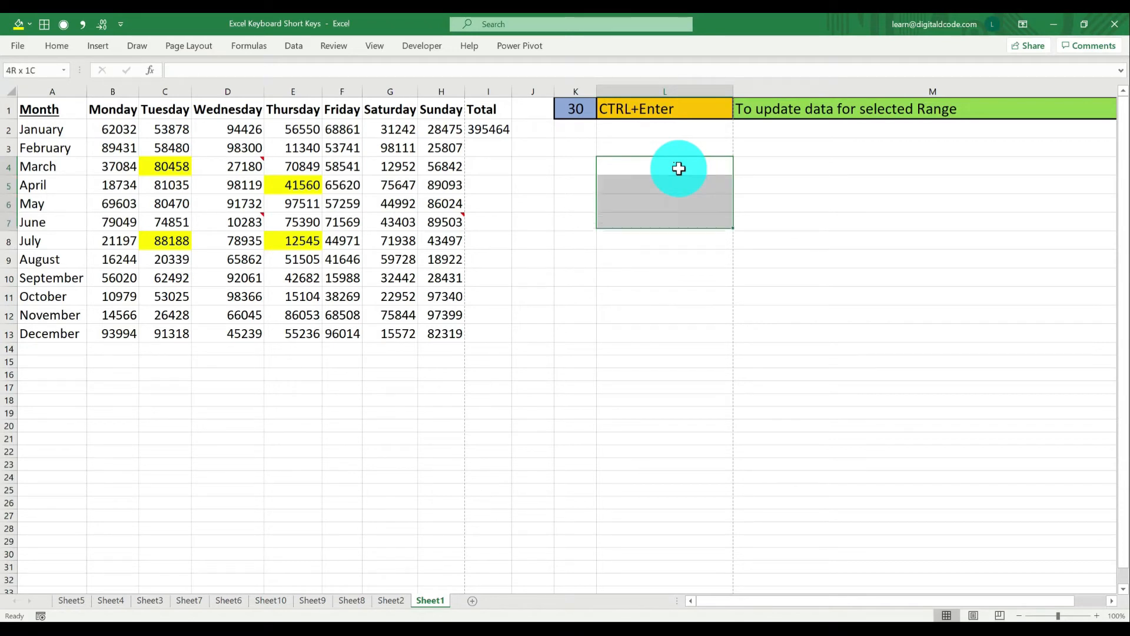
{"action": "key", "text": "shift+Down"}
{"action": "key", "text": "shift+Down"}
{"action": "key", "text": "shift+Down"}
{"action": "key", "text": "shift+Down"}
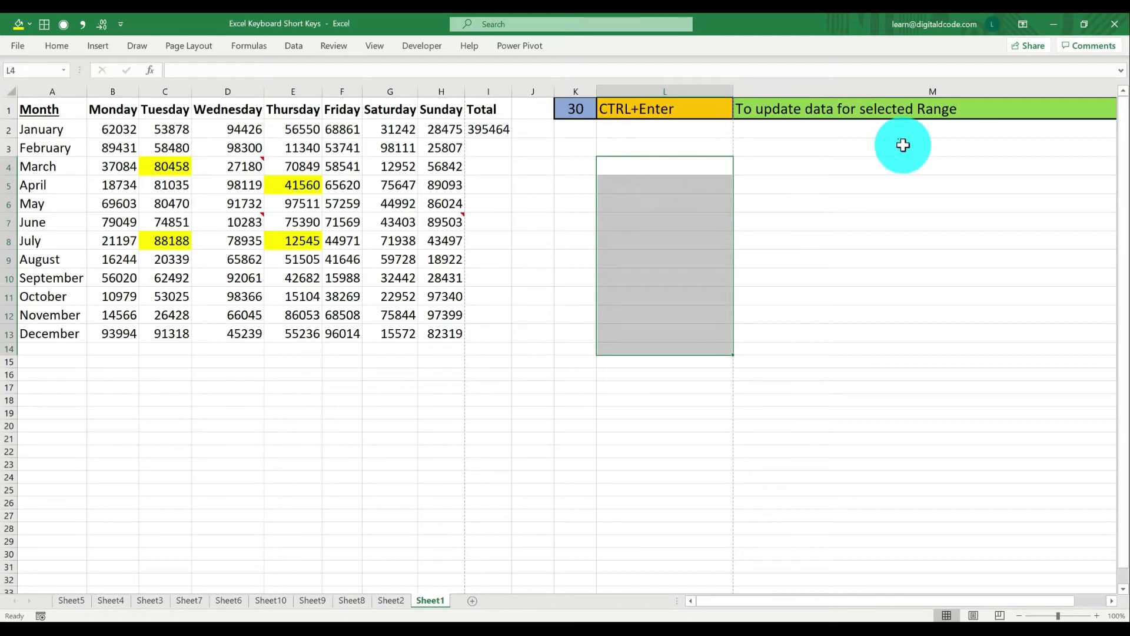
{"action": "type", "text": "1000"}
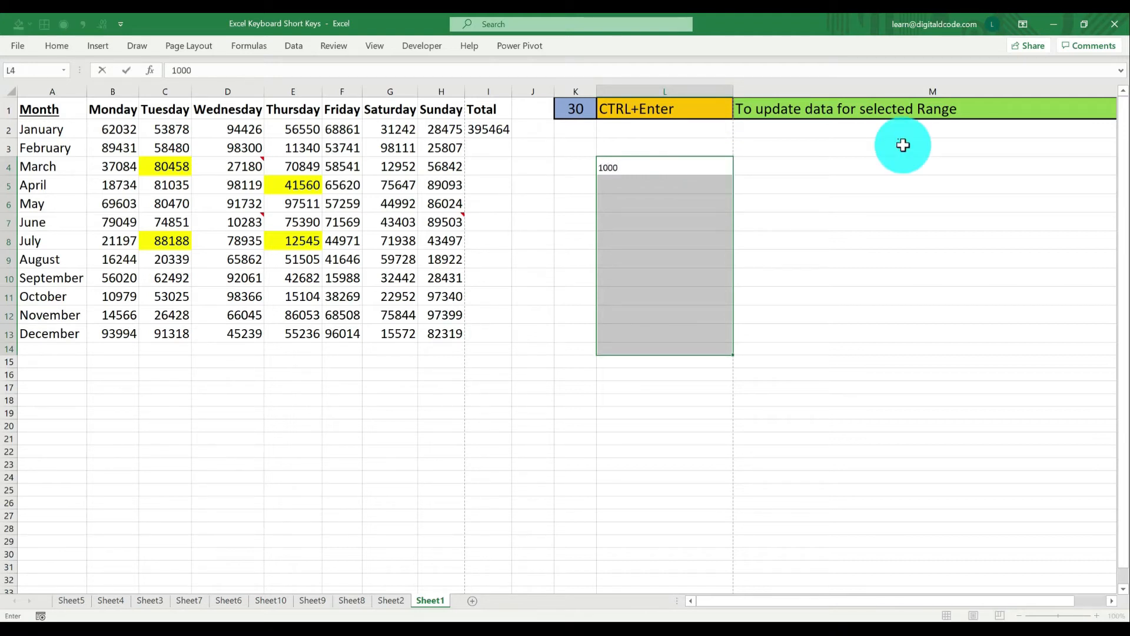
{"action": "key", "text": "ctrl+Return"}
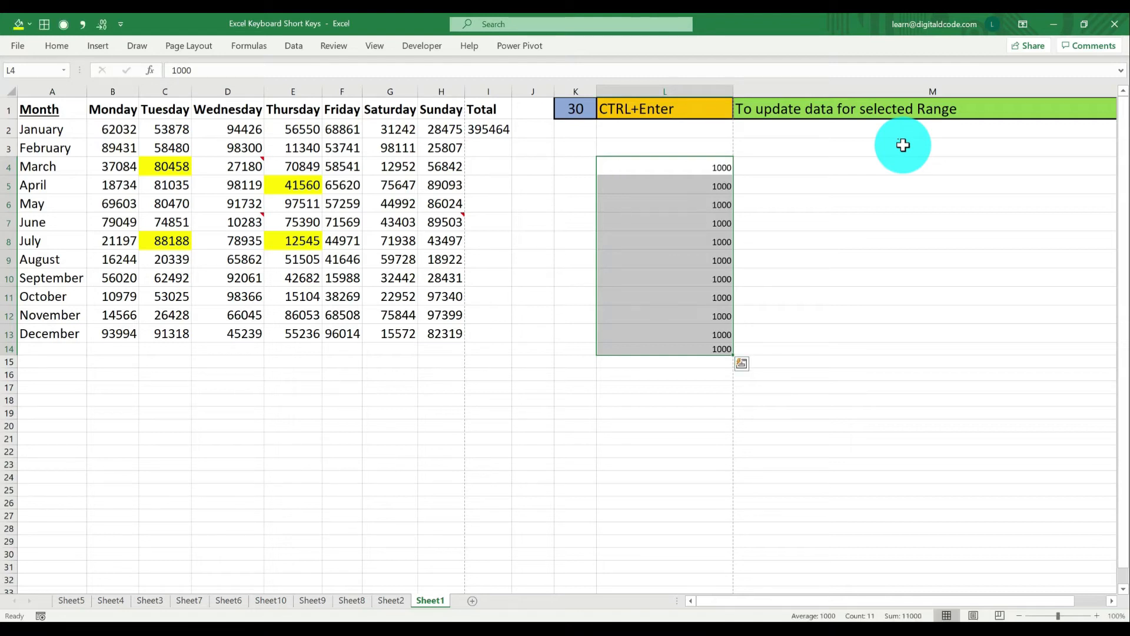
Fill the cells L3:N3 with xxx in a single entry
{"action": "key", "text": "Up"}
{"action": "key", "text": "shift+Right"}
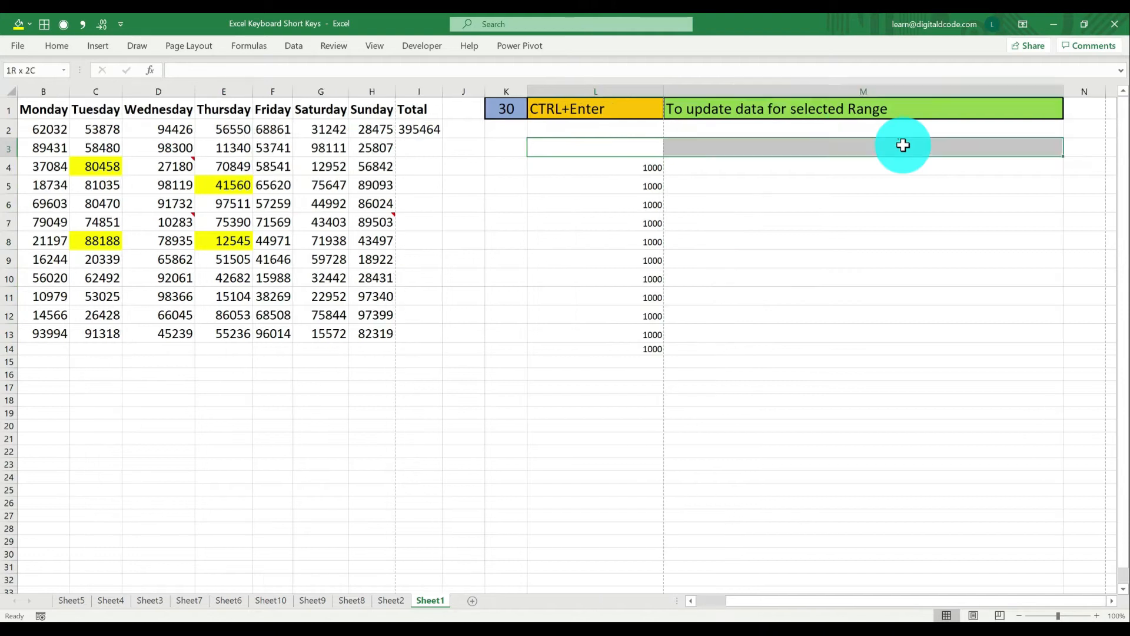
{"action": "key", "text": "shift+Right"}
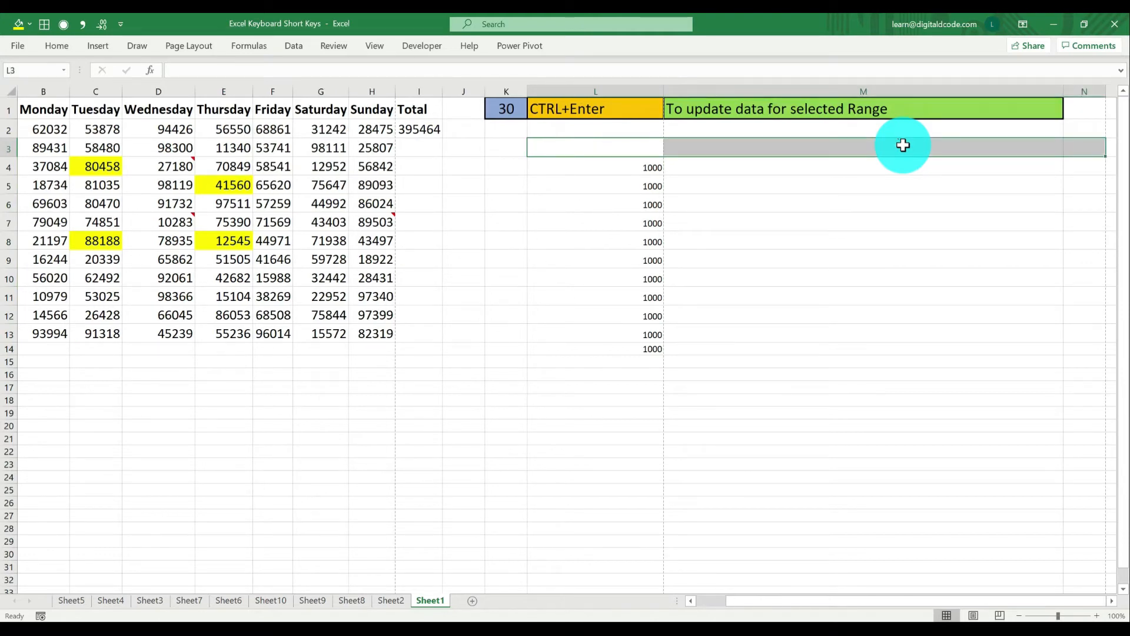
{"action": "type", "text": "xxx"}
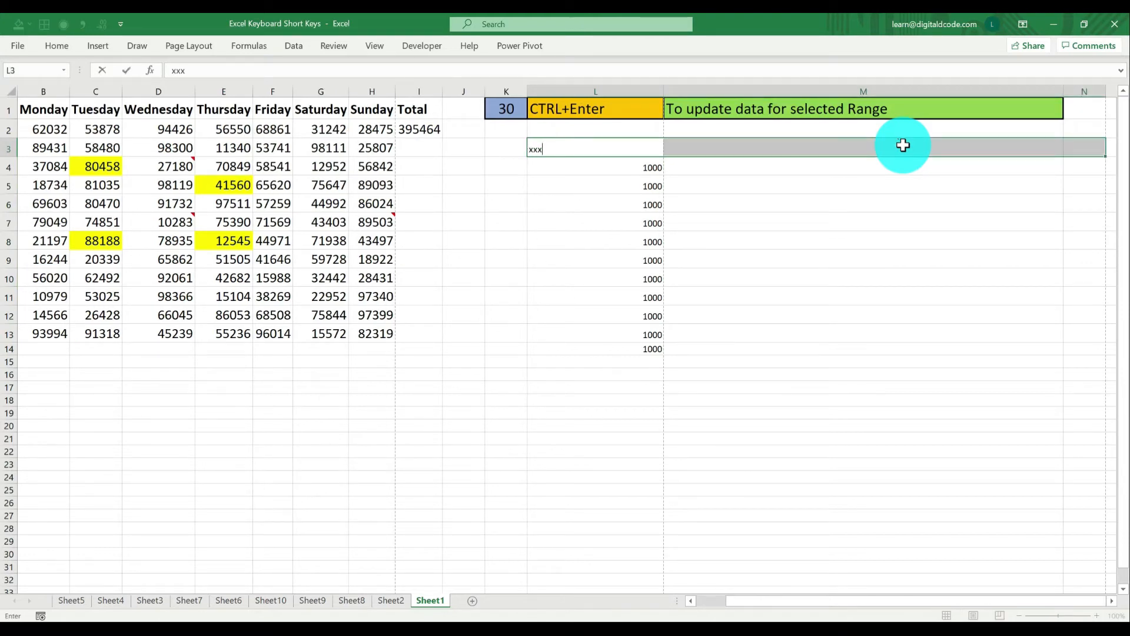
{"action": "key", "text": "ctrl+Return"}
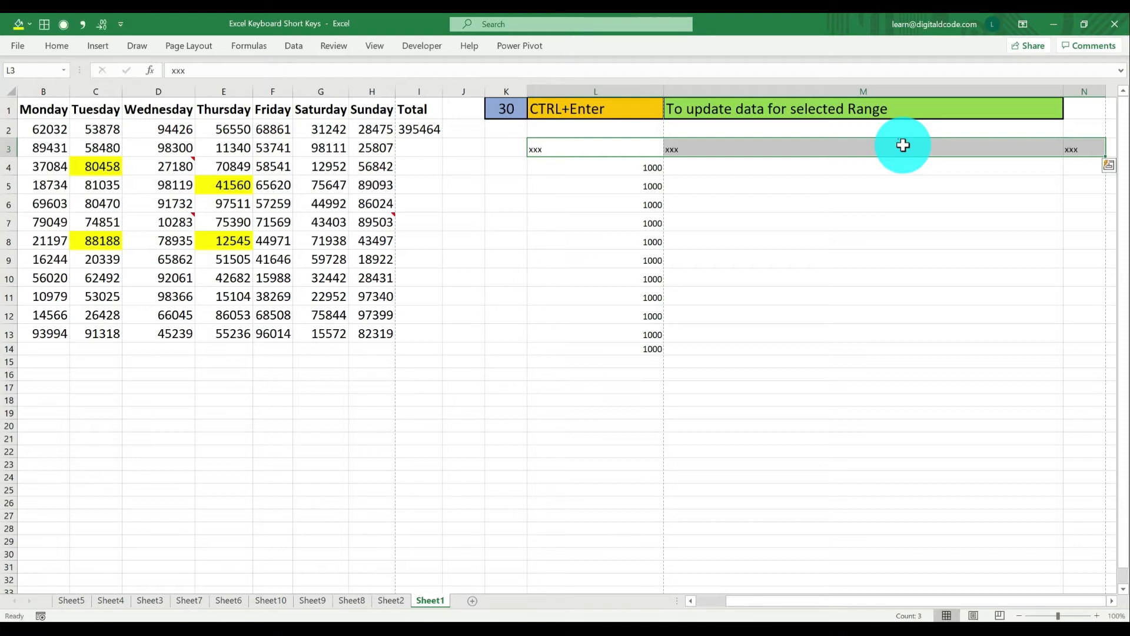
Set the shortcut number in cell K1 to 31
{"action": "key", "text": "Up"}
{"action": "key", "text": "Up"}
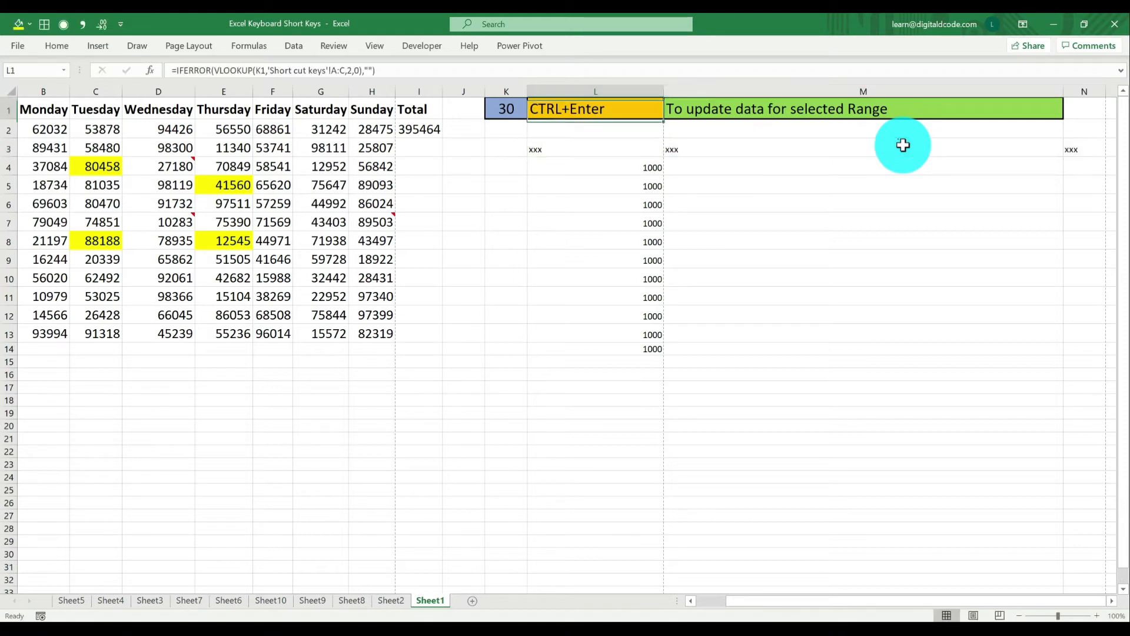
{"action": "key", "text": "Left"}
{"action": "scroll", "coordinate": [903, 145], "scroll_direction": "left", "scroll_amount": 1}
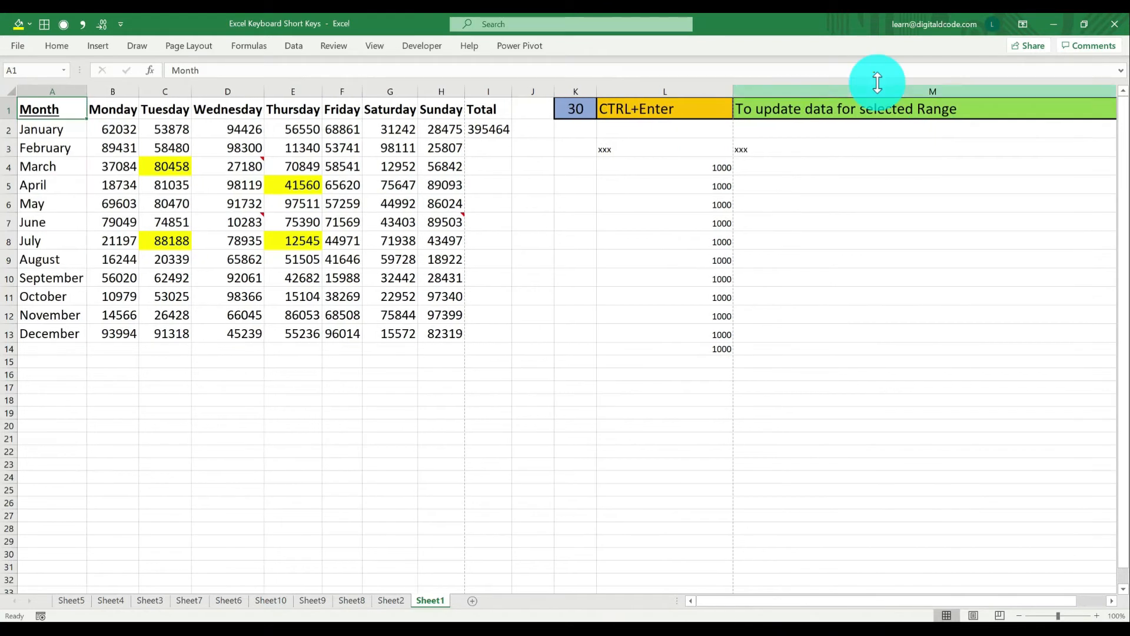
{"action": "type", "text": "31"}
{"action": "key", "text": "Return"}
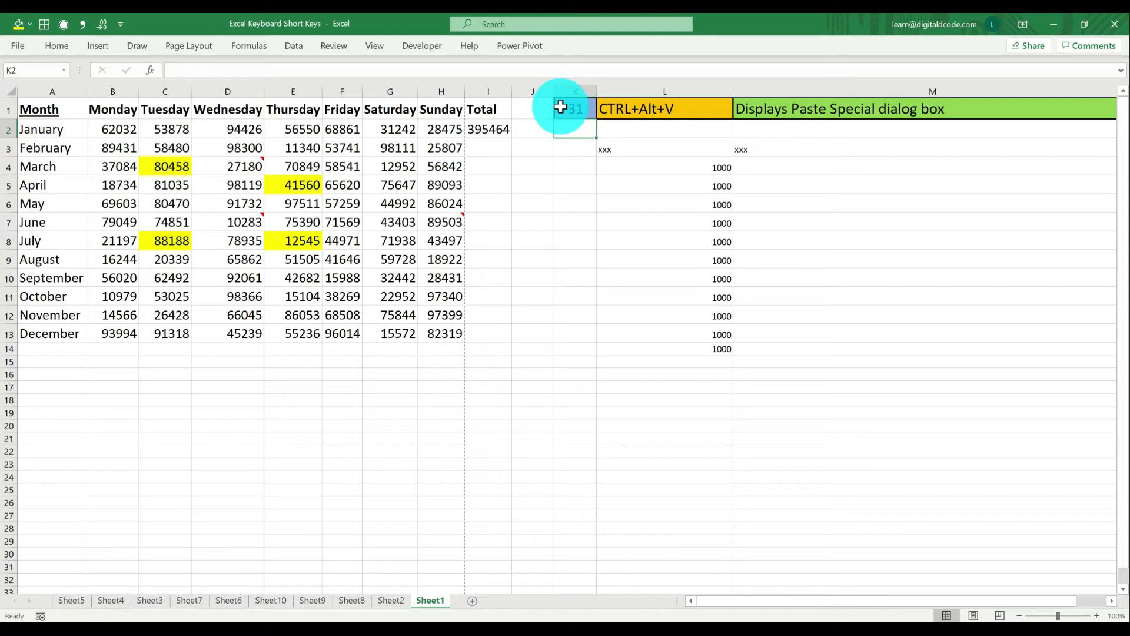
Copy the January total in I2 and paste only its value into K4 using Paste Special
{"action": "left_click", "coordinate": [484, 132]}
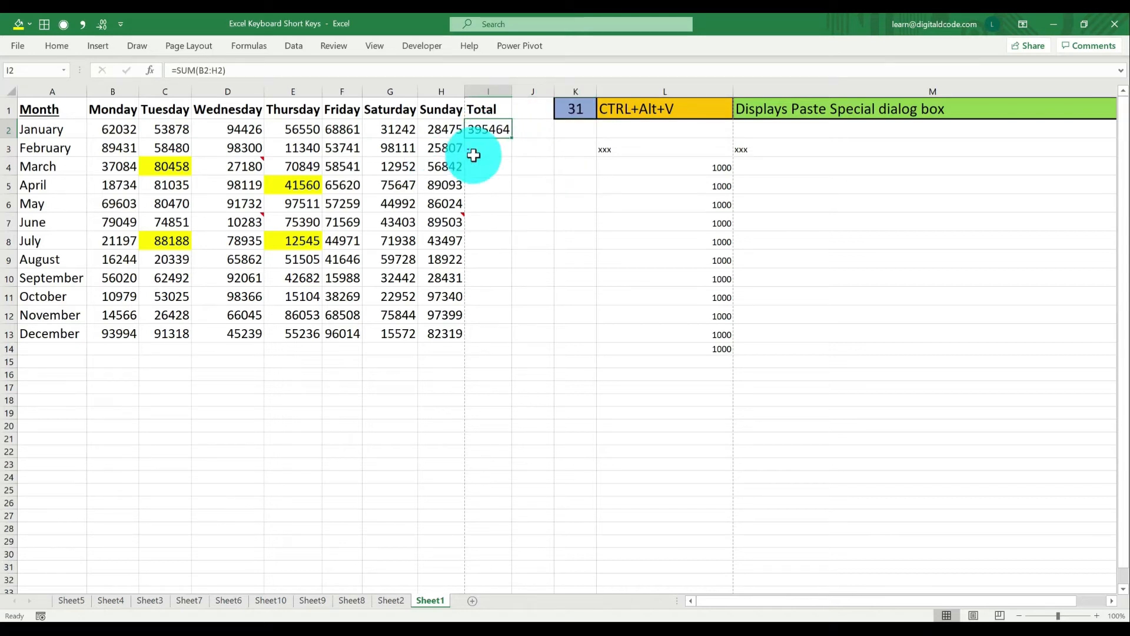
{"action": "key", "text": "ctrl+c"}
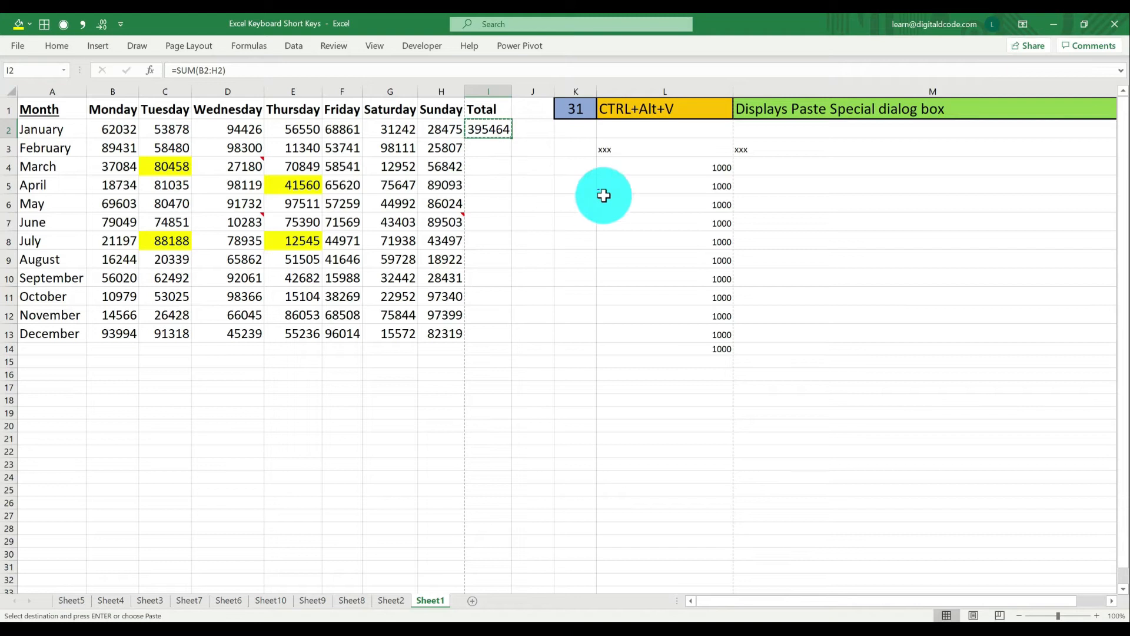
{"action": "left_click", "coordinate": [583, 166]}
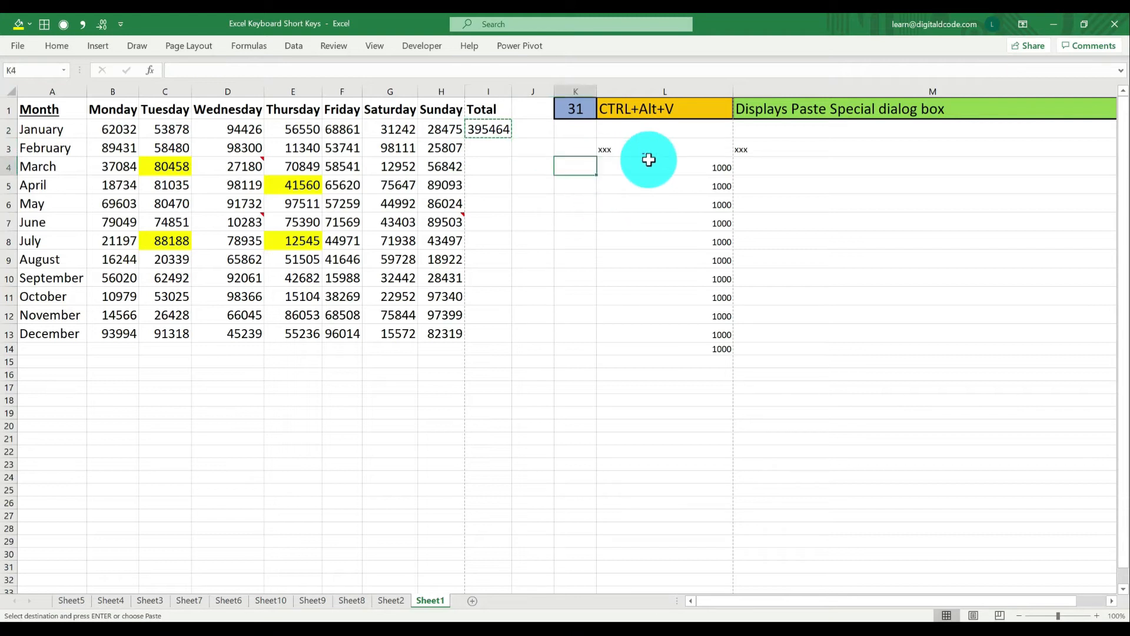
{"action": "left_click", "coordinate": [65, 48]}
{"action": "left_click", "coordinate": [20, 97]}
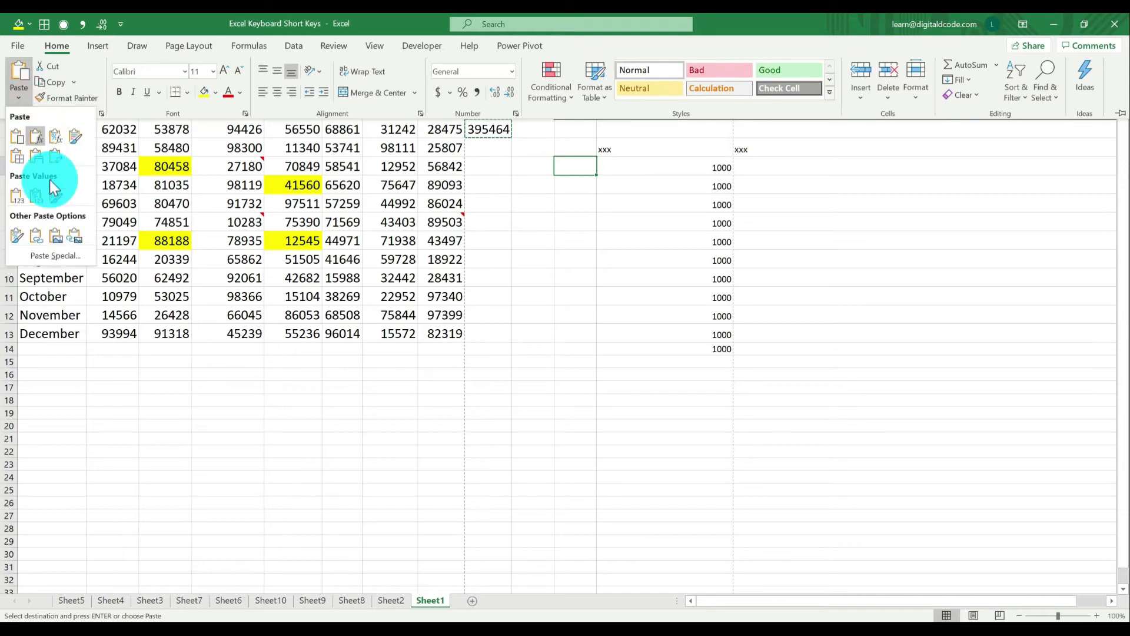
{"action": "left_click", "coordinate": [63, 256]}
{"action": "left_click", "coordinate": [146, 181]}
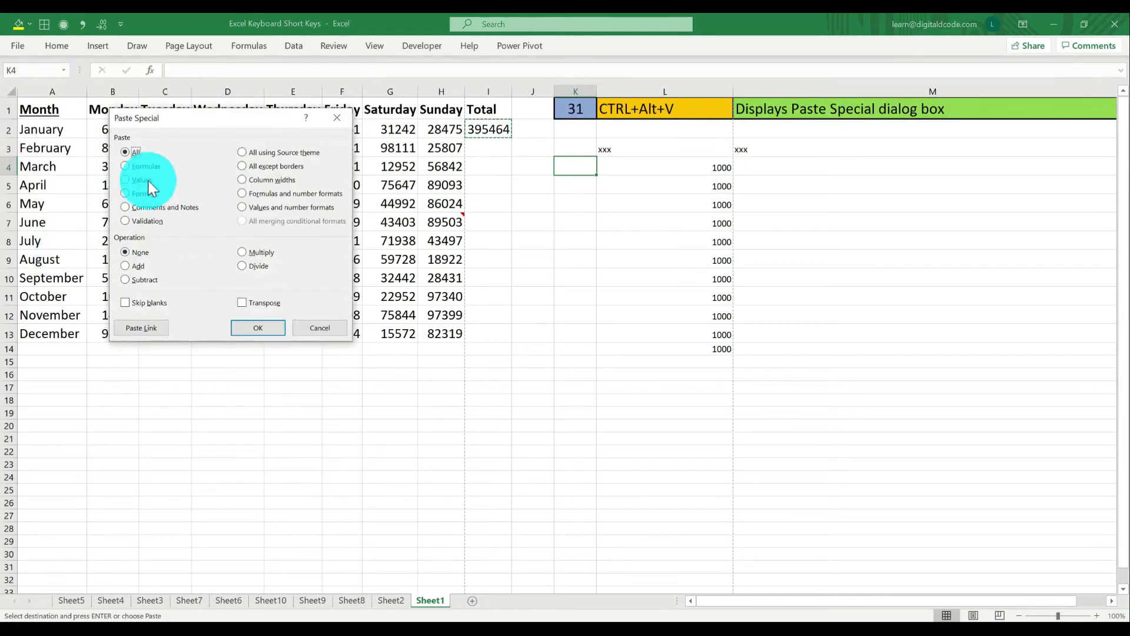
{"action": "left_click", "coordinate": [258, 328]}
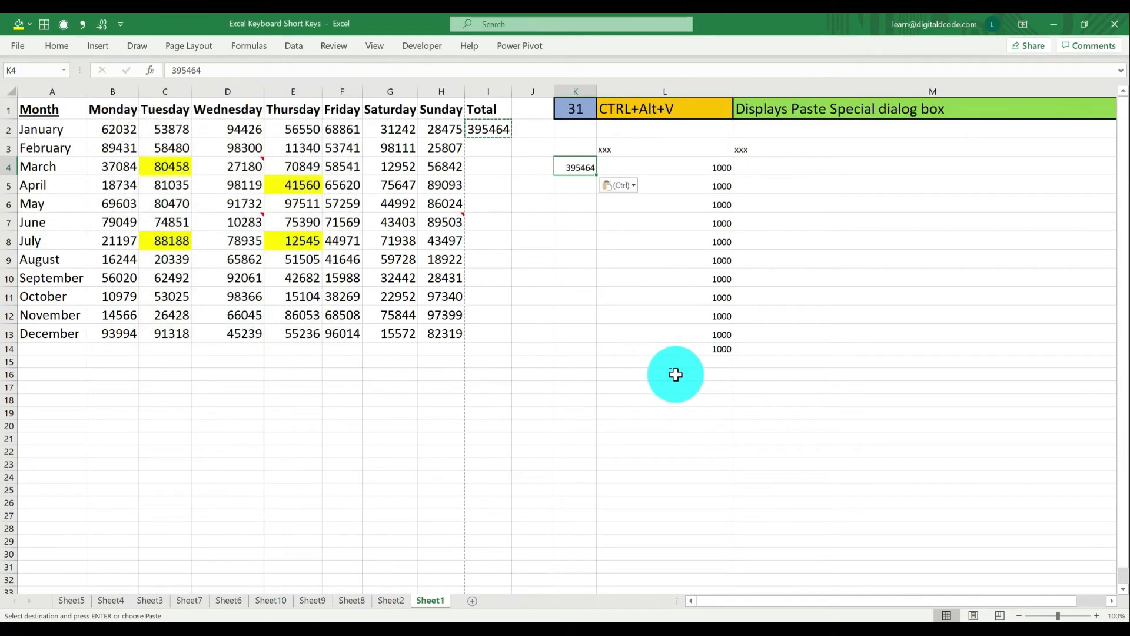
Open the Paste Special dialog again, move it below the table headings to view its options, and dismiss it without pasting
{"action": "left_click", "coordinate": [58, 45]}
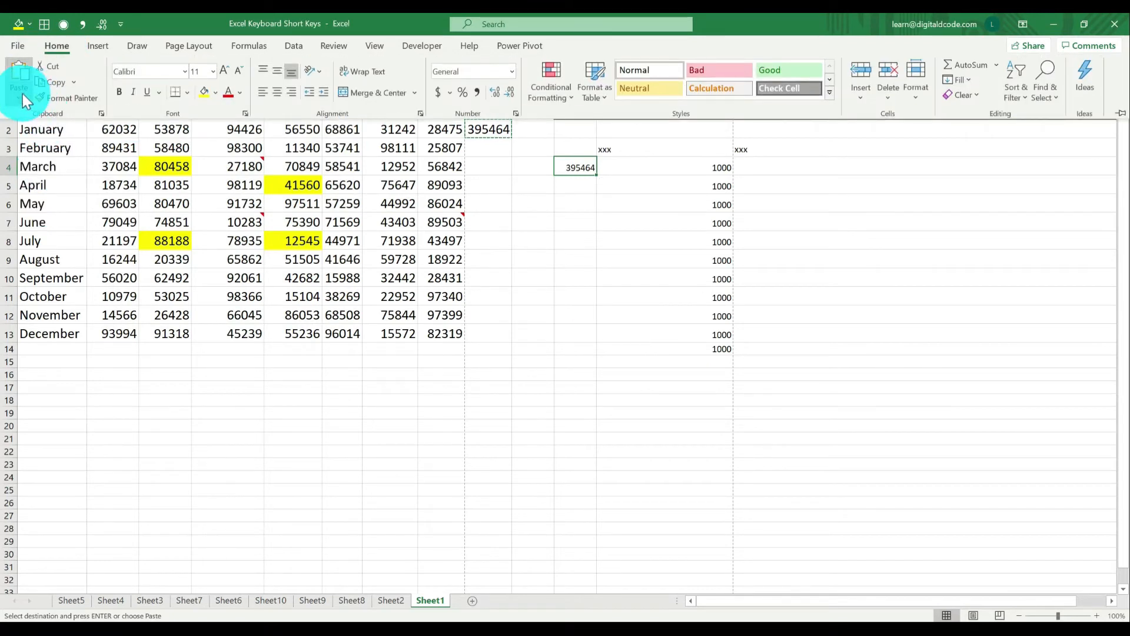
{"action": "left_click", "coordinate": [22, 93]}
{"action": "left_click", "coordinate": [55, 253]}
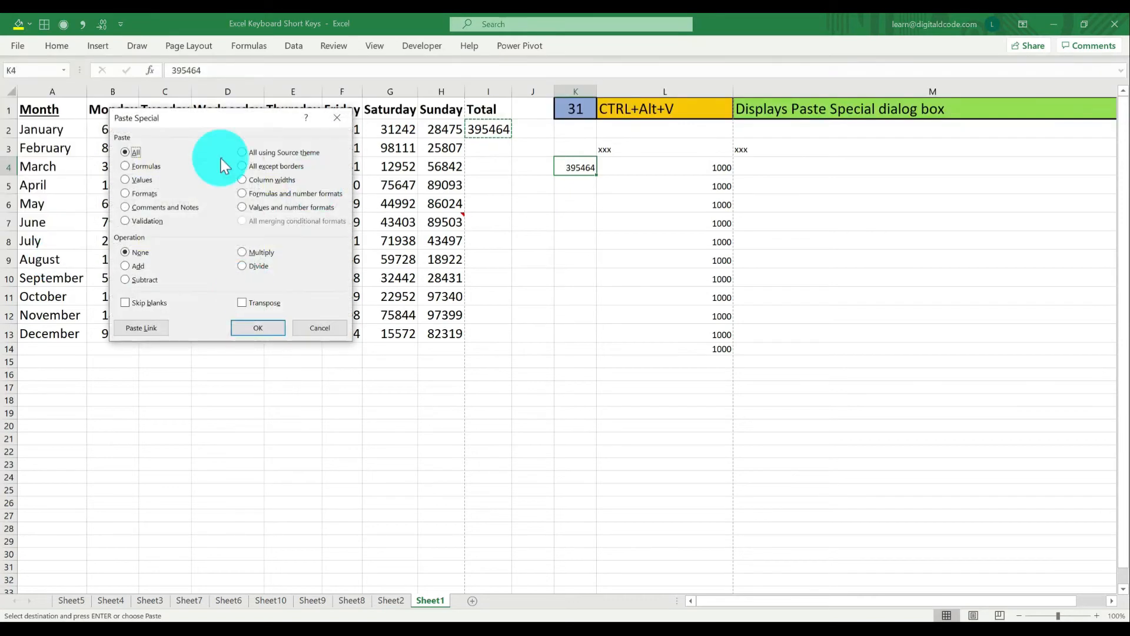
{"action": "left_click_drag", "start_coordinate": [224, 120], "coordinate": [236, 168]}
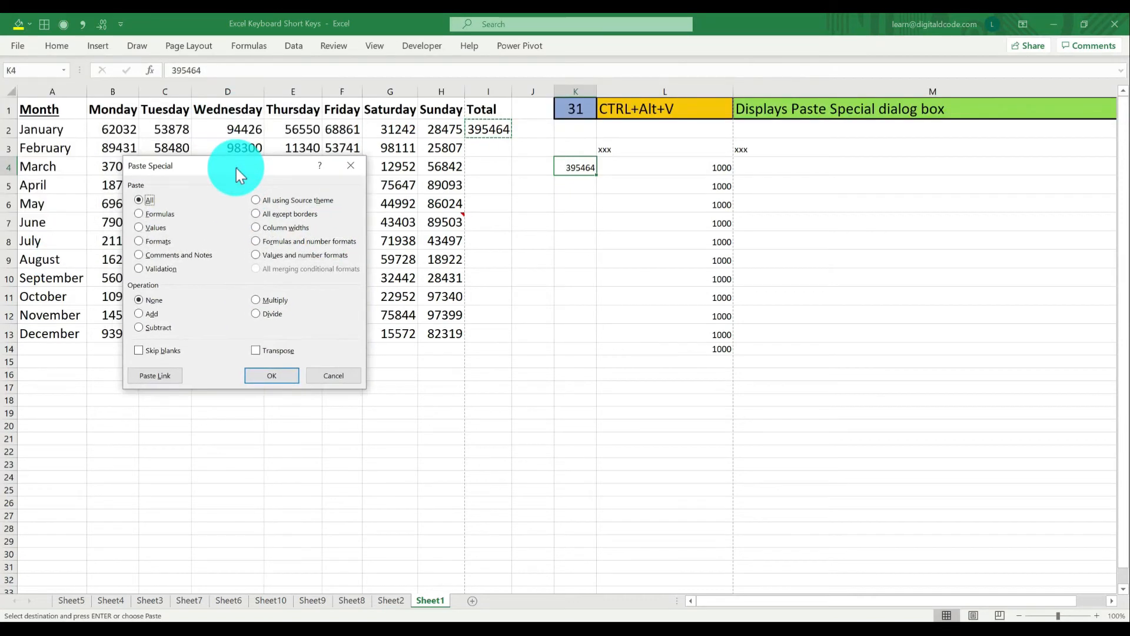
{"action": "key", "text": "Escape"}
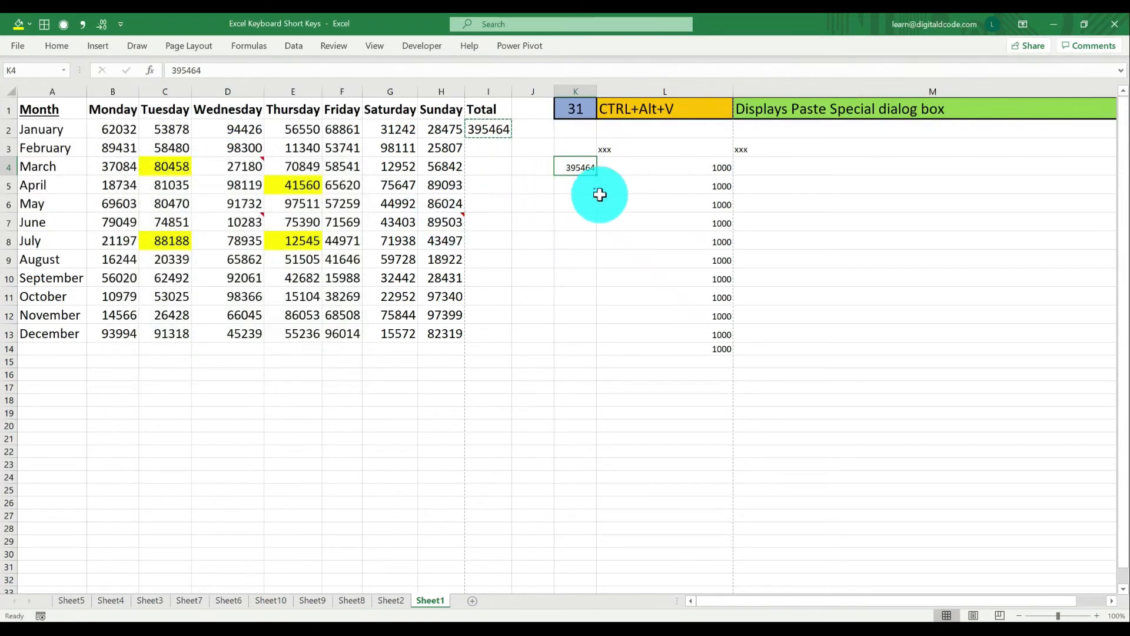
Paste the copied January total into K5 as a value only with Paste Special
{"action": "left_click", "coordinate": [578, 185]}
{"action": "key", "text": "ctrl+alt+v"}
{"action": "key", "text": "v"}
{"action": "key", "text": "Return"}
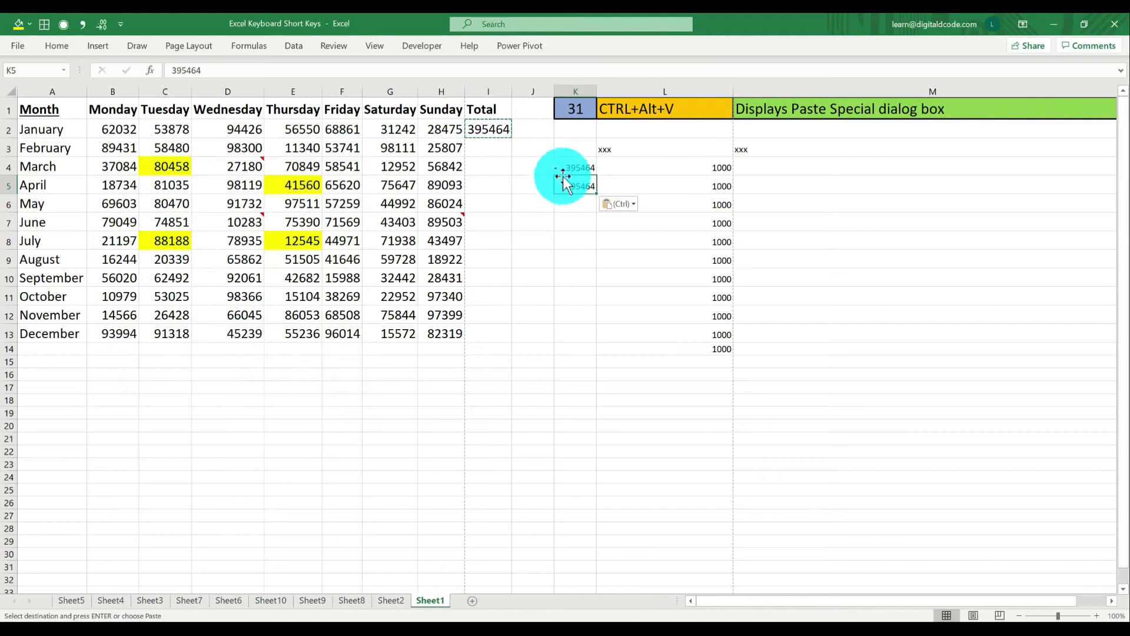
Set the shortcut number in cell K1 to 32
{"action": "left_click", "coordinate": [583, 110]}
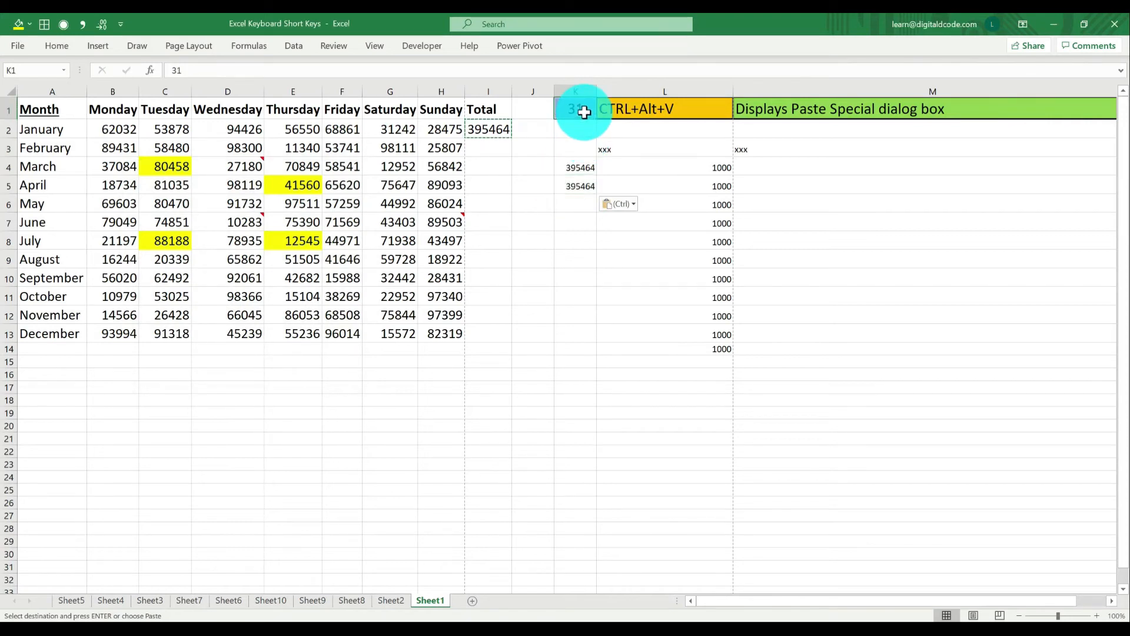
{"action": "type", "text": "32"}
{"action": "key", "text": "Return"}
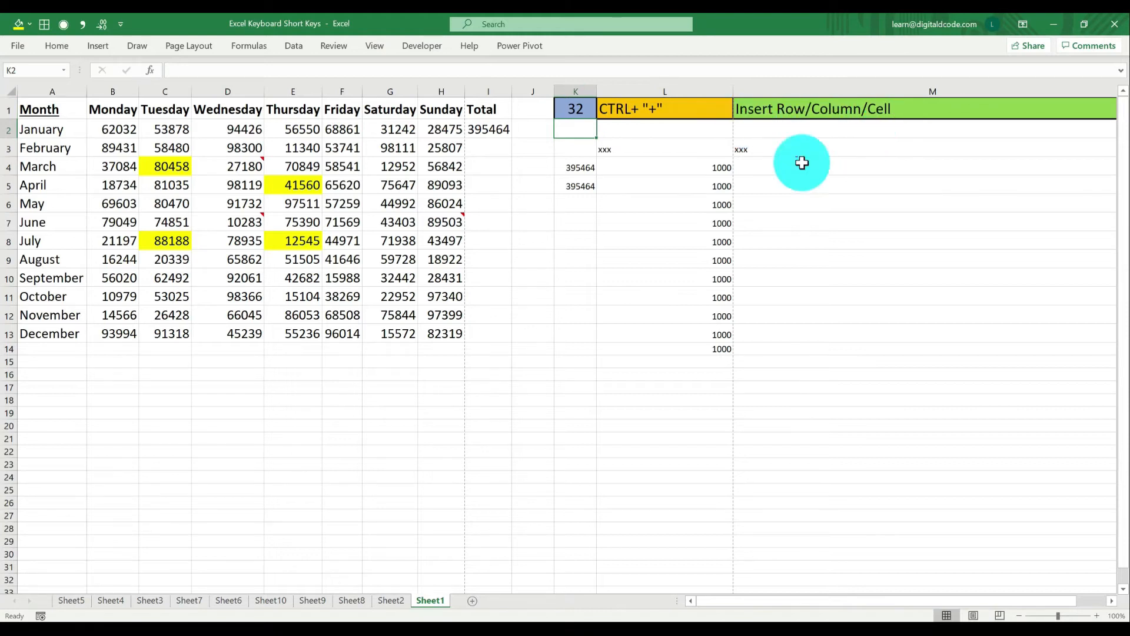
Insert three blank rows above the May row, starting at row 6
{"action": "left_click", "coordinate": [377, 206]}
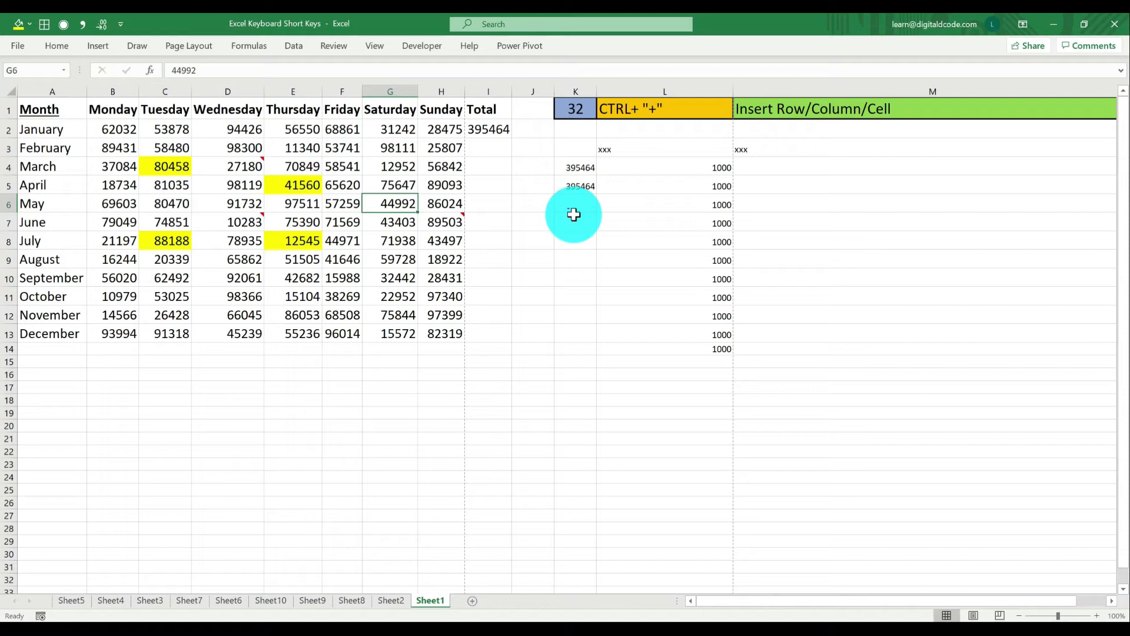
{"action": "key", "text": "shift+space"}
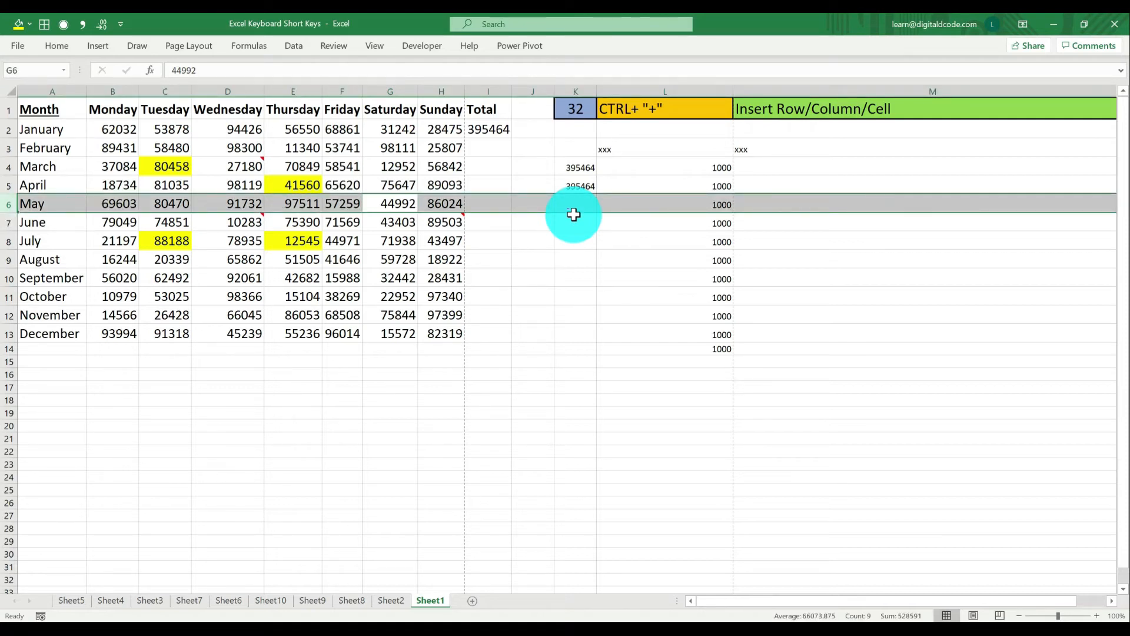
{"action": "key", "text": "ctrl+plus"}
{"action": "key", "text": "ctrl+plus"}
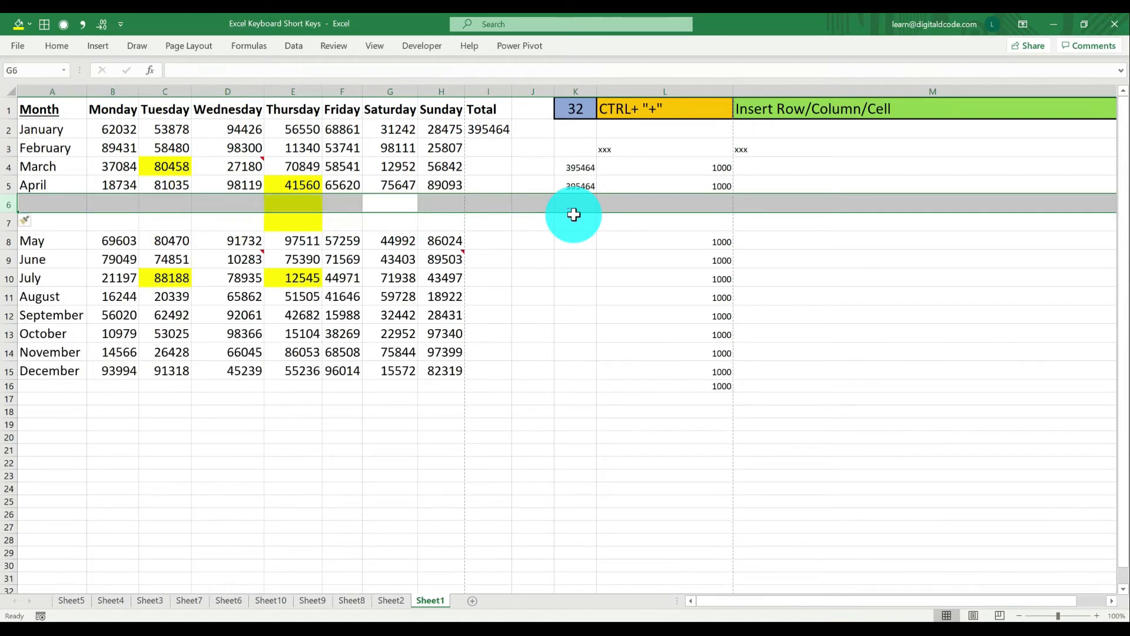
{"action": "key", "text": "ctrl+plus"}
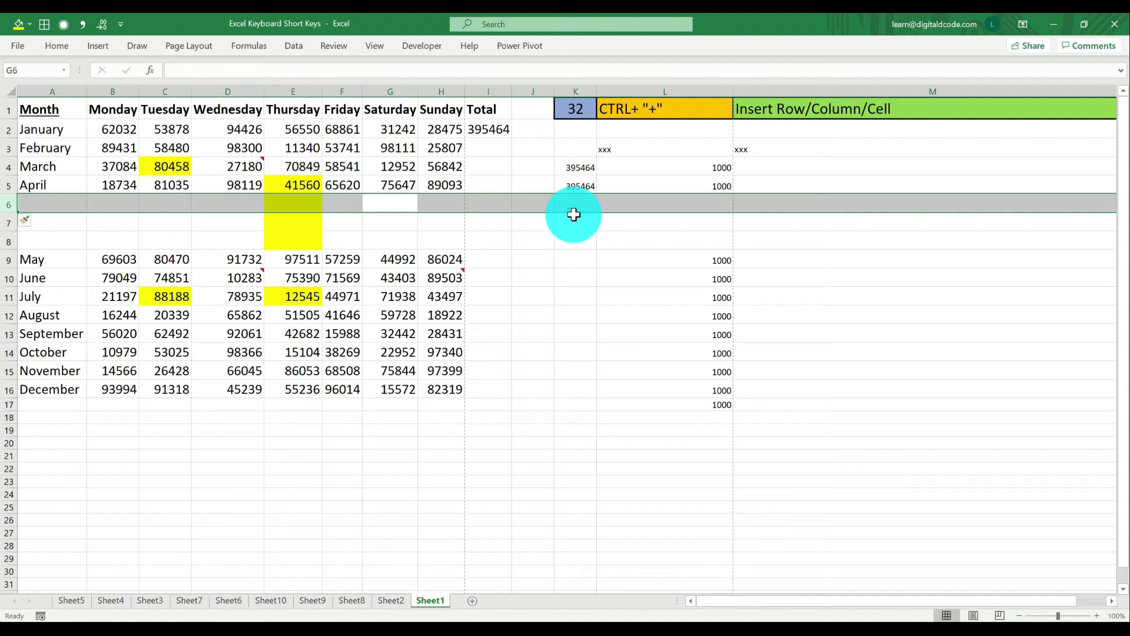
Insert two blank columns before the Thursday column, starting at column E
{"action": "key", "text": "Left"}
{"action": "key", "text": "Left"}
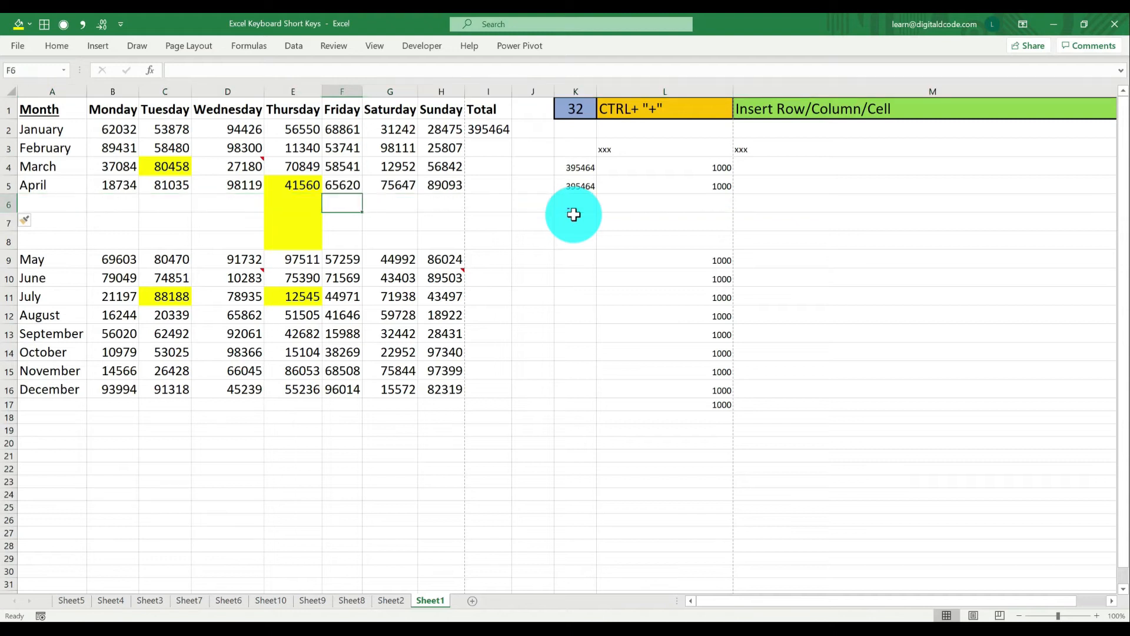
{"action": "key", "text": "ctrl+space"}
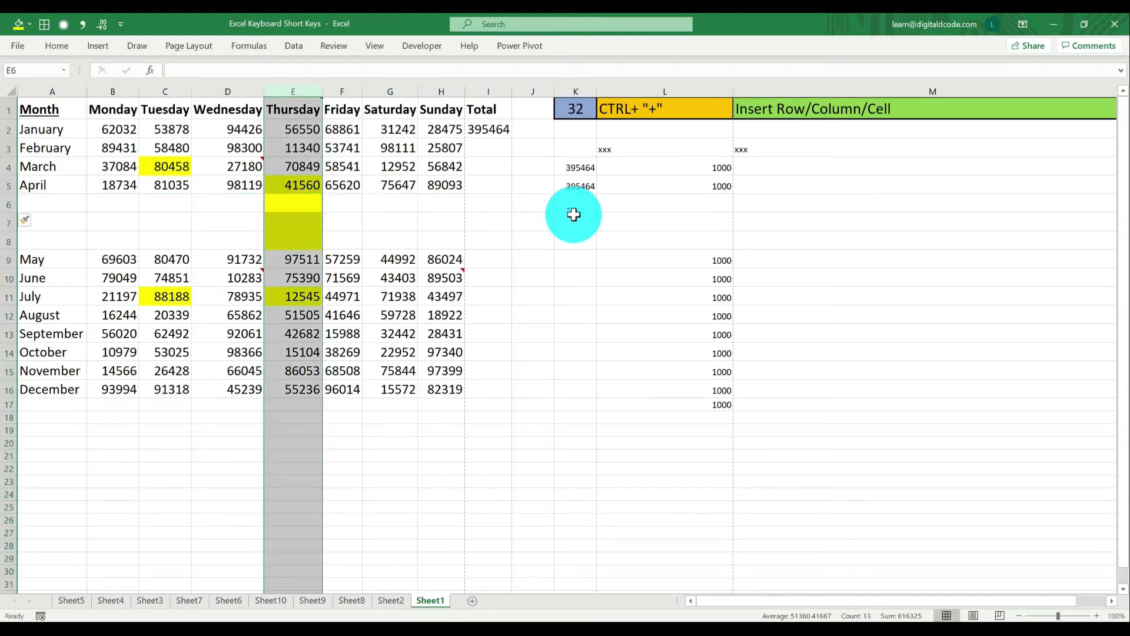
{"action": "key", "text": "ctrl+plus"}
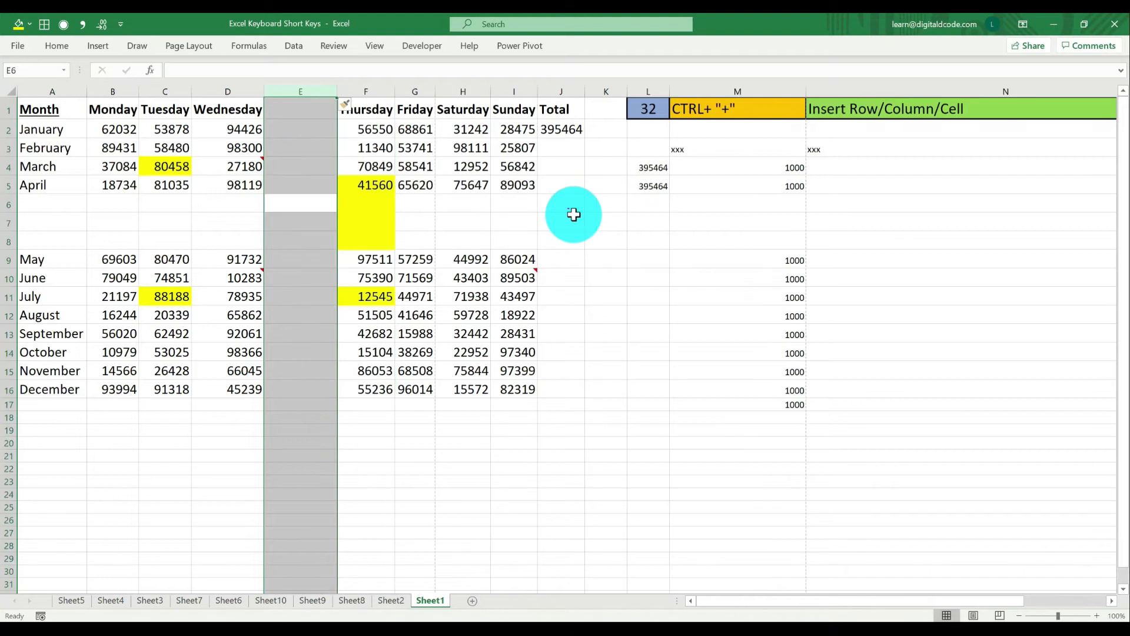
{"action": "key", "text": "ctrl+plus"}
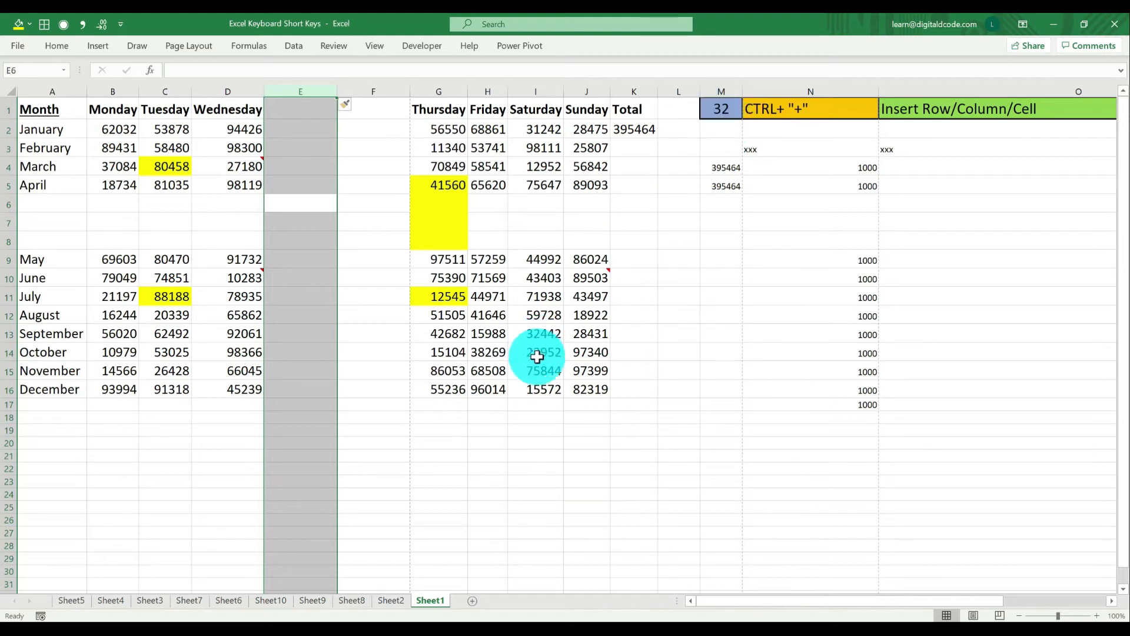
Insert a blank cell at N16 with the Shift cells down option
{"action": "left_click", "coordinate": [869, 391]}
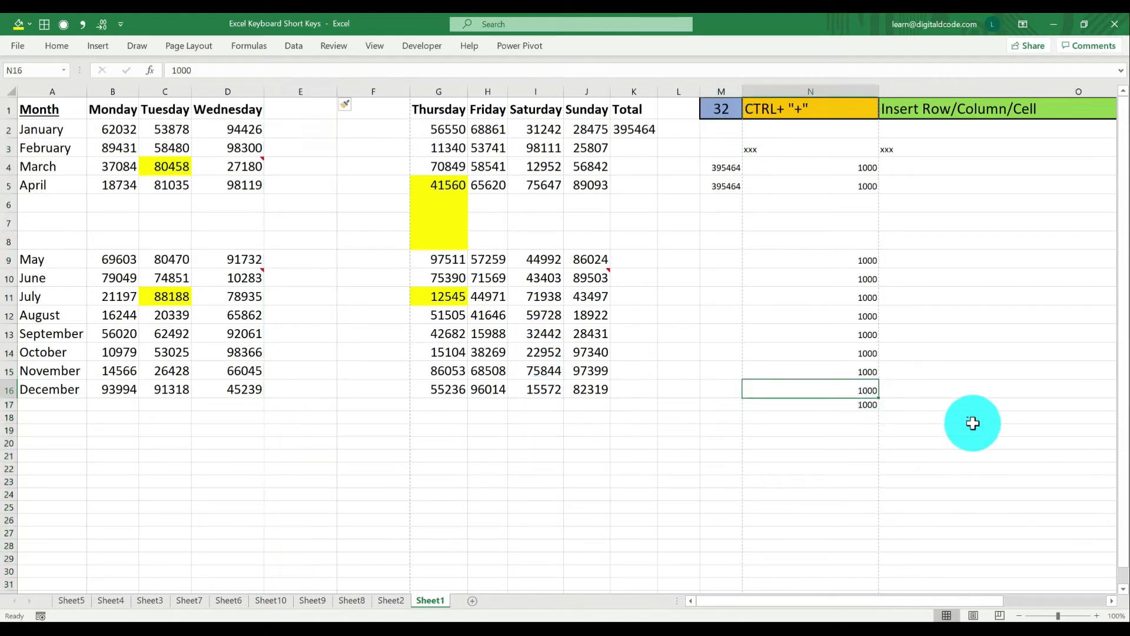
{"action": "key", "text": "ctrl+plus"}
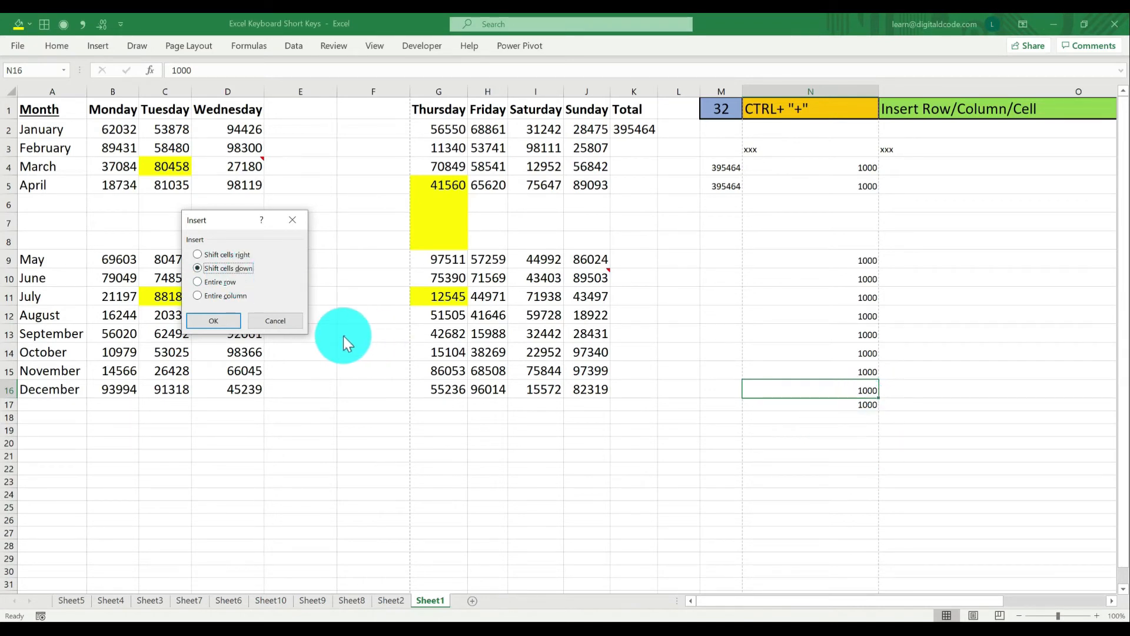
{"action": "left_click", "coordinate": [227, 320]}
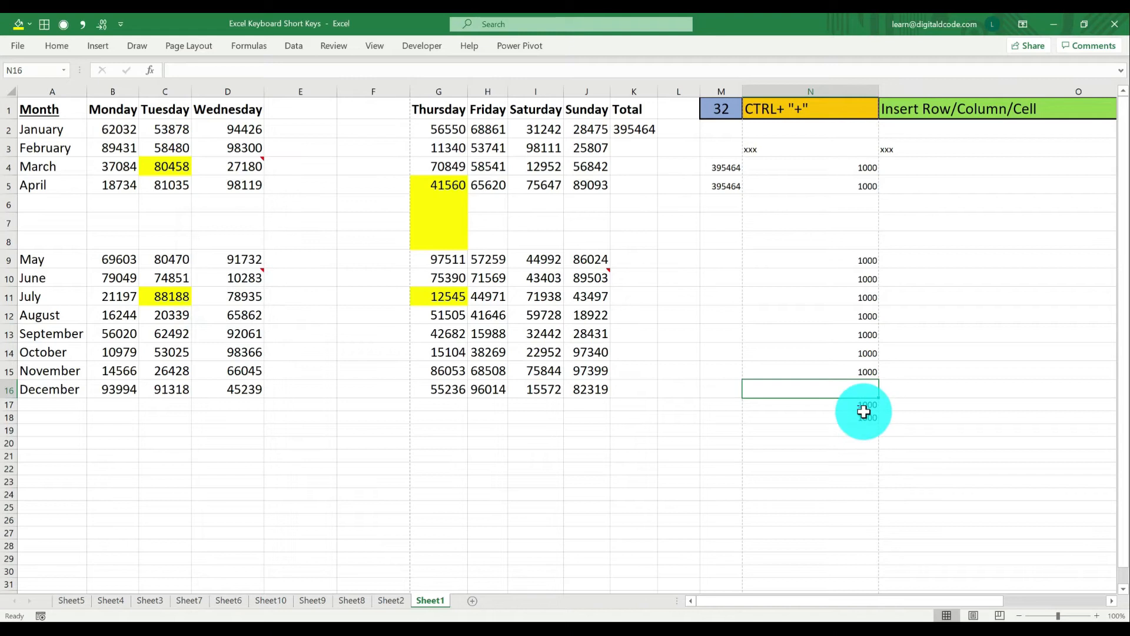
Set the shortcut number, now in cell M1, to 33
{"action": "left_click", "coordinate": [733, 118]}
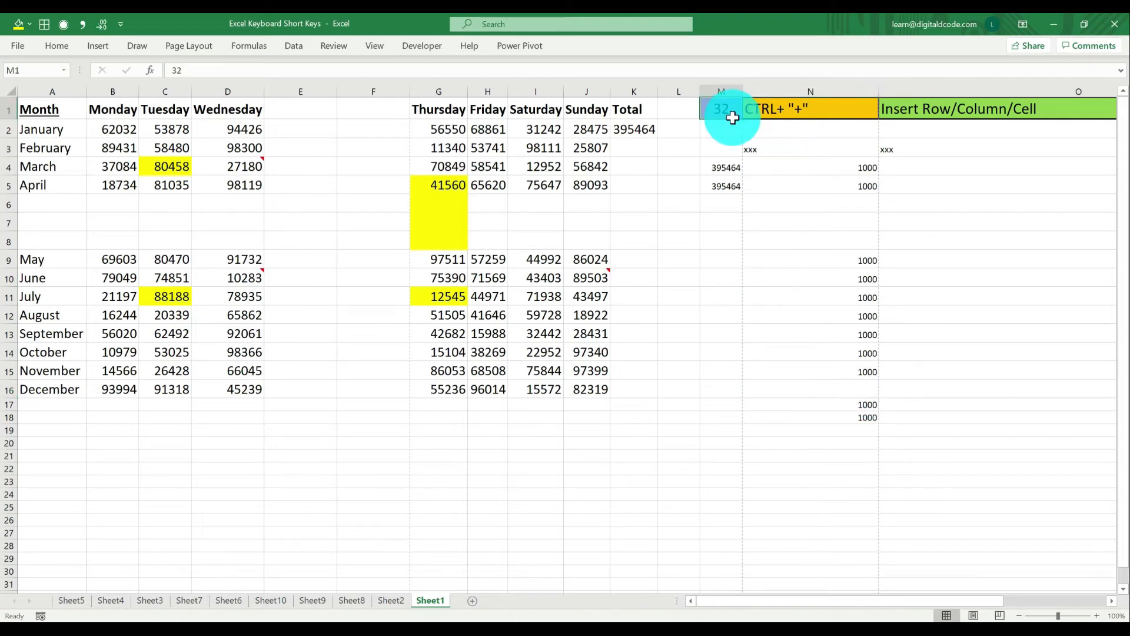
{"action": "type", "text": "33"}
{"action": "key", "text": "Return"}
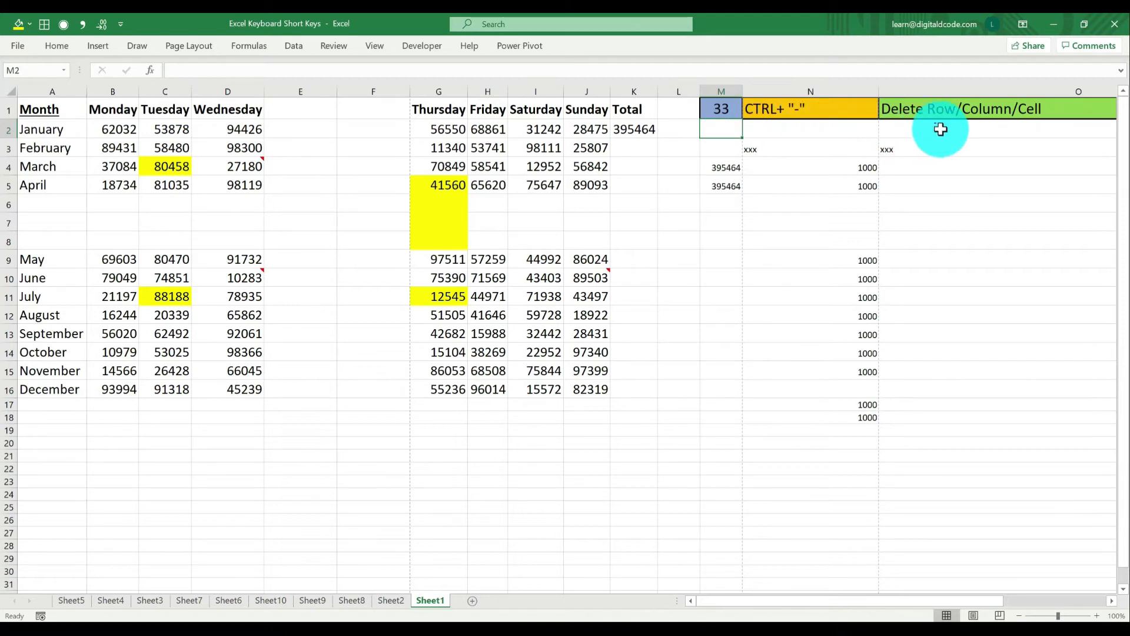
Delete the three blank rows above the May row, rows 6 to 8
{"action": "left_click", "coordinate": [415, 203]}
{"action": "key", "text": "shift+space"}
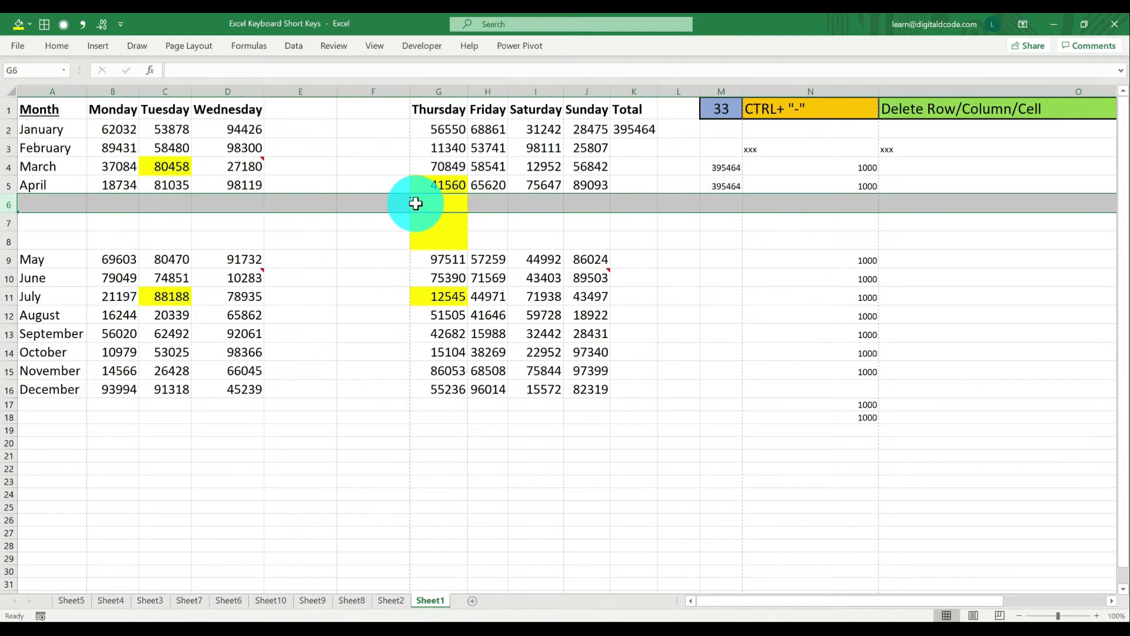
{"action": "key", "text": "ctrl+minus"}
{"action": "key", "text": "ctrl+minus"}
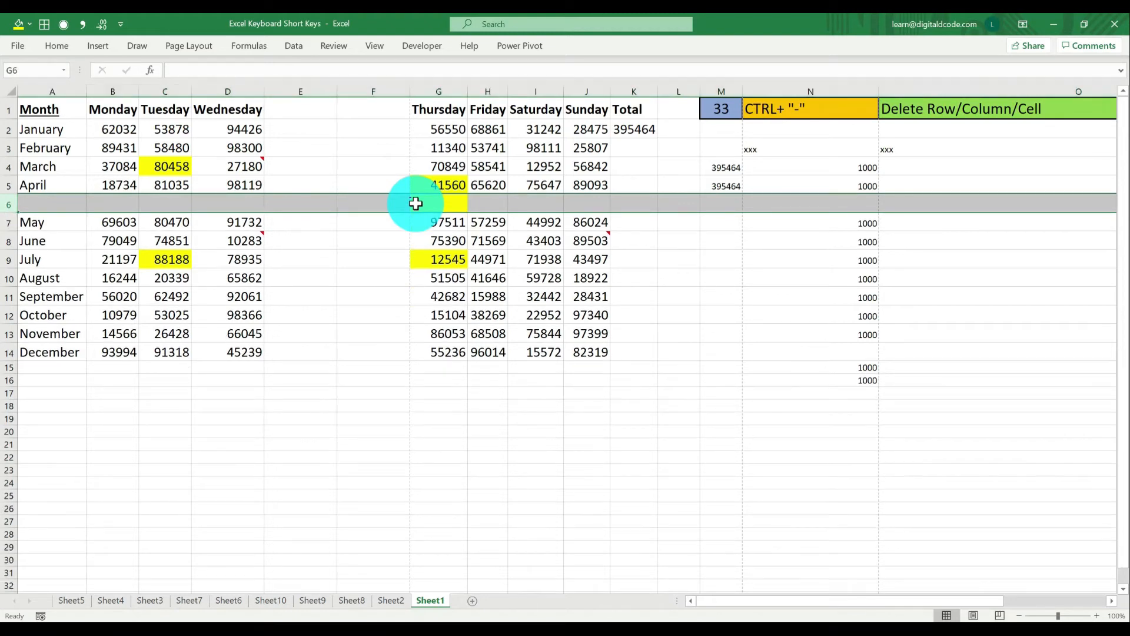
{"action": "key", "text": "ctrl+minus"}
Delete the two blank columns before the Thursday column, columns E and F
{"action": "key", "text": "Left"}
{"action": "key", "text": "Left"}
{"action": "key", "text": "ctrl+space"}
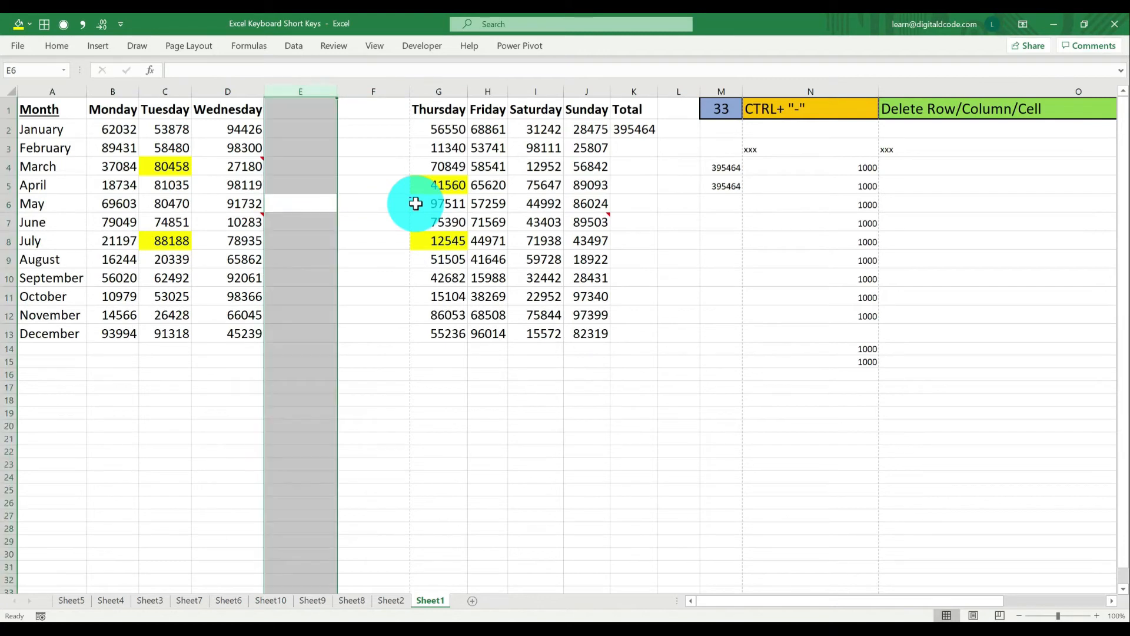
{"action": "key", "text": "shift+Right"}
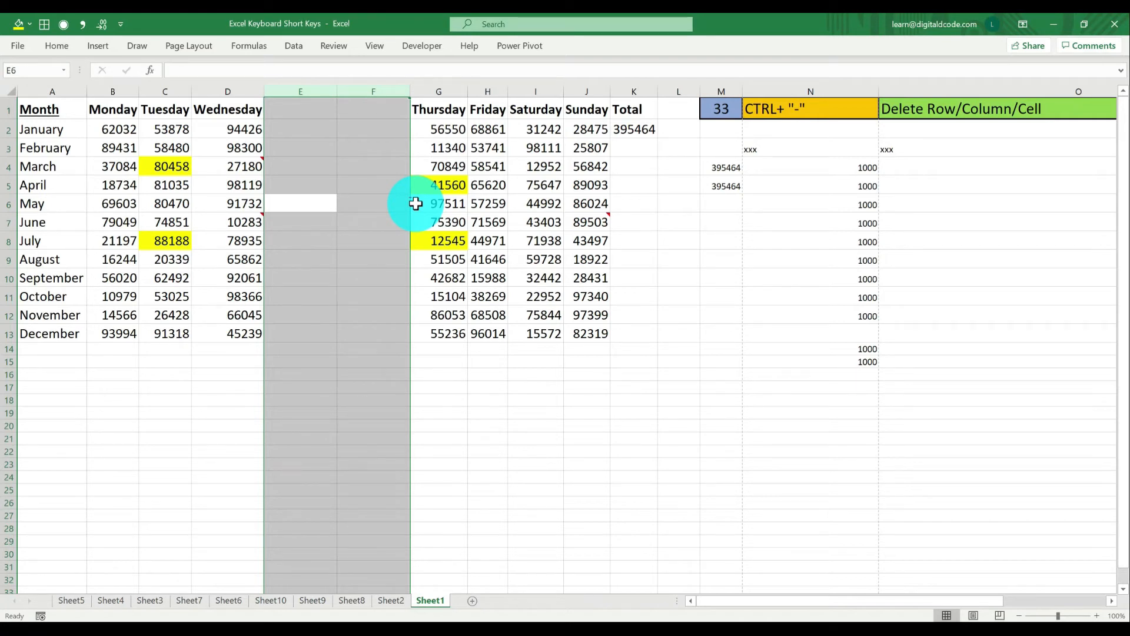
{"action": "key", "text": "ctrl+minus"}
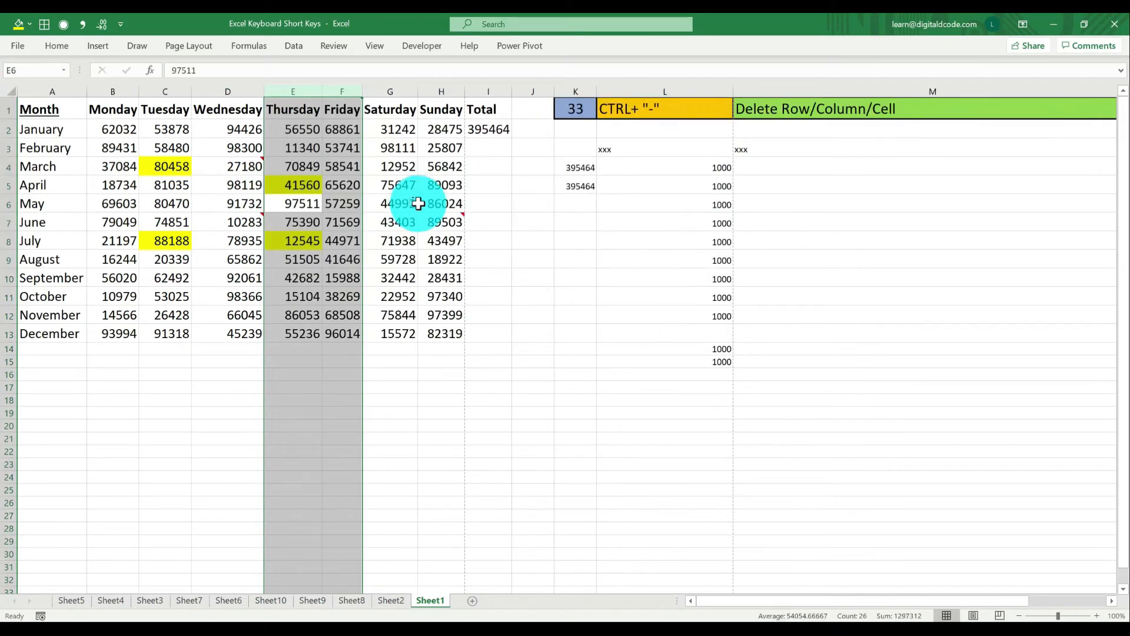
Set the shortcut number in cell K1 to 34
{"action": "left_click", "coordinate": [571, 108]}
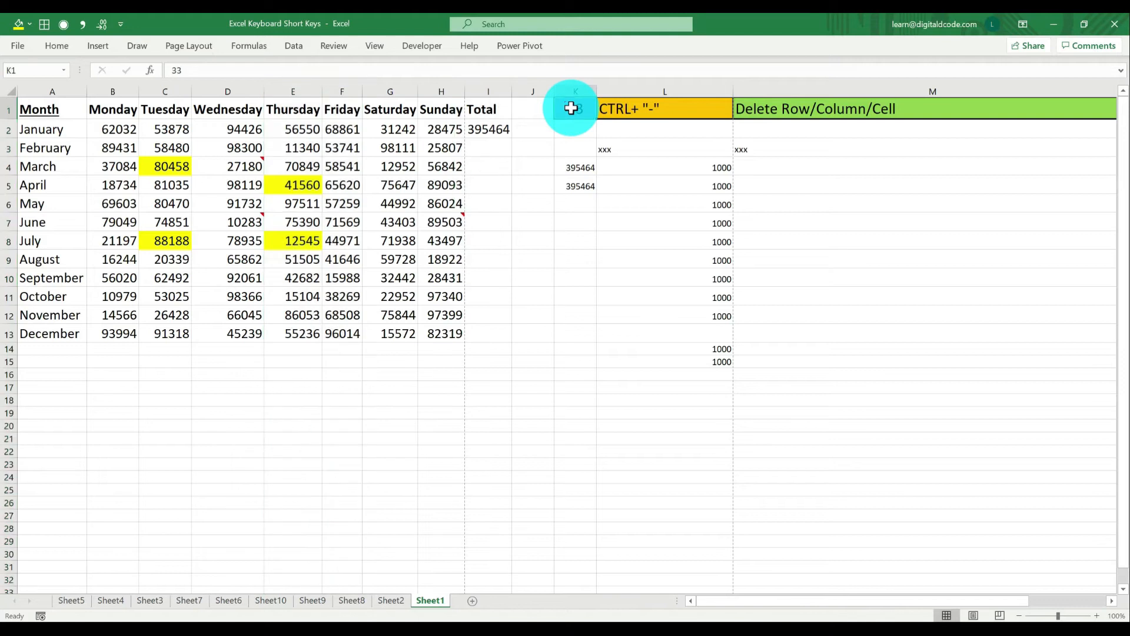
{"action": "type", "text": "34"}
{"action": "key", "text": "Return"}
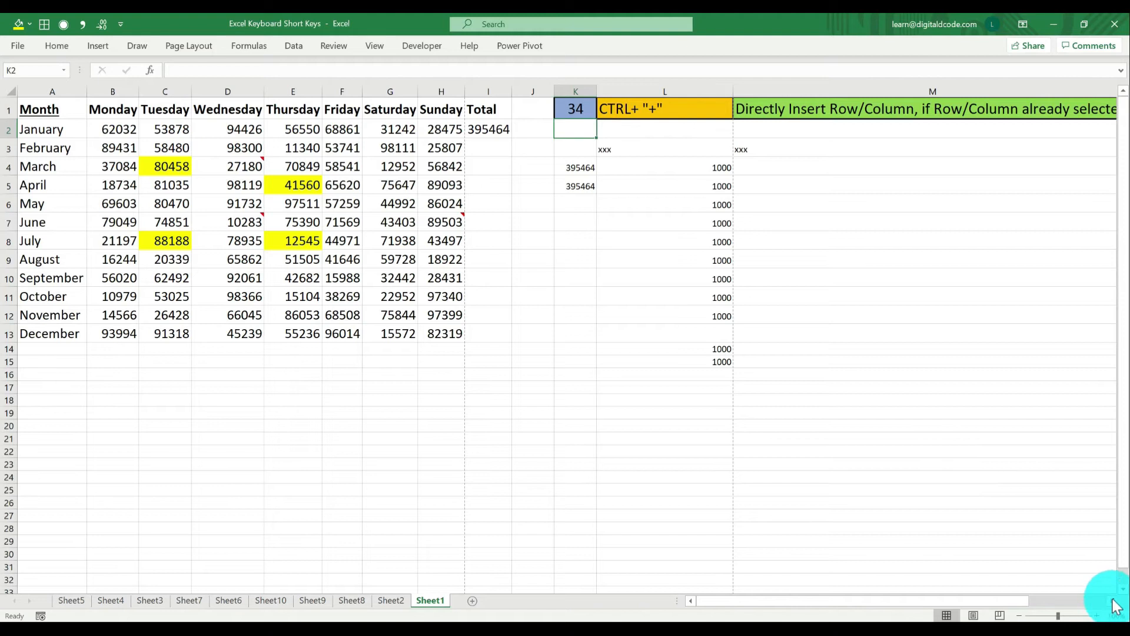
Insert a blank row above the May row from cell E6 with the Entire row option, and go to cell A6
{"action": "left_click", "coordinate": [1113, 600]}
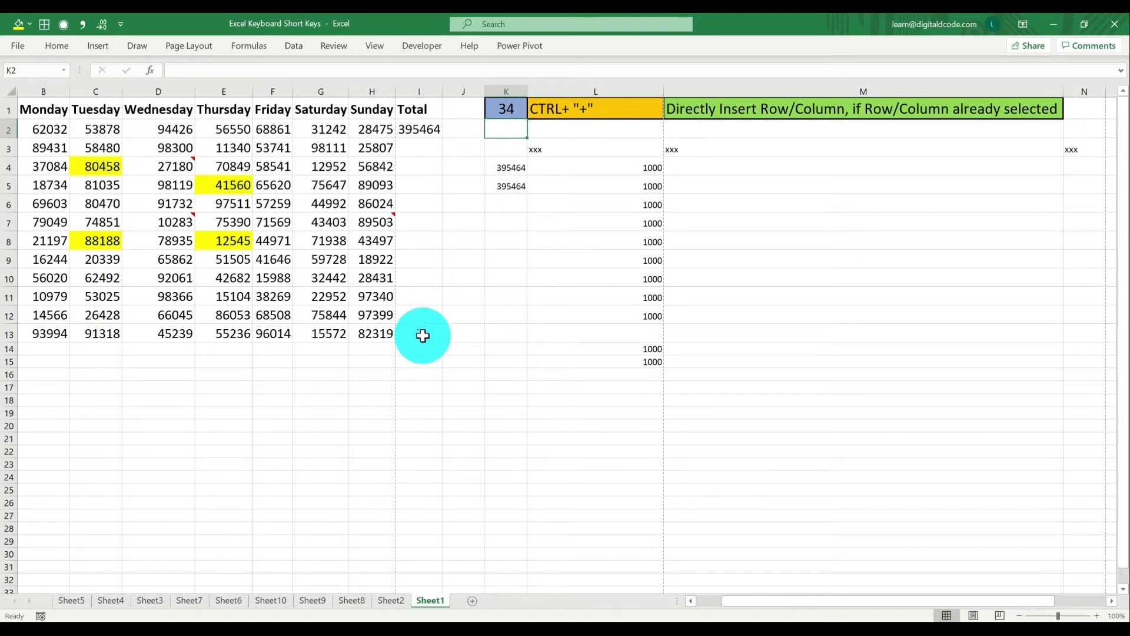
{"action": "left_click", "coordinate": [232, 207]}
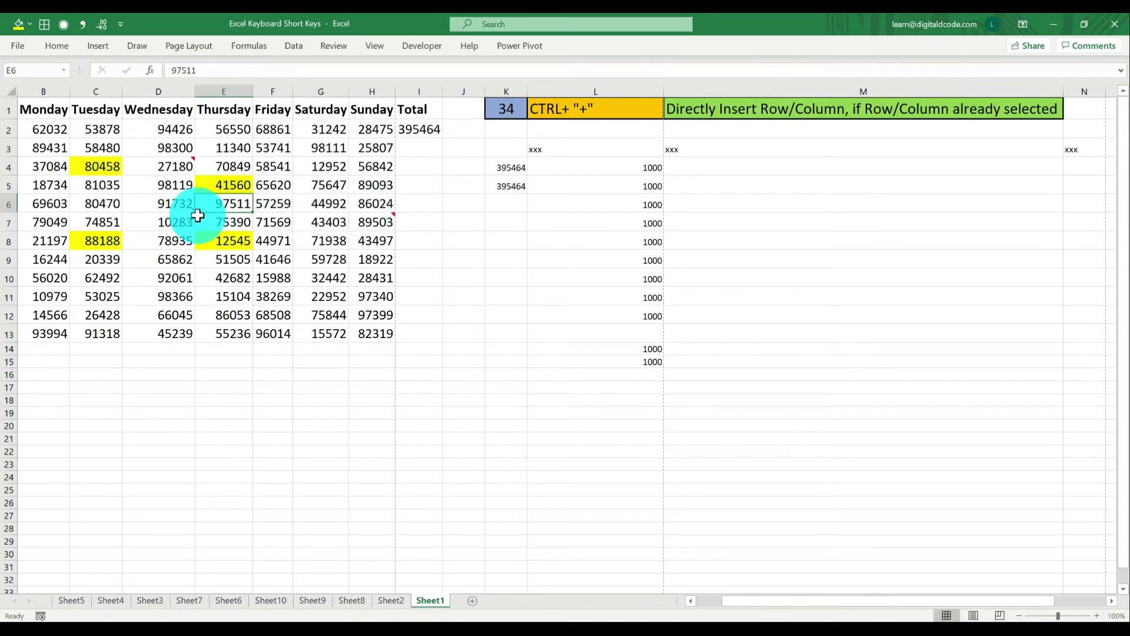
{"action": "key", "text": "ctrl+plus"}
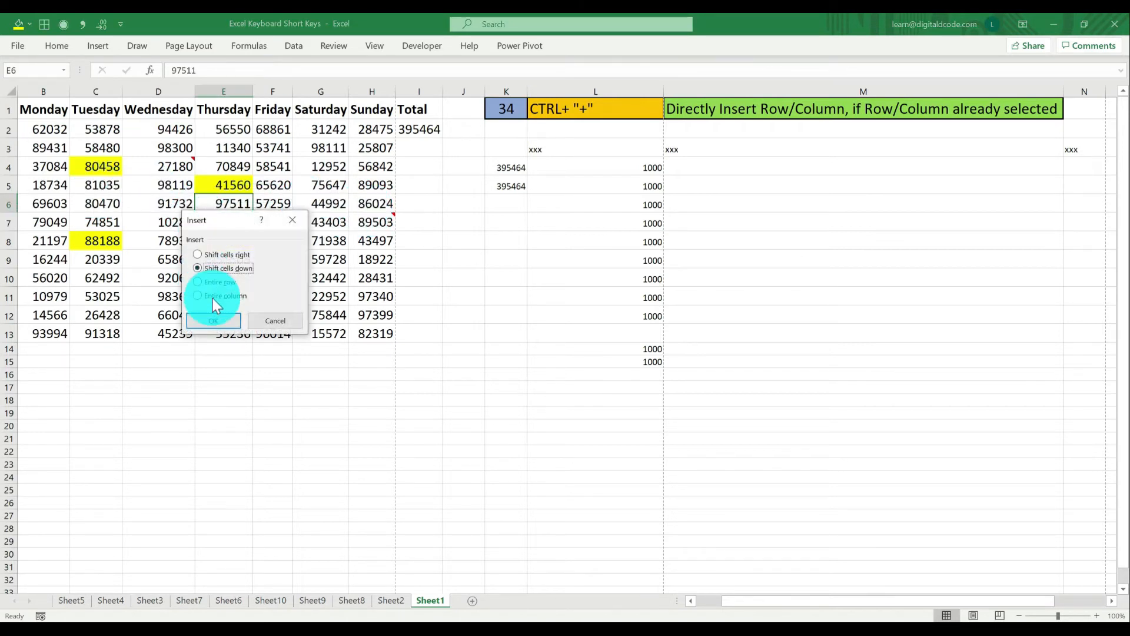
{"action": "left_click", "coordinate": [211, 283]}
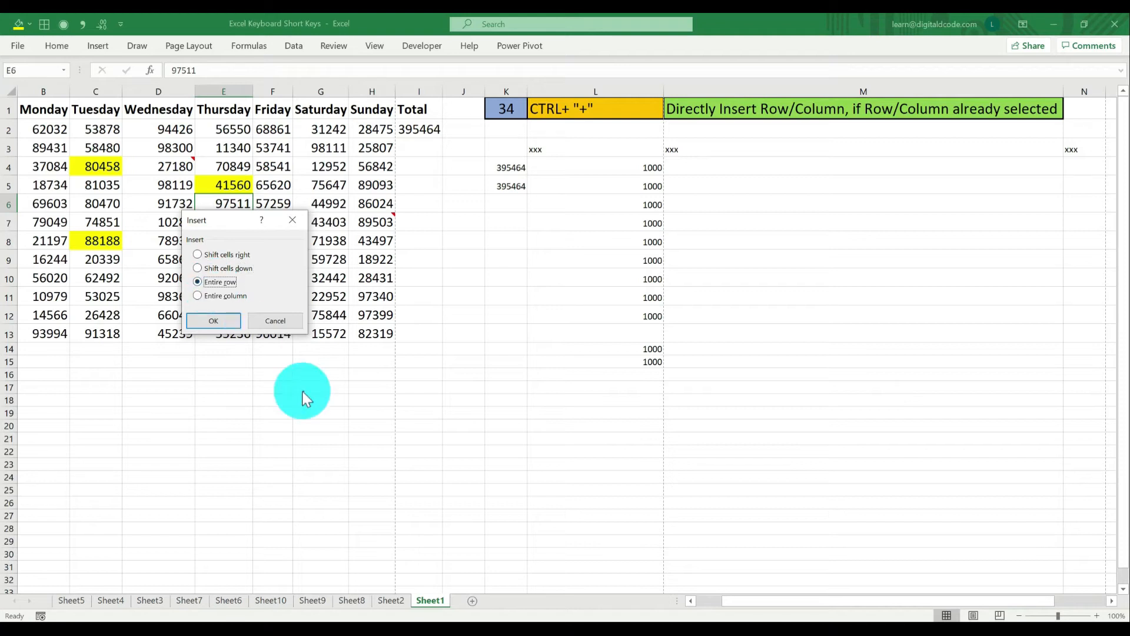
{"action": "left_click", "coordinate": [216, 320]}
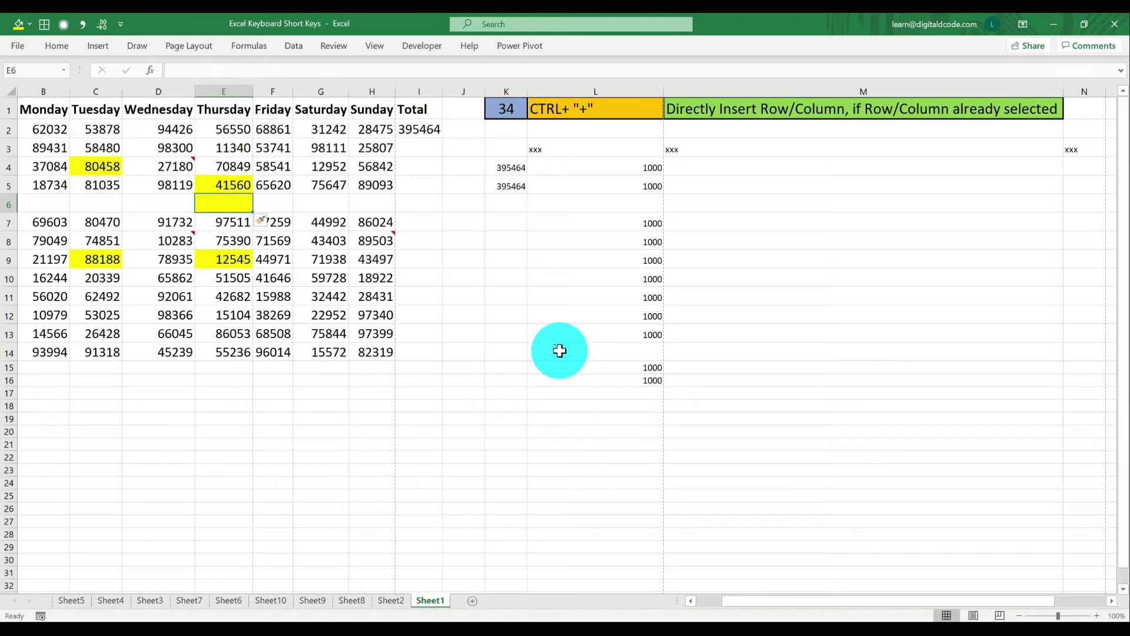
{"action": "key", "text": "Left"}
{"action": "key", "text": "Left"}
{"action": "key", "text": "Left"}
{"action": "key", "text": "Left"}
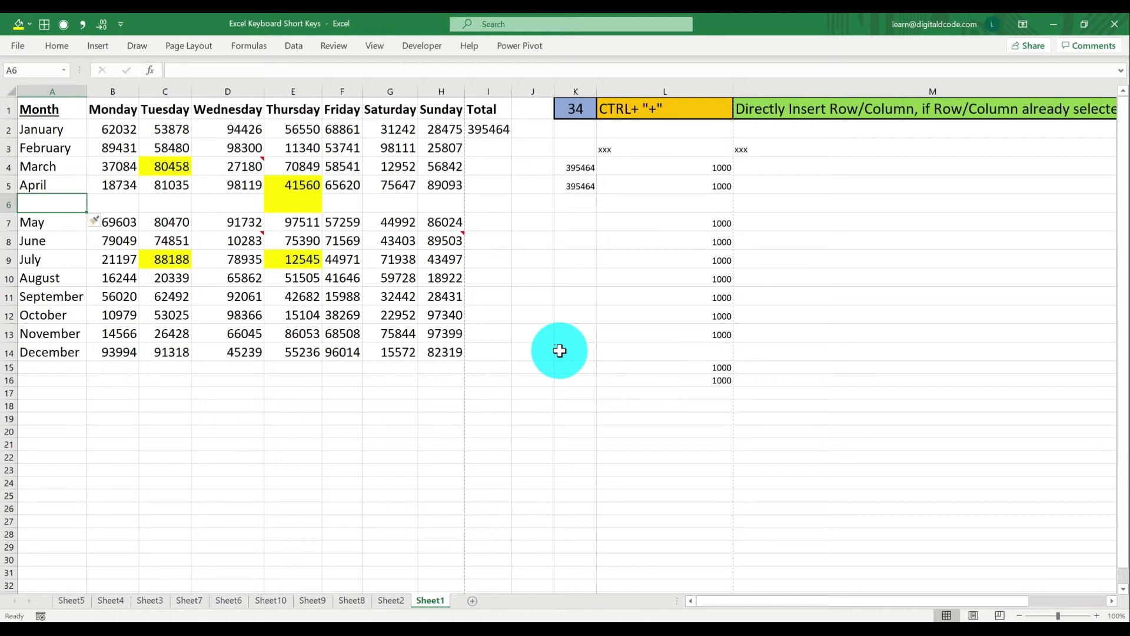
Repeat the last row insertion three times to add three more blank rows above the May row
{"action": "key", "text": "F4"}
{"action": "key", "text": "F4"}
{"action": "key", "text": "F4"}
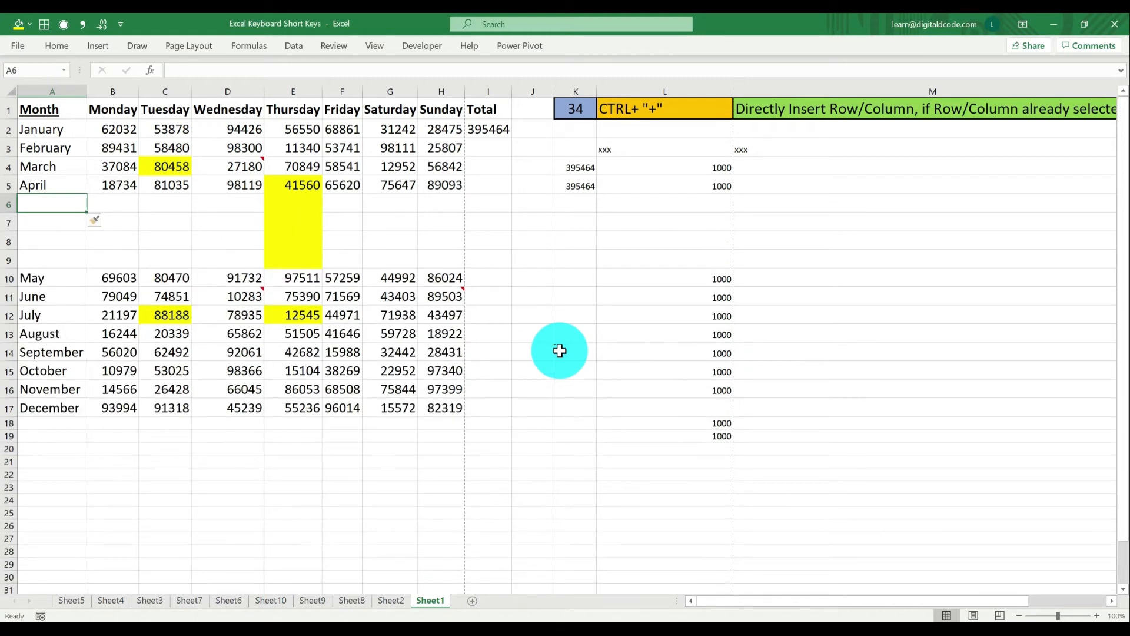
Delete the four blank rows 6 to 9 between April and May together as entire rows
{"action": "key", "text": "shift+Down"}
{"action": "key", "text": "shift+Down"}
{"action": "key", "text": "shift+Down"}
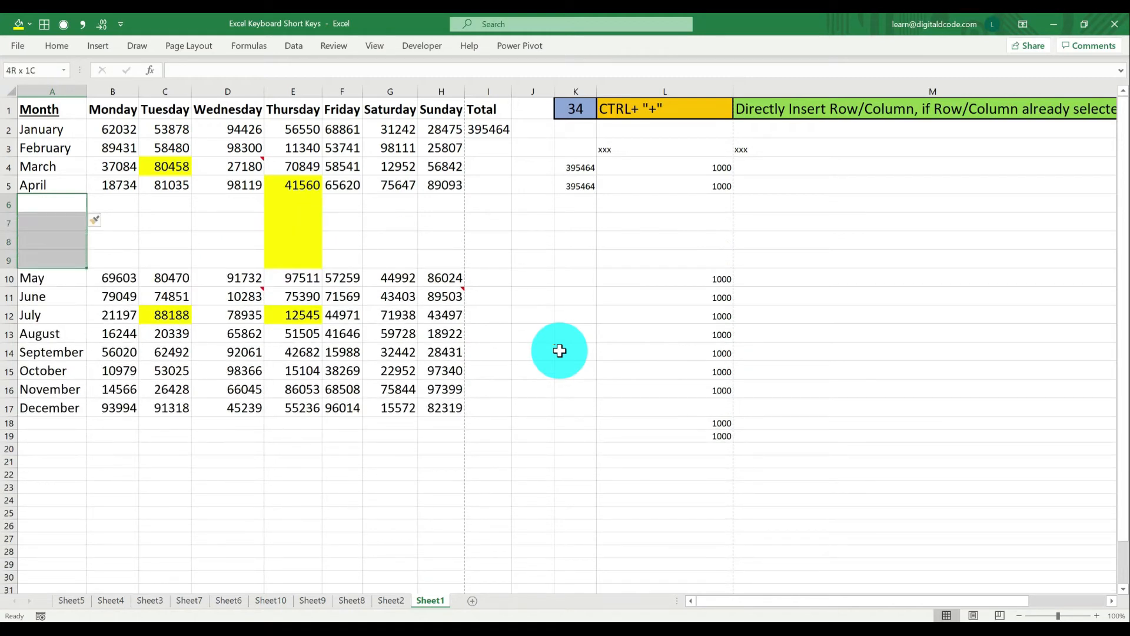
{"action": "key", "text": "shift+space"}
{"action": "key", "text": "ctrl+minus"}
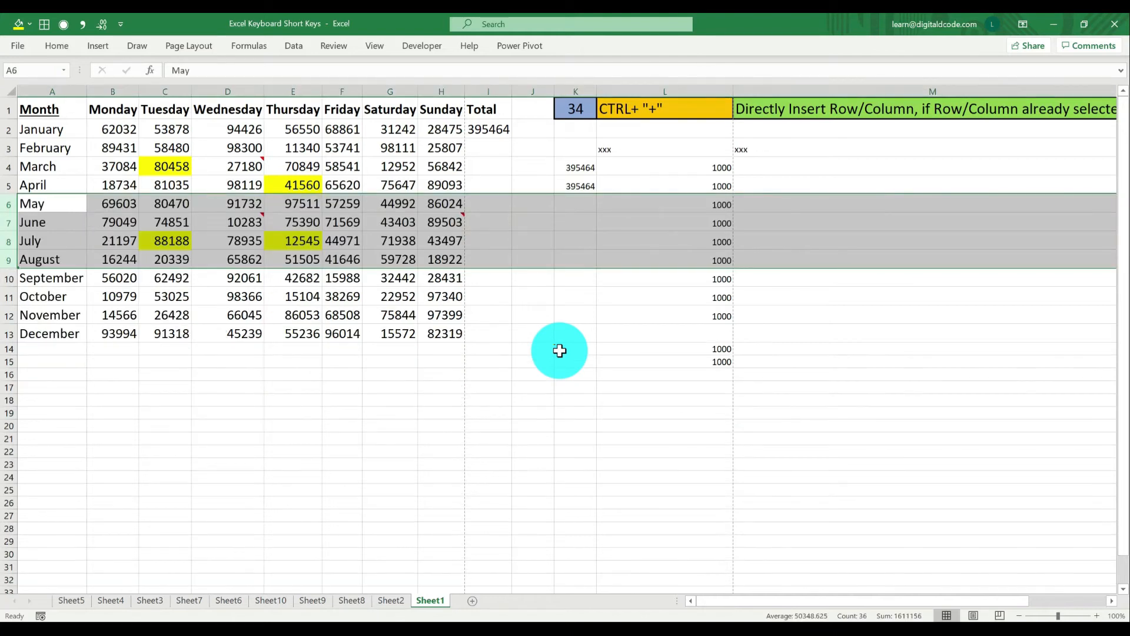
Enter 35 as the shortcut number in K1, and undo both that entry and the deletion of rows 6 to 9
{"action": "left_click", "coordinate": [580, 109]}
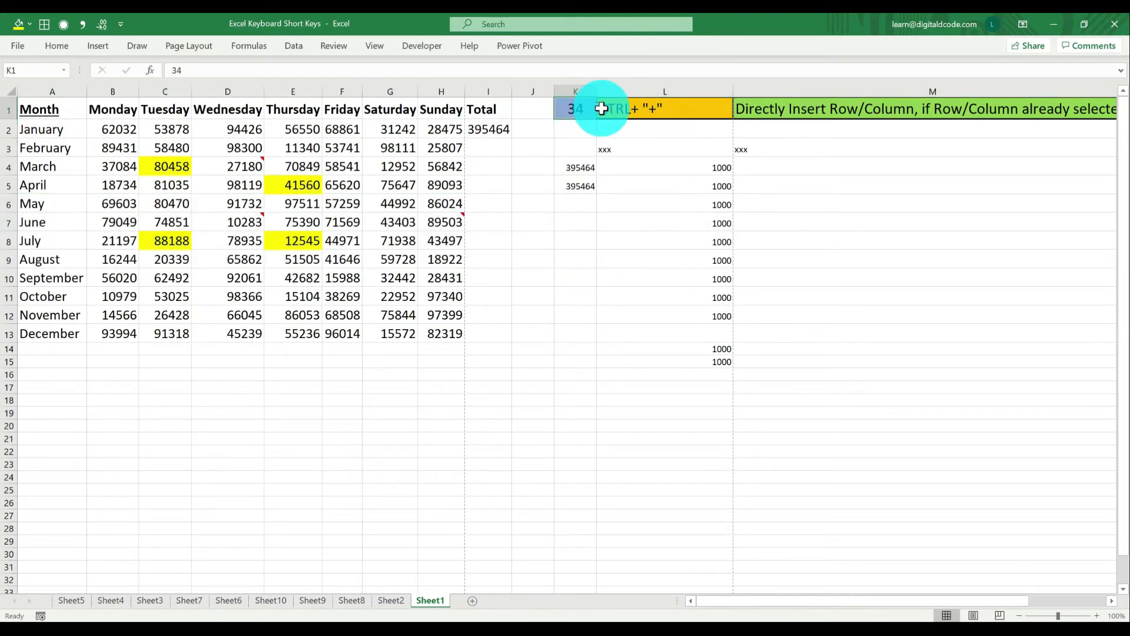
{"action": "type", "text": "35"}
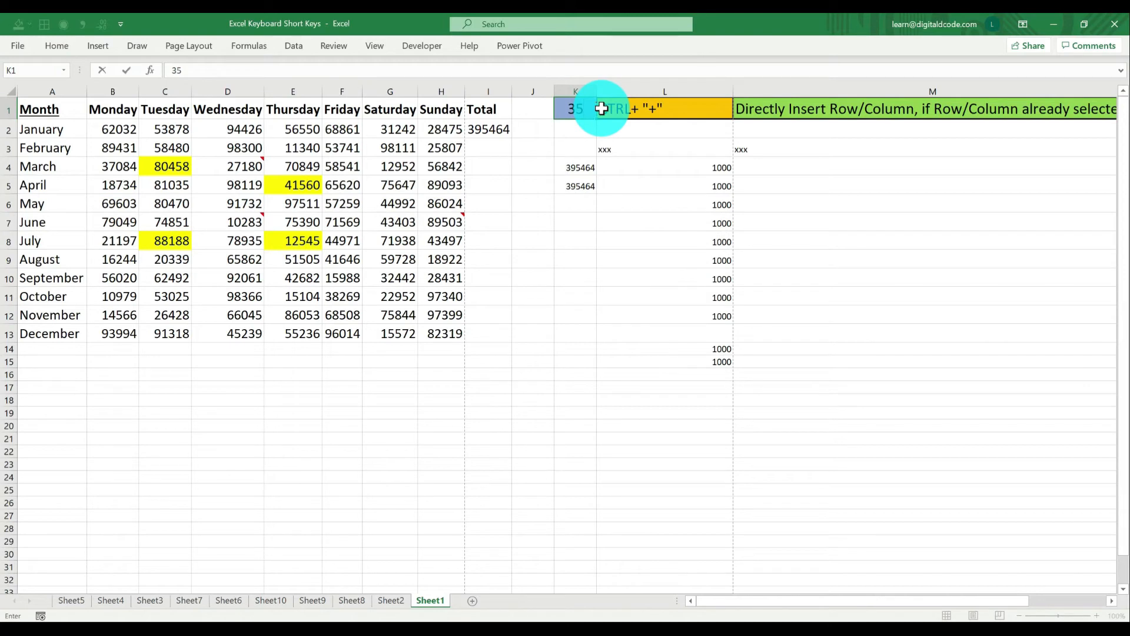
{"action": "key", "text": "Return"}
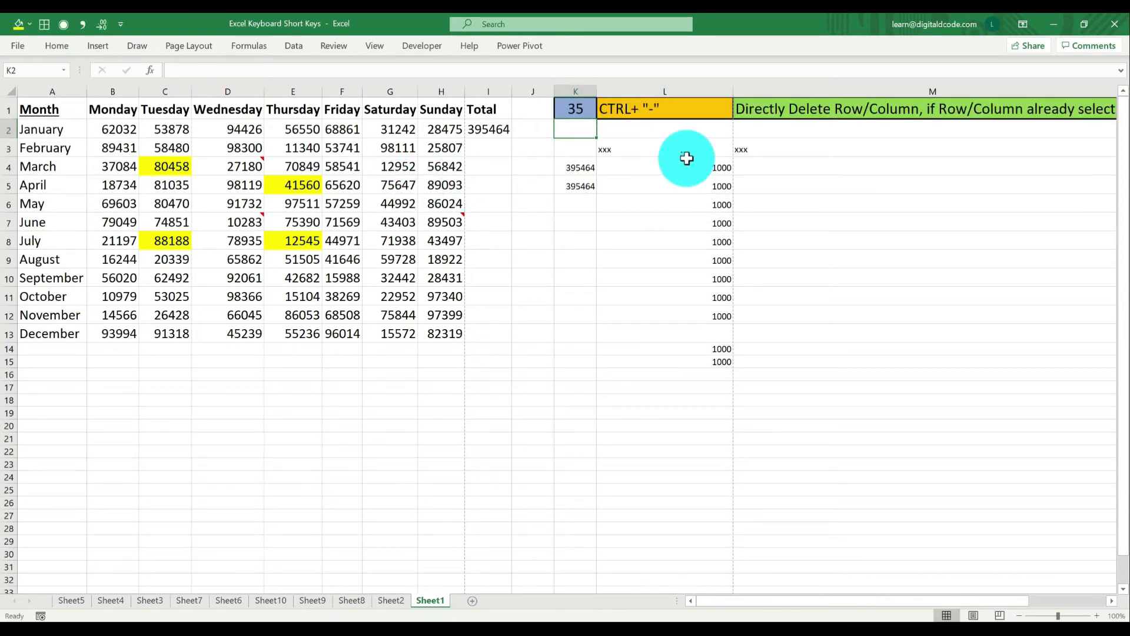
{"action": "key", "text": "ctrl+z"}
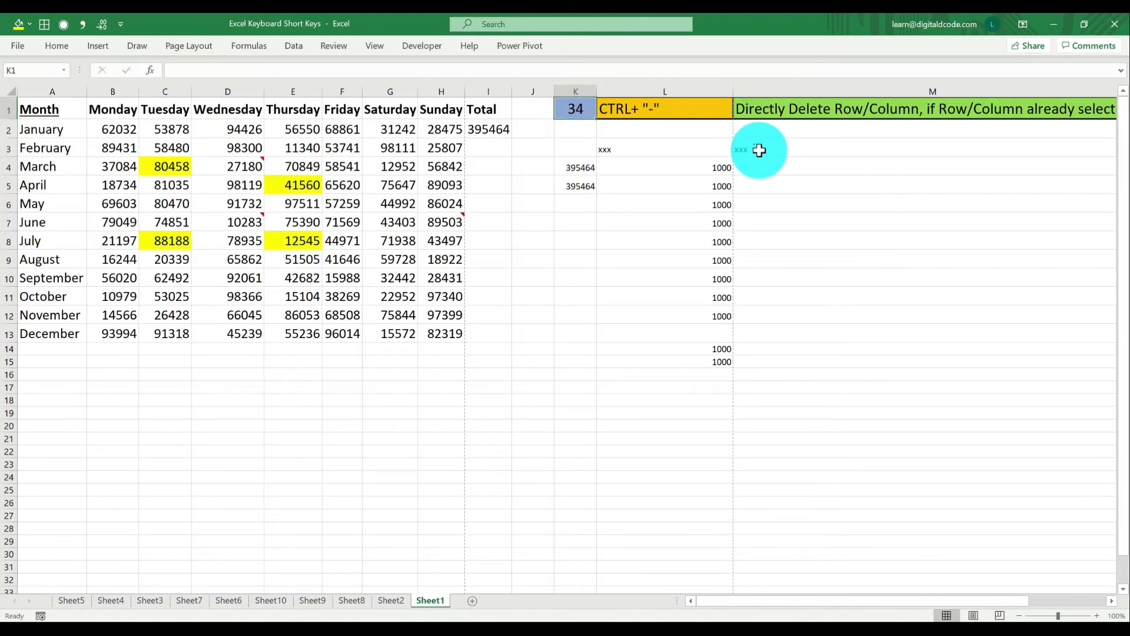
{"action": "key", "text": "ctrl+z"}
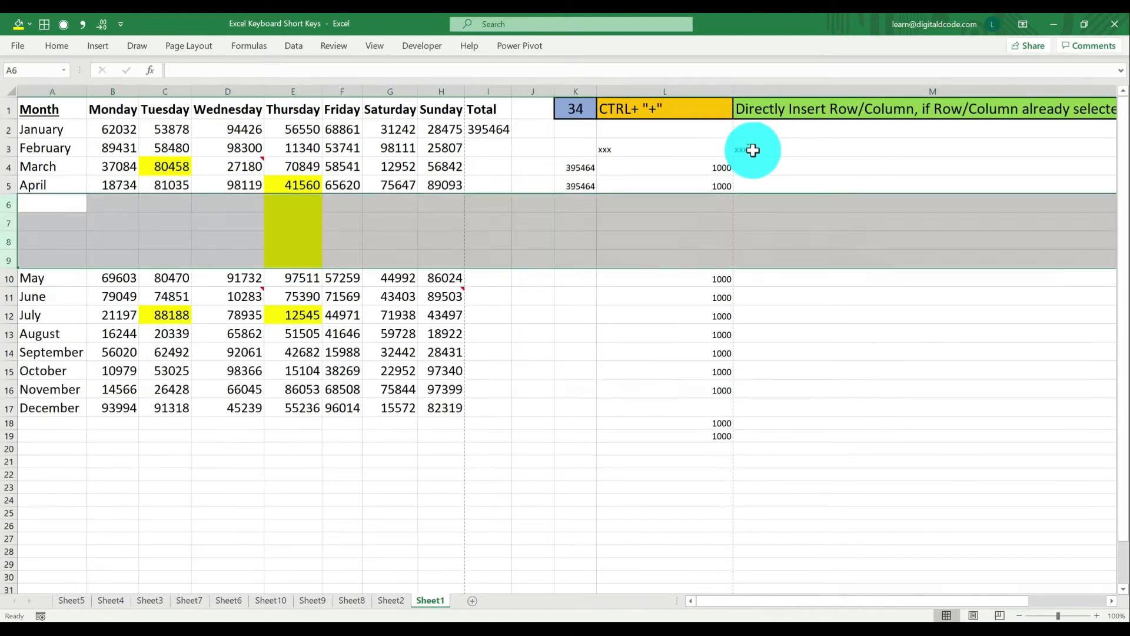
Set the shortcut number in cell K1 to 35
{"action": "left_click", "coordinate": [581, 110]}
{"action": "type", "text": "35"}
{"action": "key", "text": "Return"}
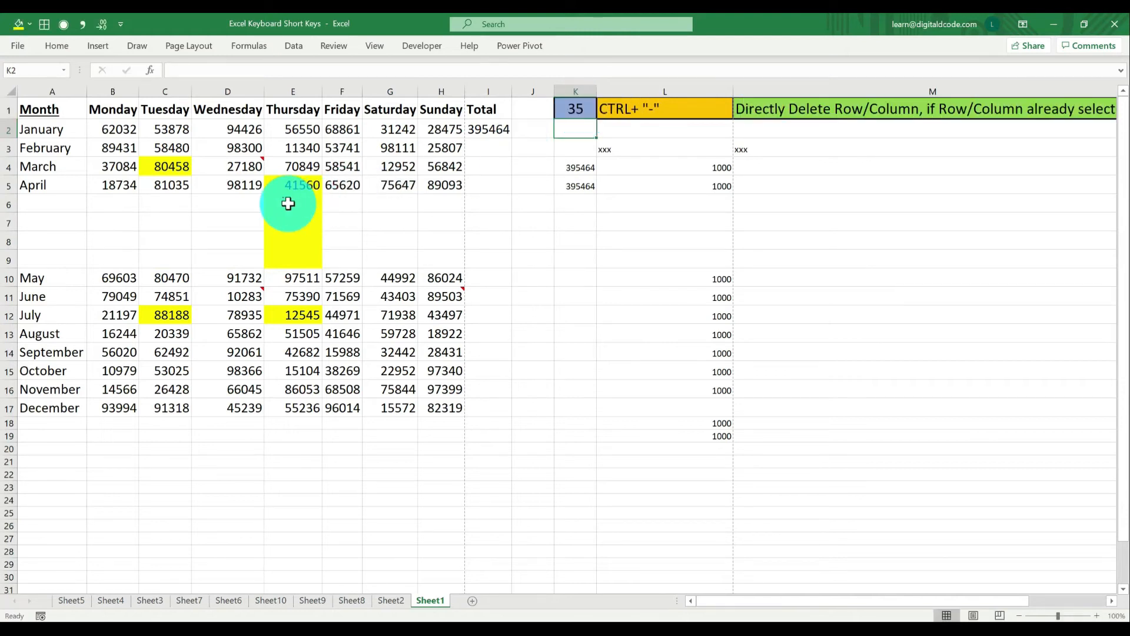
Starting from cell E6, delete the four blank rows between April and May one at a time with the Entire row option
{"action": "left_click", "coordinate": [288, 204]}
{"action": "key", "text": "ctrl+minus"}
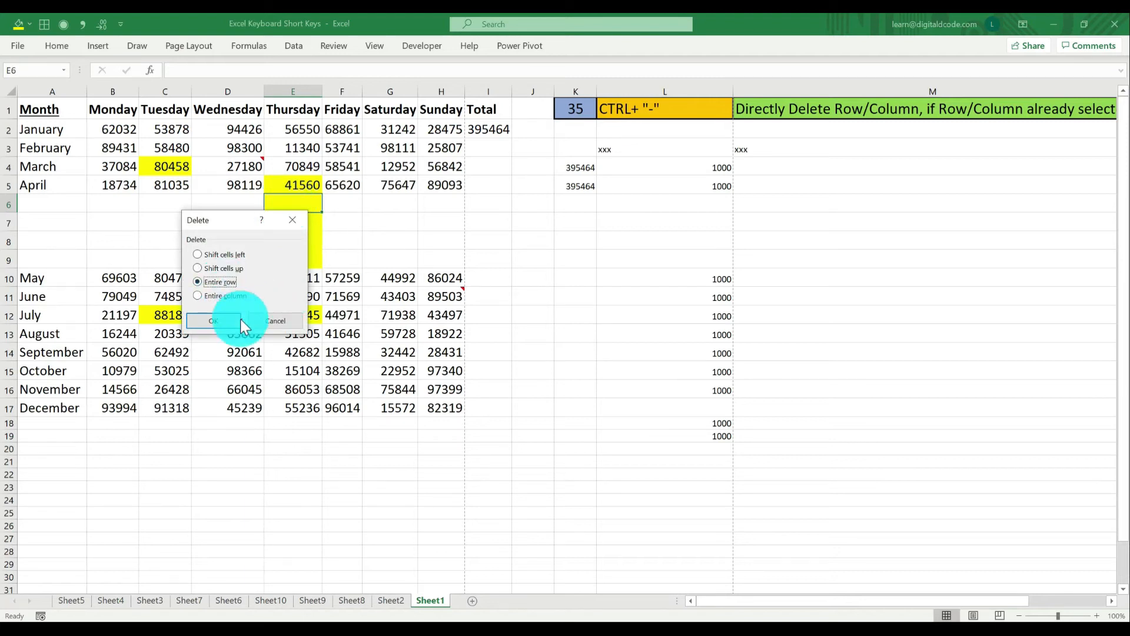
{"action": "key", "text": "Escape"}
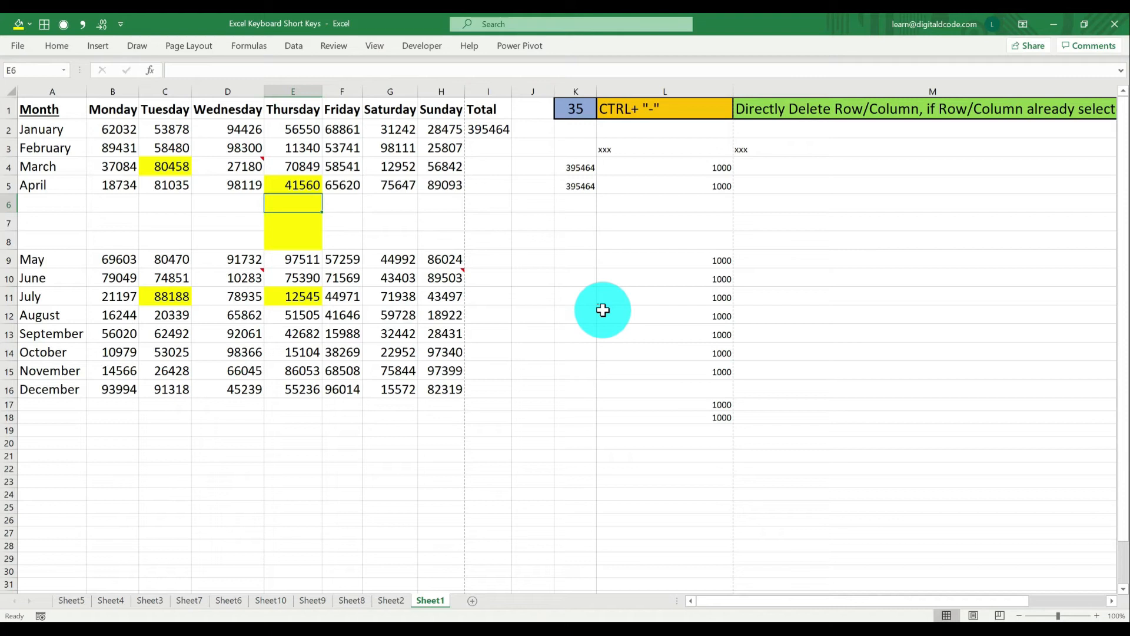
{"action": "key", "text": "ctrl+minus"}
{"action": "key", "text": "Return"}
{"action": "key", "text": "ctrl+minus"}
{"action": "key", "text": "Return"}
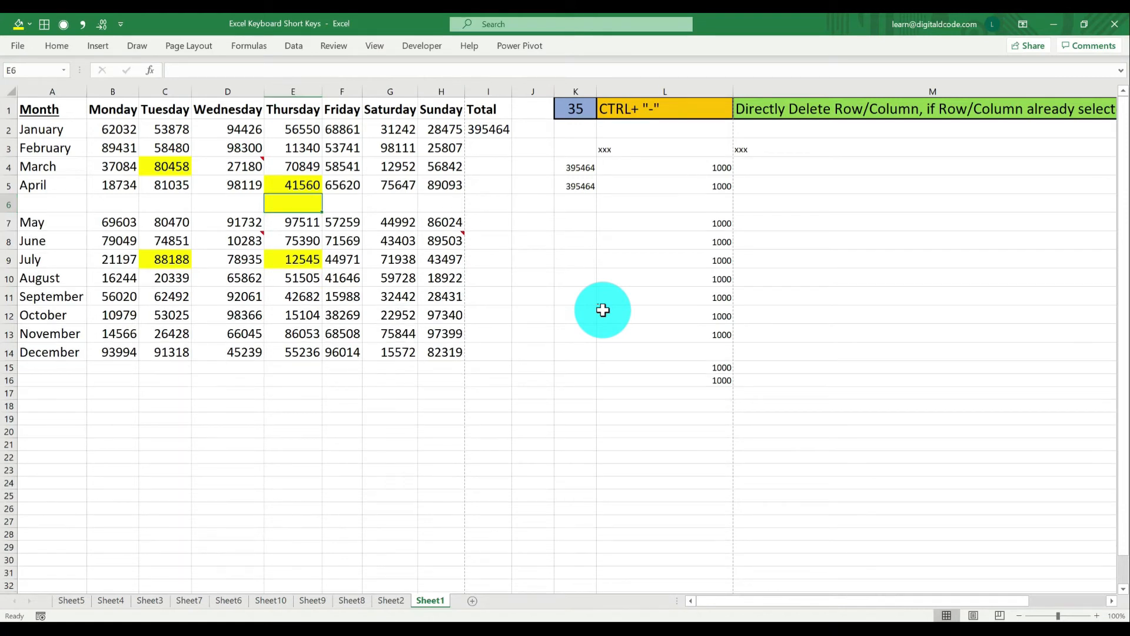
{"action": "key", "text": "ctrl+minus"}
{"action": "key", "text": "Return"}
Set the shortcut number in cell K1 to 36
{"action": "left_click", "coordinate": [585, 112]}
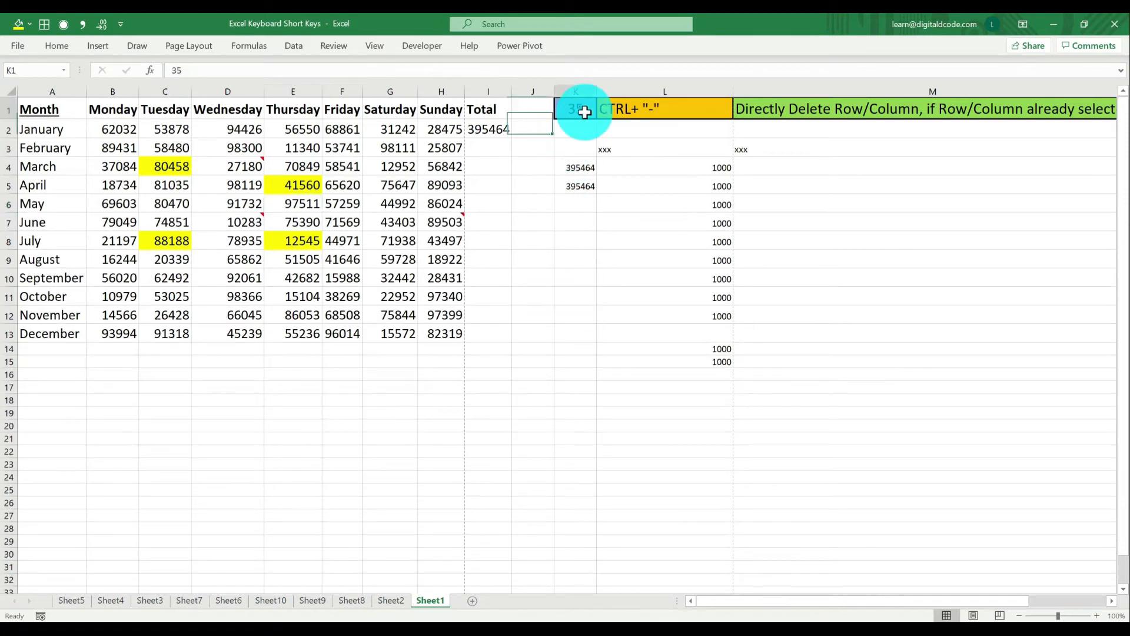
{"action": "type", "text": "36"}
{"action": "key", "text": "Return"}
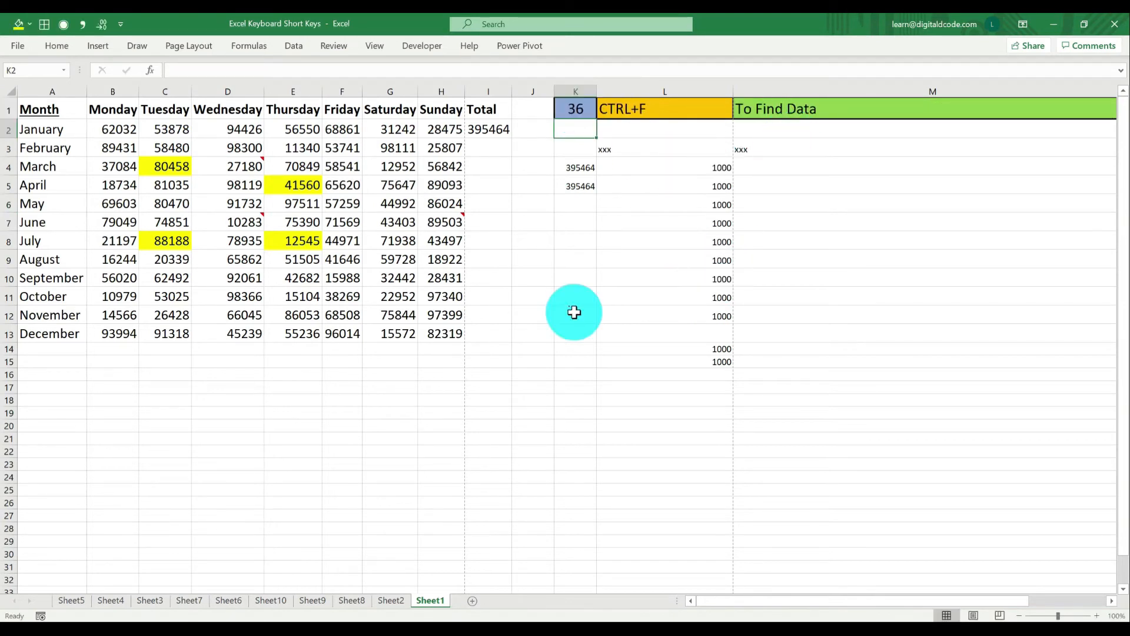
Enter the sample word Excel in cells K16 and G18 of Sheet1
{"action": "left_click", "coordinate": [564, 289]}
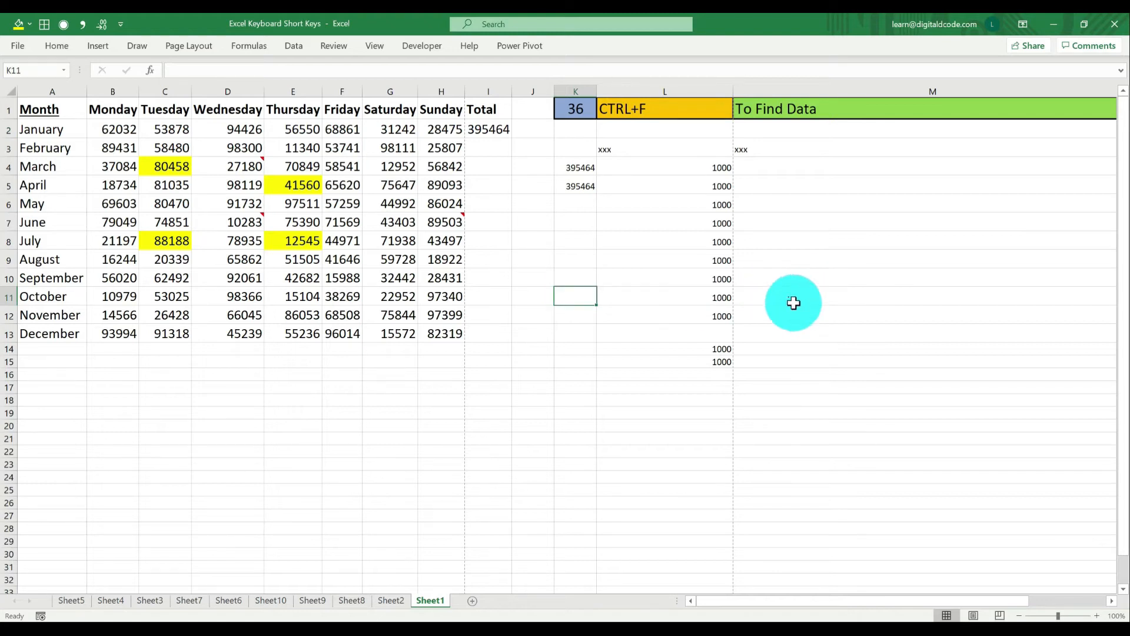
{"action": "left_click", "coordinate": [564, 370]}
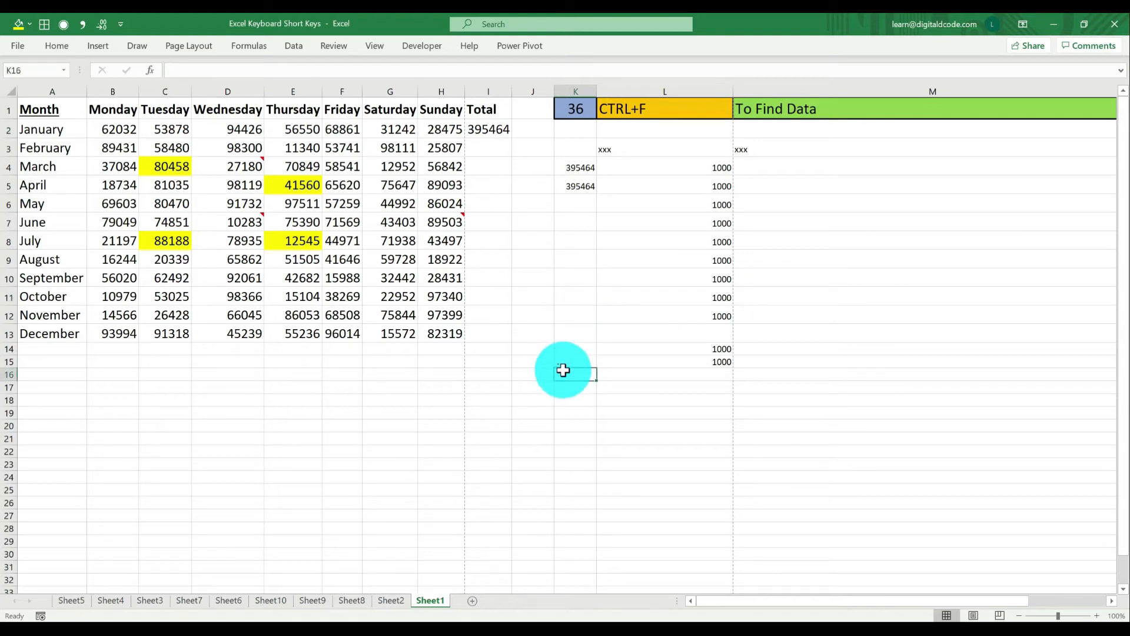
{"action": "key", "text": "Down"}
{"action": "key", "text": "Left"}
{"action": "key", "text": "Left"}
{"action": "key", "text": "Left"}
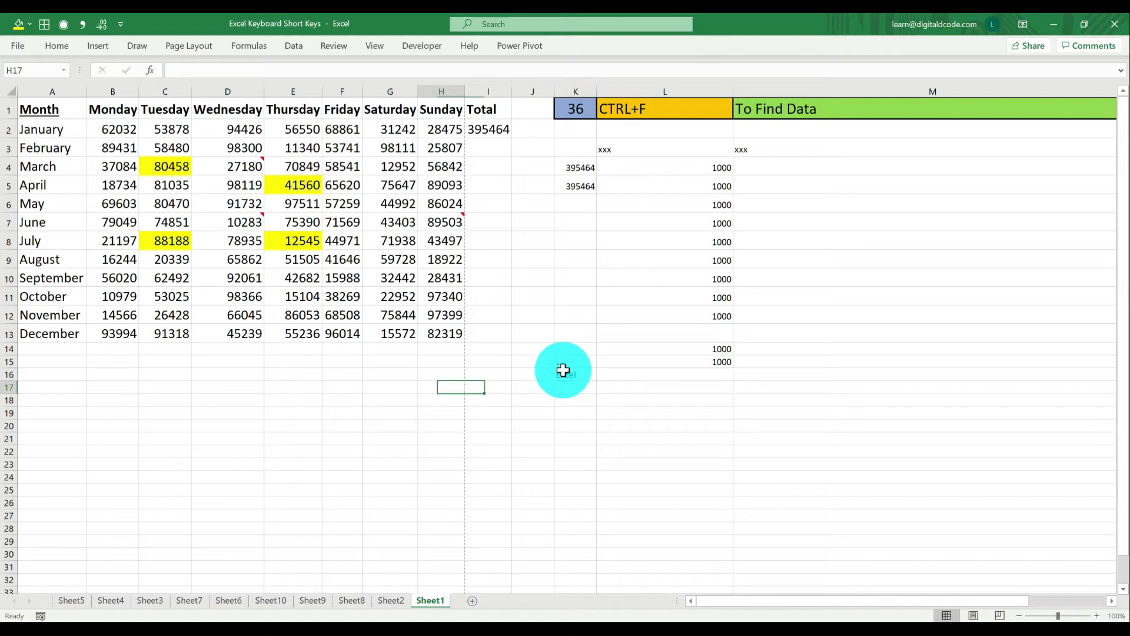
{"action": "key", "text": "Left"}
{"action": "key", "text": "Down"}
{"action": "type", "text": "Excel"}
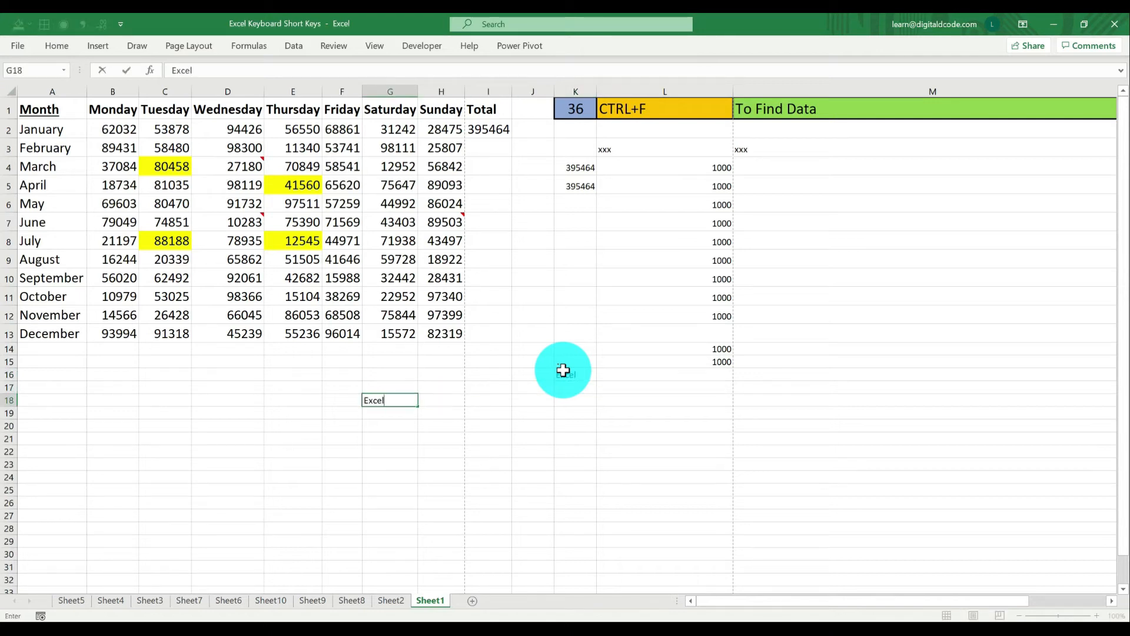
{"action": "key", "text": "Return"}
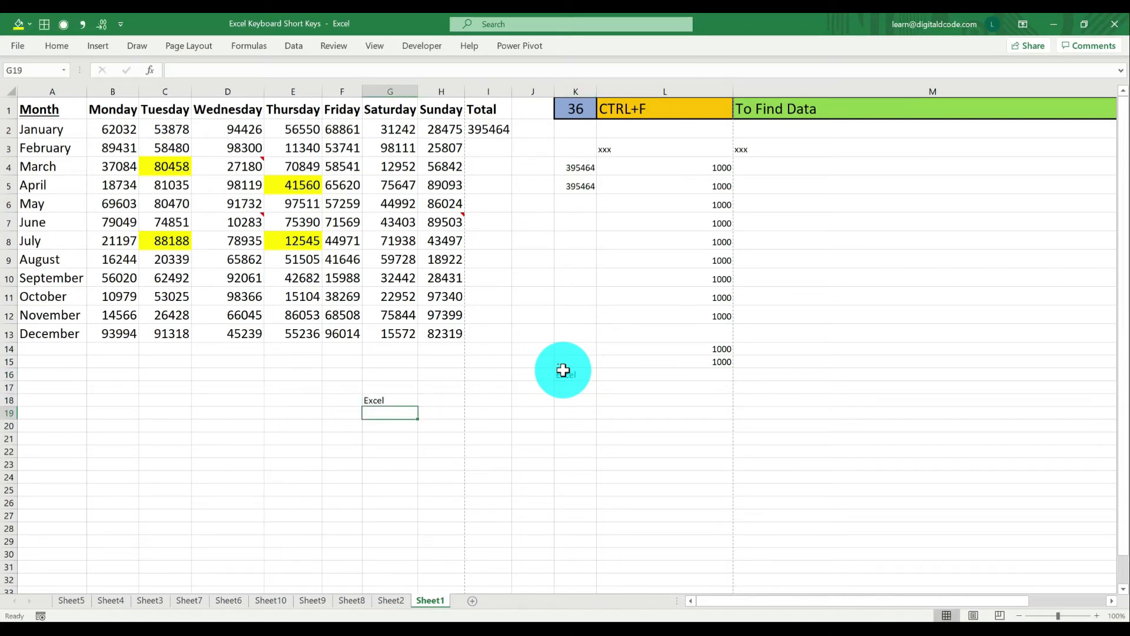
Find the word Excel on Sheet1, stepping through two matches and listing all of them, and close the search
{"action": "key", "text": "ctrl+f"}
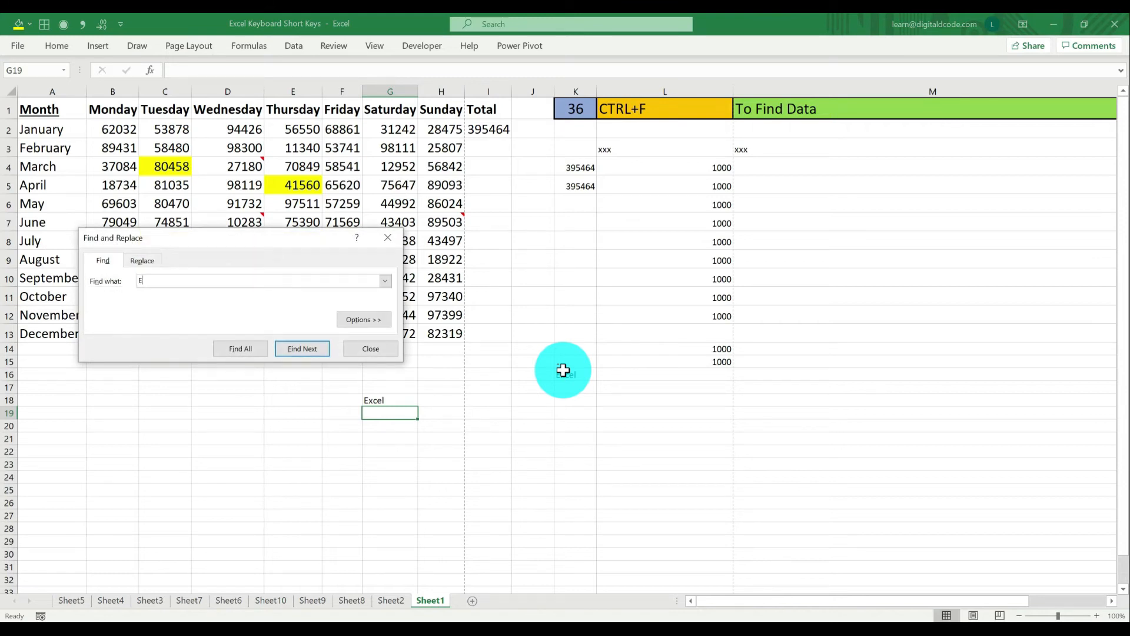
{"action": "key", "text": "Return"}
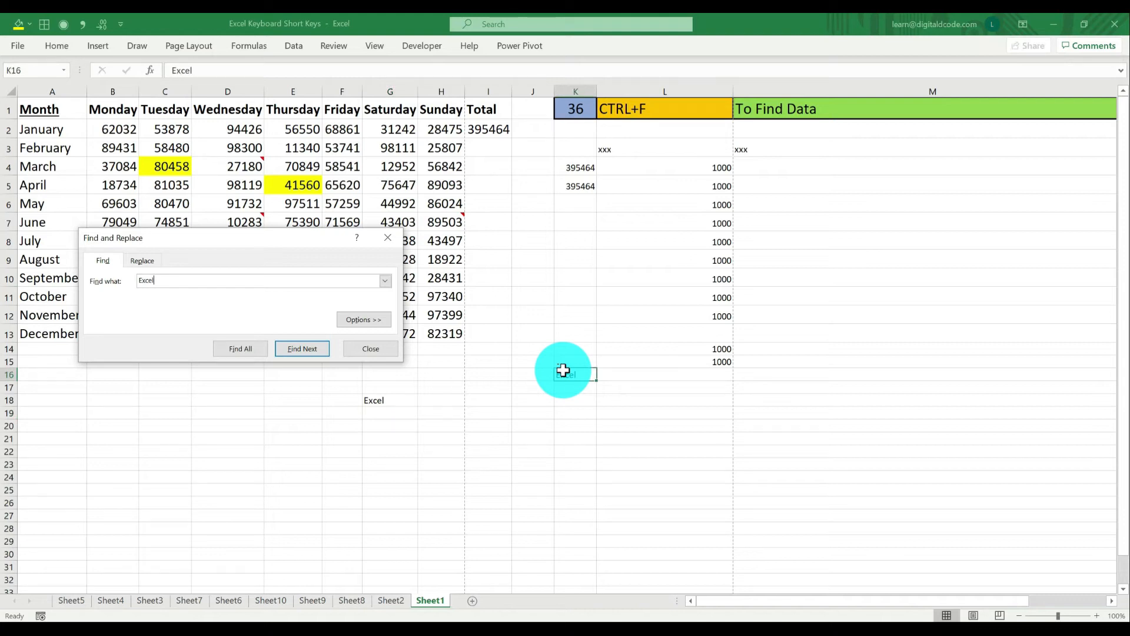
{"action": "key", "text": "Return"}
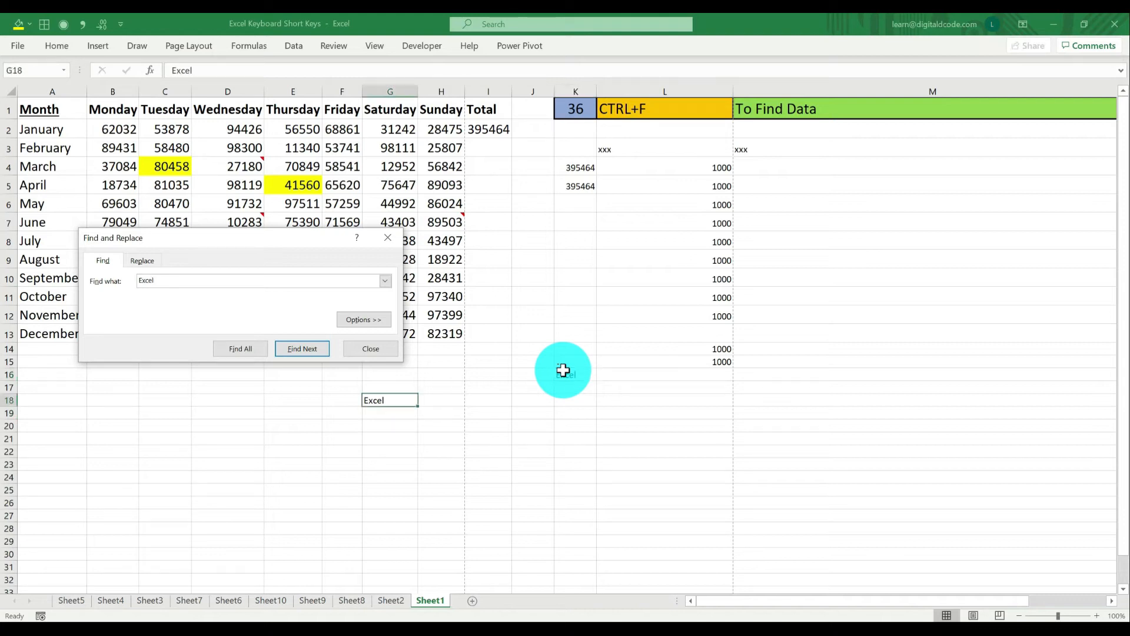
{"action": "left_click", "coordinate": [231, 352]}
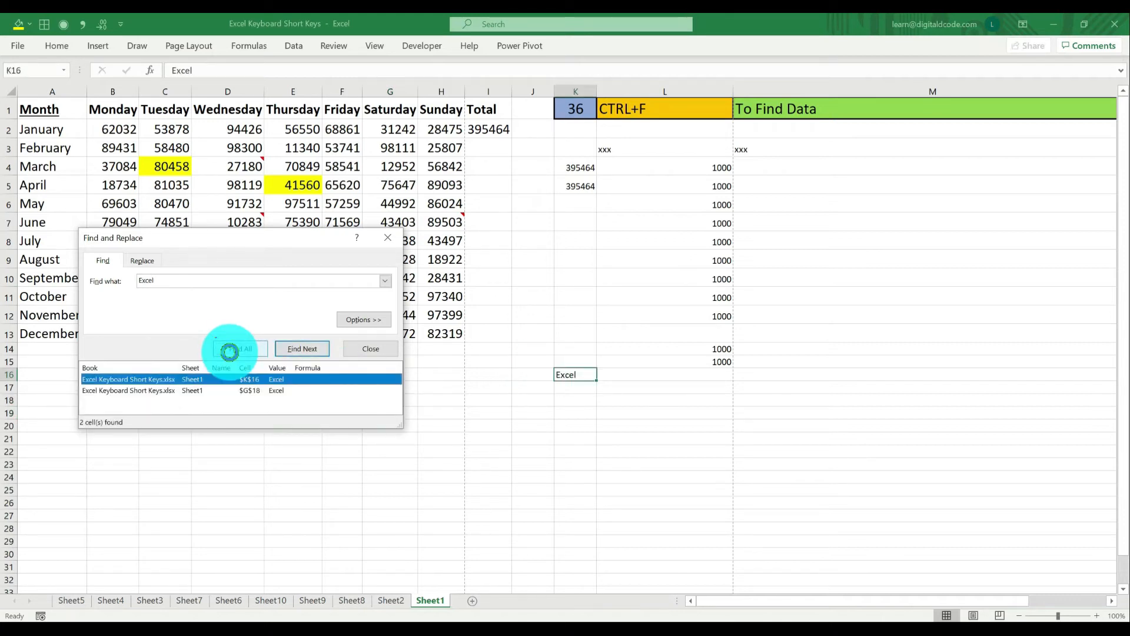
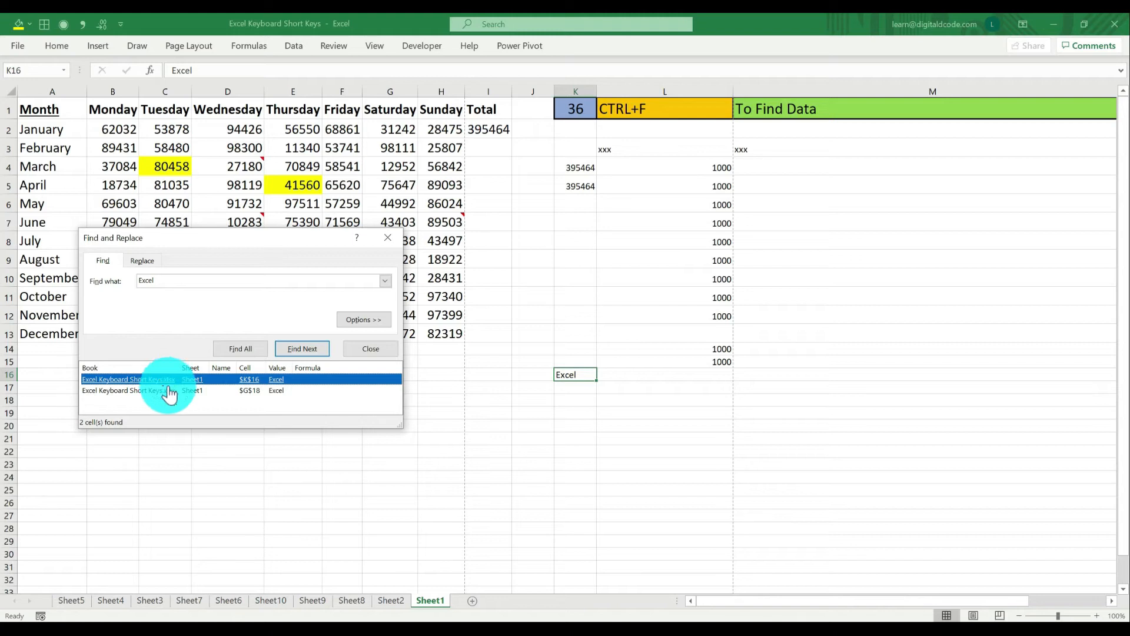
{"action": "left_click_drag", "start_coordinate": [170, 428], "coordinate": [170, 452]}
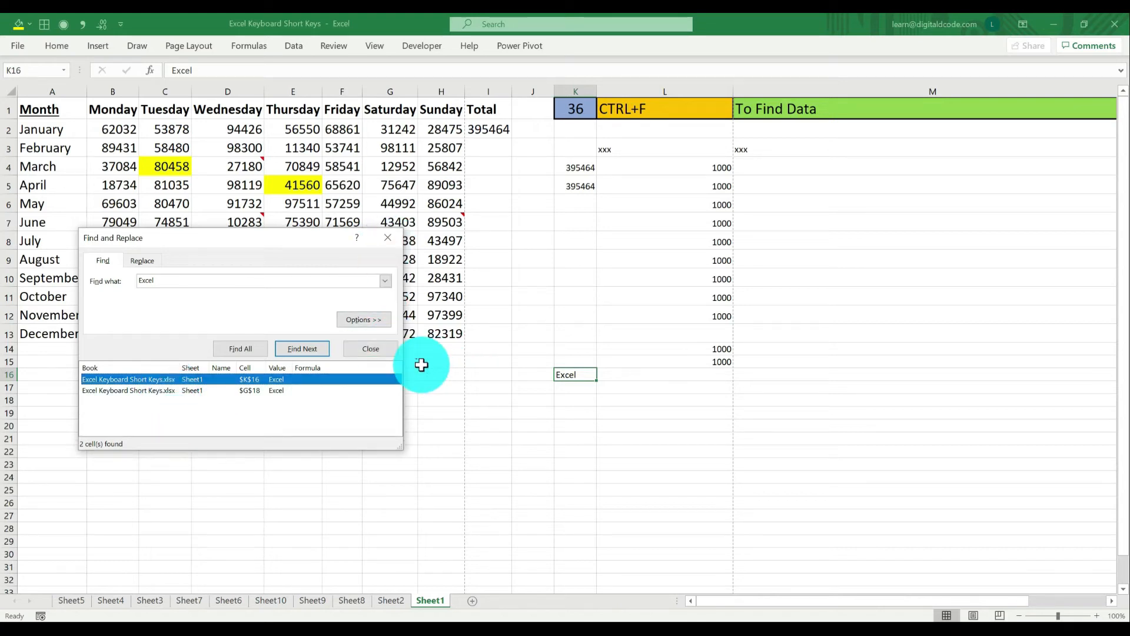
{"action": "key", "text": "Escape"}
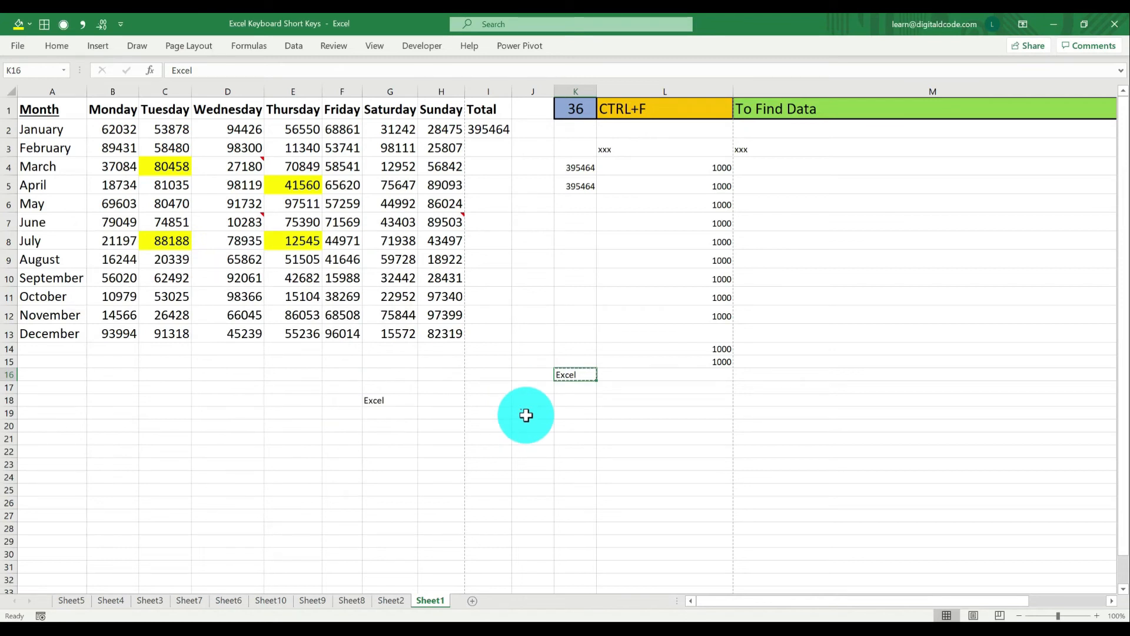
Place the word Excel in L13 on Sheet2, in an empty cell on Sheet8, and in G20 on Sheet10
{"action": "left_click", "coordinate": [401, 601]}
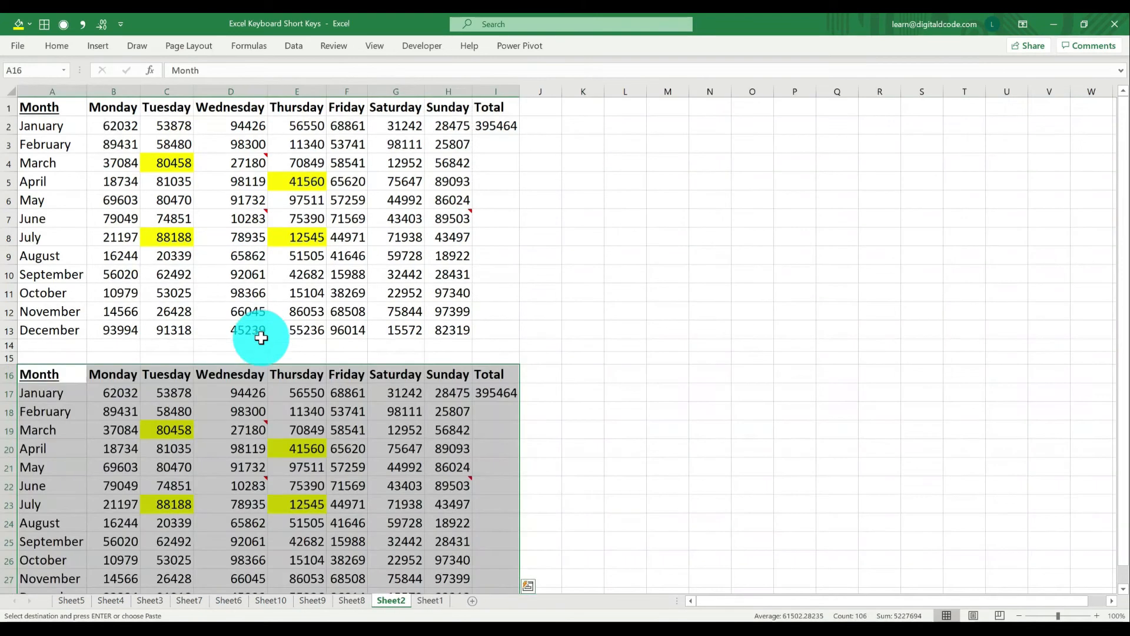
{"action": "left_click", "coordinate": [625, 329]}
{"action": "type", "text": "Excel"}
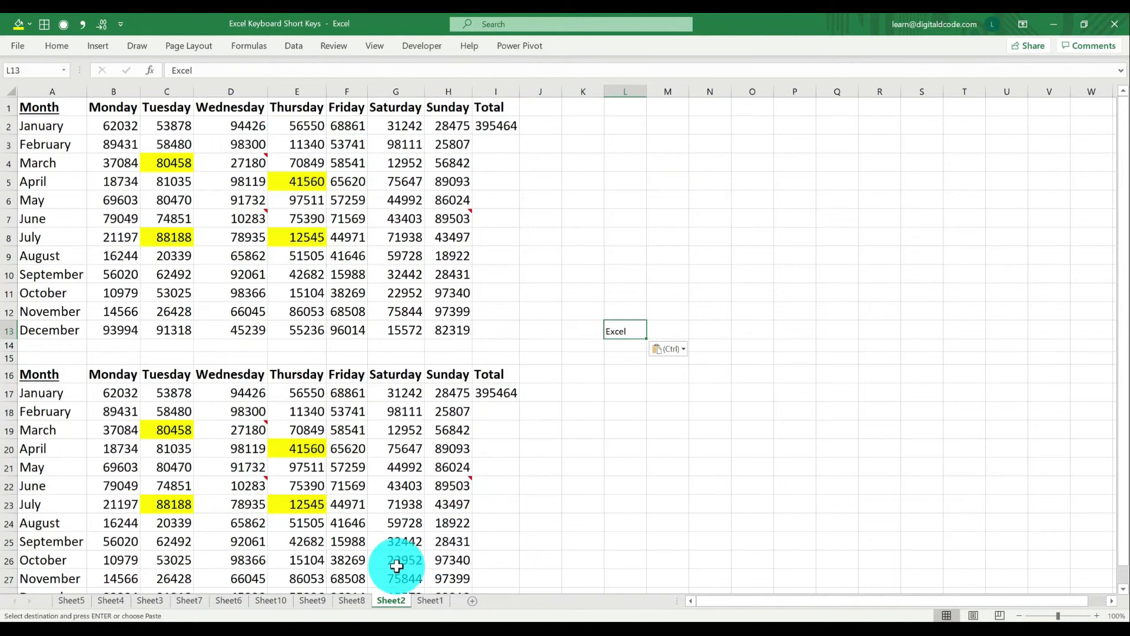
{"action": "left_click", "coordinate": [361, 600]}
{"action": "left_click", "coordinate": [492, 360]}
{"action": "type", "text": "Excel"}
{"action": "left_click", "coordinate": [280, 598]}
{"action": "left_click", "coordinate": [296, 351]}
{"action": "type", "text": "Excel"}
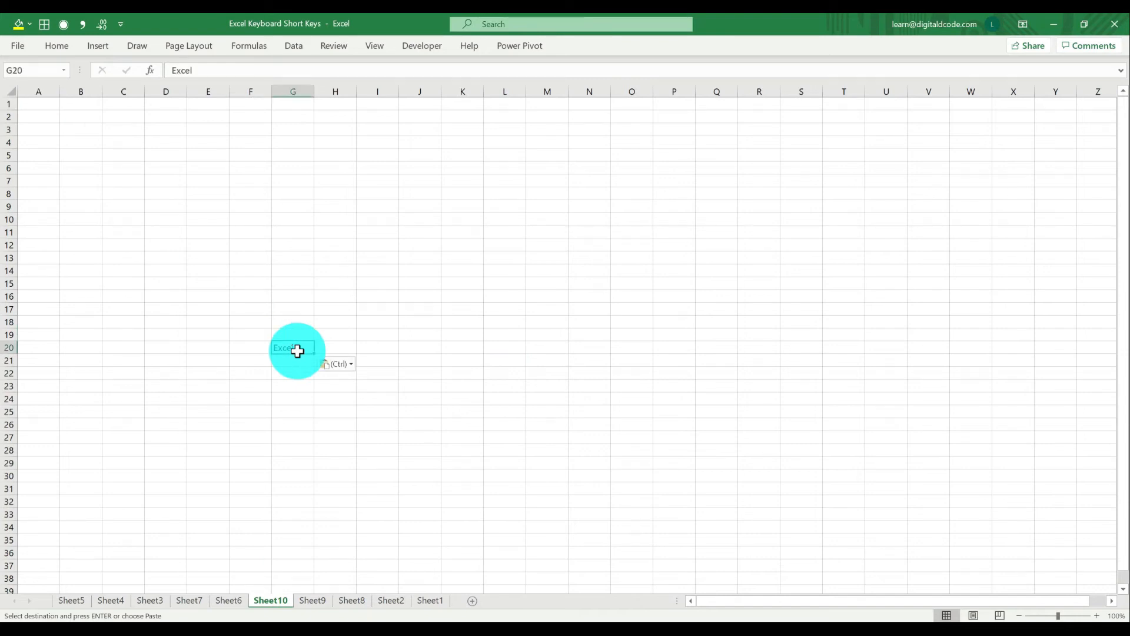
Return to Sheet1 and set up a find for Excel with its scope widened to Workbook
{"action": "left_click", "coordinate": [431, 600]}
{"action": "key", "text": "Escape"}
{"action": "left_click", "coordinate": [621, 457]}
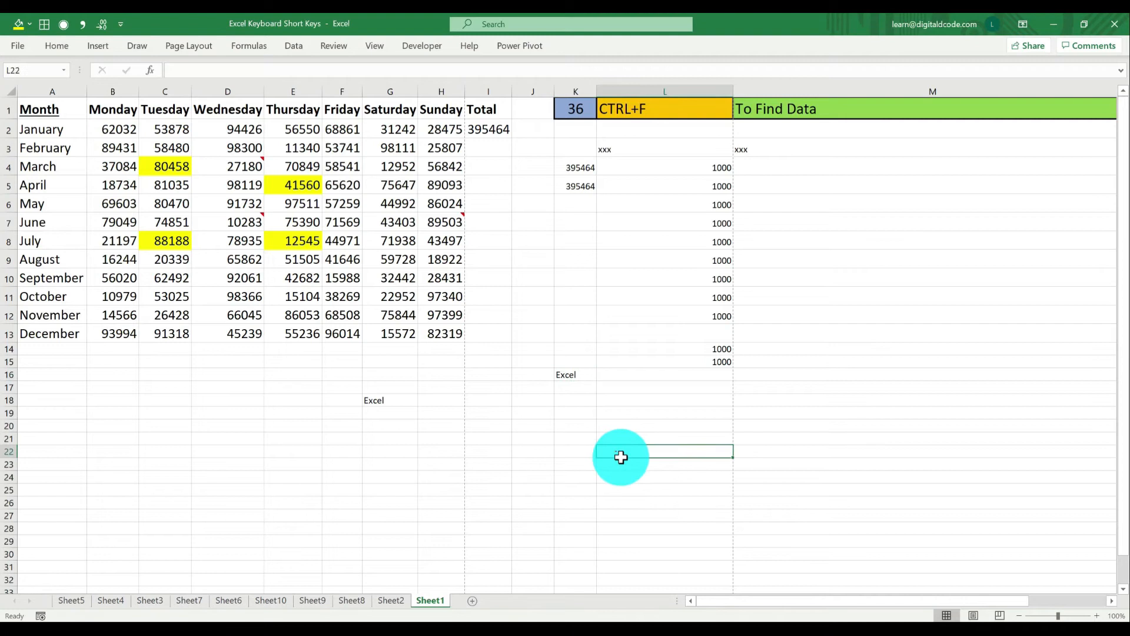
{"action": "key", "text": "ctrl+f"}
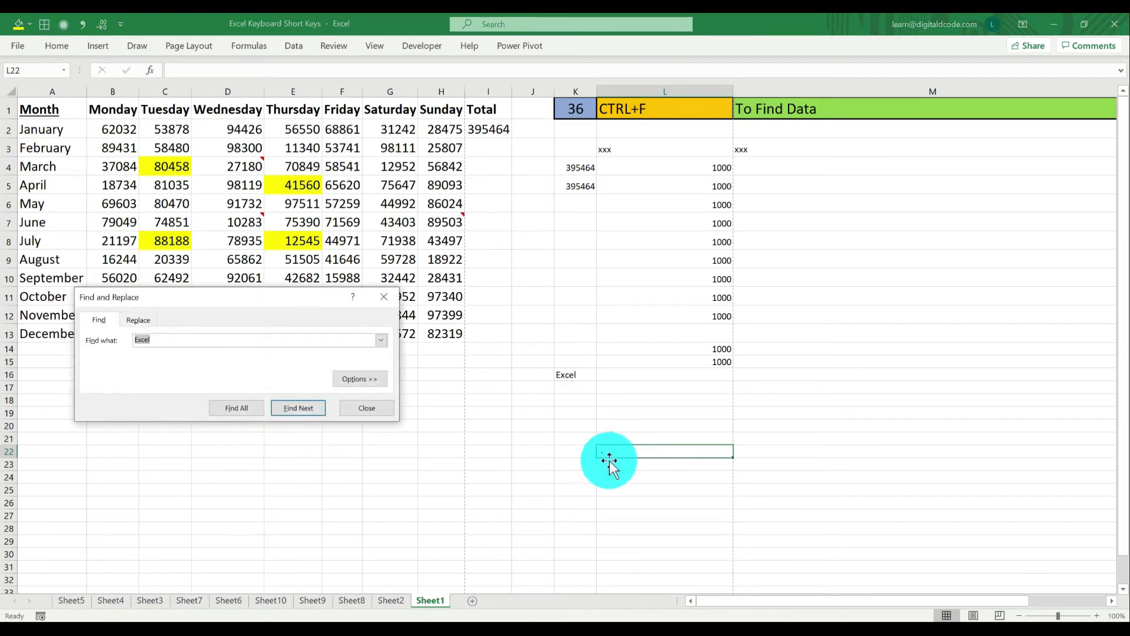
{"action": "left_click", "coordinate": [356, 380]}
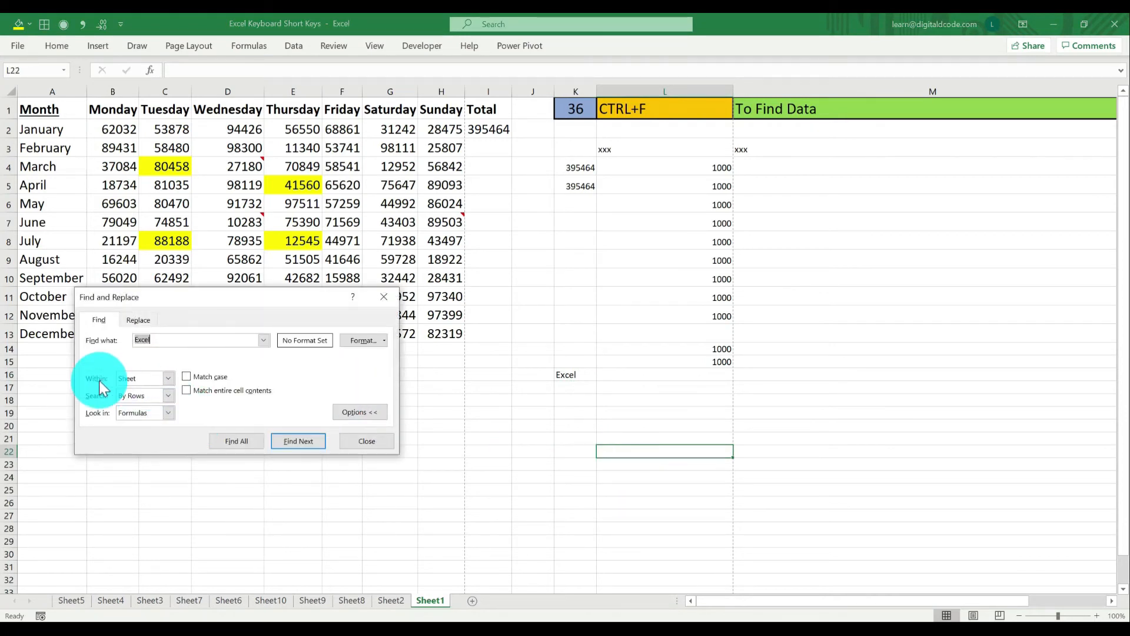
{"action": "left_click", "coordinate": [130, 380]}
{"action": "left_click", "coordinate": [133, 400]}
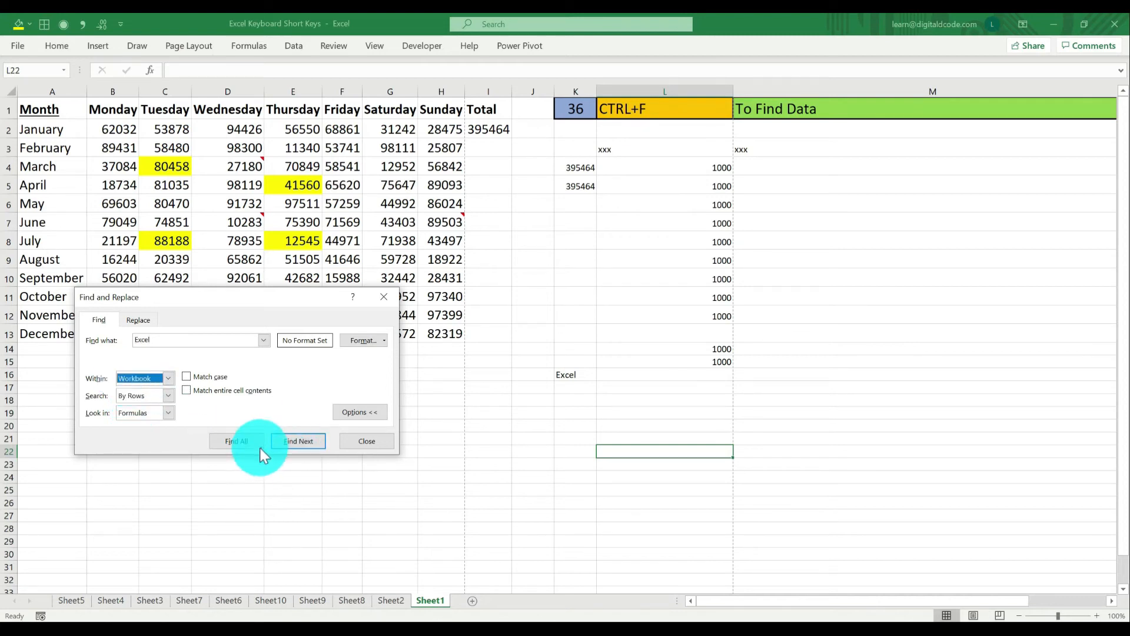
Step through the next two workbook matches for Excel and list all matching cells
{"action": "left_click", "coordinate": [298, 441]}
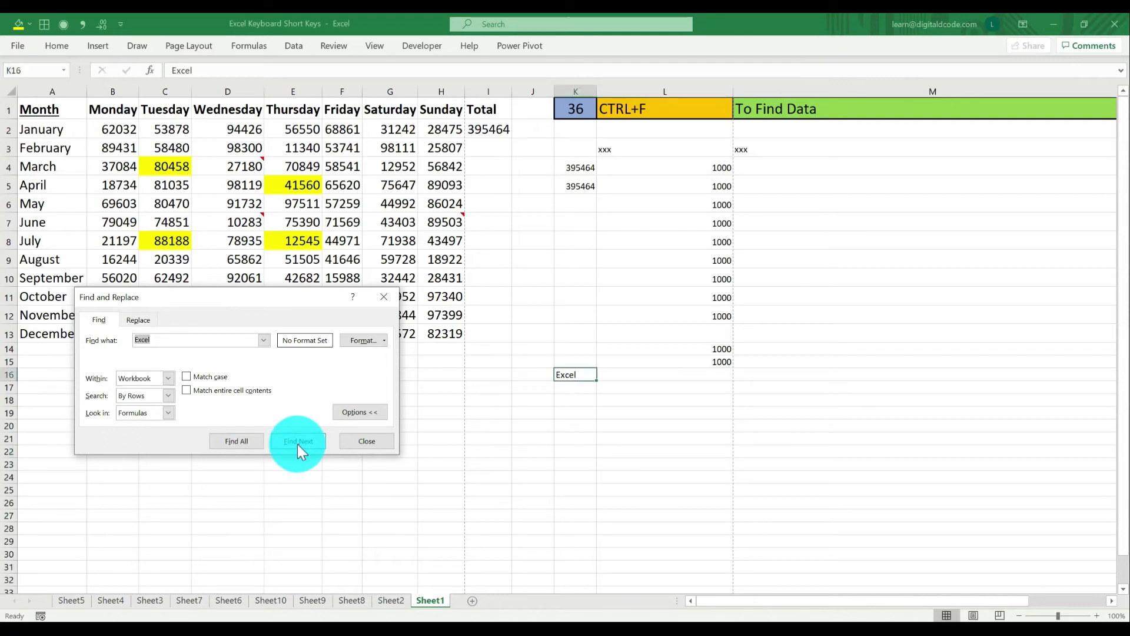
{"action": "left_click", "coordinate": [298, 441]}
{"action": "left_click", "coordinate": [196, 442]}
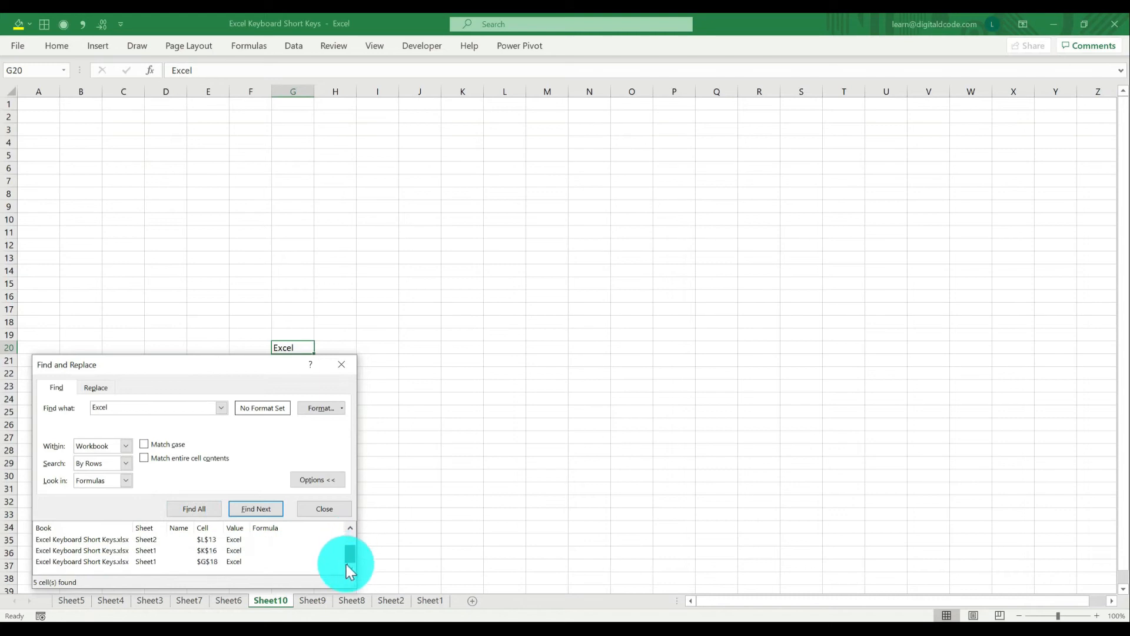
Close the workbook search, return to Sheet1 and set the shortcut number in K1 to 37
{"action": "left_click_drag", "start_coordinate": [356, 540], "coordinate": [353, 566]}
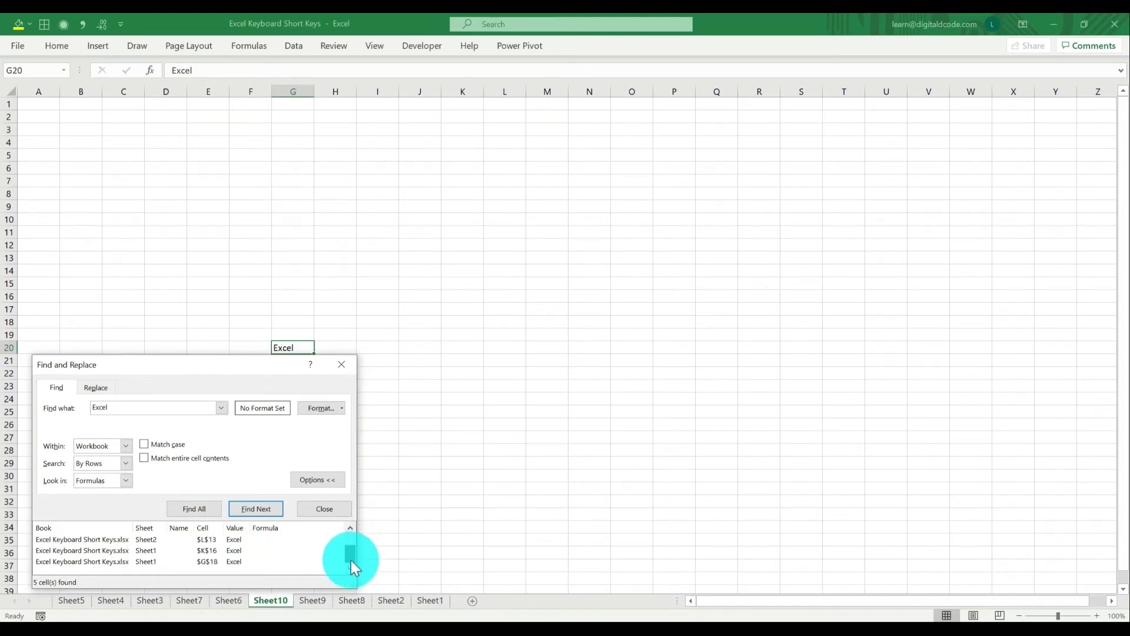
{"action": "left_click", "coordinate": [342, 364]}
{"action": "left_click", "coordinate": [436, 603]}
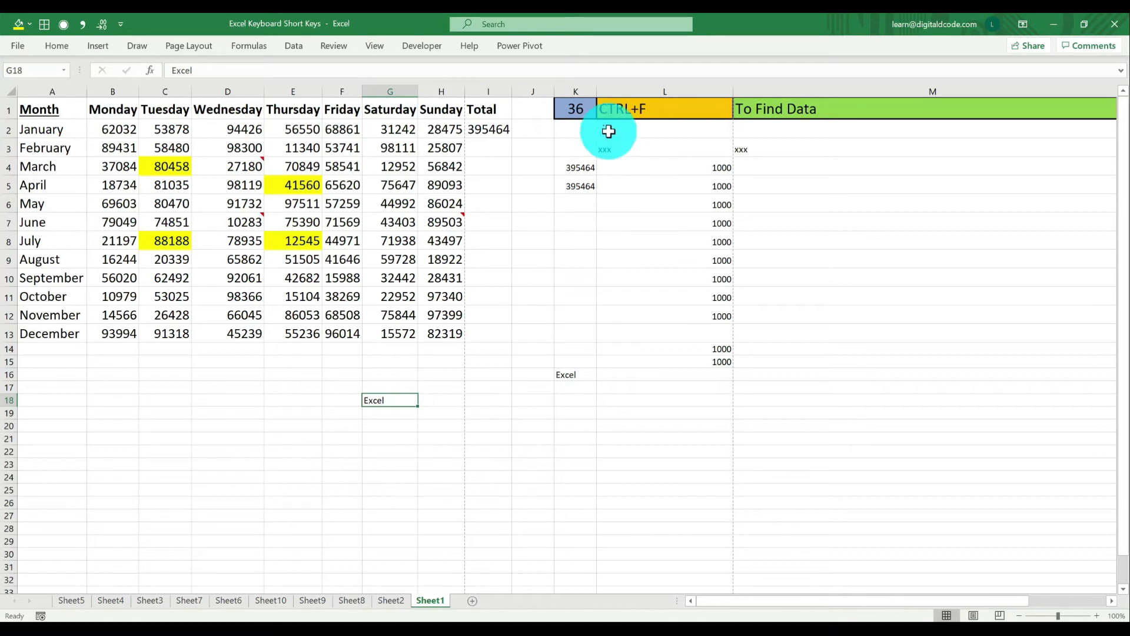
{"action": "left_click", "coordinate": [586, 109]}
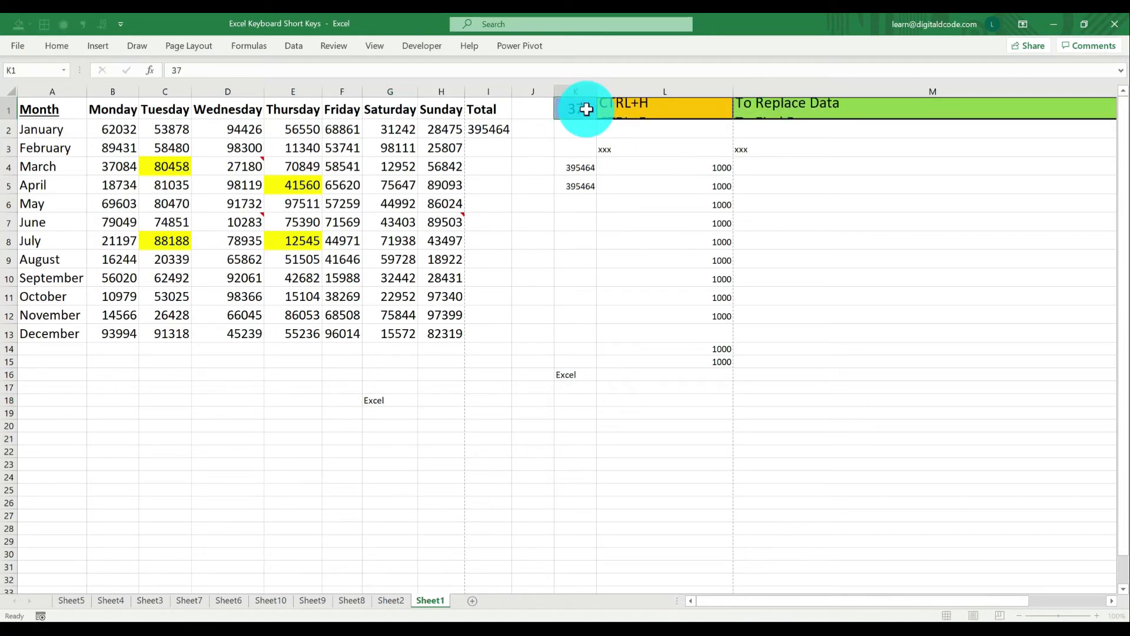
{"action": "key", "text": "Return"}
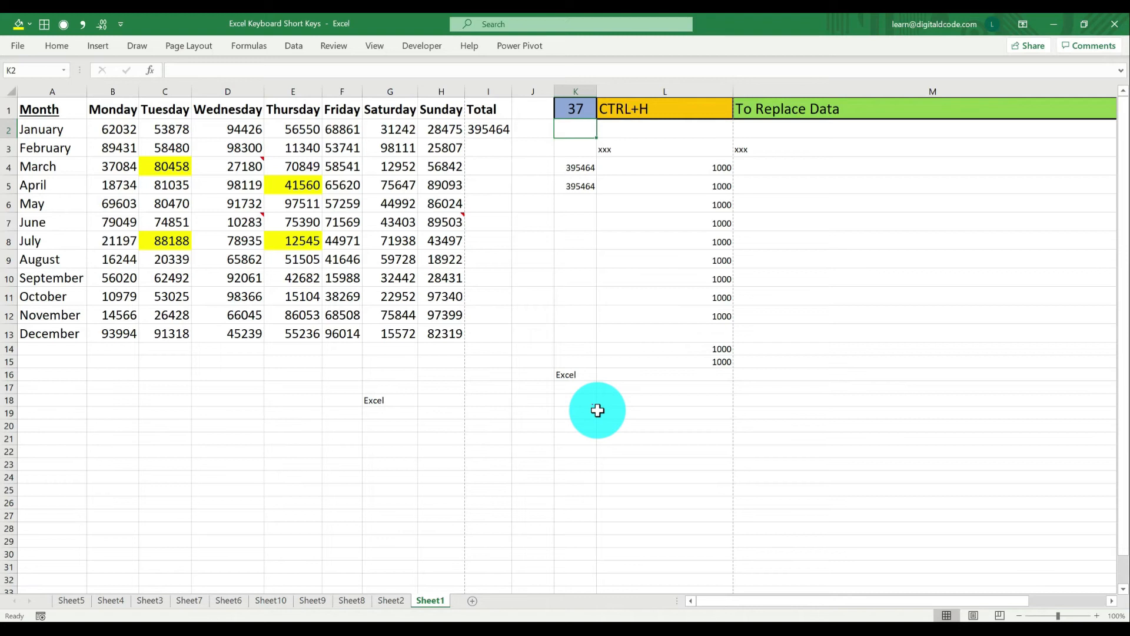
Replace every occurrence of Excel in the whole workbook with Excel Training
{"action": "key", "text": "ctrl+h"}
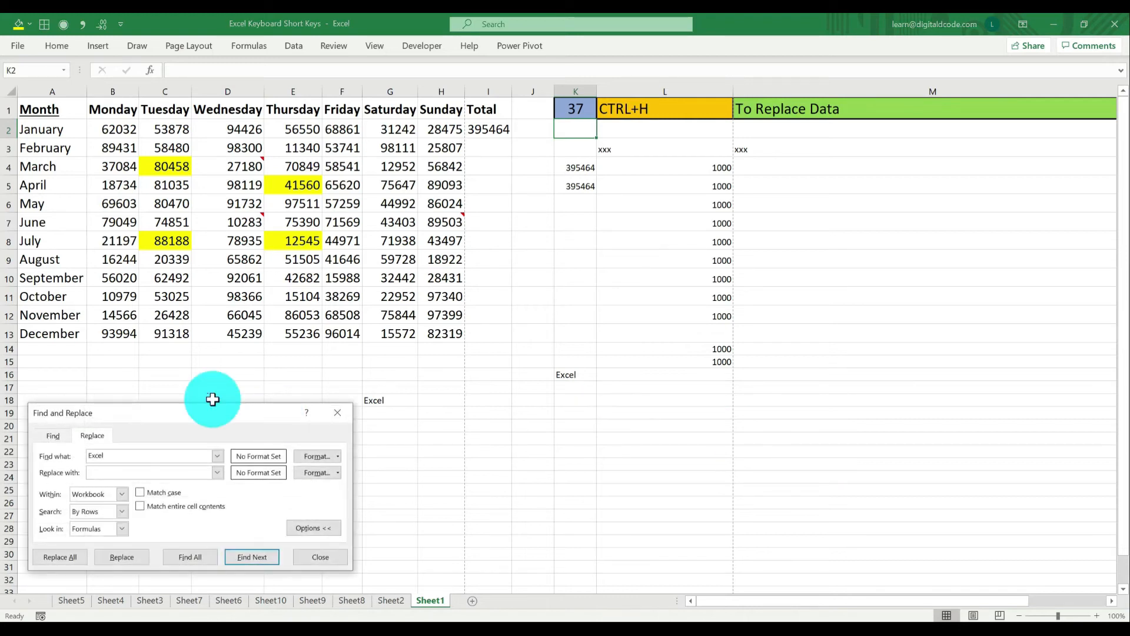
{"action": "left_click_drag", "start_coordinate": [300, 414], "coordinate": [946, 403]}
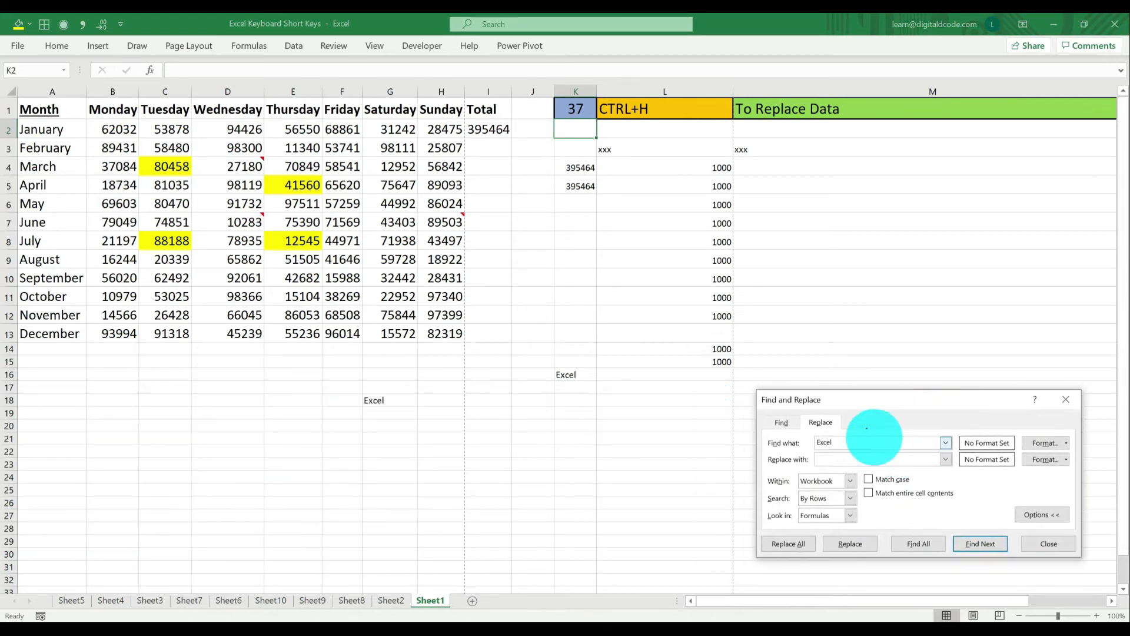
{"action": "left_click", "coordinate": [843, 458]}
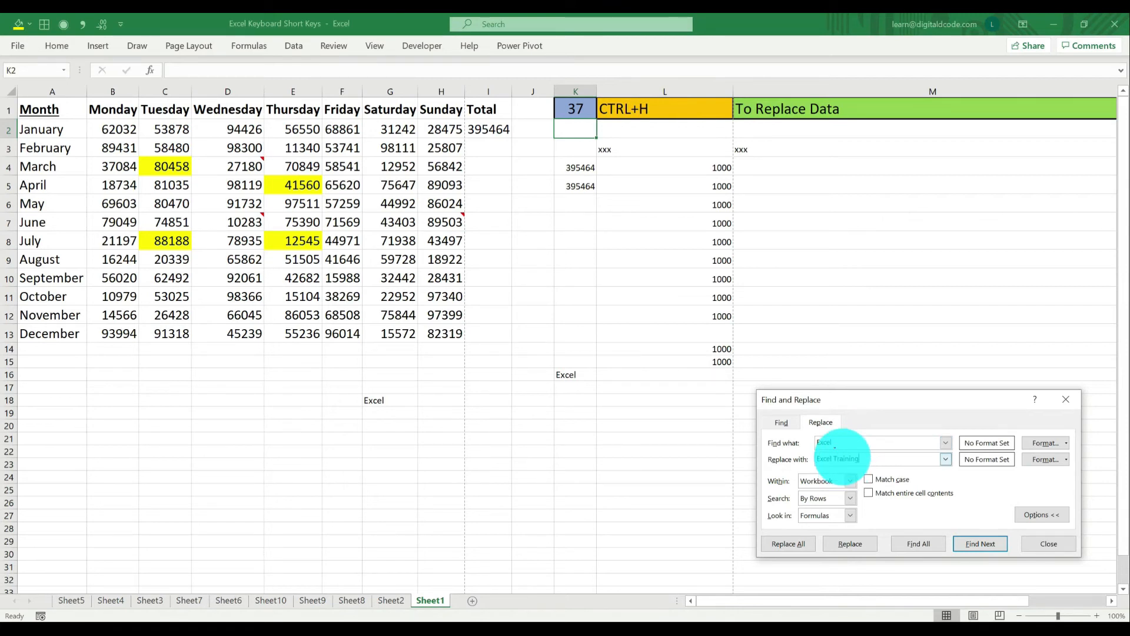
{"action": "left_click", "coordinate": [783, 546]}
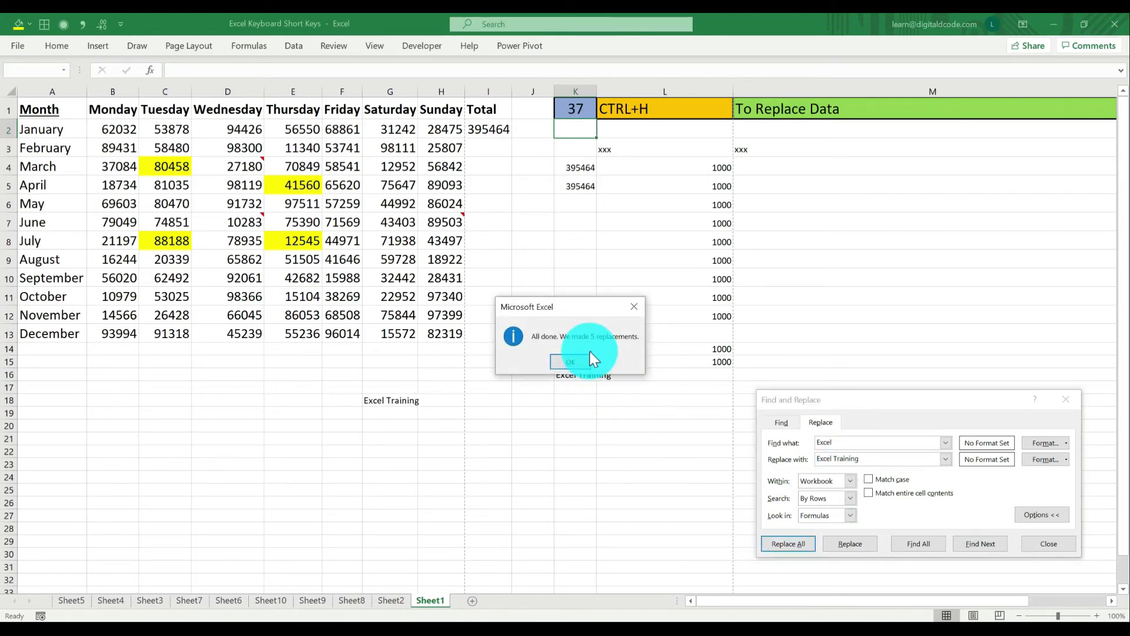
{"action": "left_click", "coordinate": [589, 361]}
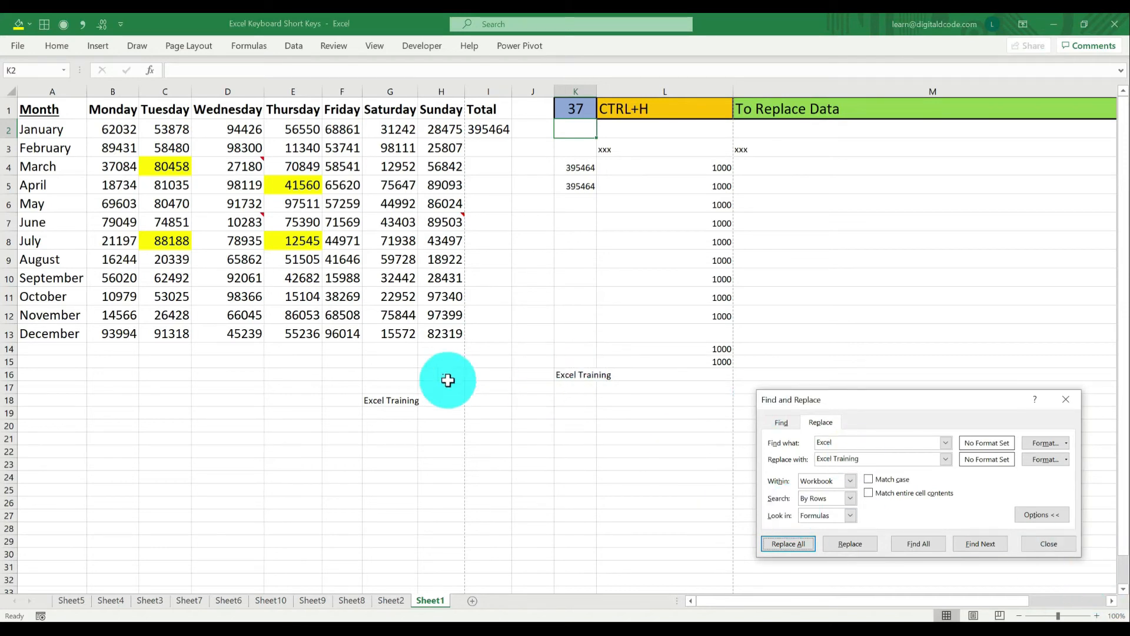
Check the replaced text on Sheet2 and Sheet10, close the replace dialog and return to Sheet1
{"action": "left_click", "coordinate": [391, 600]}
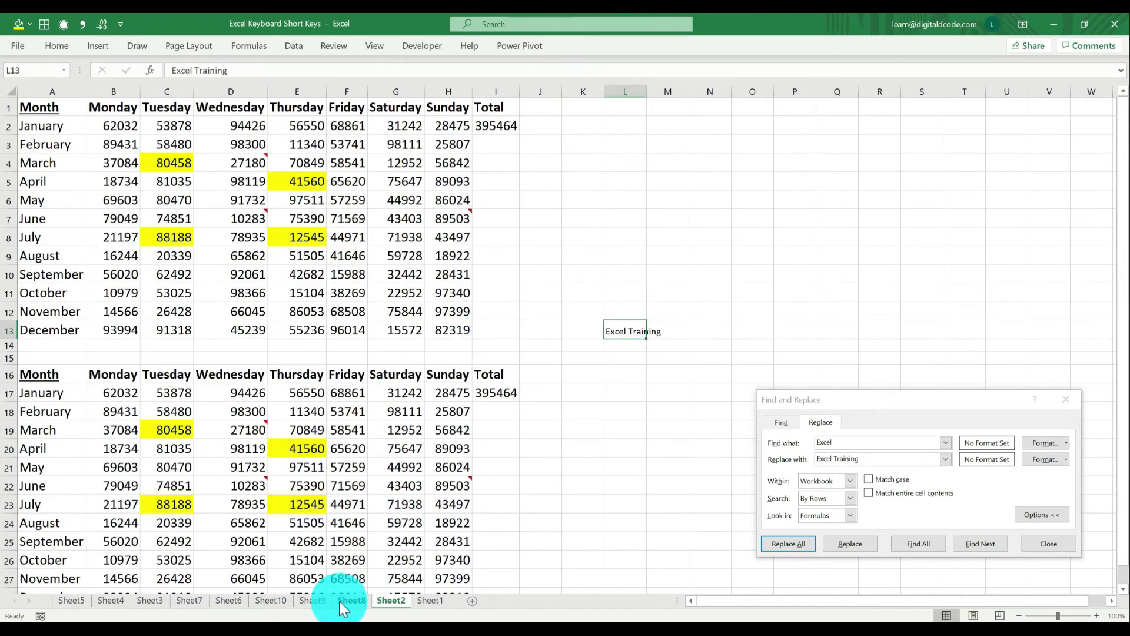
{"action": "left_click", "coordinate": [271, 600]}
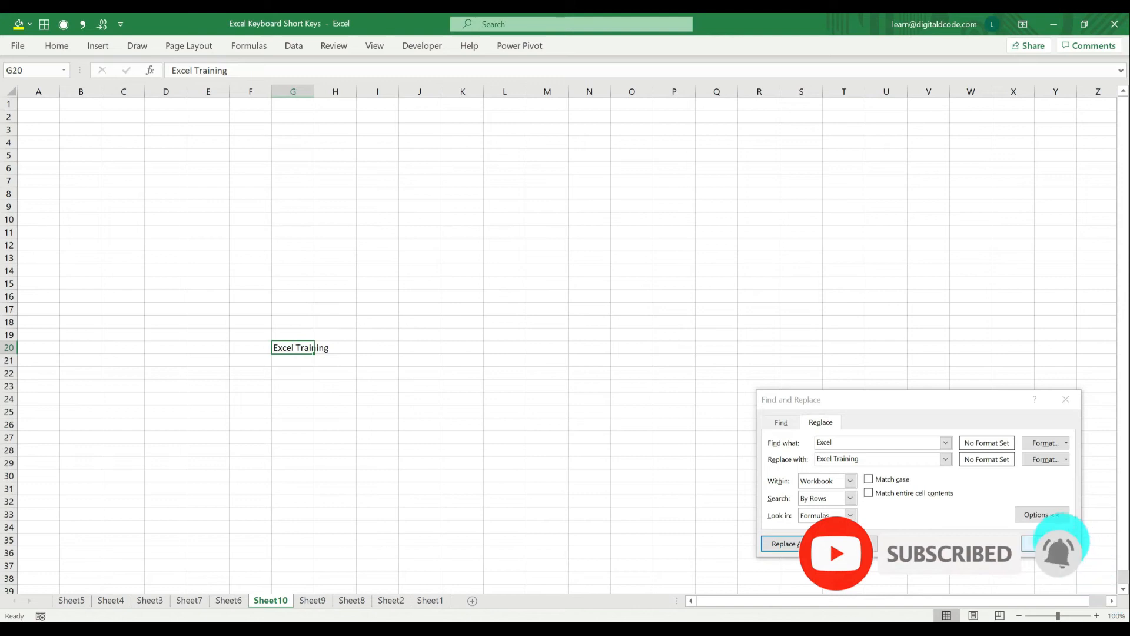
{"action": "left_click", "coordinate": [1054, 544]}
{"action": "left_click", "coordinate": [431, 601]}
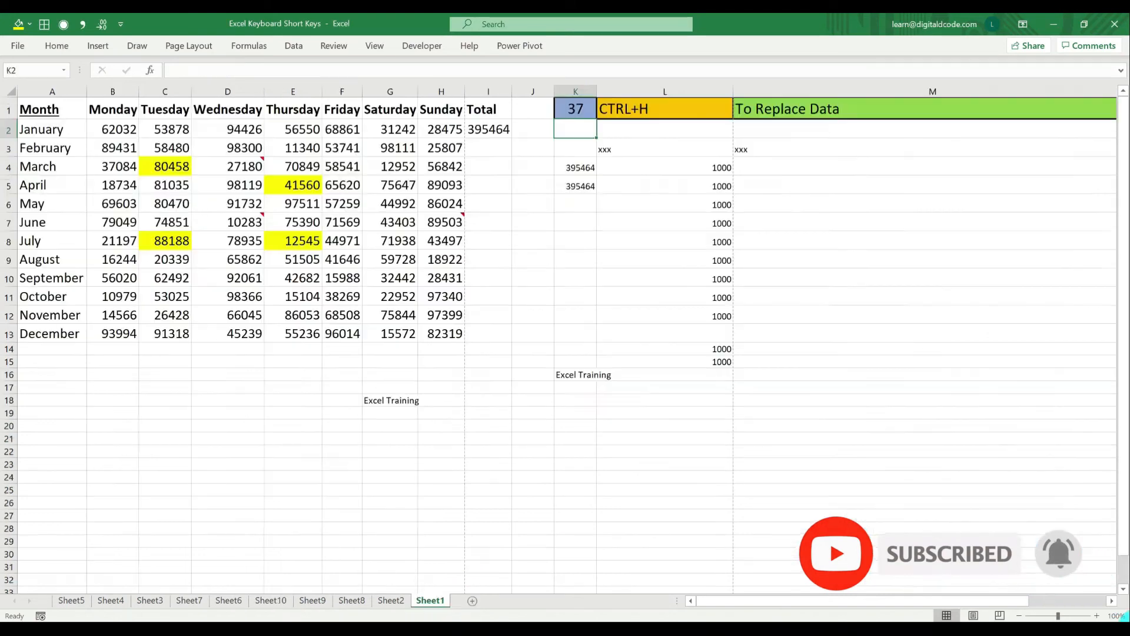
{"action": "left_click", "coordinate": [577, 109]}
{"action": "type", "text": "36"}
{"action": "key", "text": "Return"}
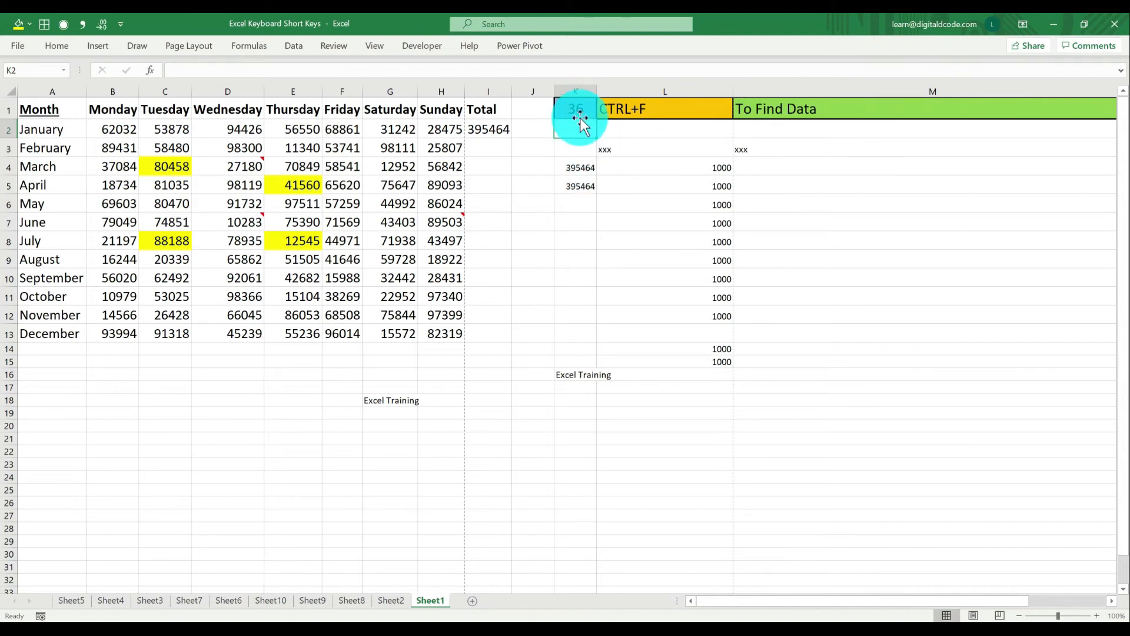
{"action": "key", "text": "ctrl+z"}
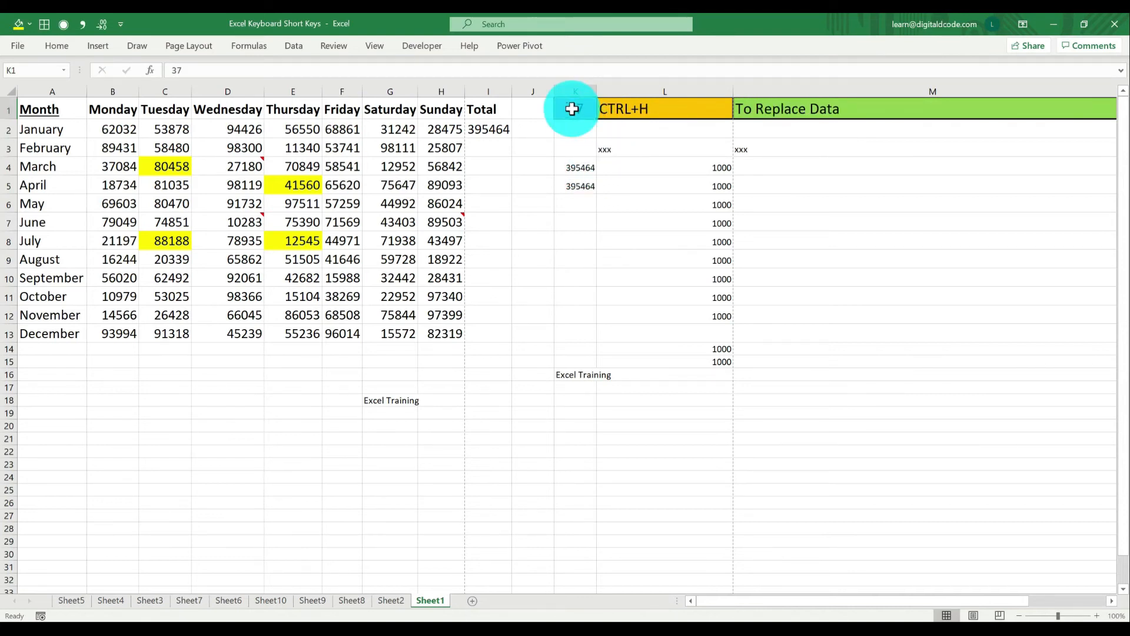
Set the shortcut number in K1 on Sheet1 to 38
{"action": "type", "text": "38"}
{"action": "key", "text": "Return"}
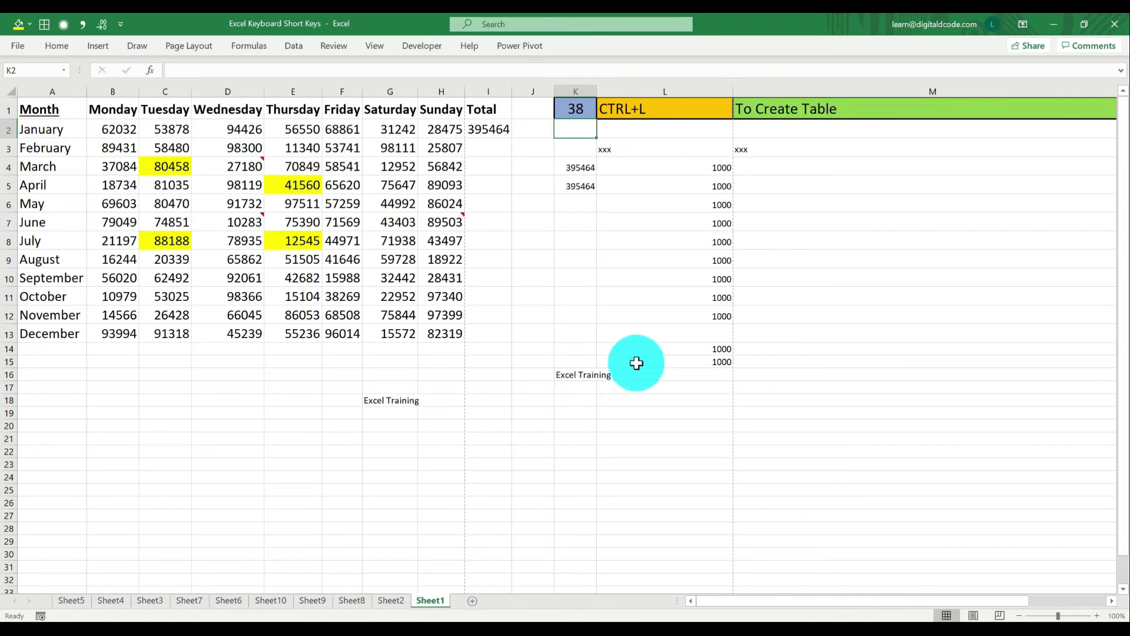
On Sheet2, copy the January total formula in I2 down the Total column through December in I13
{"action": "left_click", "coordinate": [410, 601]}
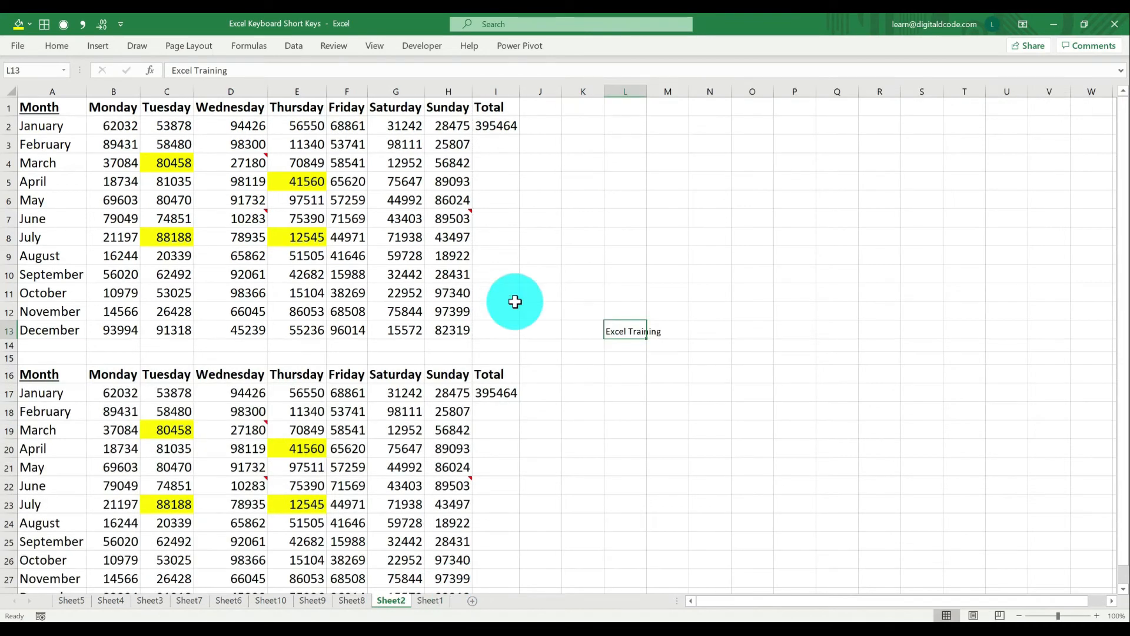
{"action": "left_click", "coordinate": [489, 130]}
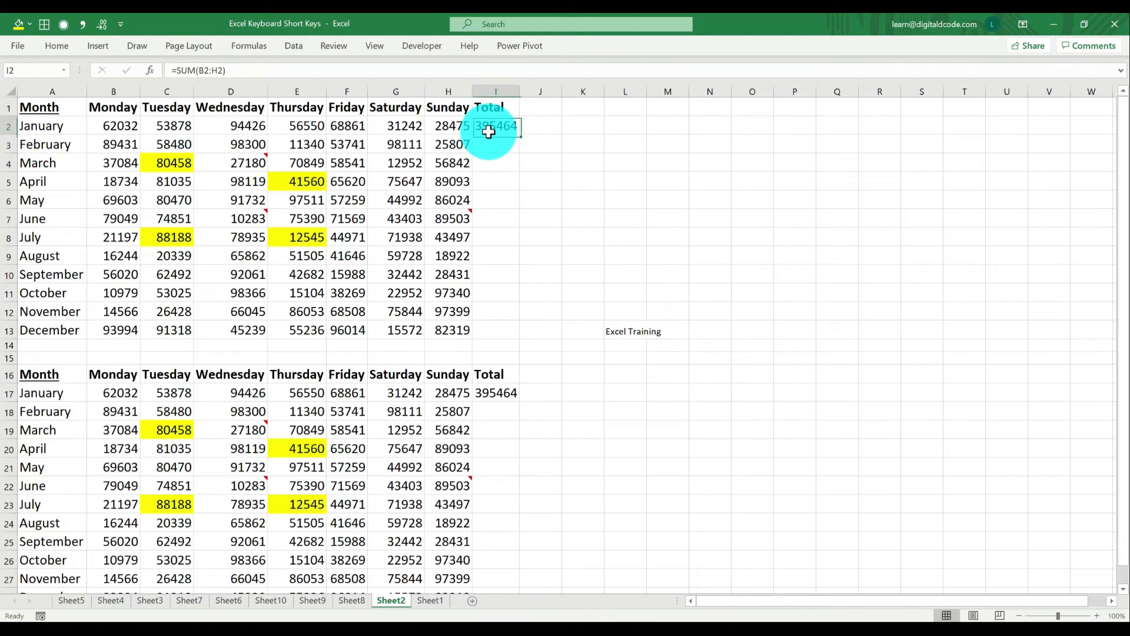
{"action": "key", "text": "ctrl+c"}
{"action": "key", "text": "shift+Down"}
{"action": "key", "text": "shift+Down"}
{"action": "key", "text": "shift+Down"}
{"action": "key", "text": "shift+Down"}
{"action": "key", "text": "shift+Down"}
{"action": "key", "text": "shift+Down"}
{"action": "key", "text": "shift+Down"}
{"action": "key", "text": "shift+Down"}
{"action": "key", "text": "shift+Down"}
{"action": "key", "text": "shift+Down"}
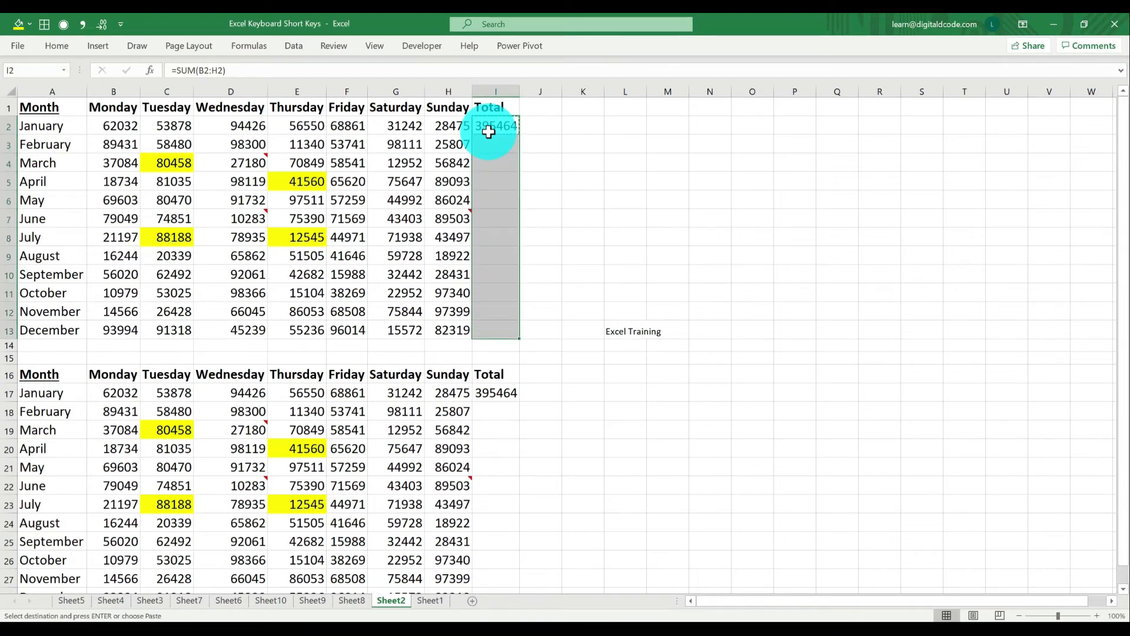
{"action": "key", "text": "Return"}
Delete rows 16 through 34 on Sheet2, removing the second copy of the monthly data
{"action": "key", "text": "ctrl+Down"}
{"action": "key", "text": "Down"}
{"action": "key", "text": "Down"}
{"action": "key", "text": "Down"}
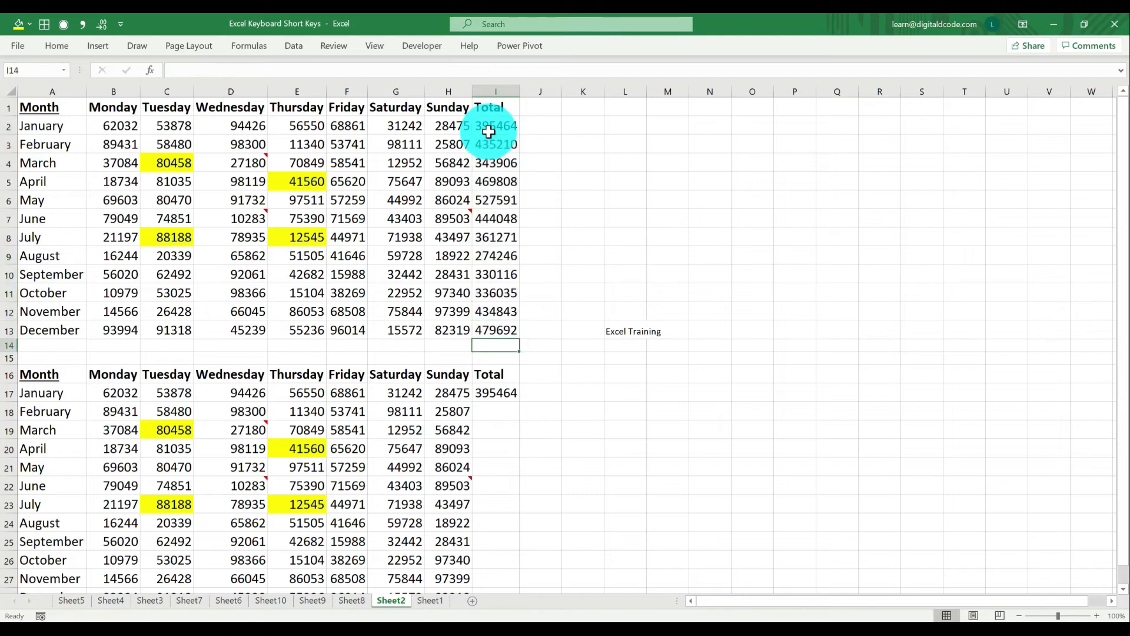
{"action": "key", "text": "shift+space"}
{"action": "key", "text": "shift+Down"}
{"action": "key", "text": "shift+Down"}
{"action": "key", "text": "shift+Down"}
{"action": "key", "text": "shift+Down"}
{"action": "key", "text": "shift+Down"}
{"action": "key", "text": "shift+Down"}
{"action": "key", "text": "shift+Down"}
{"action": "key", "text": "shift+Down"}
{"action": "key", "text": "shift+Down"}
{"action": "key", "text": "shift+Down"}
{"action": "key", "text": "shift+Down"}
{"action": "key", "text": "shift+Down"}
{"action": "key", "text": "shift+Down"}
{"action": "key", "text": "shift+Down"}
{"action": "key", "text": "shift+Down"}
{"action": "key", "text": "shift+Down"}
{"action": "key", "text": "shift+Down"}
{"action": "key", "text": "shift+Down"}
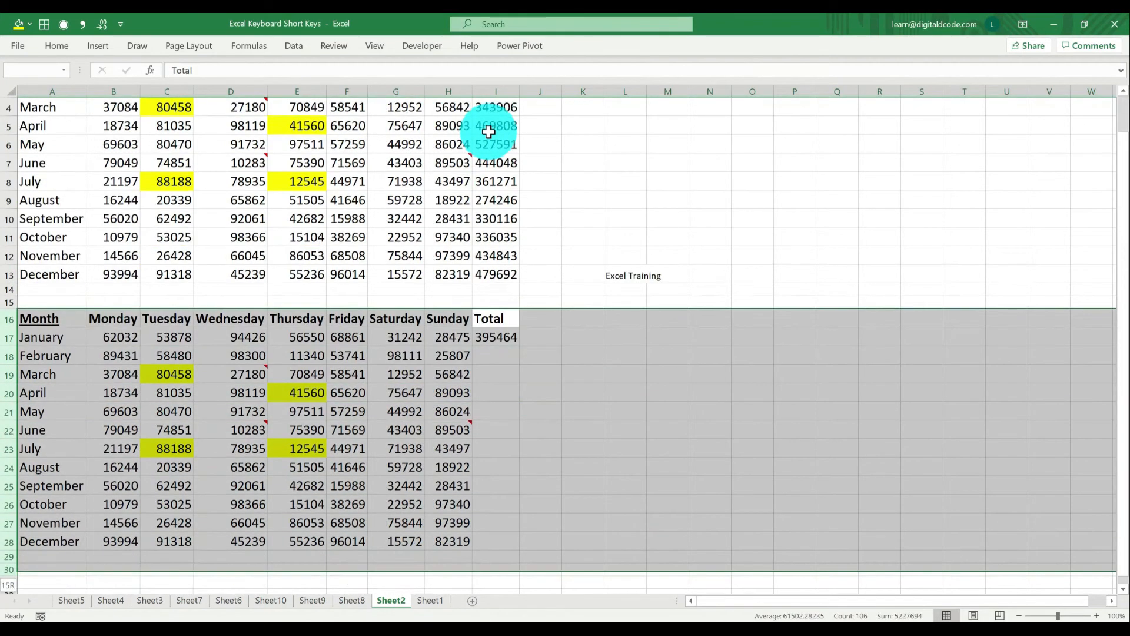
{"action": "key", "text": "ctrl+minus"}
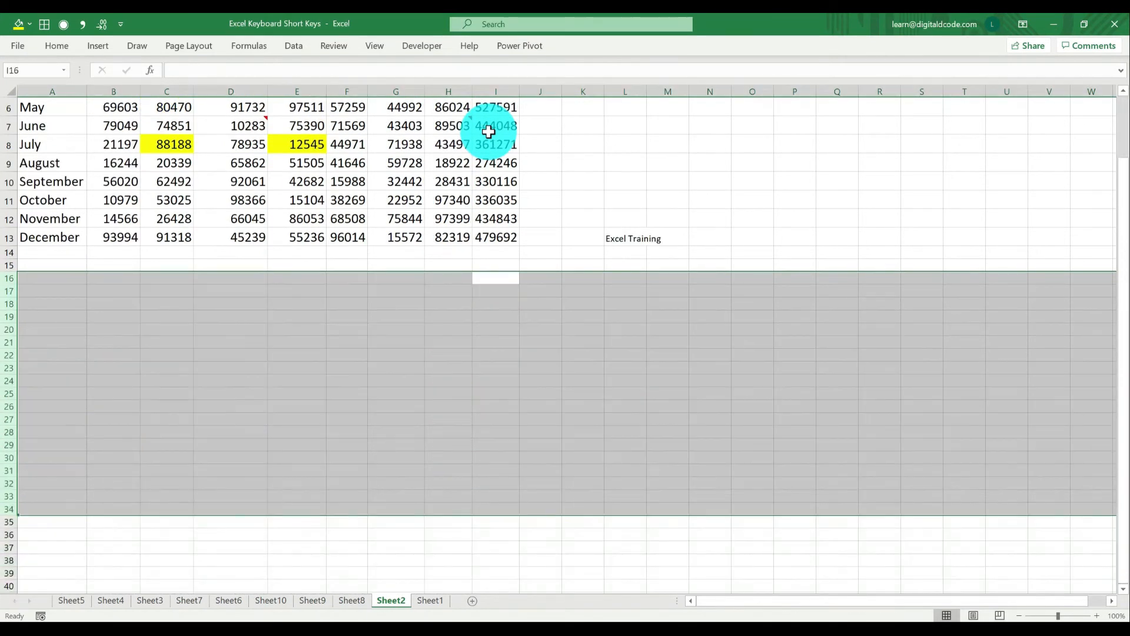
Convert the monthly data in A1:I13 on Sheet2 into a table with headers and dismiss the Ideas suggestion
{"action": "key", "text": "ctrl+Home"}
{"action": "key", "text": "ctrl+a"}
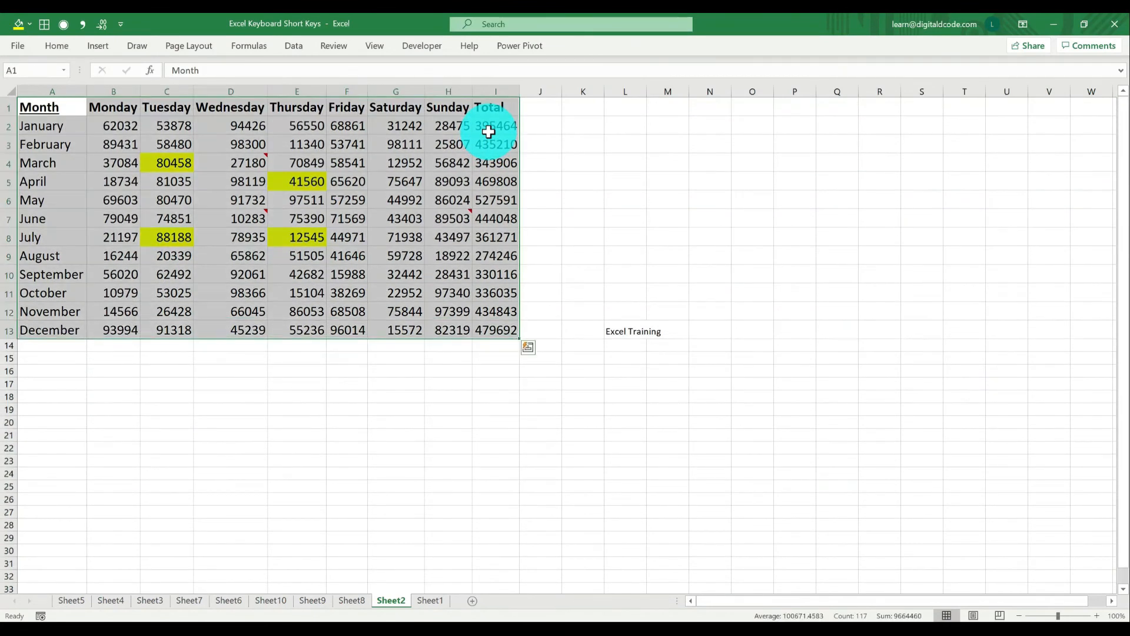
{"action": "key", "text": "ctrl+t"}
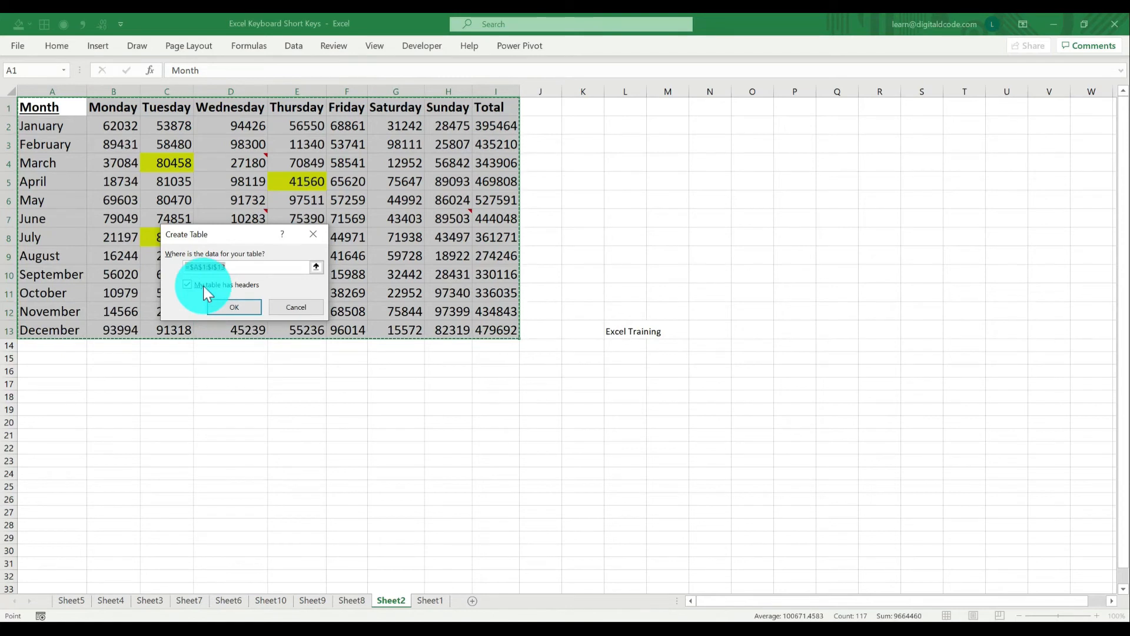
{"action": "left_click", "coordinate": [235, 312]}
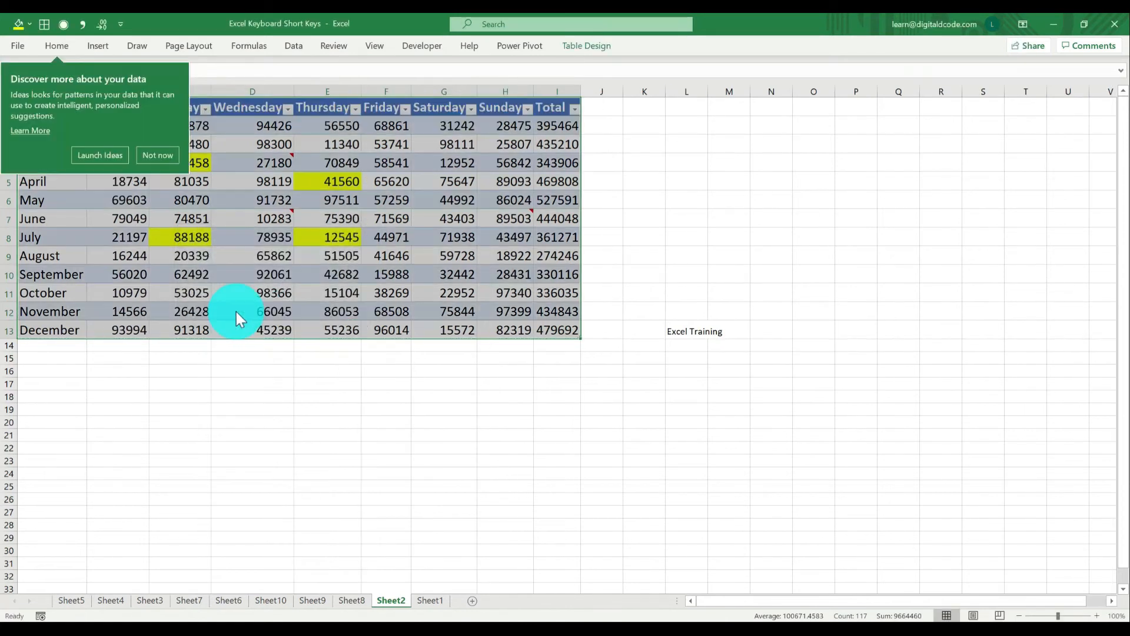
{"action": "left_click", "coordinate": [159, 157]}
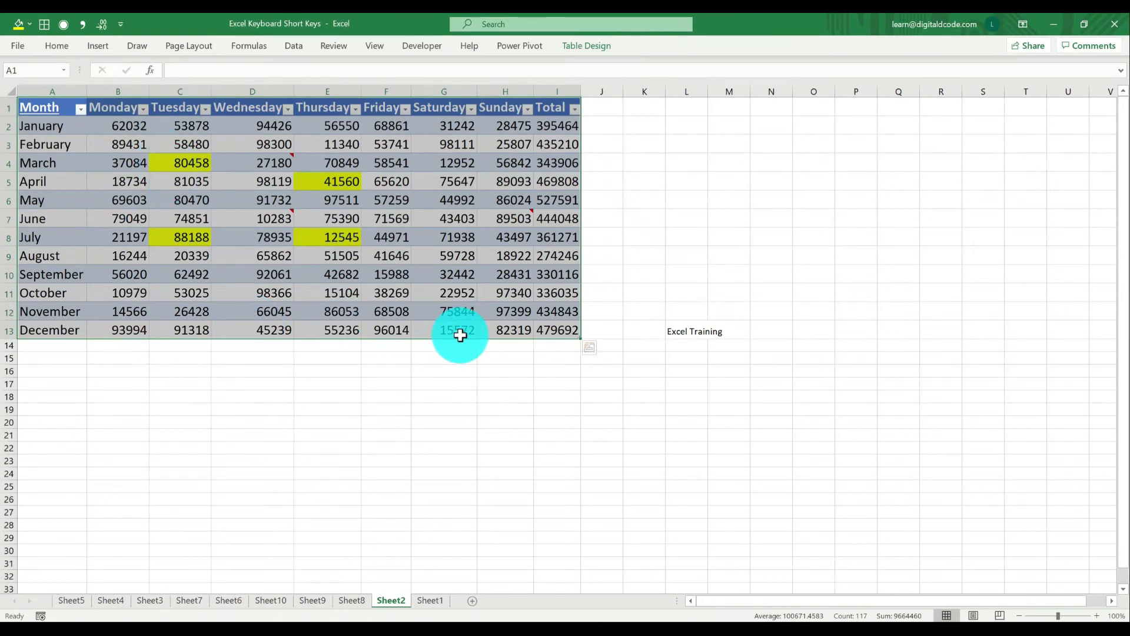
Append a new table row below December and enter January as its month
{"action": "left_click", "coordinate": [543, 329]}
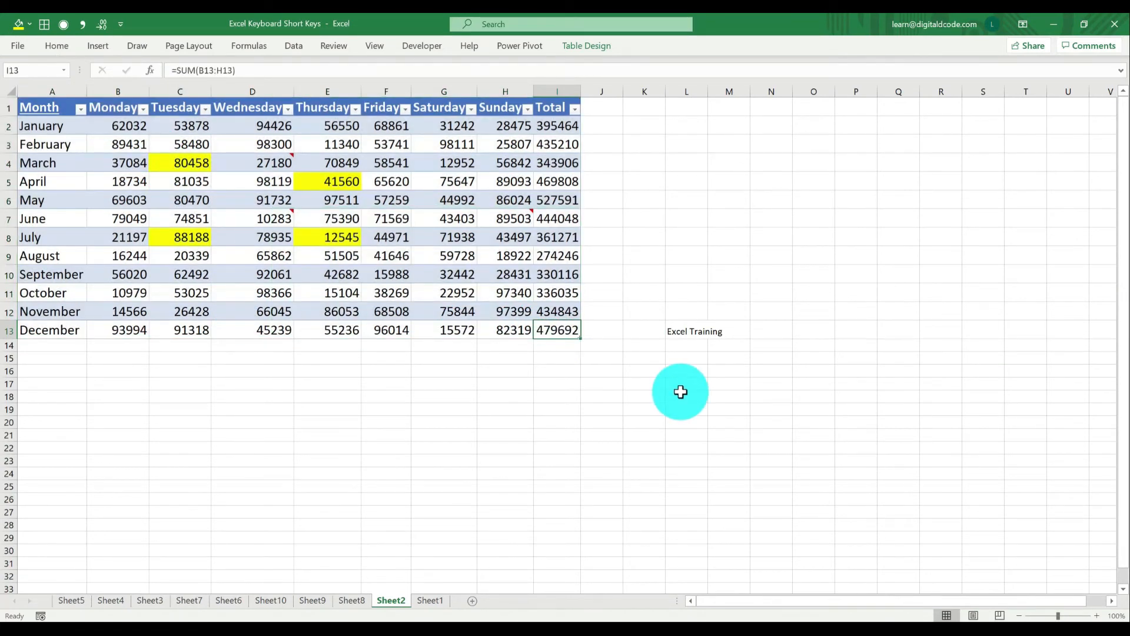
{"action": "key", "text": "Tab"}
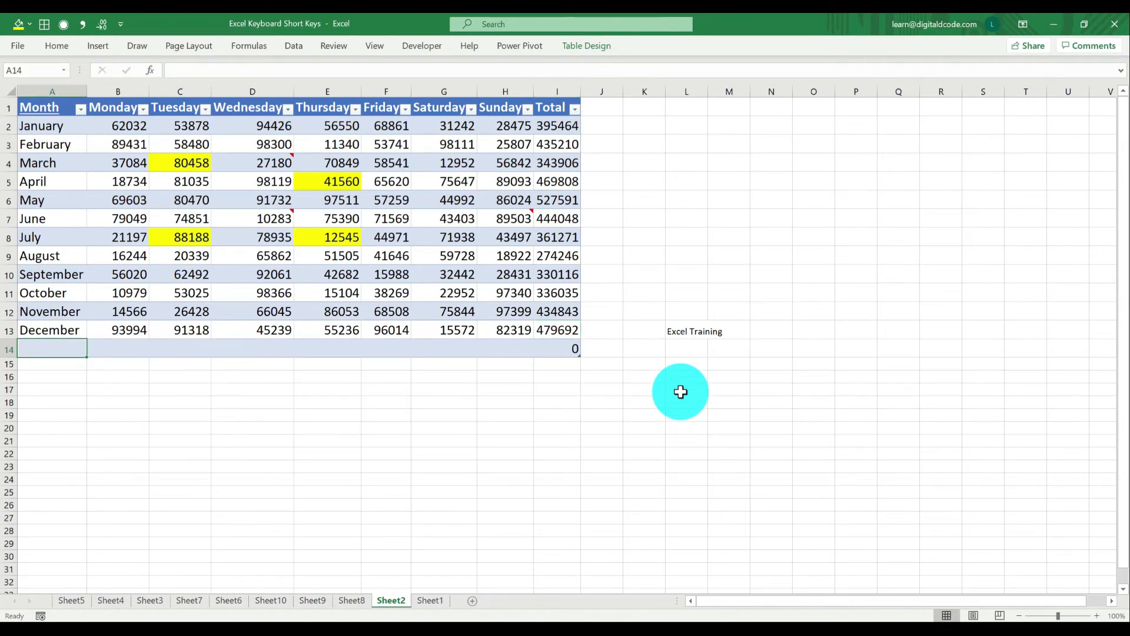
{"action": "type", "text": "J"}
{"action": "key", "text": "Tab"}
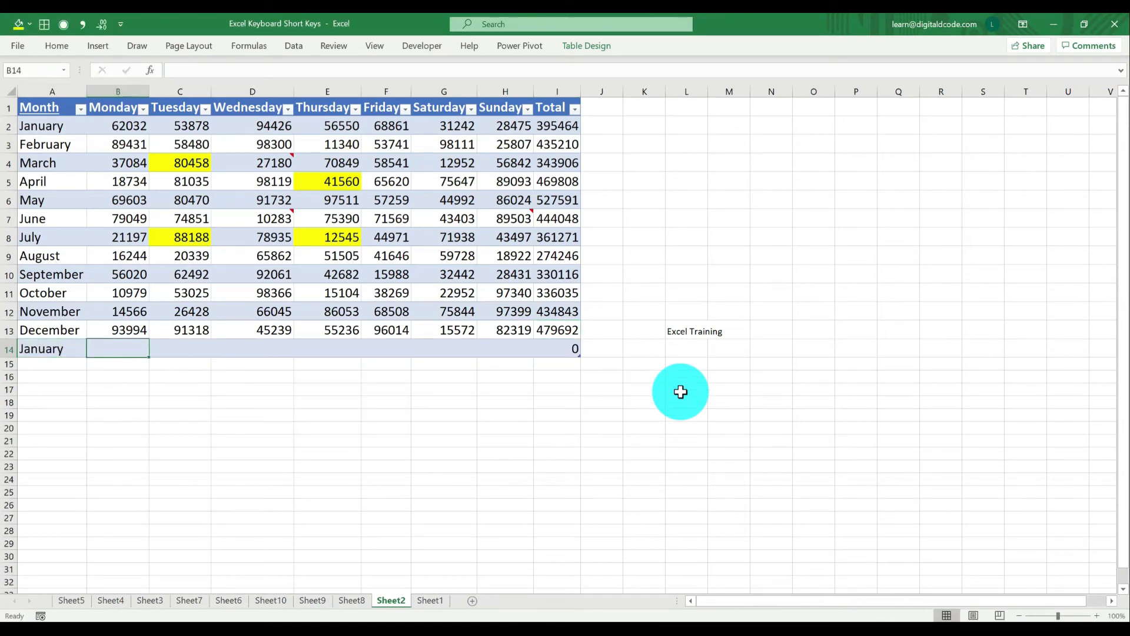
Fill the new January row from Monday to Sunday with 545, 684545, 5454, 545, 45465, 54 and 5
{"action": "type", "text": "545"}
{"action": "key", "text": "Tab"}
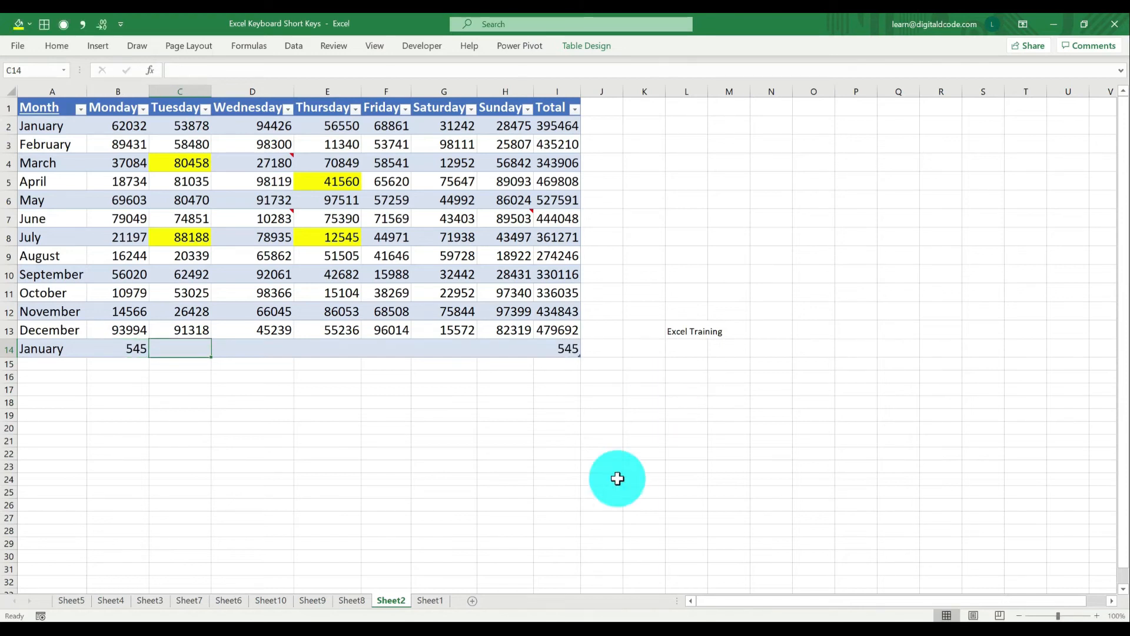
{"action": "type", "text": "684545"}
{"action": "key", "text": "Tab"}
{"action": "type", "text": "5454"}
{"action": "key", "text": "Tab"}
{"action": "type", "text": "545"}
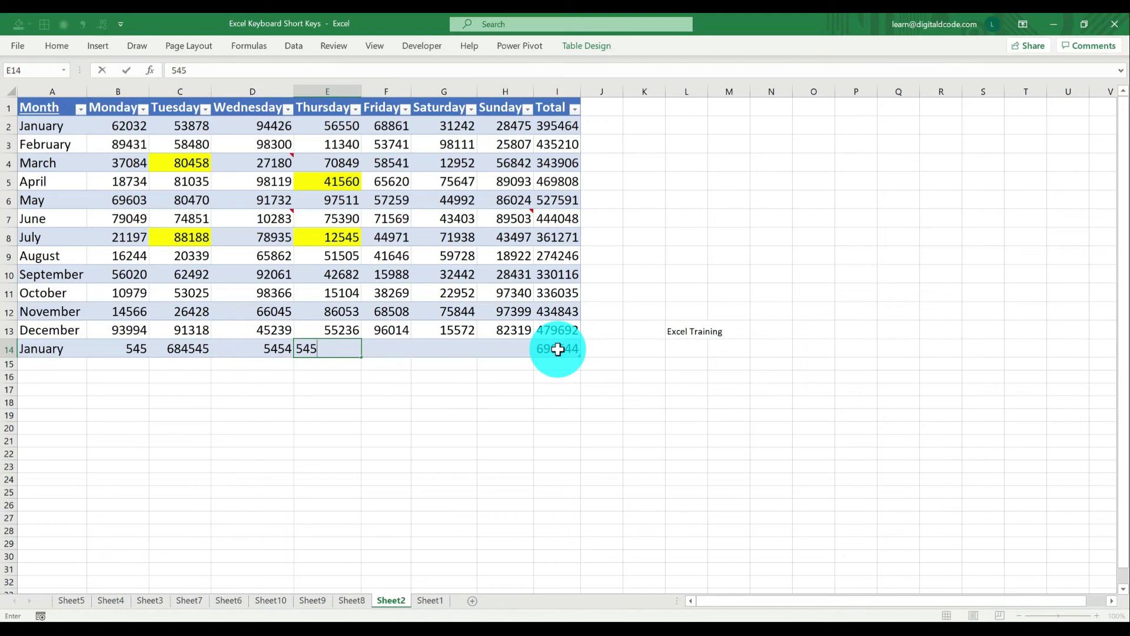
{"action": "key", "text": "Tab"}
{"action": "type", "text": "45465"}
{"action": "key", "text": "Tab"}
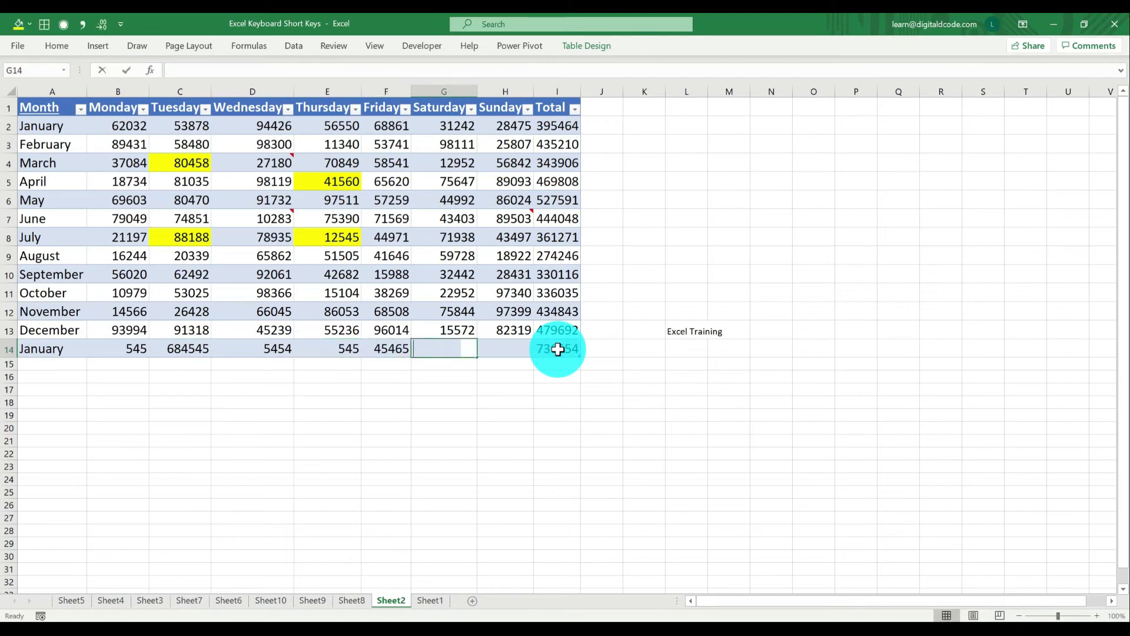
{"action": "type", "text": "54"}
{"action": "key", "text": "Tab"}
{"action": "type", "text": "5"}
{"action": "key", "text": "Tab"}
Discard the 54 typed over the new row's total in I14 and append another blank table row
{"action": "type", "text": "54"}
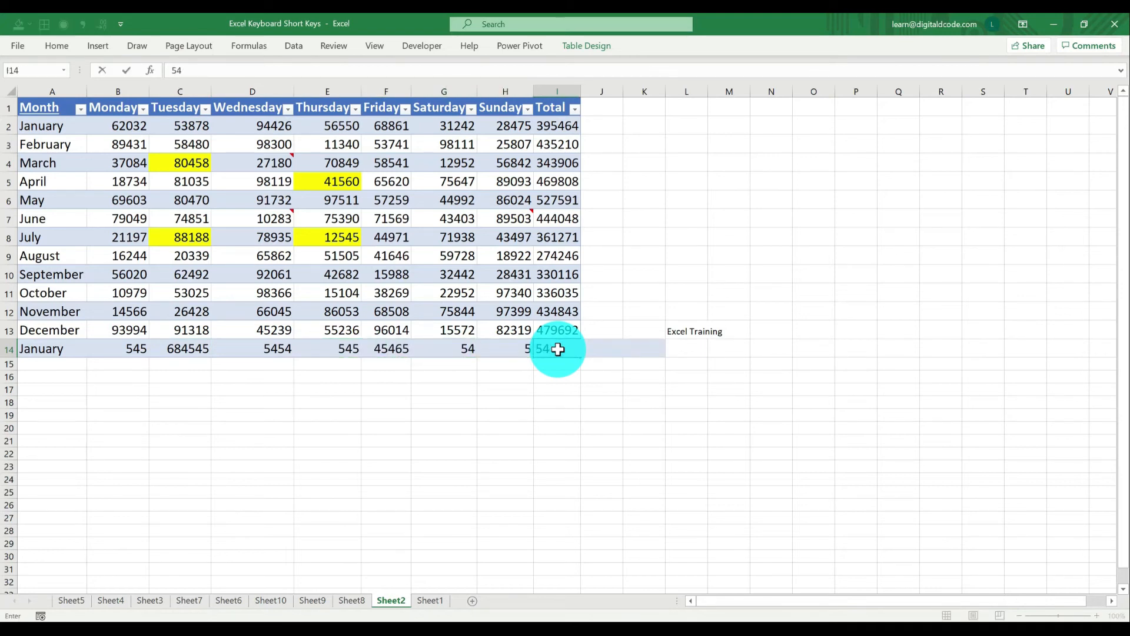
{"action": "key", "text": "Escape"}
{"action": "key", "text": "Tab"}
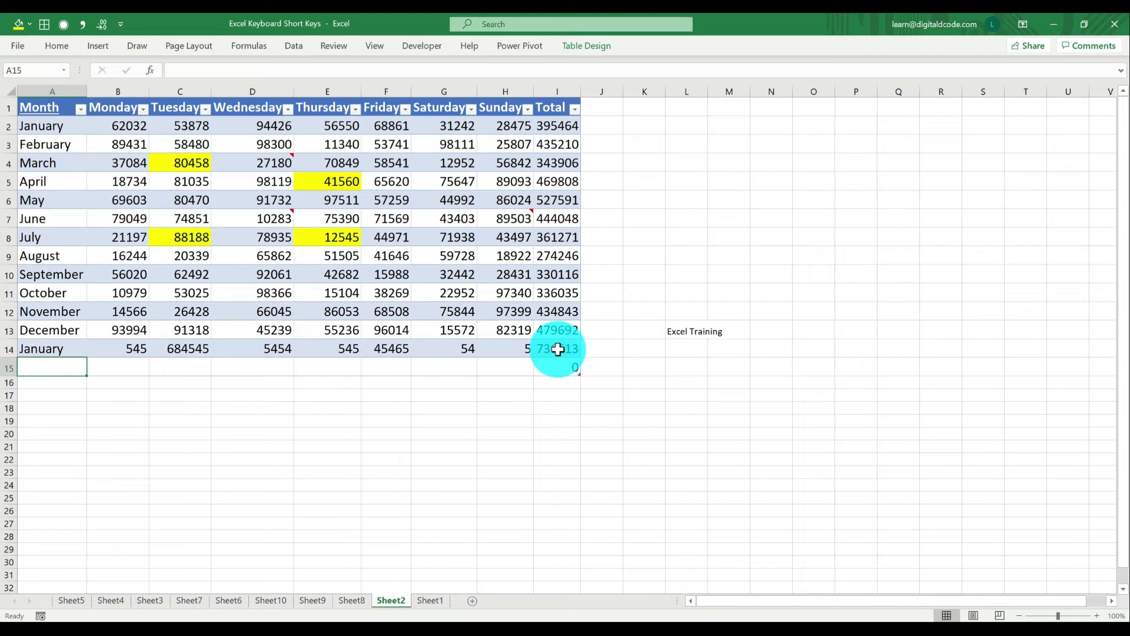
Switch to Sheet1 and set the shortcut number in K1 to 39
{"action": "left_click", "coordinate": [430, 601]}
{"action": "left_click", "coordinate": [582, 112]}
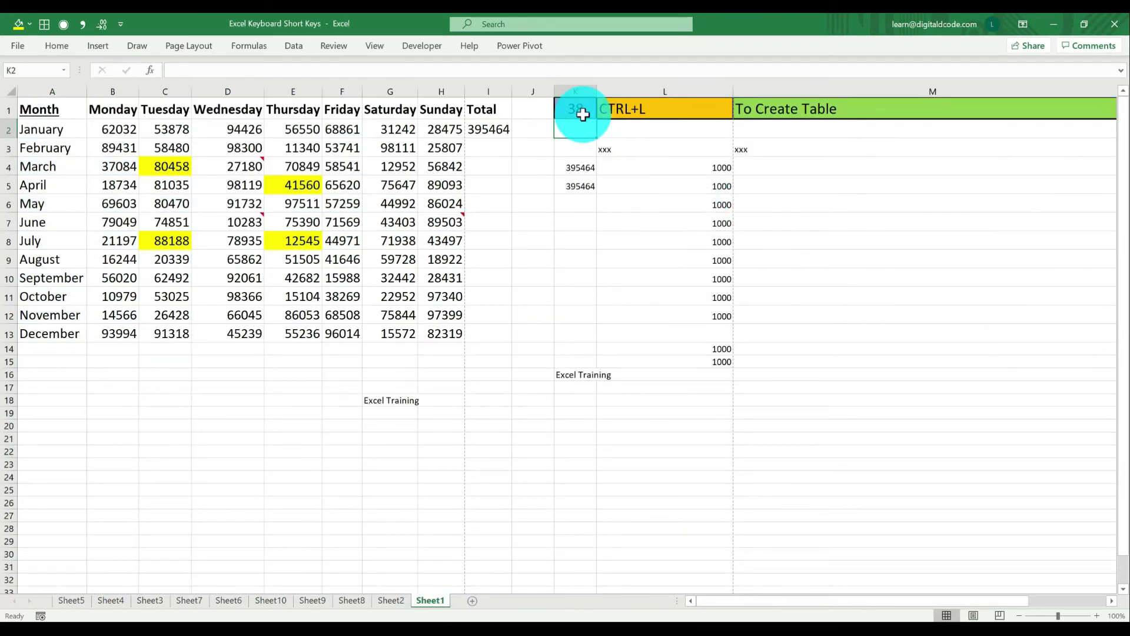
{"action": "type", "text": "39"}
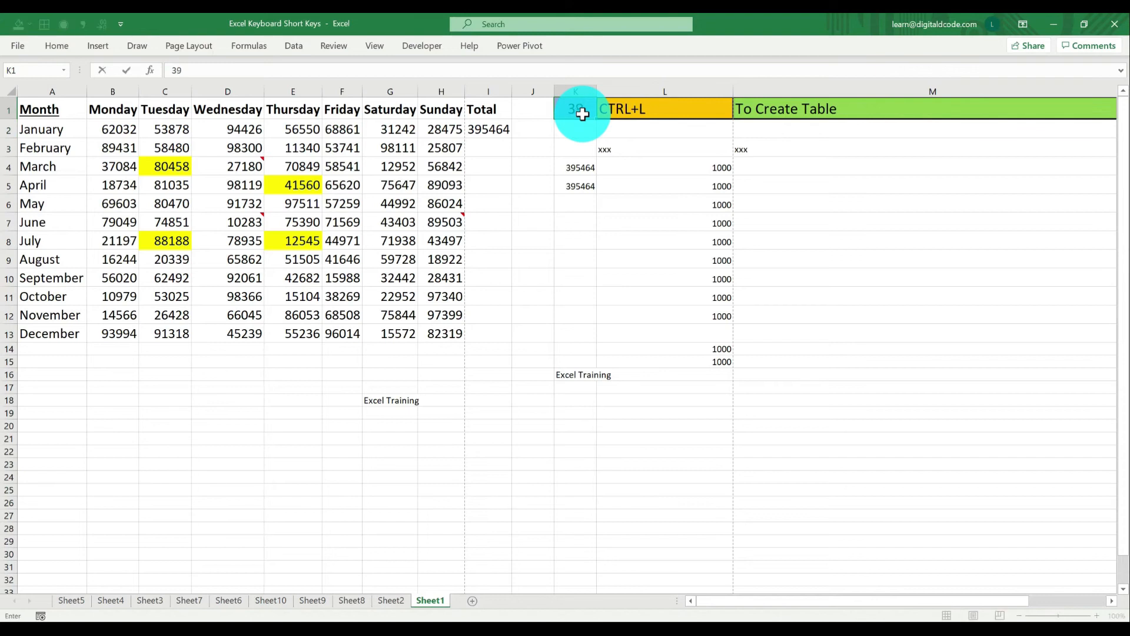
{"action": "key", "text": "Return"}
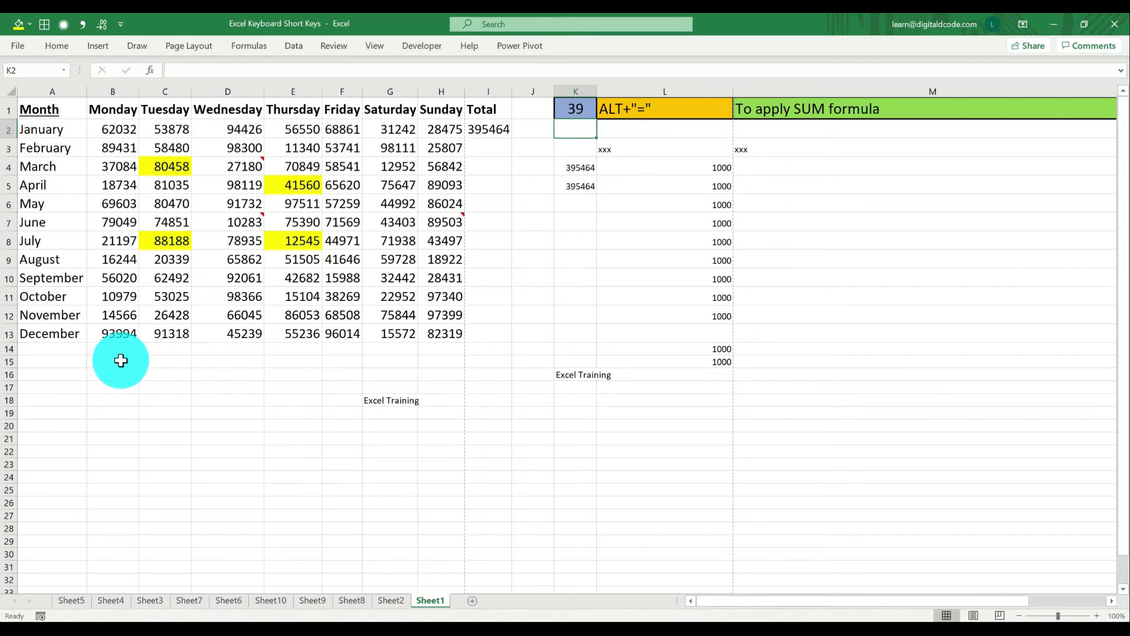
Label A15 as Total and sum the Monday column in B15 with AutoSum over B2:B14
{"action": "left_click", "coordinate": [70, 365]}
{"action": "type", "text": "Total"}
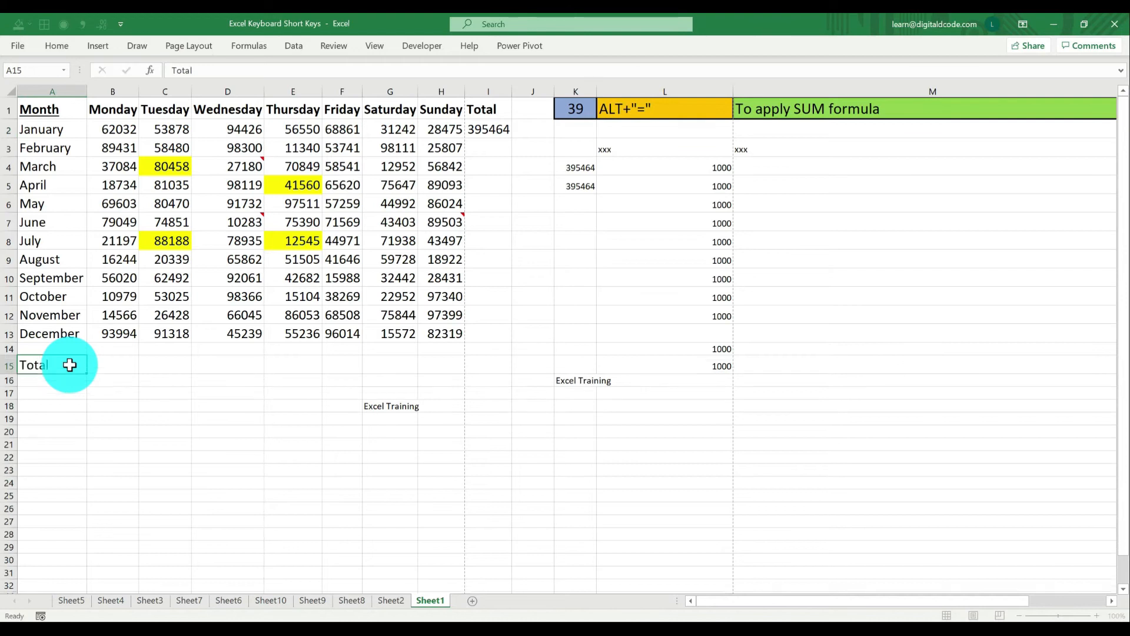
{"action": "key", "text": "Tab"}
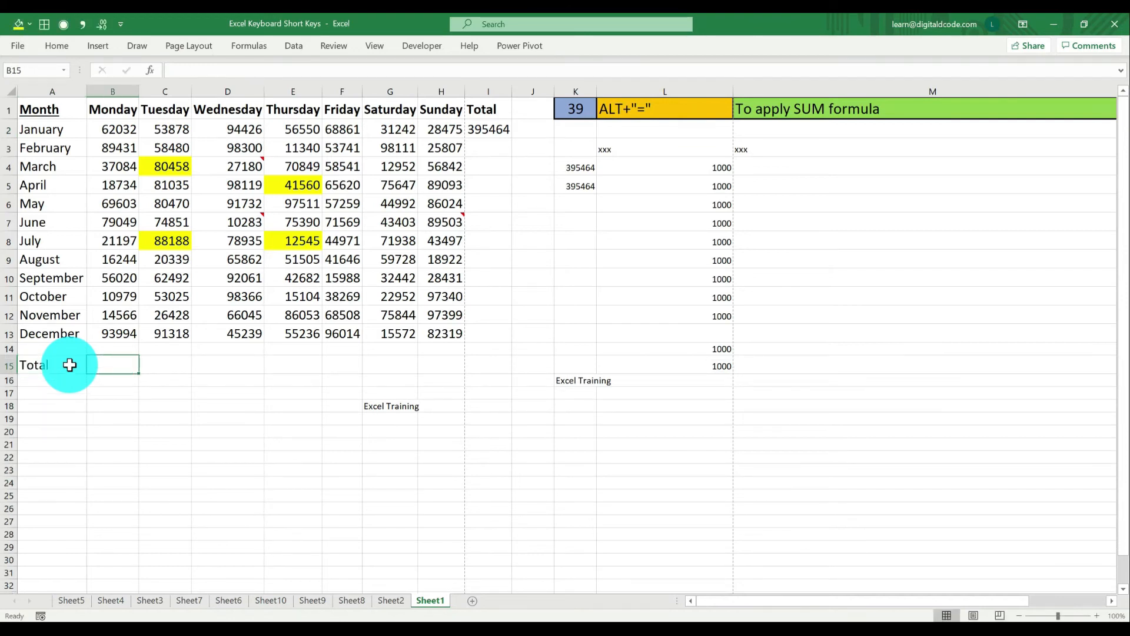
{"action": "key", "text": "alt+equal"}
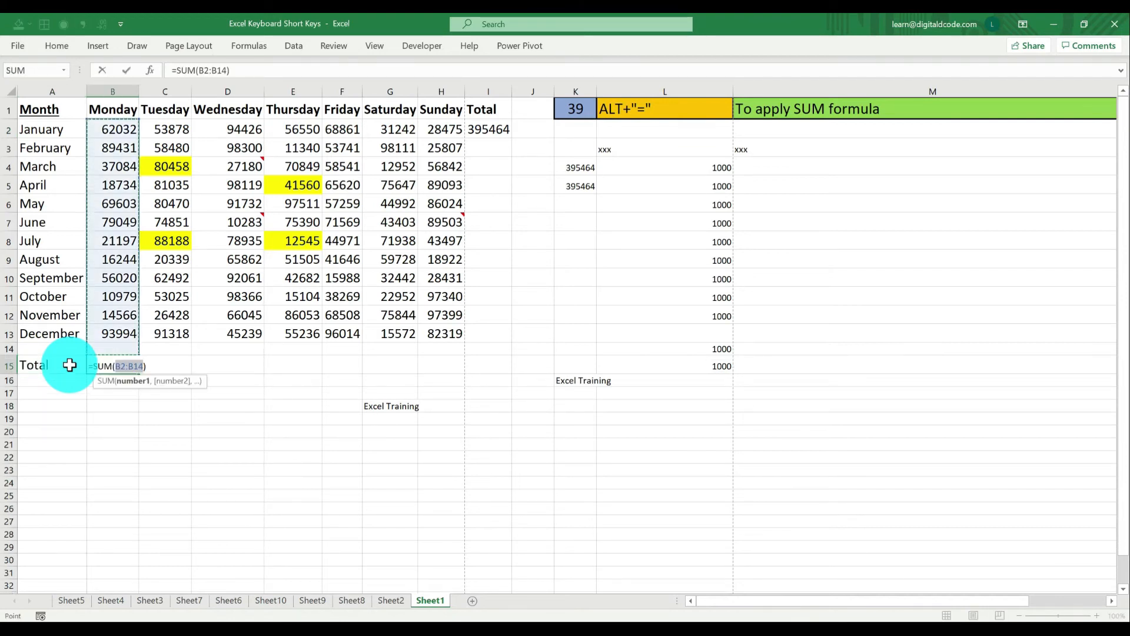
{"action": "key", "text": "ctrl+Return"}
{"action": "key", "text": "ctrl+c"}
{"action": "key", "text": "Right"}
{"action": "key", "text": "shift+Right"}
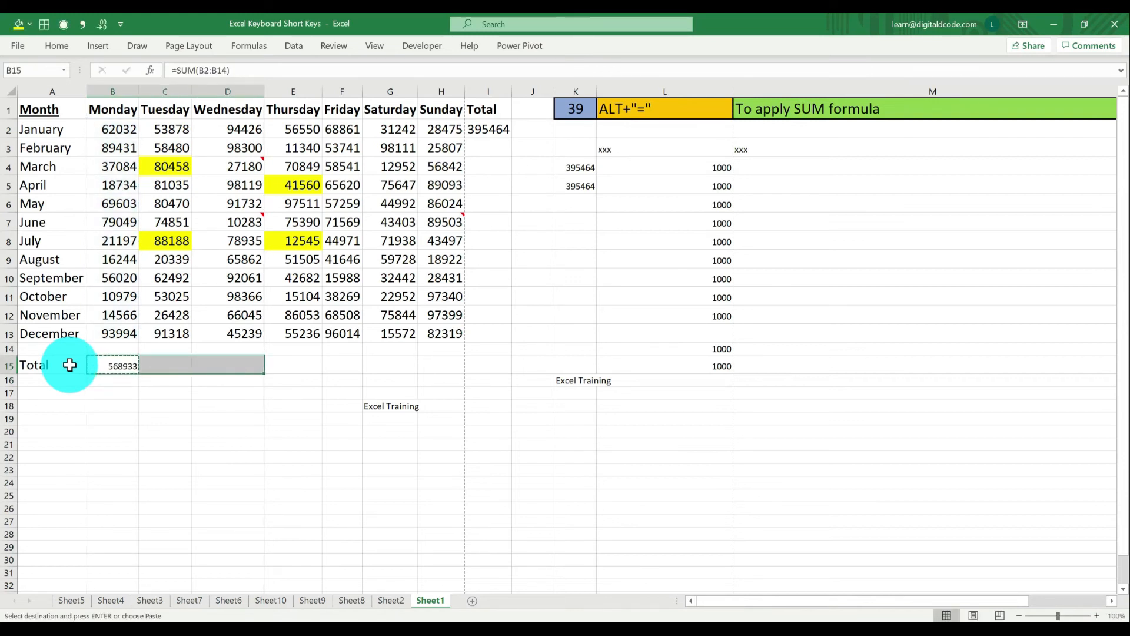
{"action": "key", "text": "shift+Left"}
{"action": "key", "text": "Escape"}
Sum the Tuesday column in C15 with AutoSum over C2:C14
{"action": "key", "text": "alt+equal"}
{"action": "key", "text": "Return"}
{"action": "key", "text": "Up"}
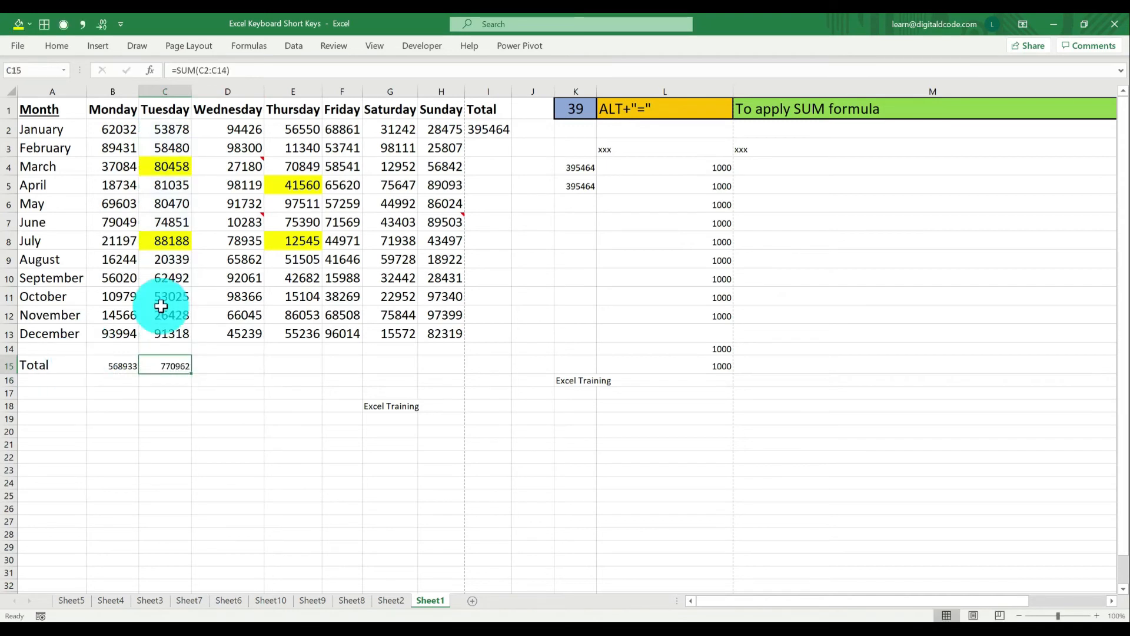
Sum February's Monday to Sunday values in I3 with AutoSum over B3:H3
{"action": "left_click", "coordinate": [486, 145]}
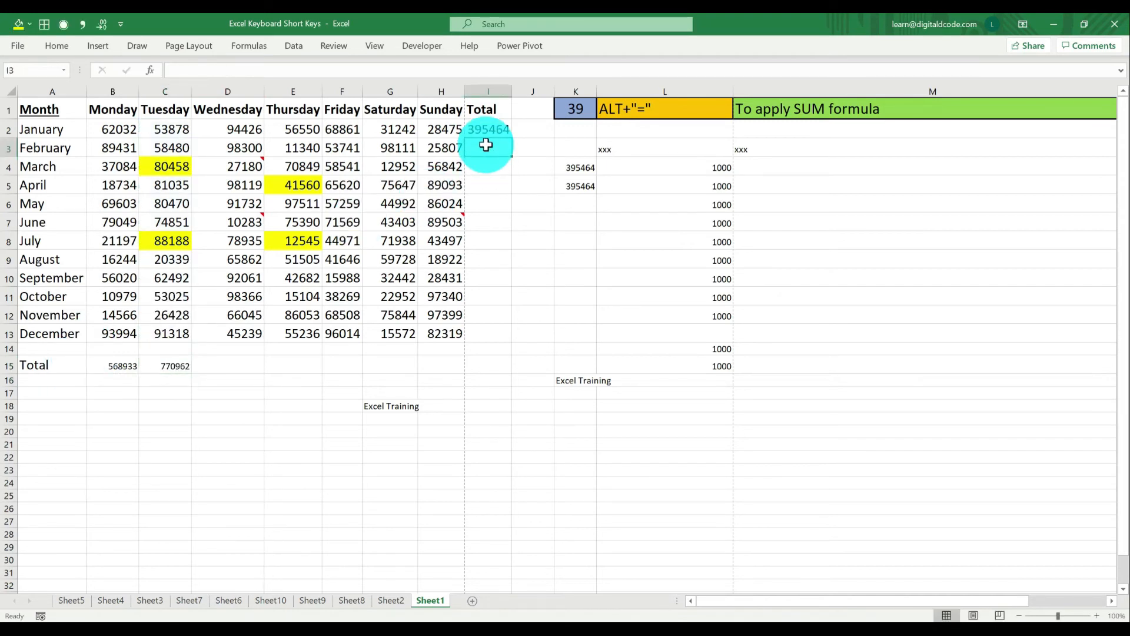
{"action": "key", "text": "alt+equal"}
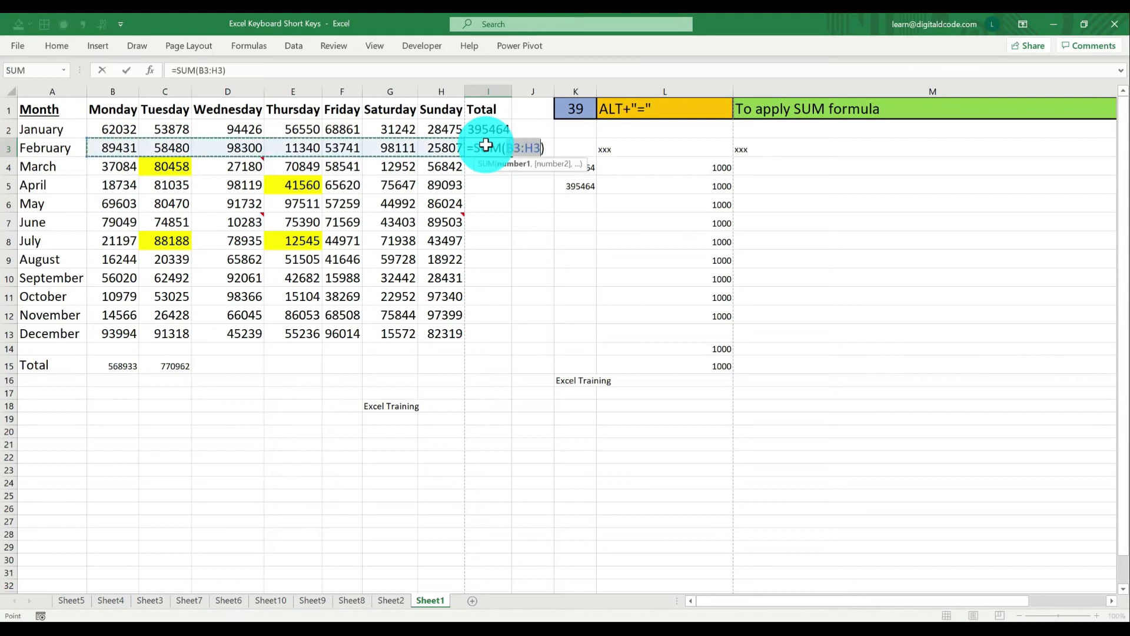
{"action": "key", "text": "Return"}
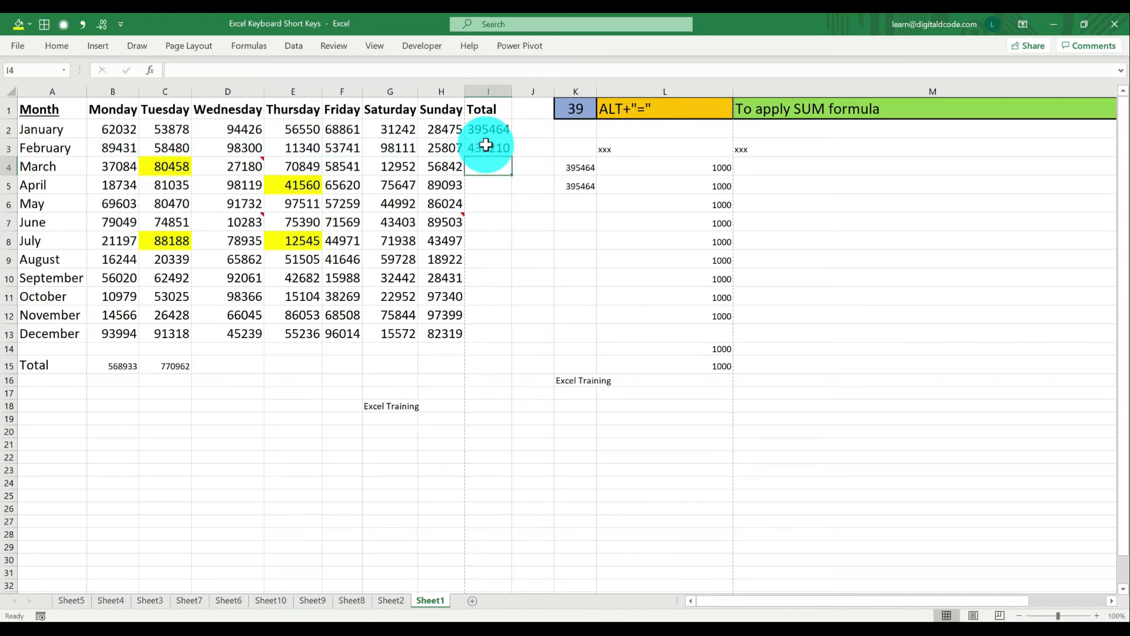
Set the shortcut number in K1 to 40
{"action": "left_click", "coordinate": [580, 111]}
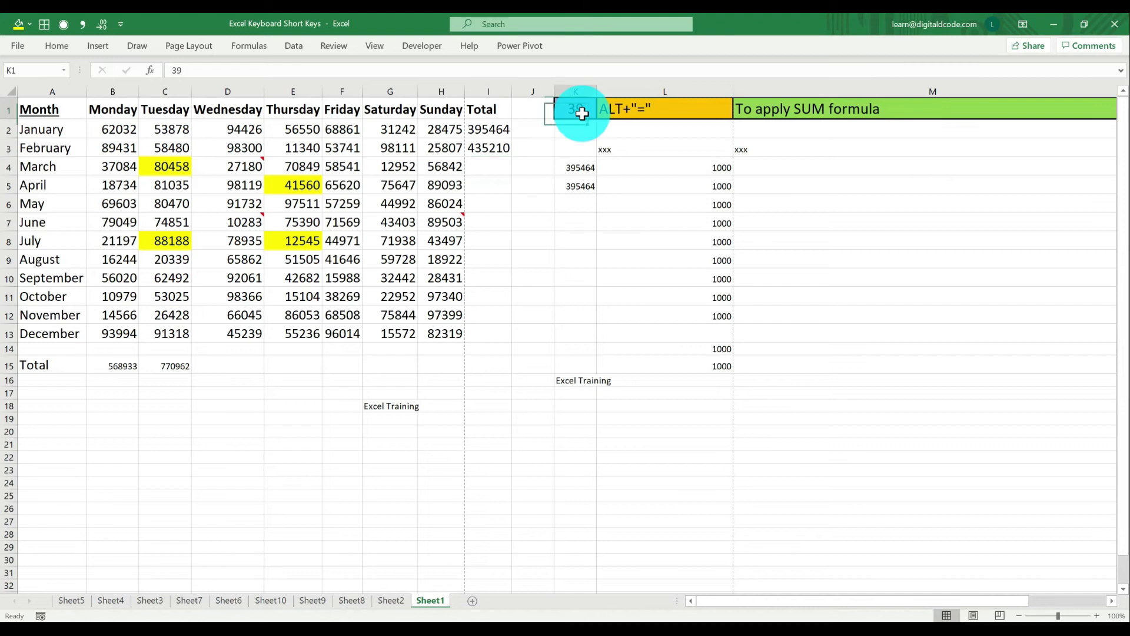
{"action": "type", "text": "4"}
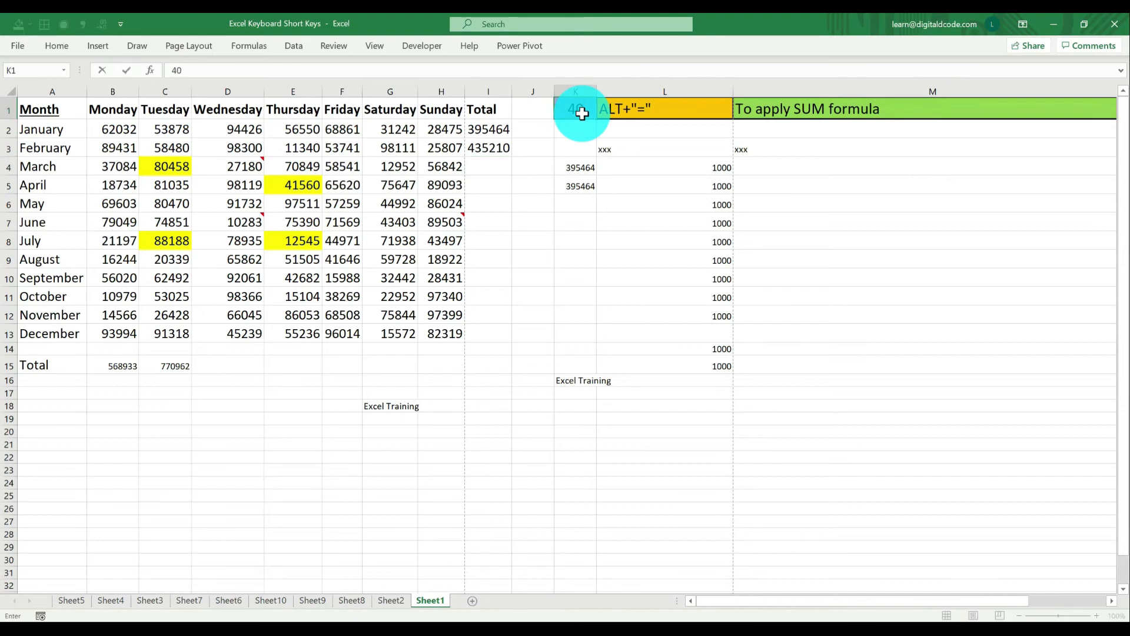
{"action": "type", "text": "0"}
{"action": "key", "text": "Return"}
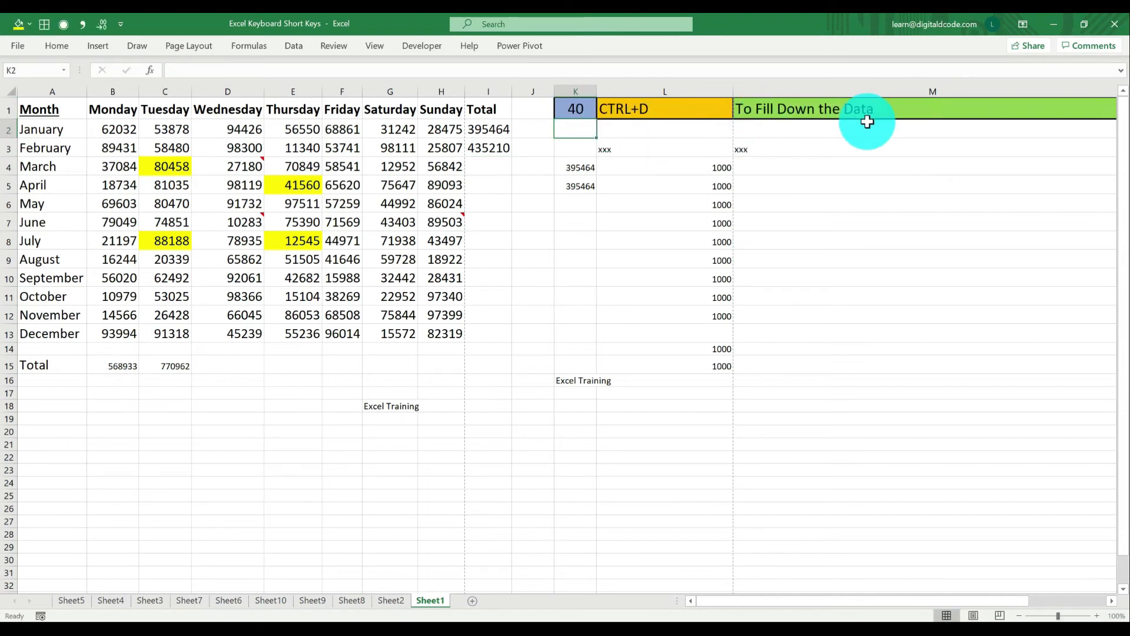
Fill the February total formula in I3 down through December in I13
{"action": "left_click", "coordinate": [478, 152]}
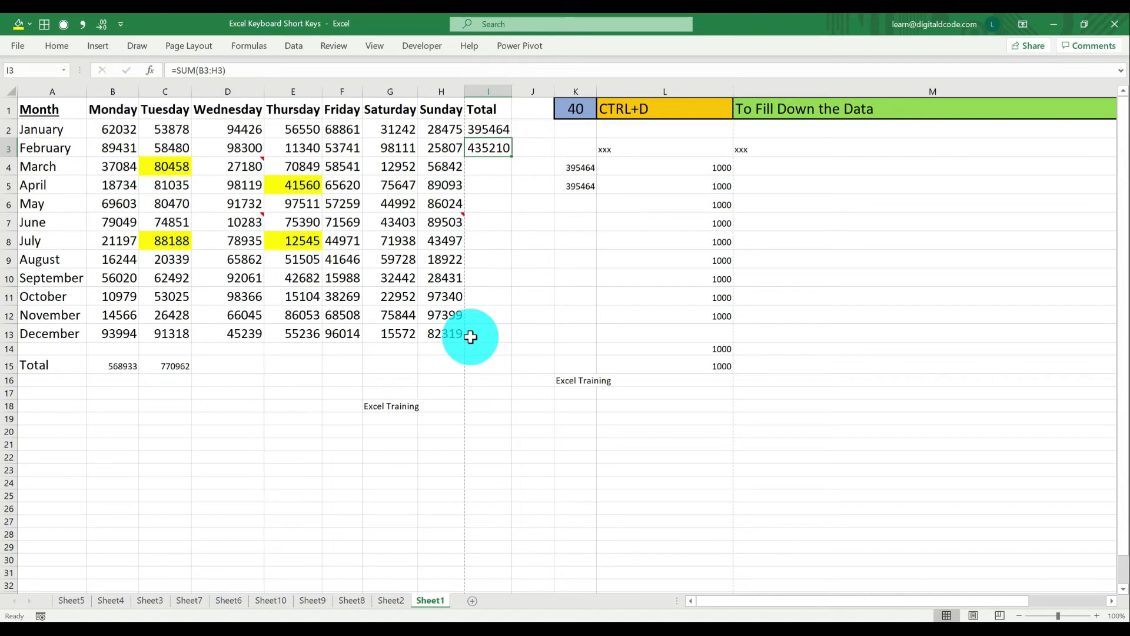
{"action": "key", "text": "shift+Down"}
{"action": "key", "text": "shift+Down"}
{"action": "key", "text": "shift+Down"}
{"action": "key", "text": "shift+Down"}
{"action": "key", "text": "shift+Down"}
{"action": "key", "text": "shift+Down"}
{"action": "key", "text": "shift+Down"}
{"action": "key", "text": "shift+Down"}
{"action": "key", "text": "shift+Down"}
{"action": "key", "text": "shift+Down"}
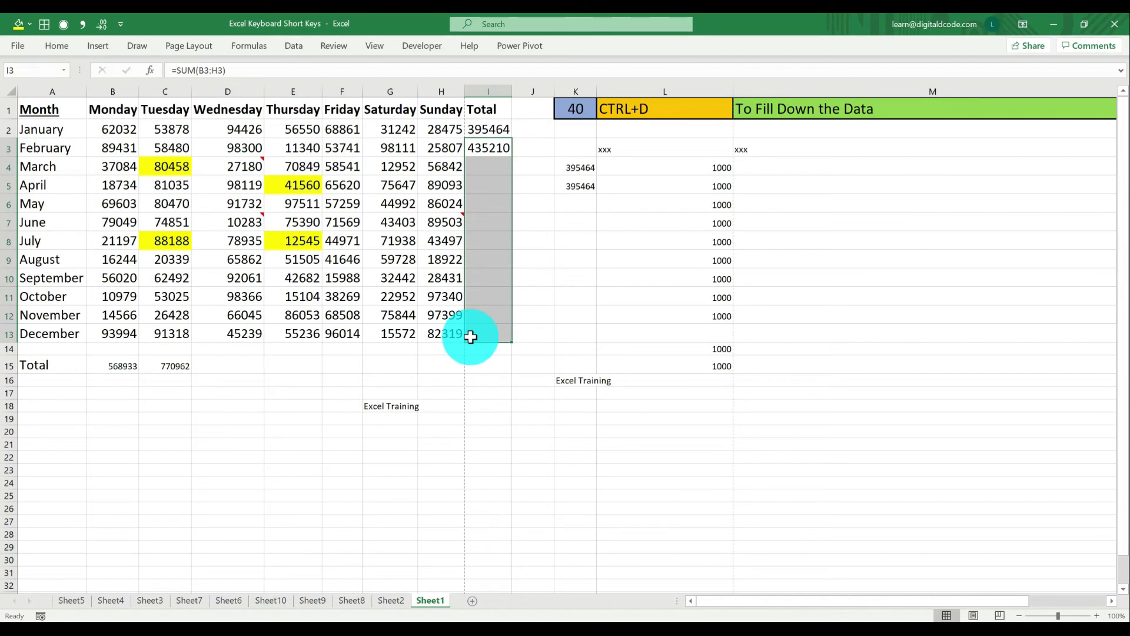
{"action": "key", "text": "ctrl+d"}
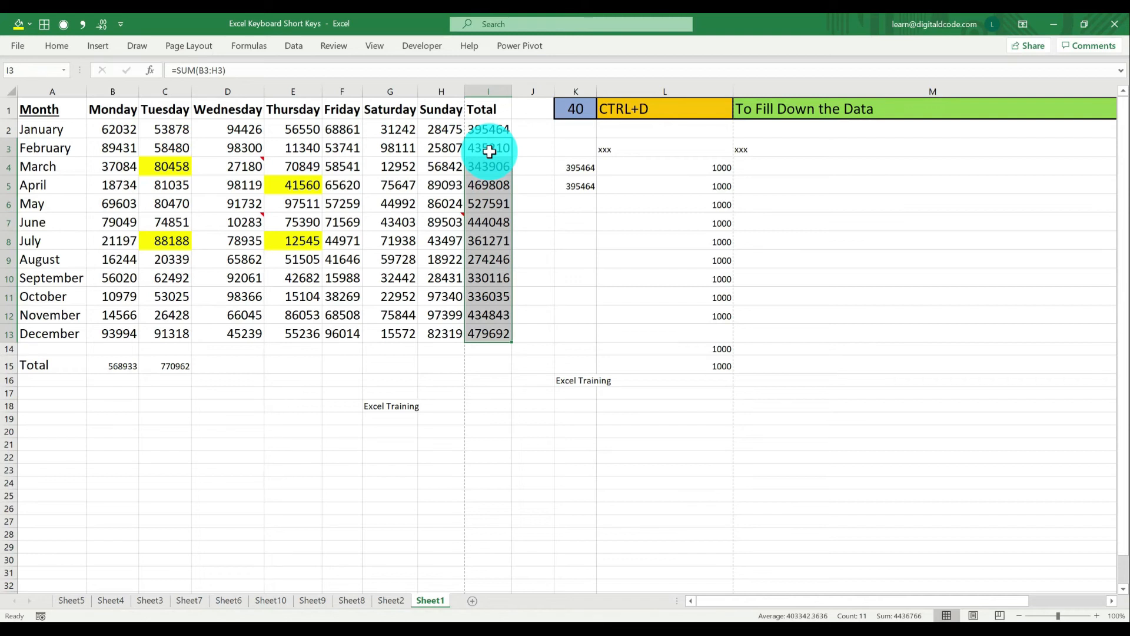
Set the shortcut number in K1 to 41
{"action": "left_click", "coordinate": [580, 113]}
{"action": "type", "text": "41"}
{"action": "key", "text": "Return"}
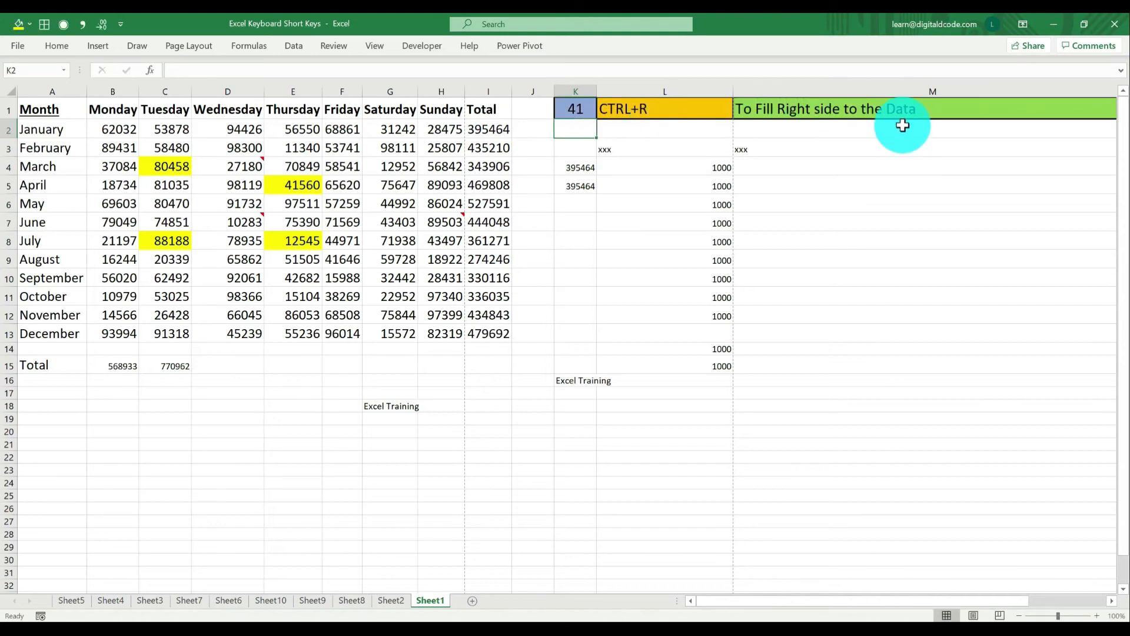
Fill the Tuesday sum formula in C15 across the Total row to I15
{"action": "left_click", "coordinate": [171, 365]}
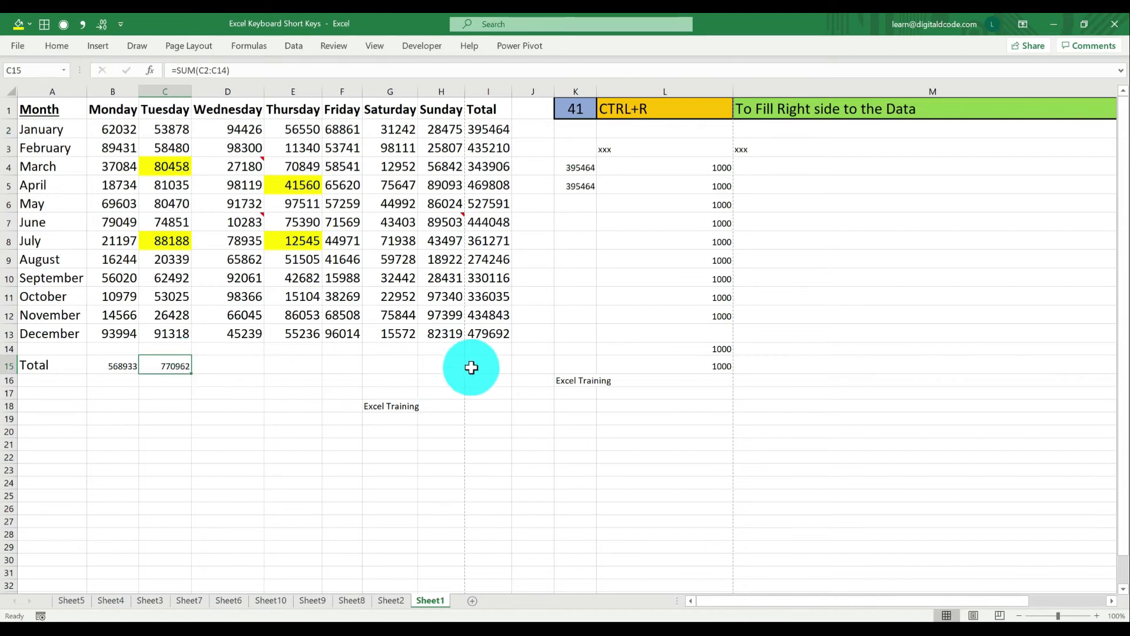
{"action": "left_click_drag", "start_coordinate": [166, 366], "coordinate": [505, 361]}
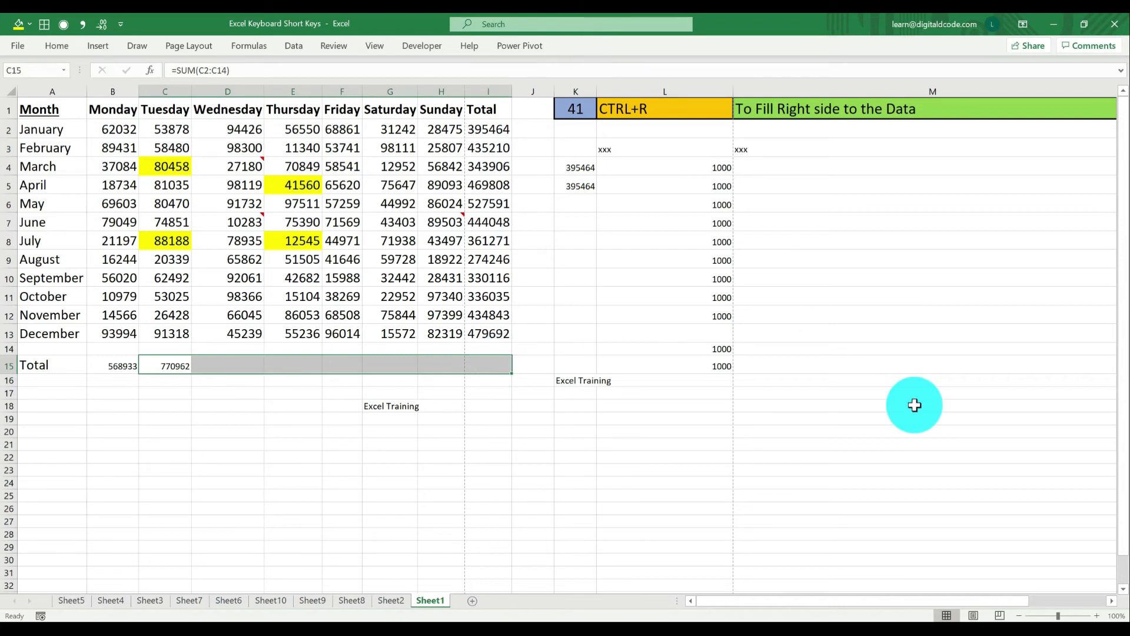
{"action": "key", "text": "ctrl+r"}
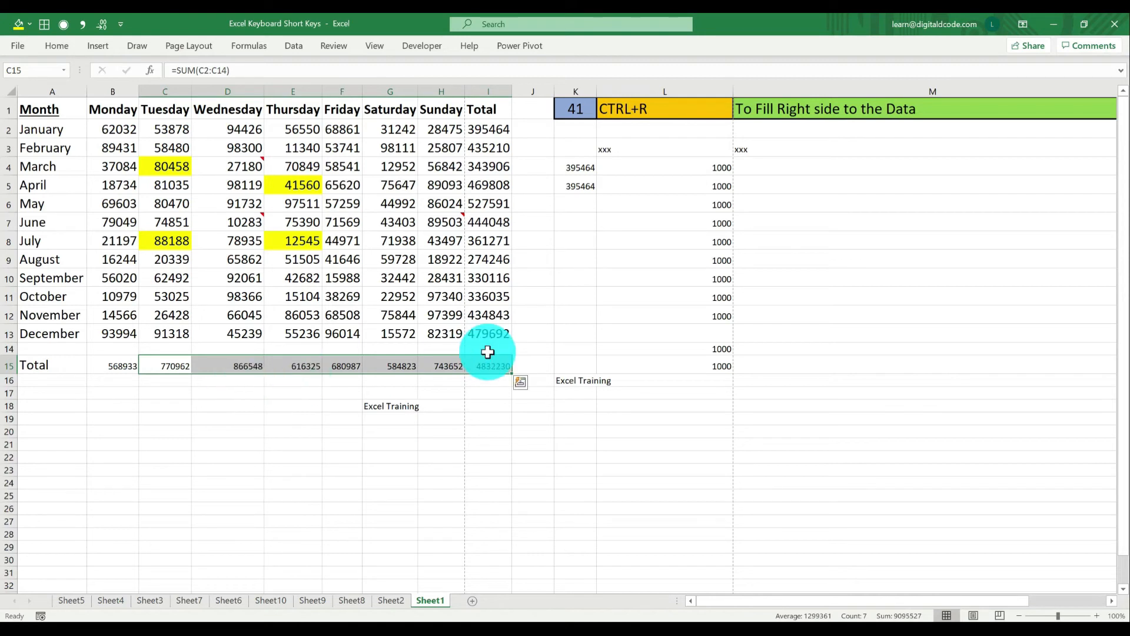
Set the shortcut number in K1 to 42
{"action": "left_click", "coordinate": [587, 102]}
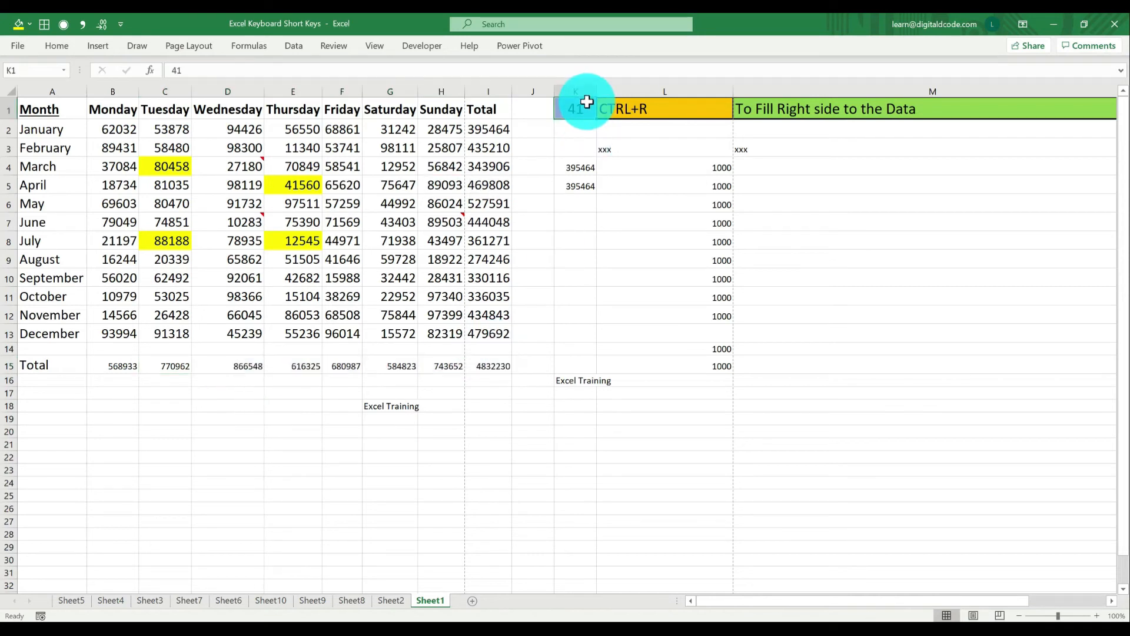
{"action": "type", "text": "42"}
{"action": "key", "text": "Return"}
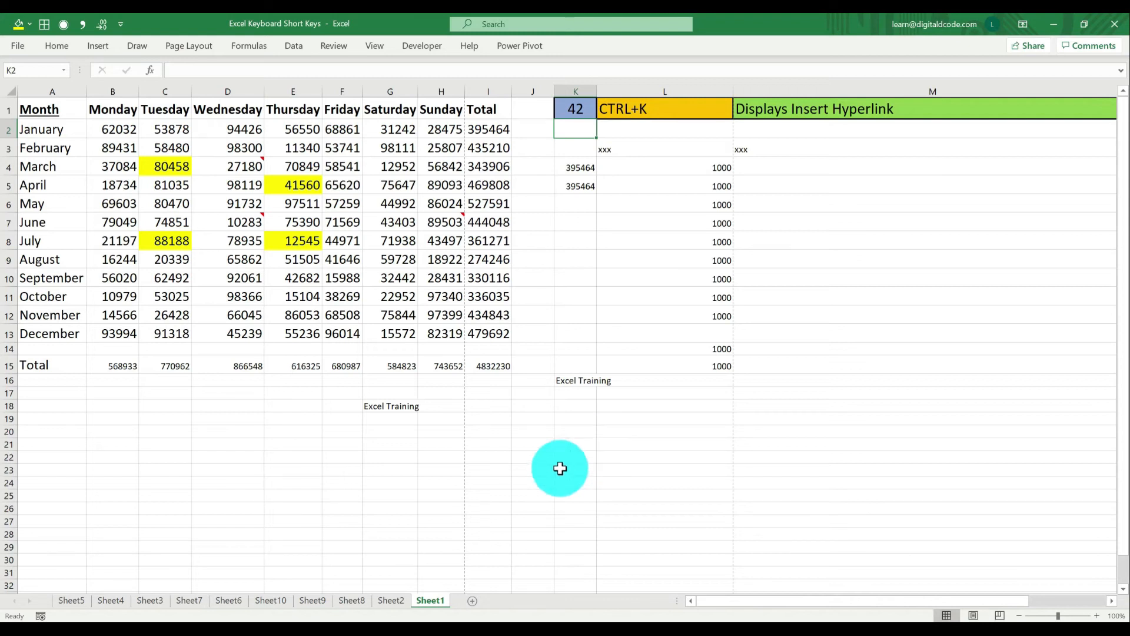
Start a hyperlink in A1 of Sheet5 and choose the Sales Report file on the Desktop as its target
{"action": "left_click", "coordinate": [571, 446]}
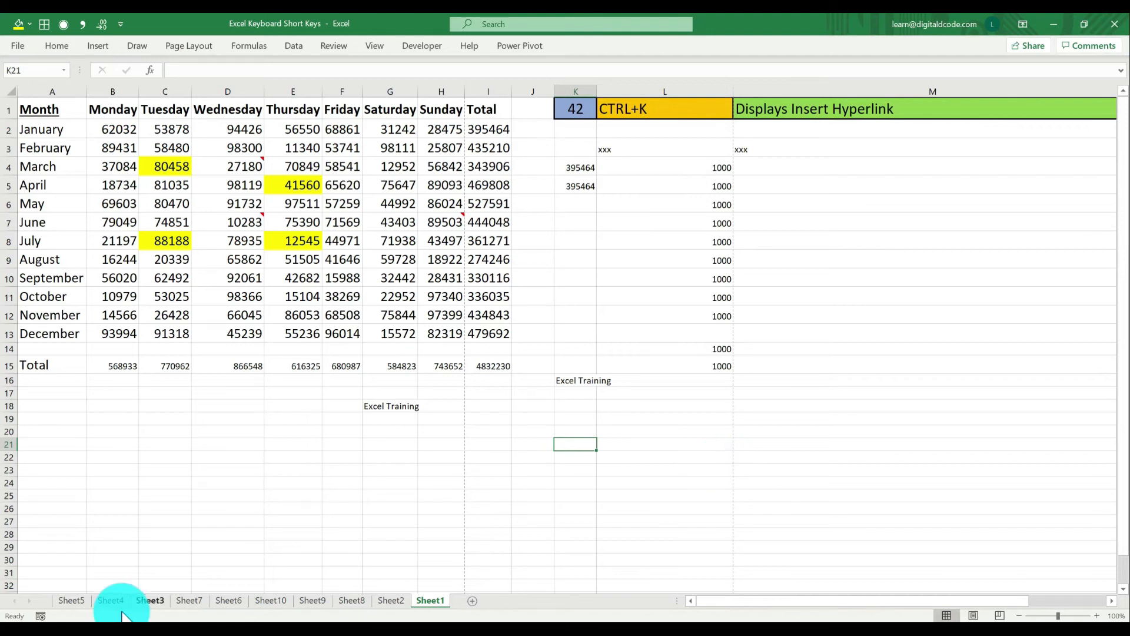
{"action": "left_click", "coordinate": [71, 601]}
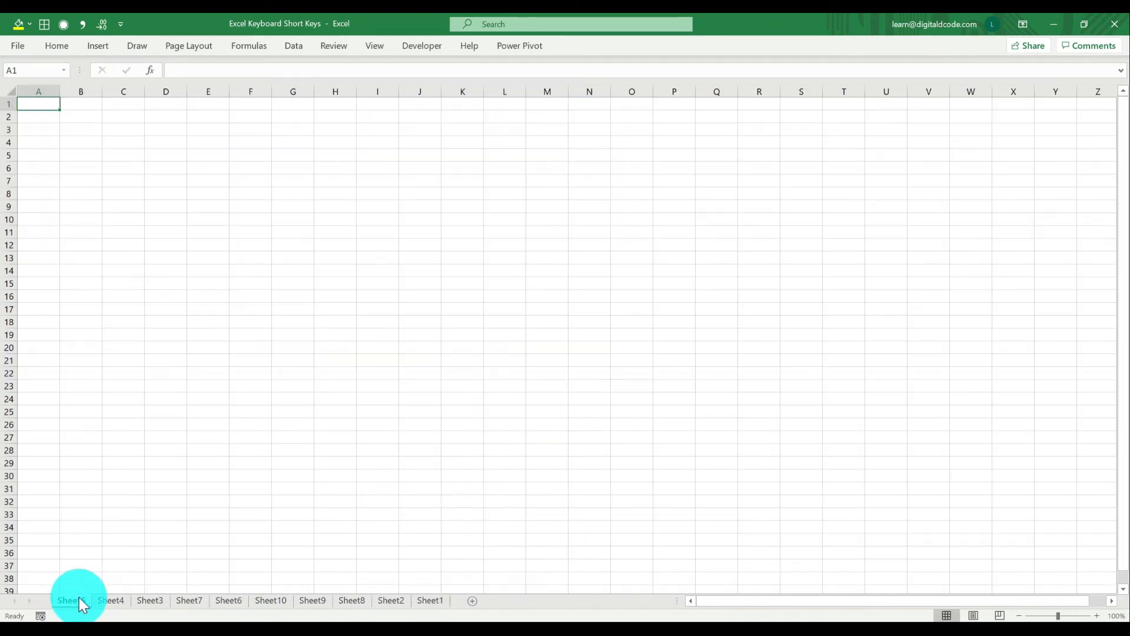
{"action": "key", "text": "ctrl+k"}
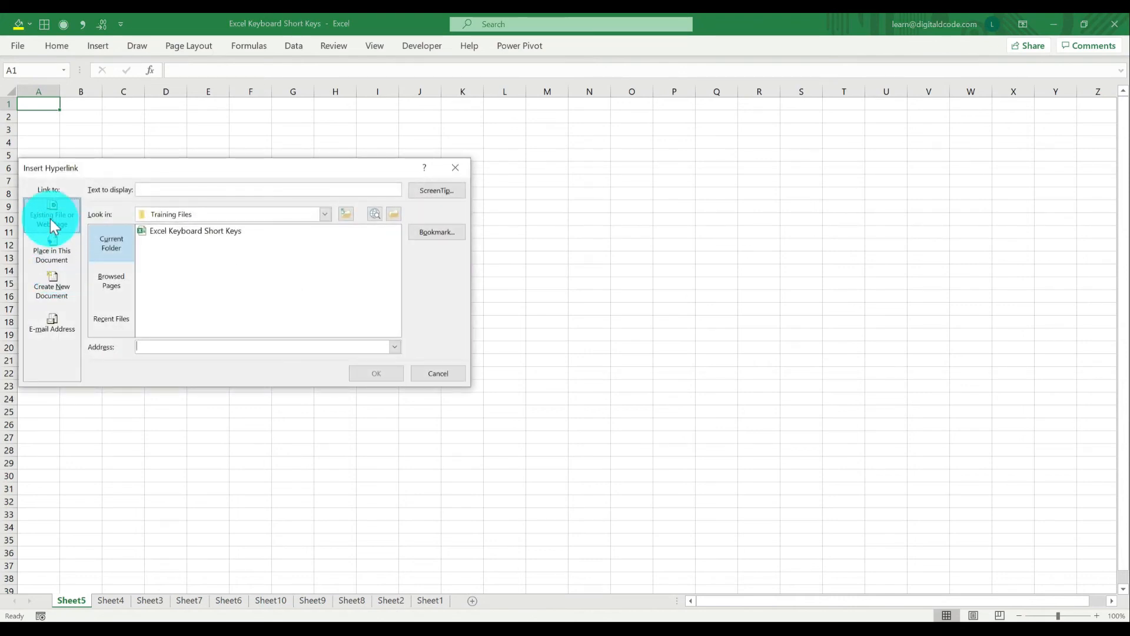
{"action": "left_click", "coordinate": [323, 215]}
{"action": "left_click", "coordinate": [160, 228]}
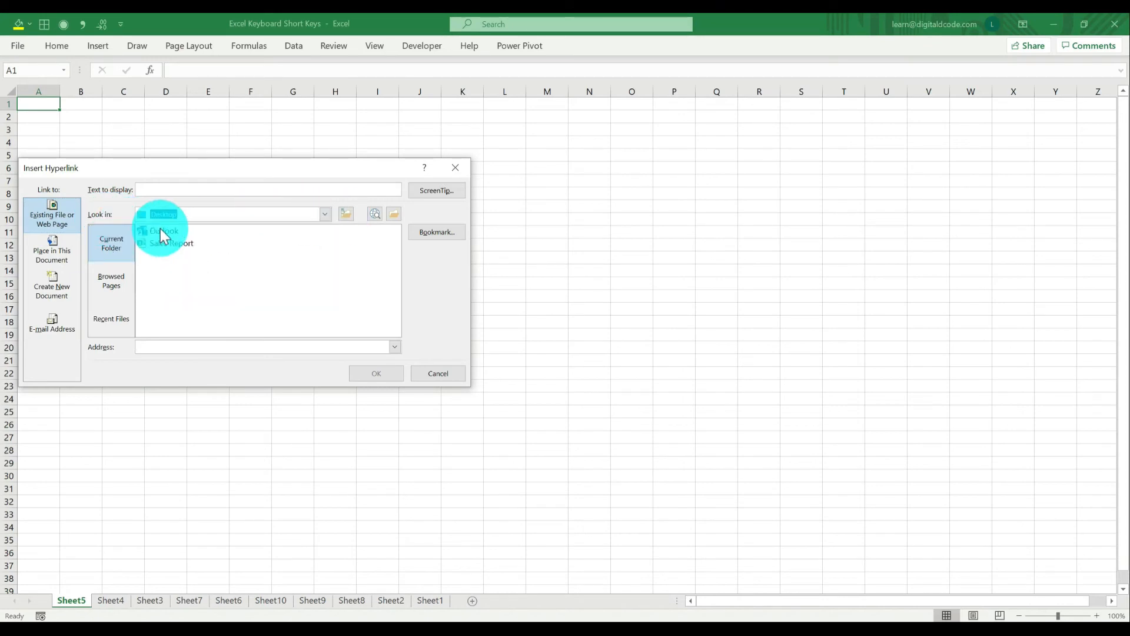
{"action": "left_click", "coordinate": [161, 245]}
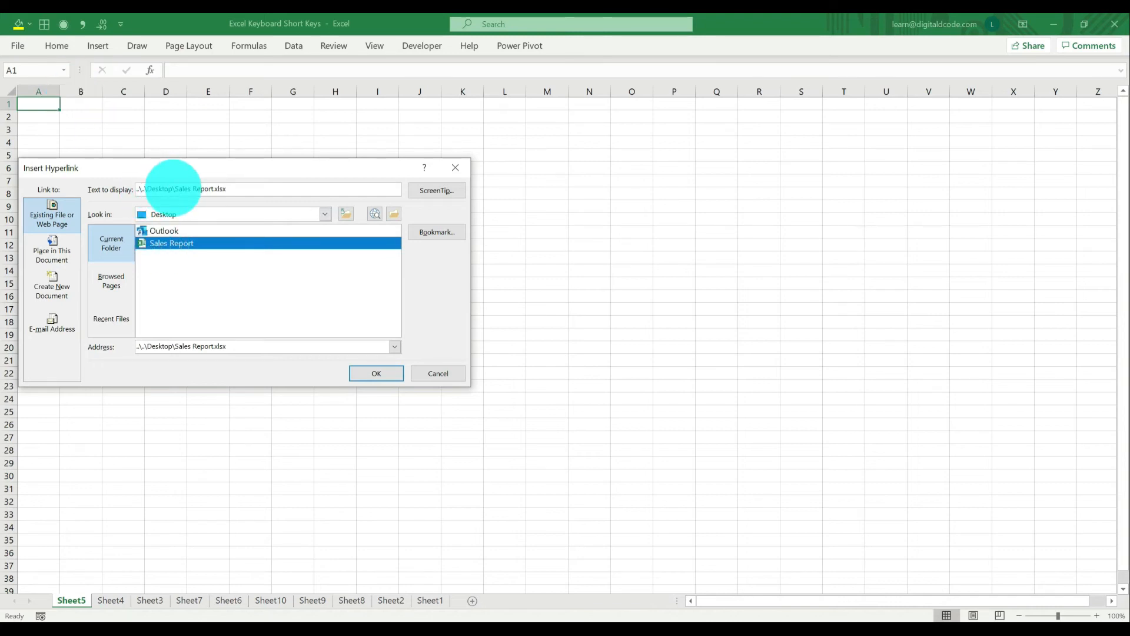
Insert the link with its display text shortened to Sales Report, and autofit column A
{"action": "left_click_drag", "start_coordinate": [174, 188], "coordinate": [108, 176]}
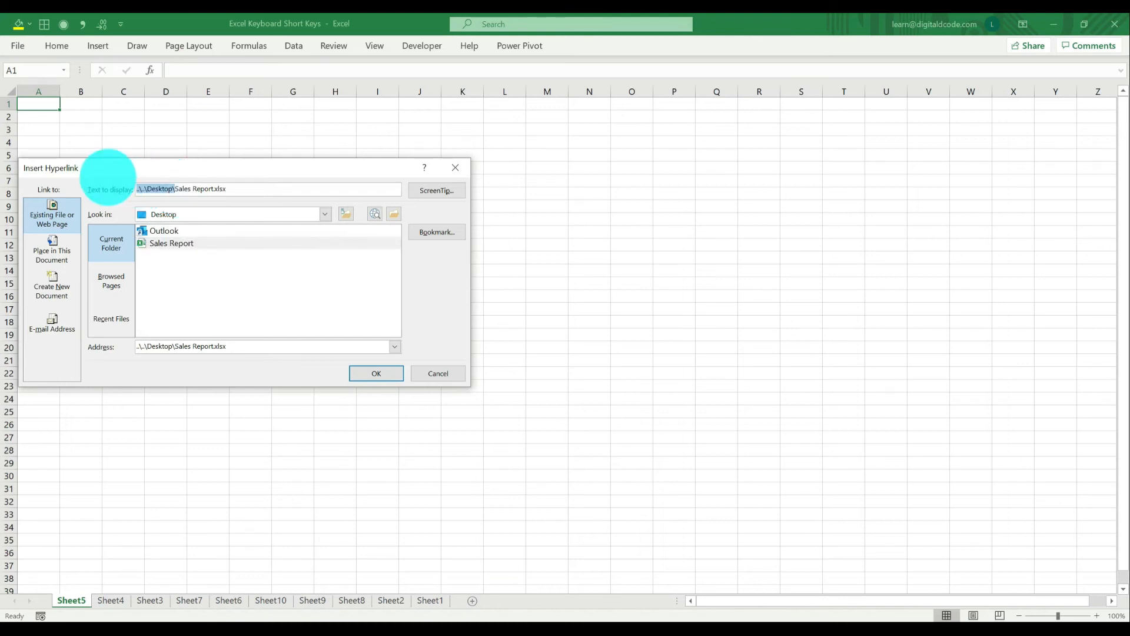
{"action": "key", "text": "BackSpace"}
{"action": "key", "text": "BackSpace"}
{"action": "key", "text": "BackSpace"}
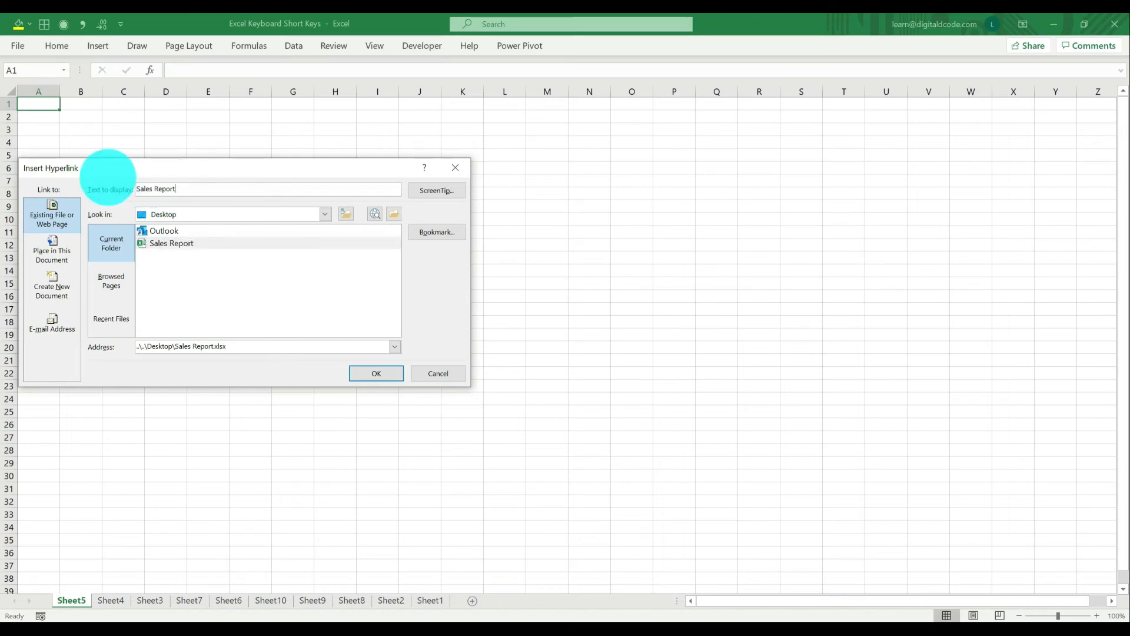
{"action": "left_click", "coordinate": [376, 373]}
{"action": "left_click_drag", "start_coordinate": [59, 89], "coordinate": [58, 90]}
{"action": "double_click", "coordinate": [59, 90]}
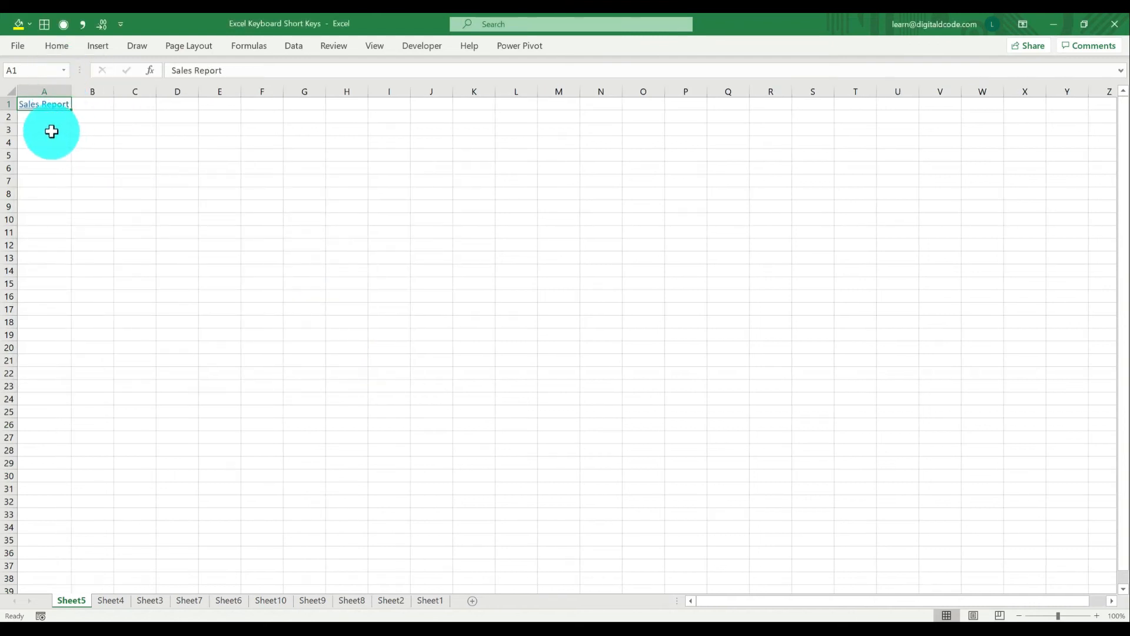
Follow the Sales Report link in A1 to check its target workbook, and return to the Excel Keyboard Short Keys workbook
{"action": "left_click", "coordinate": [49, 105]}
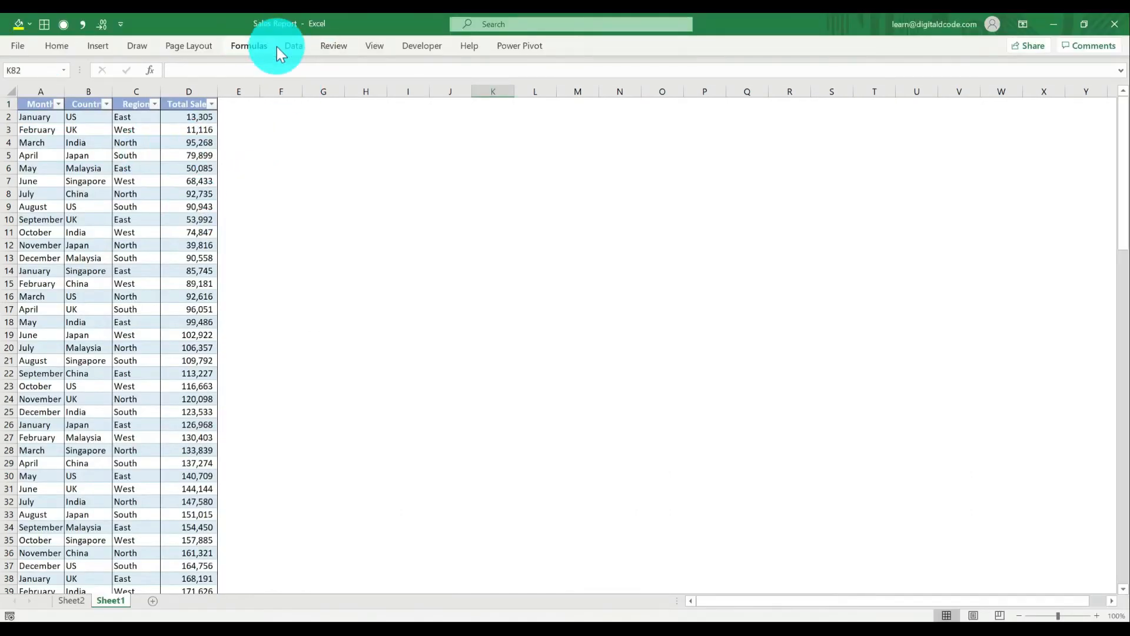
{"action": "key", "text": "alt+Tab"}
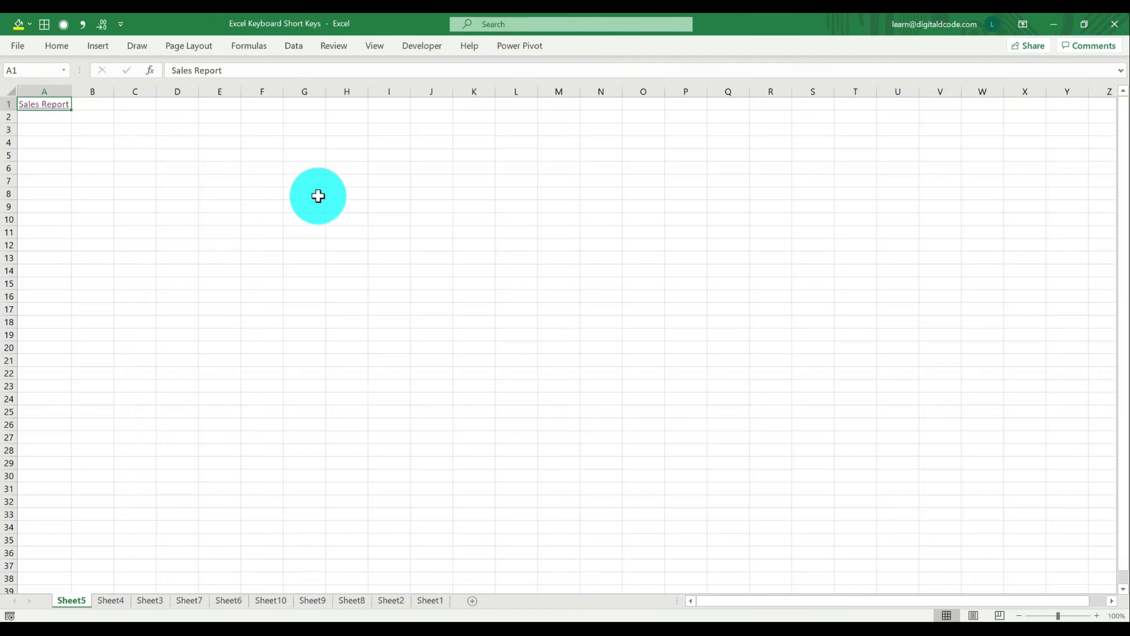
Insert a hyperlink in A3 of Sheet5 to cell A1 of Sheet1 in this workbook, with the display text Sheet1
{"action": "left_click", "coordinate": [51, 126]}
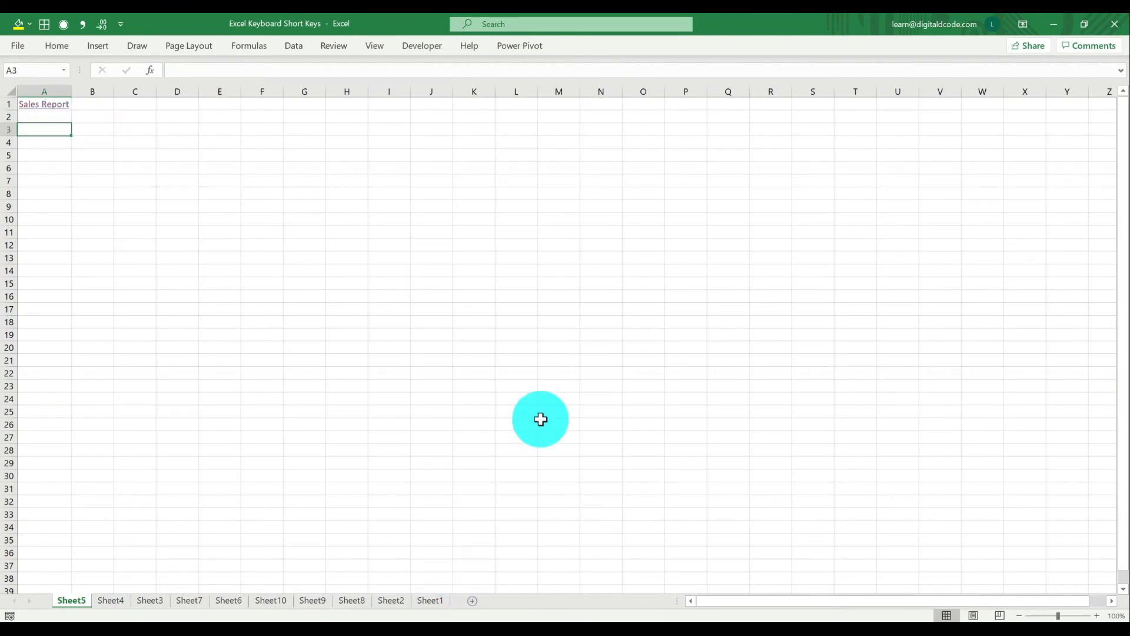
{"action": "key", "text": "ctrl+k"}
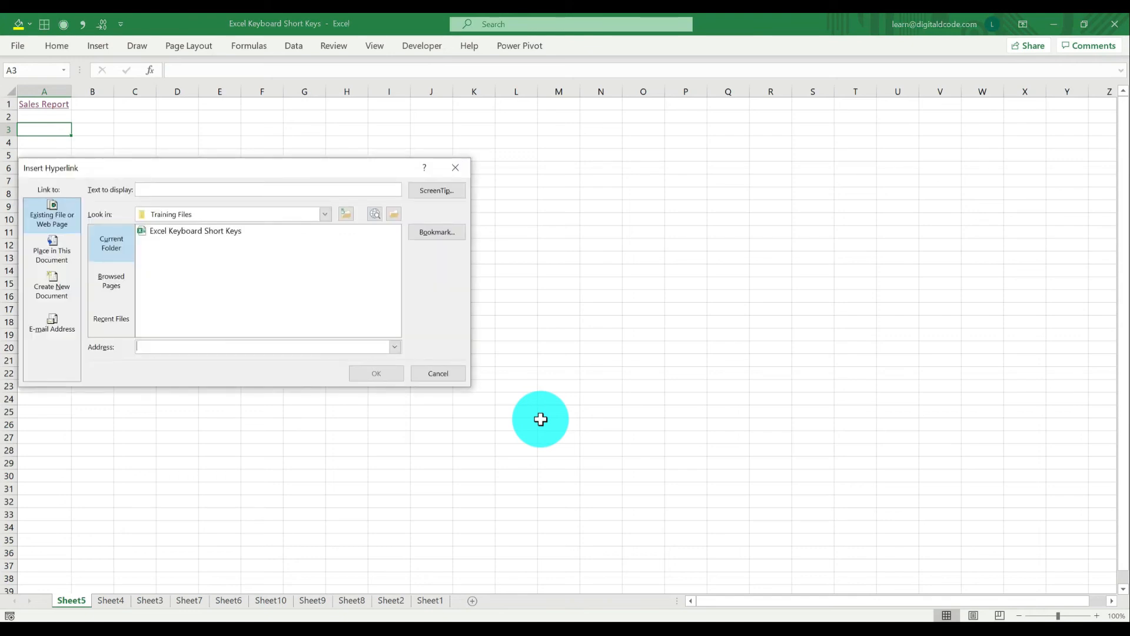
{"action": "left_click", "coordinate": [41, 253]}
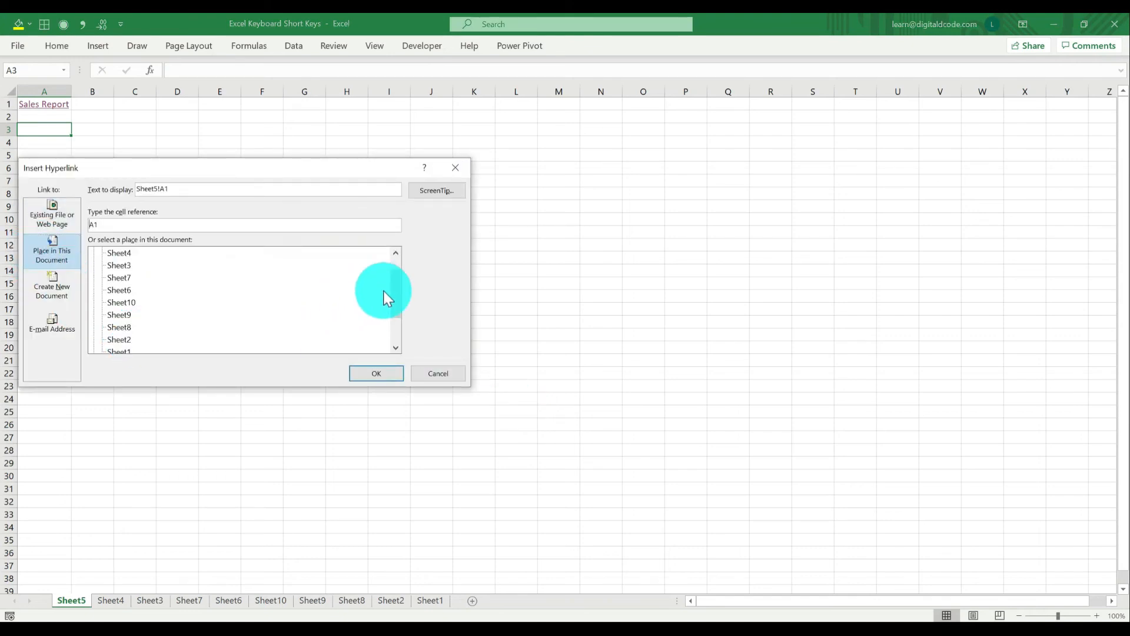
{"action": "left_click_drag", "start_coordinate": [394, 293], "coordinate": [291, 333]}
{"action": "left_click", "coordinate": [122, 302]}
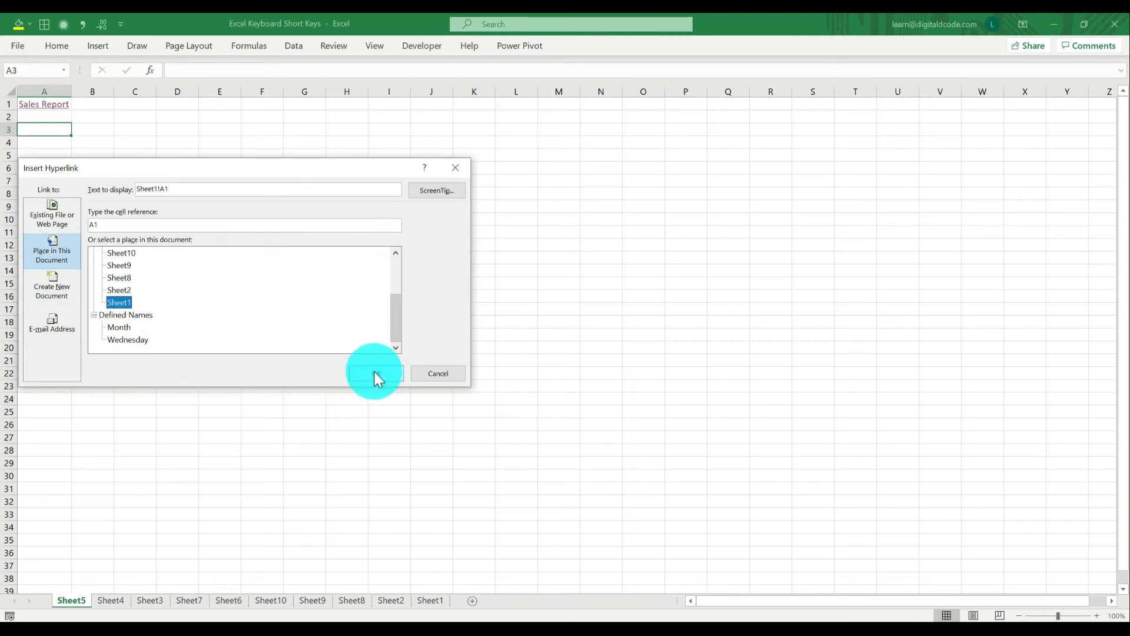
{"action": "left_click", "coordinate": [207, 189]}
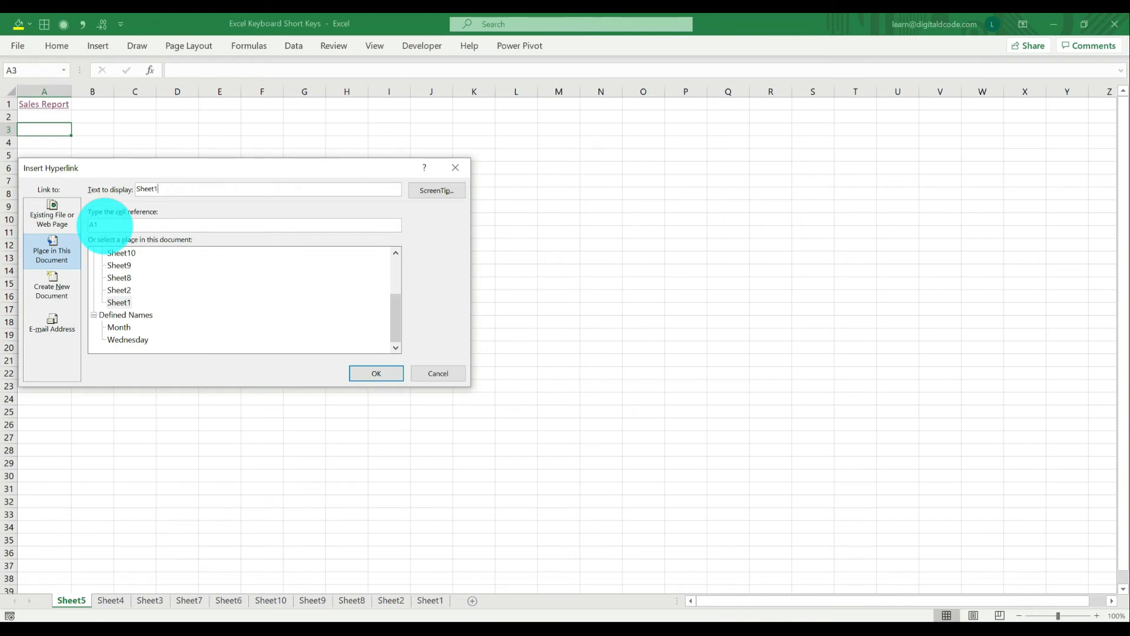
{"action": "left_click", "coordinate": [372, 375]}
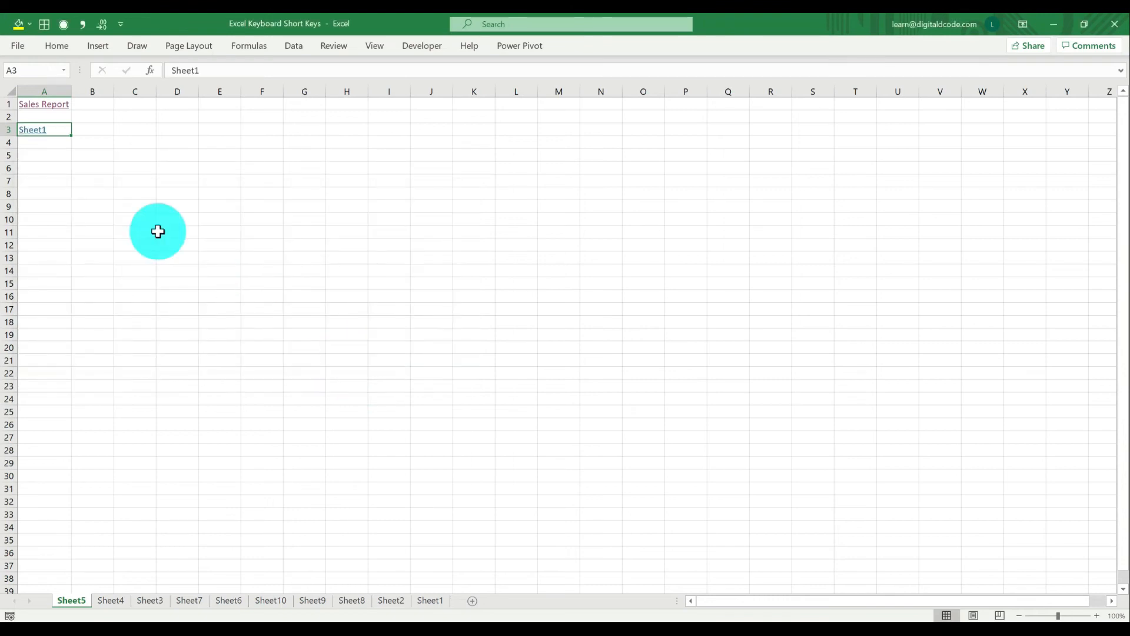
Follow the Sheet1 link in A3, return to that cell with Go To, and follow the link again
{"action": "left_click", "coordinate": [41, 138]}
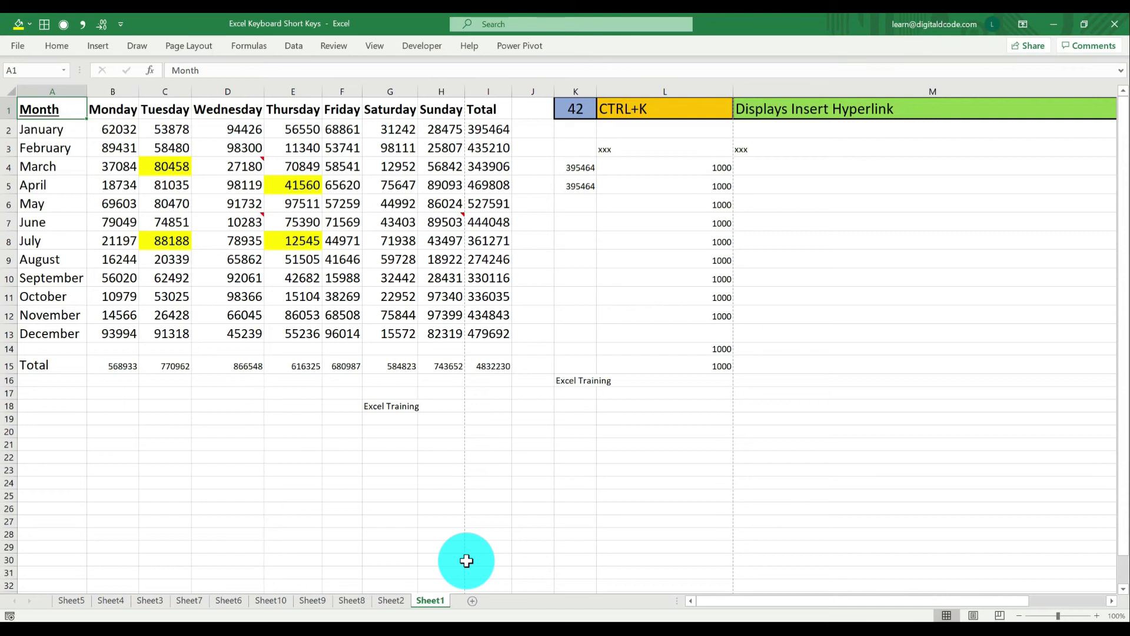
{"action": "key", "text": "ctrl+g"}
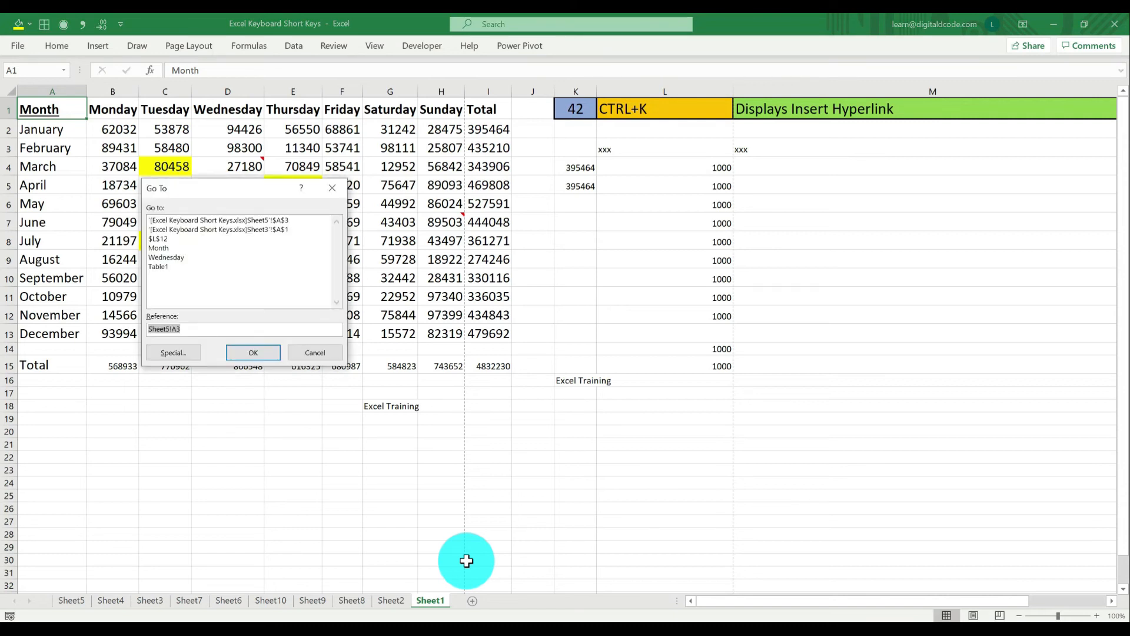
{"action": "key", "text": "Return"}
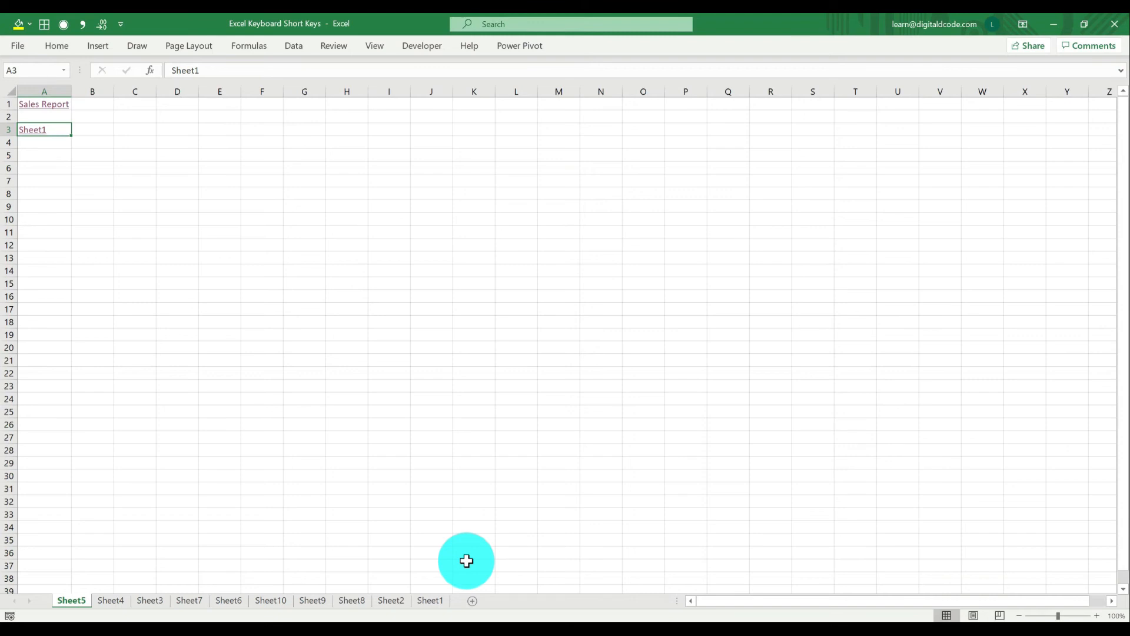
{"action": "left_click", "coordinate": [41, 137]}
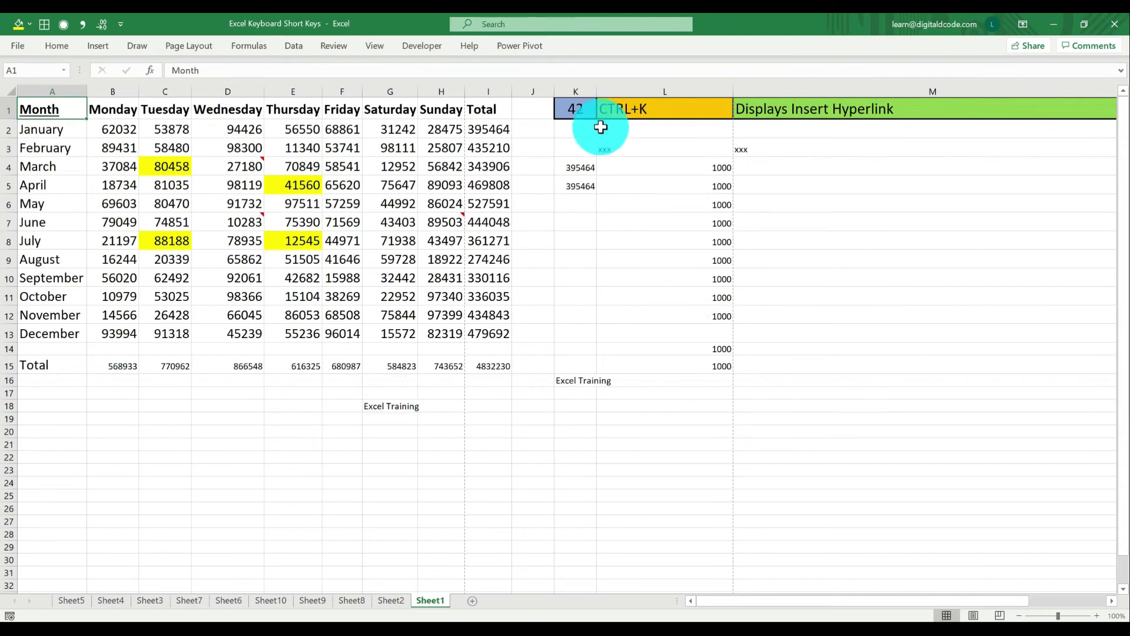
Set the shortcut number in K1 to 43
{"action": "left_click", "coordinate": [576, 111]}
{"action": "type", "text": "43"}
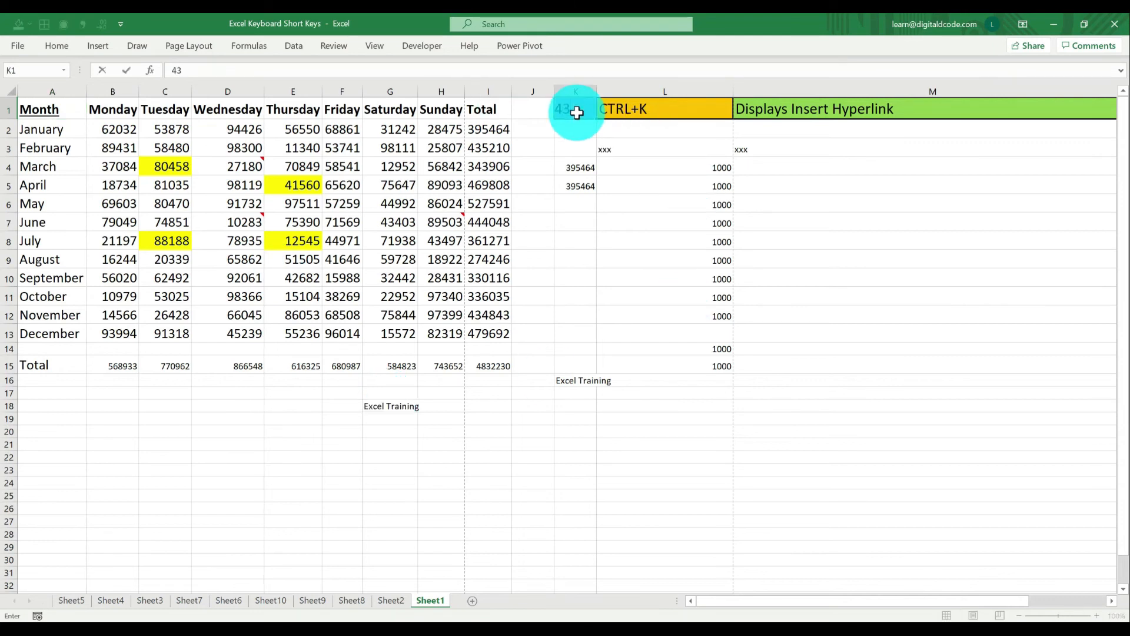
{"action": "key", "text": "Return"}
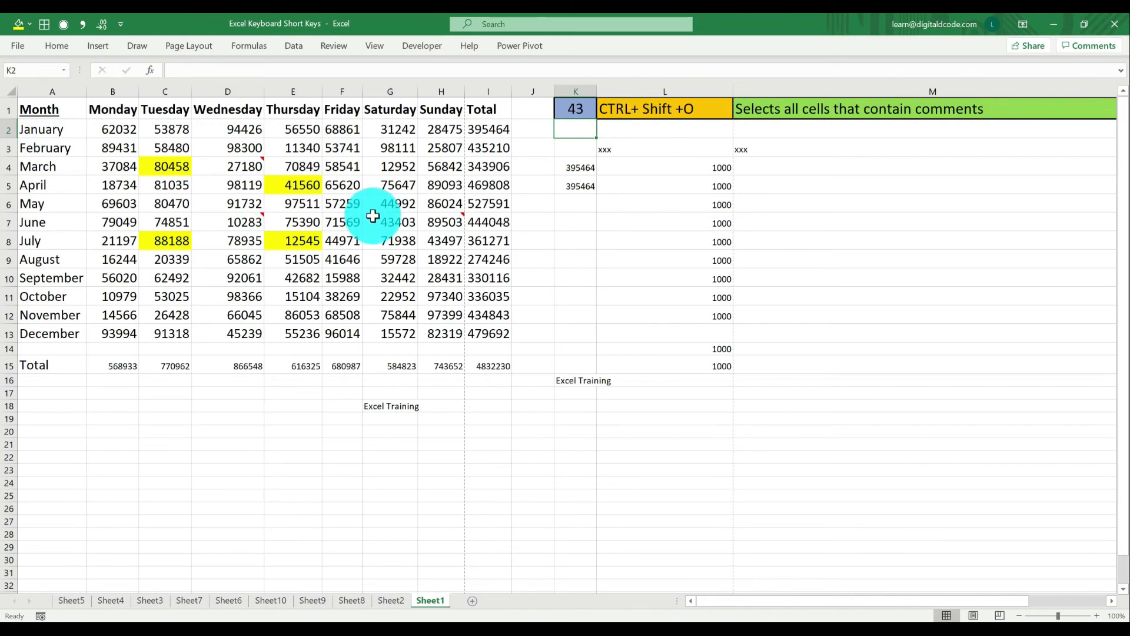
Select all cells with notes in the monthly sales data at once and delete their notes
{"action": "left_click", "coordinate": [241, 162]}
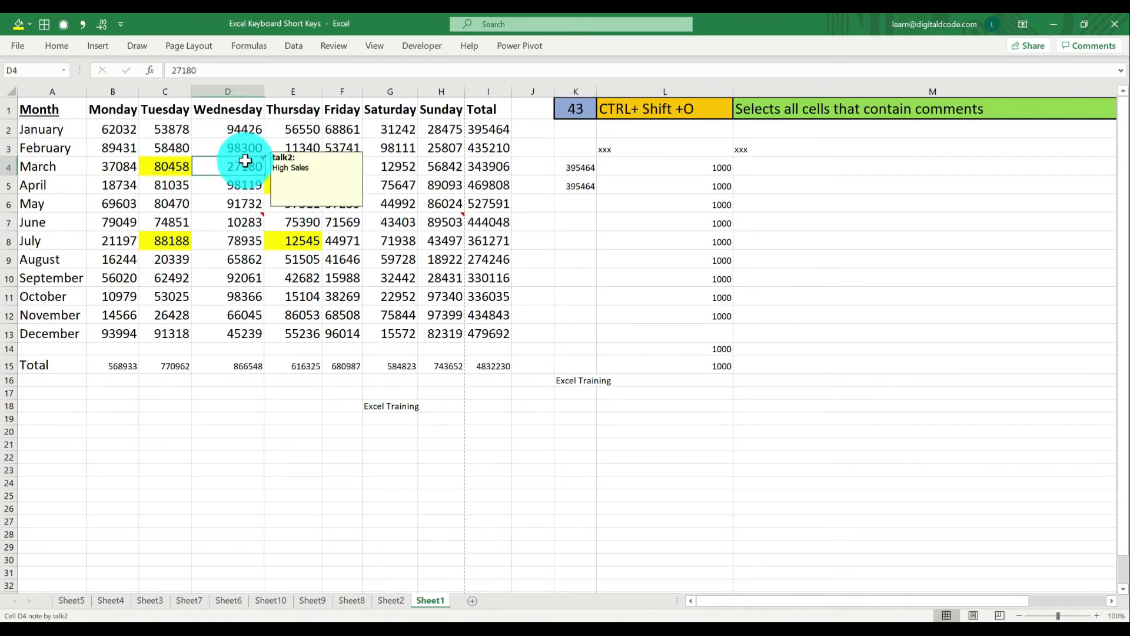
{"action": "left_click", "coordinate": [249, 222]}
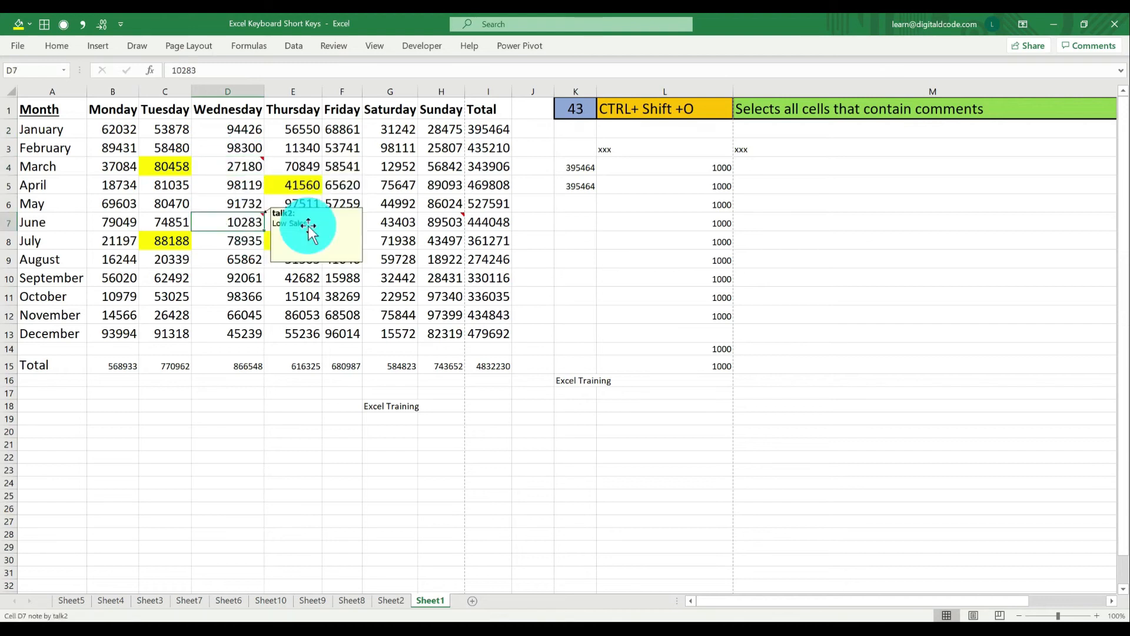
{"action": "left_click", "coordinate": [448, 221]}
{"action": "left_click", "coordinate": [98, 127]}
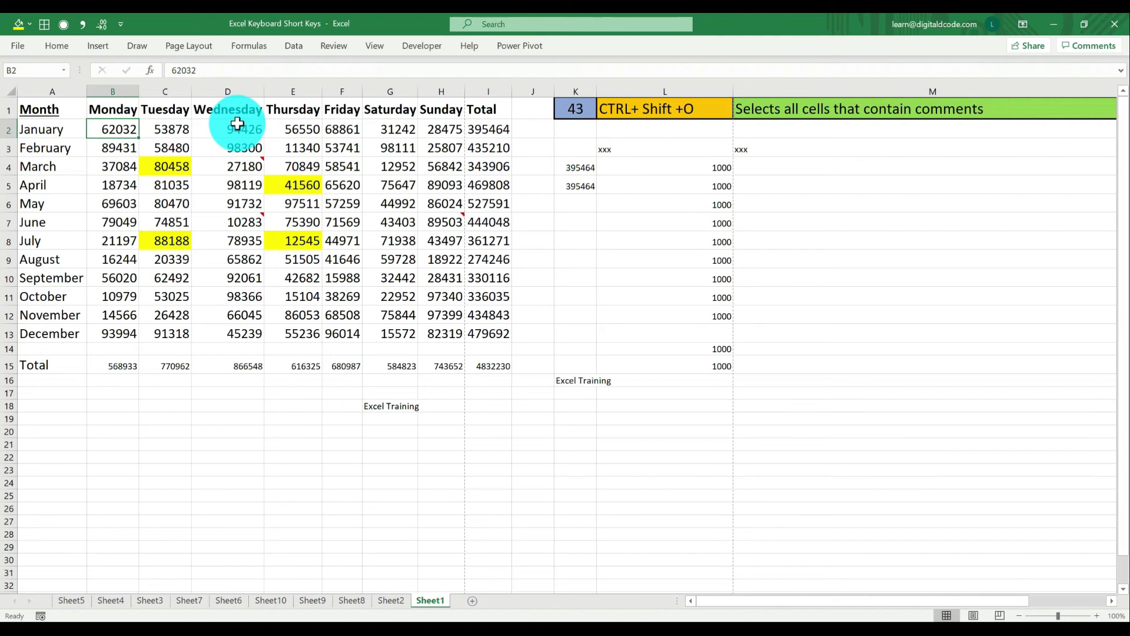
{"action": "key", "text": "ctrl+shift+o"}
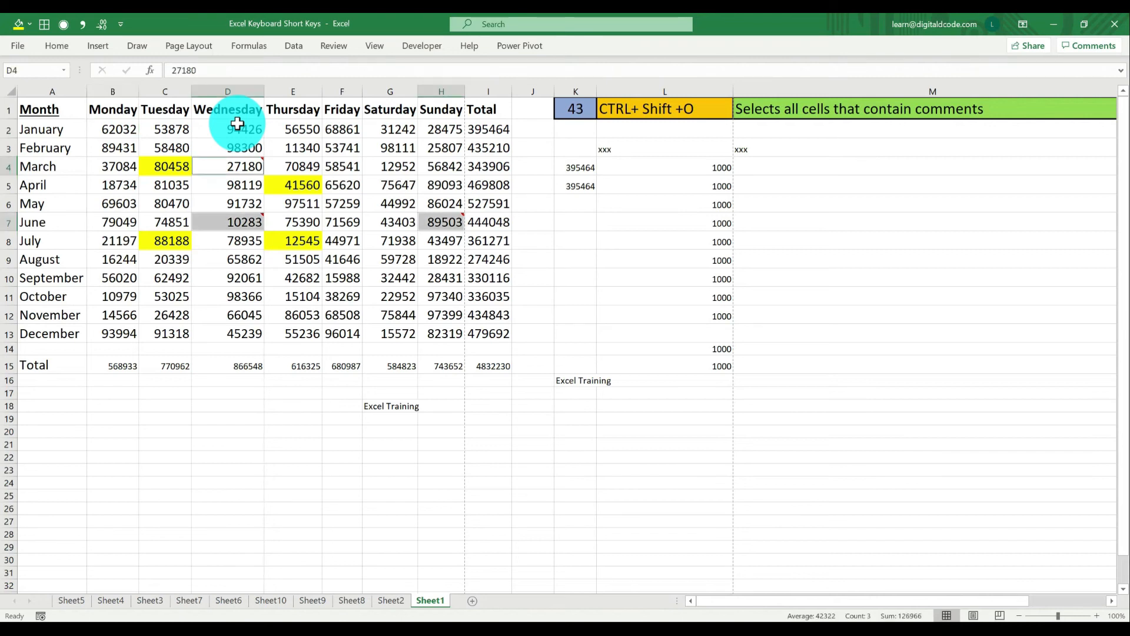
{"action": "key", "text": "shift+F10"}
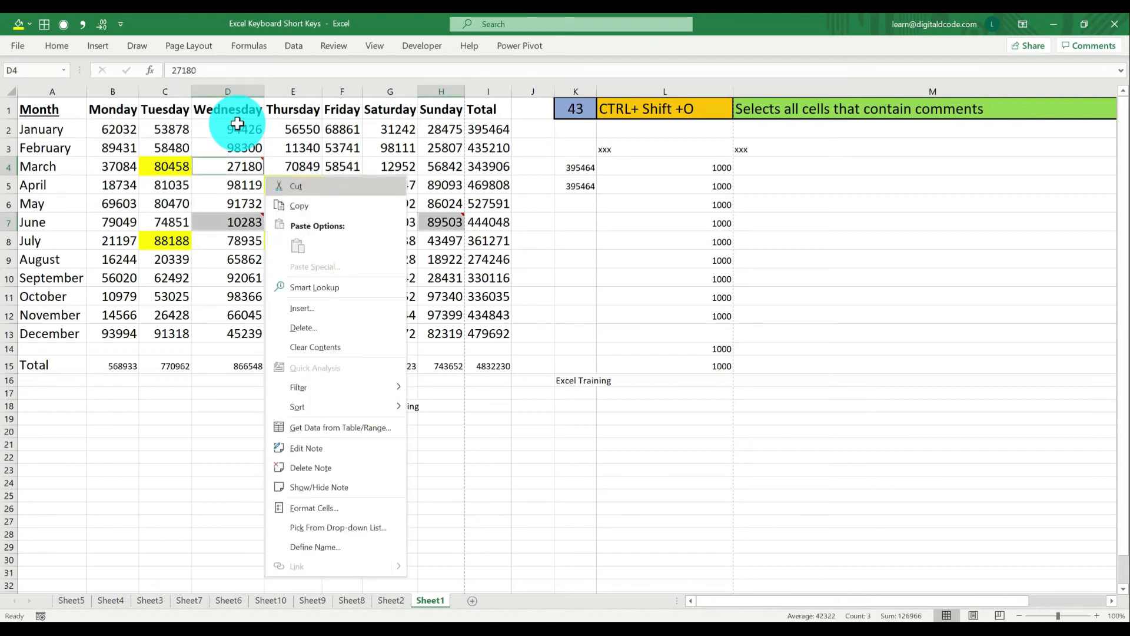
{"action": "left_click", "coordinate": [298, 464]}
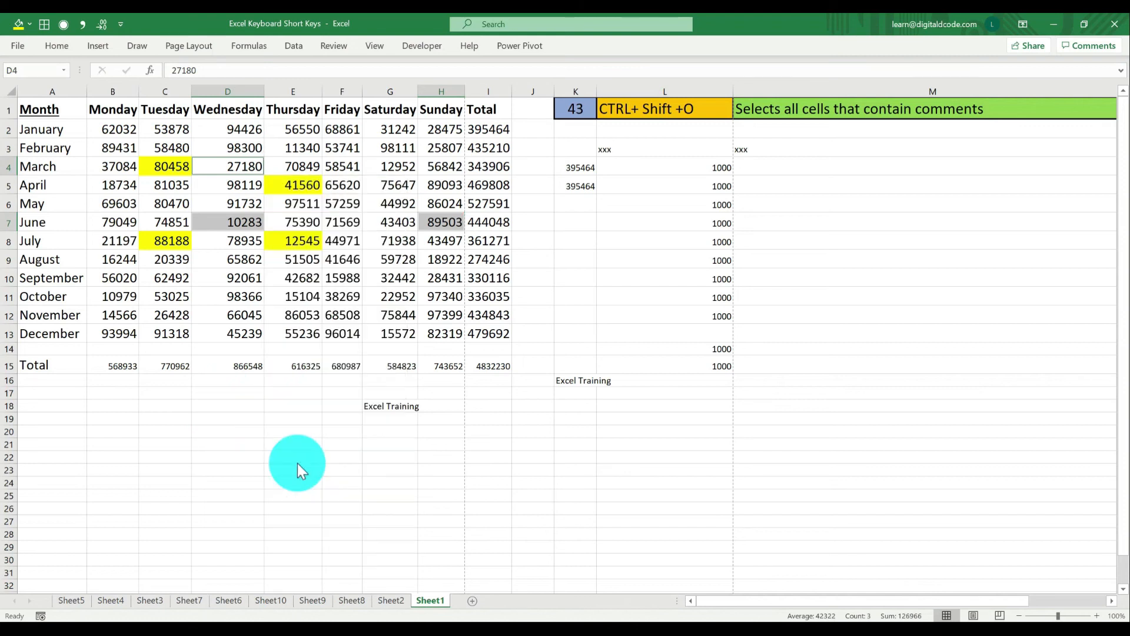
Set the shortcut number in K1 to 44 and clear the contents of L9:L15
{"action": "left_click", "coordinate": [583, 112]}
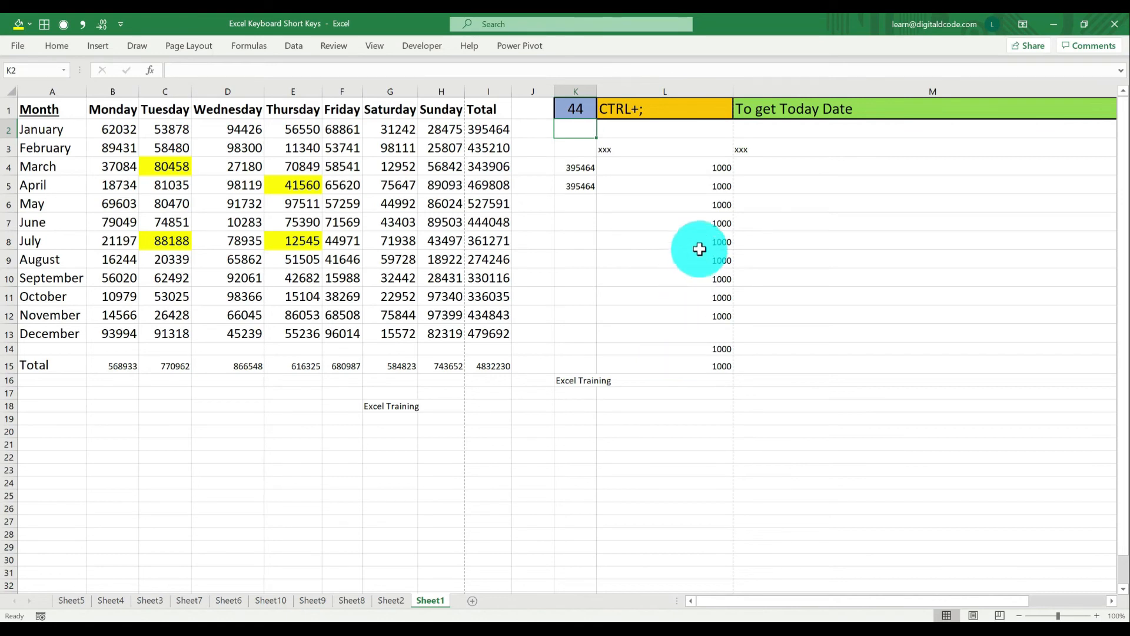
{"action": "left_click_drag", "start_coordinate": [682, 255], "coordinate": [701, 365]}
{"action": "key", "text": "Delete"}
Insert today's date as a static value in L10 and the current time in L11
{"action": "left_click", "coordinate": [704, 276]}
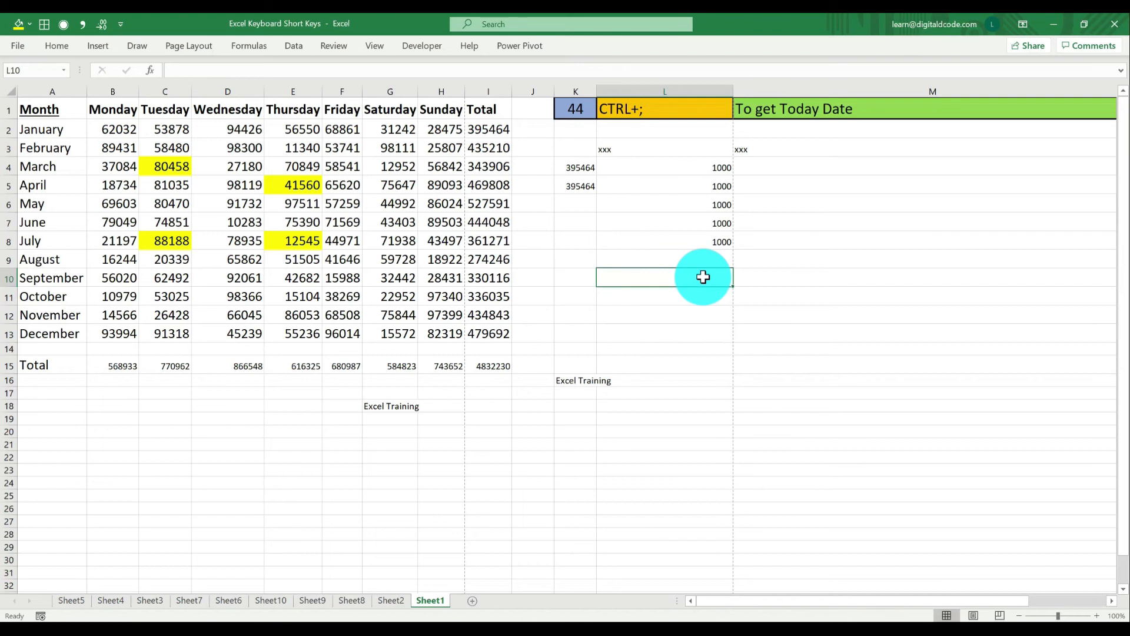
{"action": "key", "text": "ctrl+semicolon"}
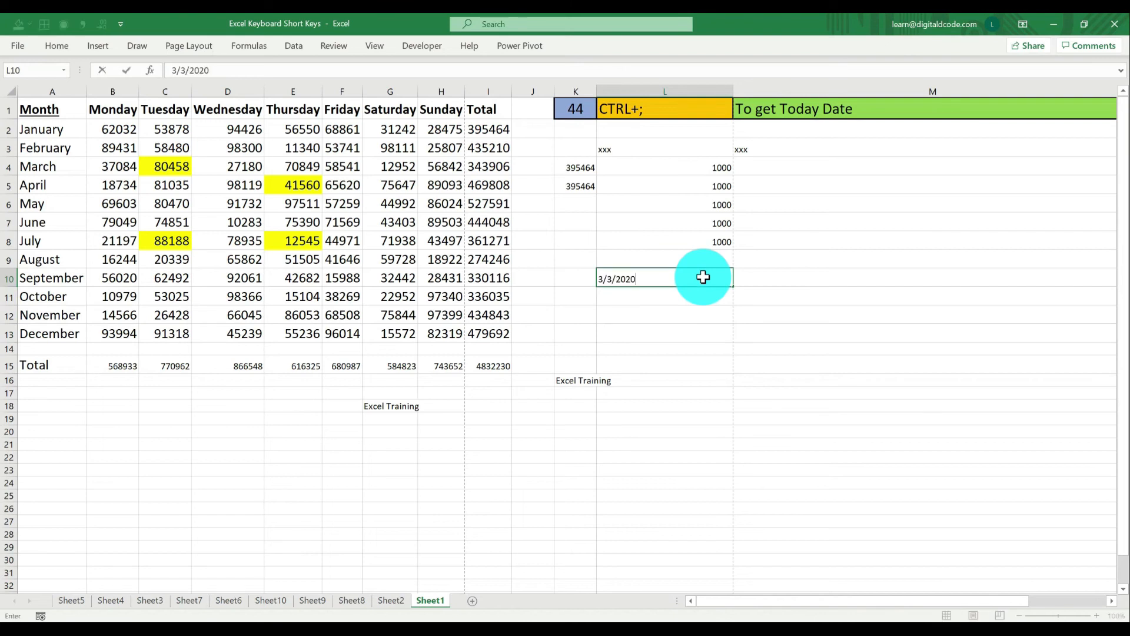
{"action": "key", "text": "Return"}
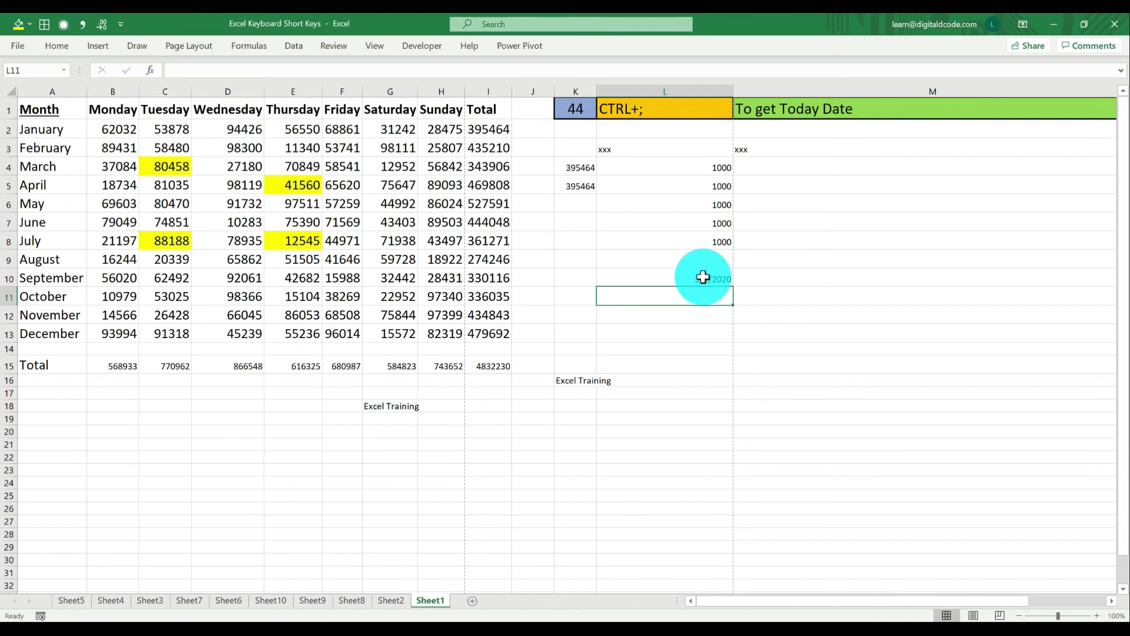
{"action": "key", "text": "ctrl+shift+semicolon"}
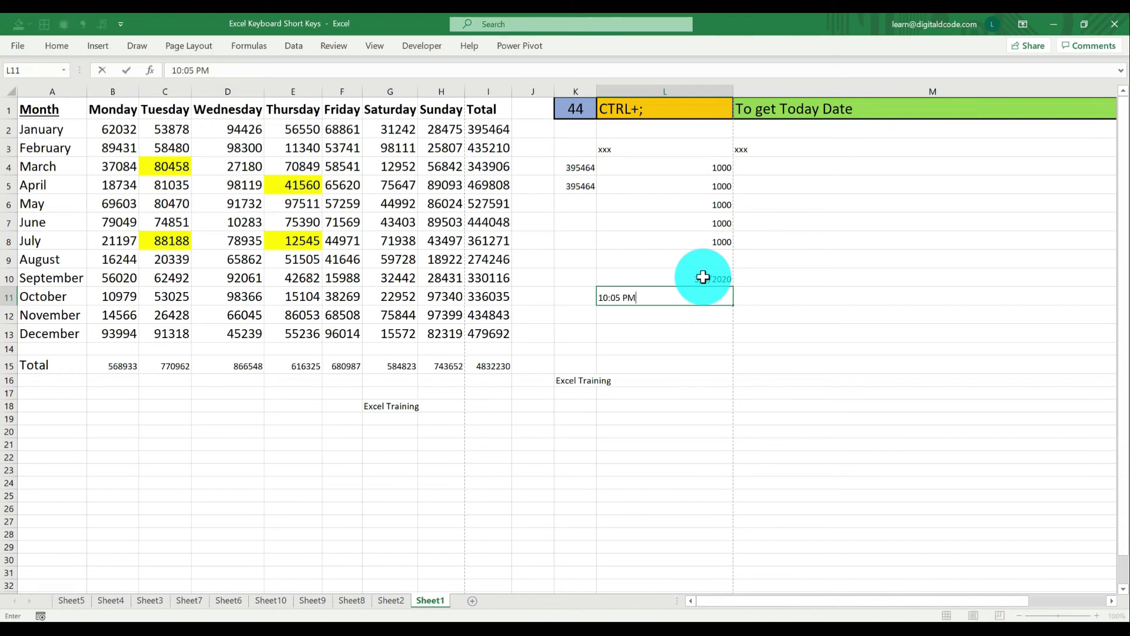
{"action": "key", "text": "Return"}
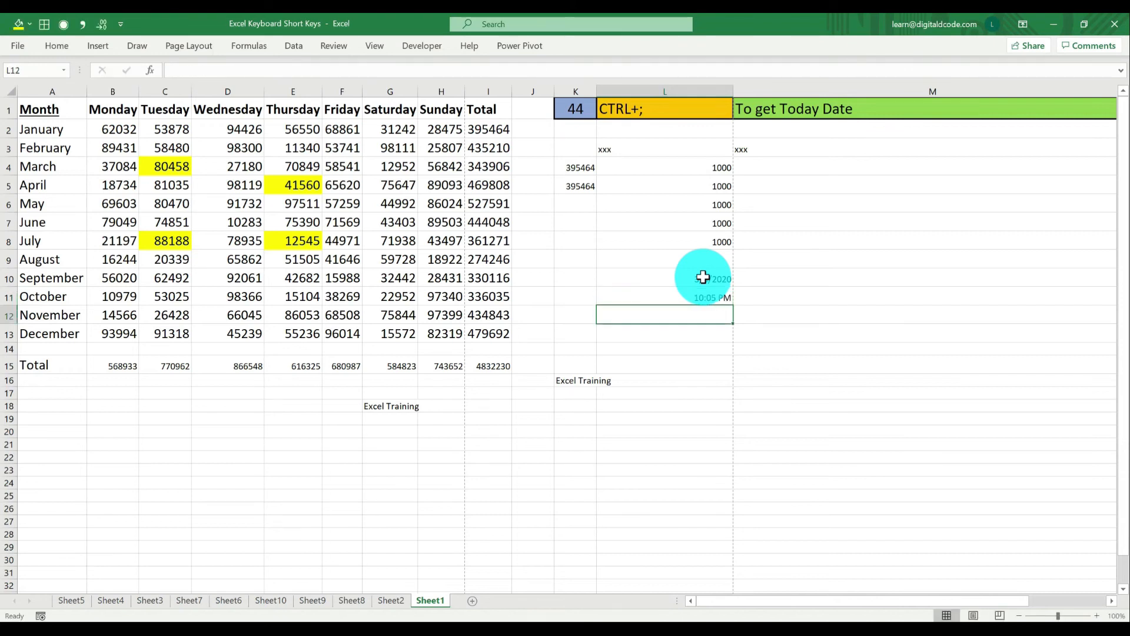
Set the shortcut number in K1 to 45, and advance it to 46
{"action": "left_click", "coordinate": [579, 110]}
{"action": "type", "text": "45"}
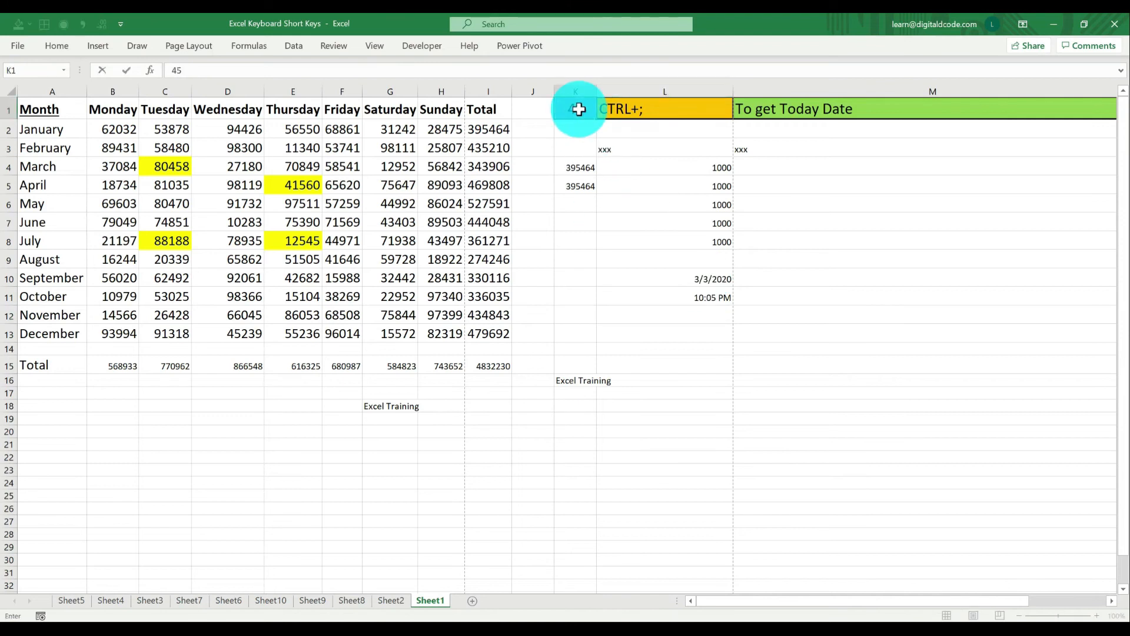
{"action": "key", "text": "Return"}
{"action": "type", "text": "46"}
{"action": "key", "text": "Return"}
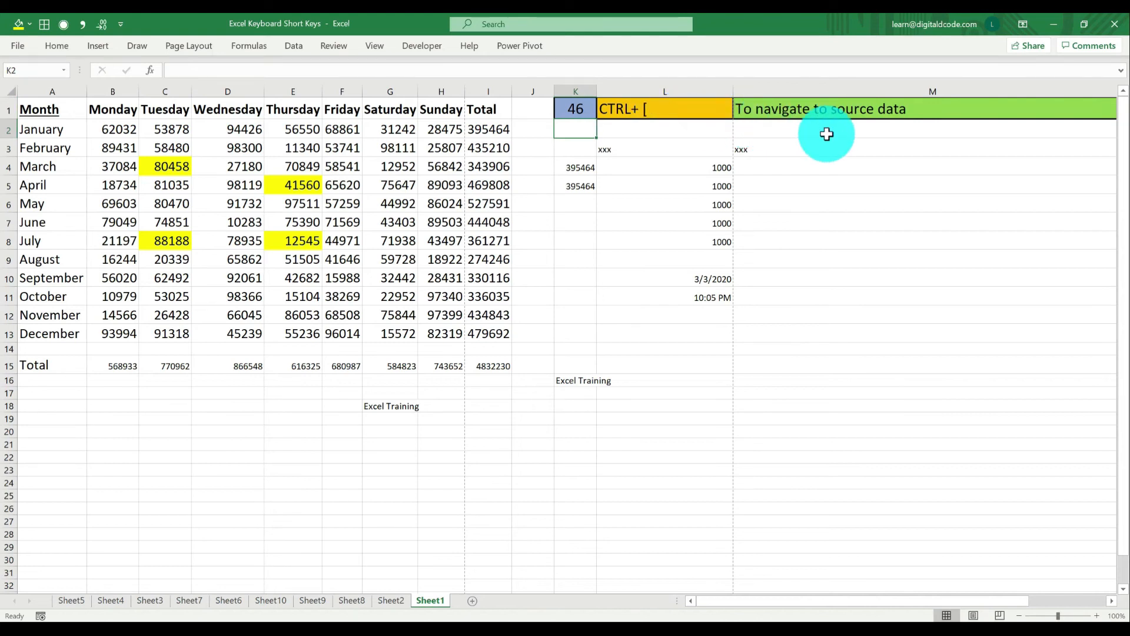
Enter the label Total Sales in A5 of Sheet5
{"action": "left_click", "coordinate": [76, 600]}
{"action": "left_click", "coordinate": [47, 156]}
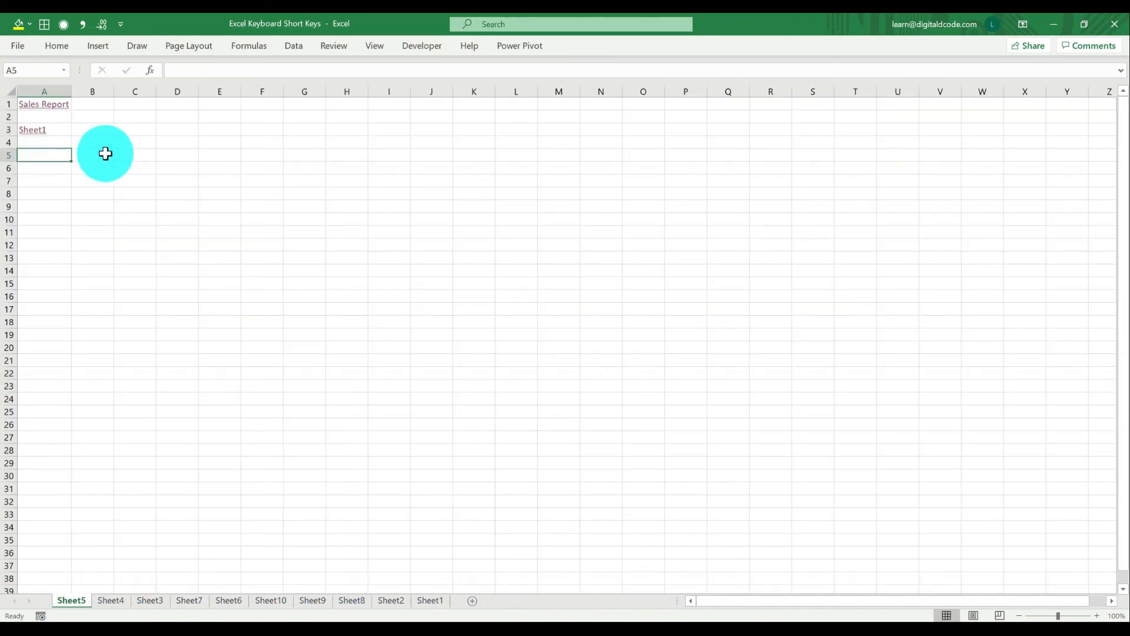
{"action": "type", "text": "Total"}
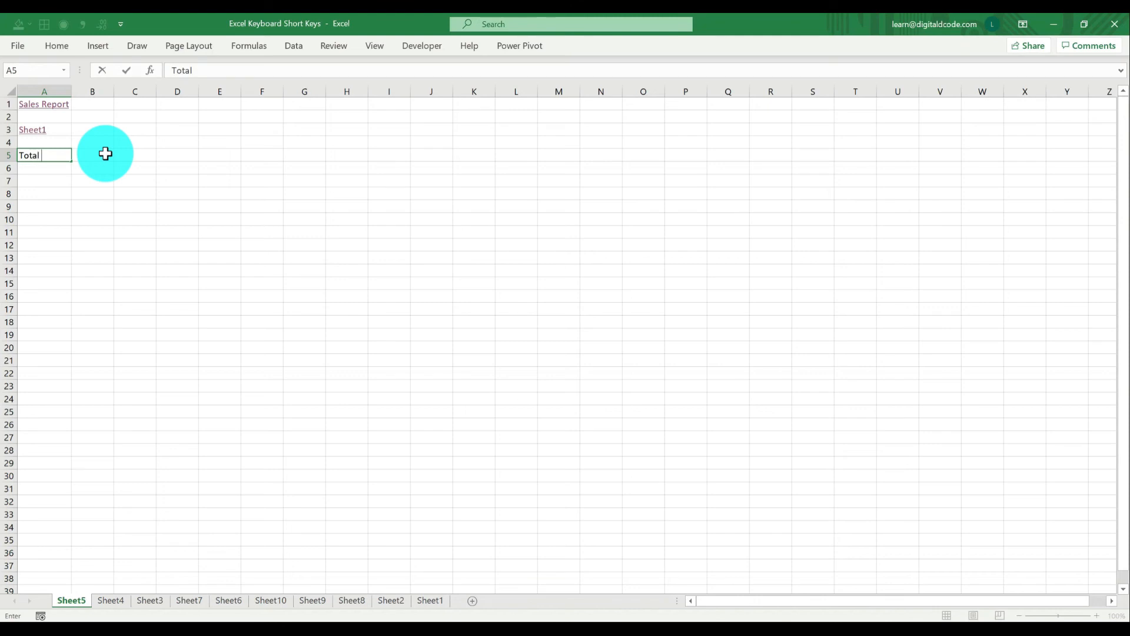
{"action": "type", "text": " Sales"}
{"action": "key", "text": "Return"}
Enter a formula in B5 beside Total Sales that references the grand total, =Sheet1!I15
{"action": "left_click", "coordinate": [106, 153]}
{"action": "type", "text": "="}
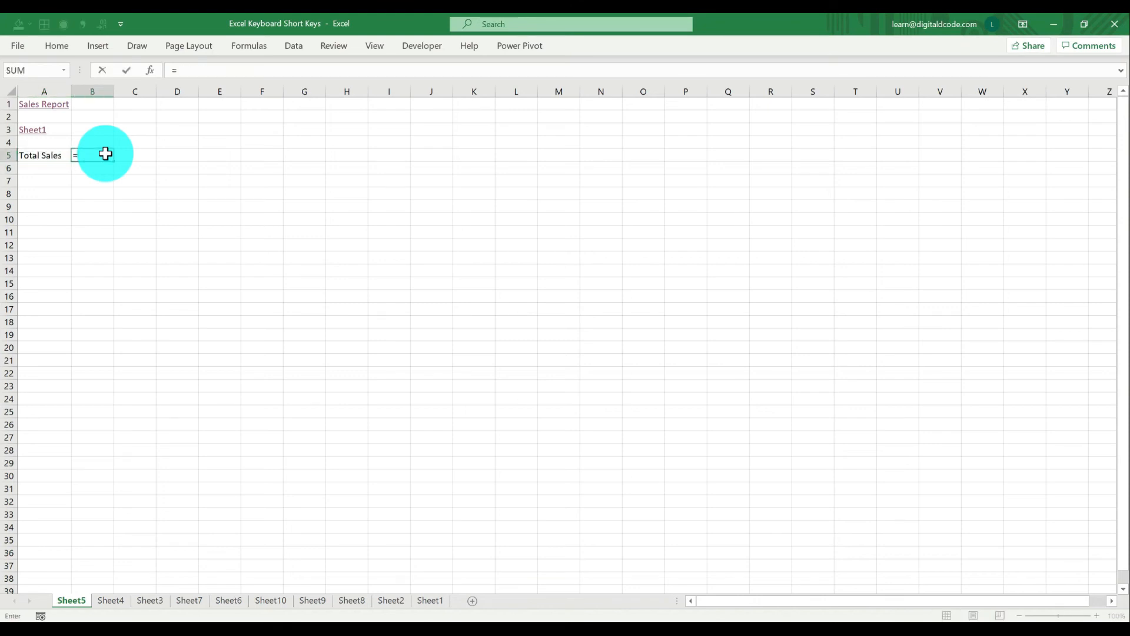
{"action": "left_click", "coordinate": [433, 600]}
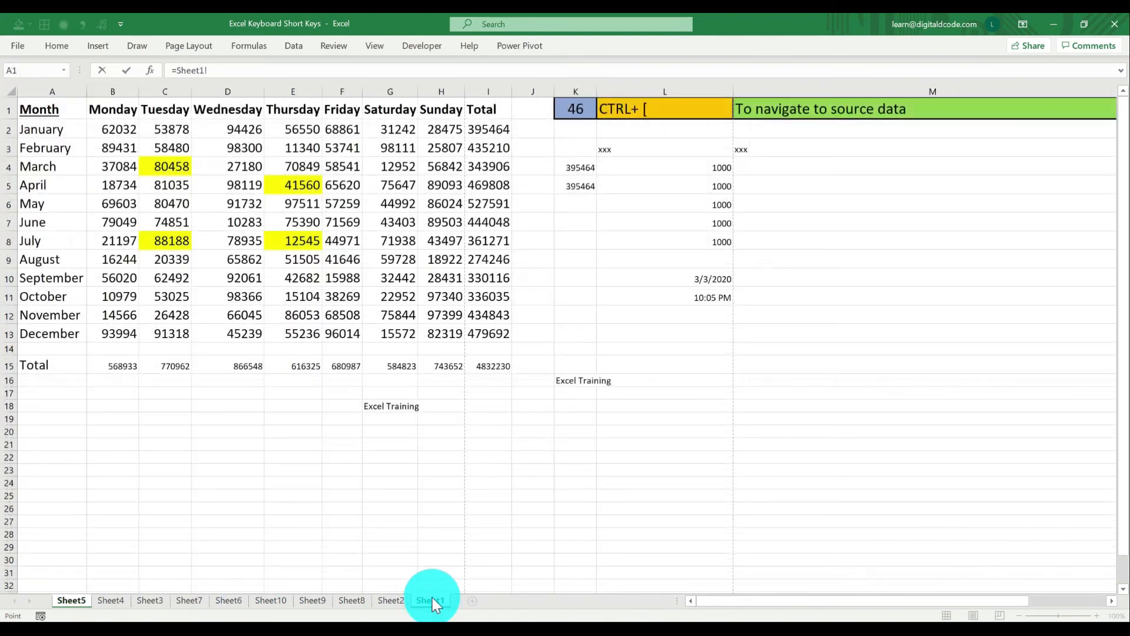
{"action": "left_click", "coordinate": [484, 365]}
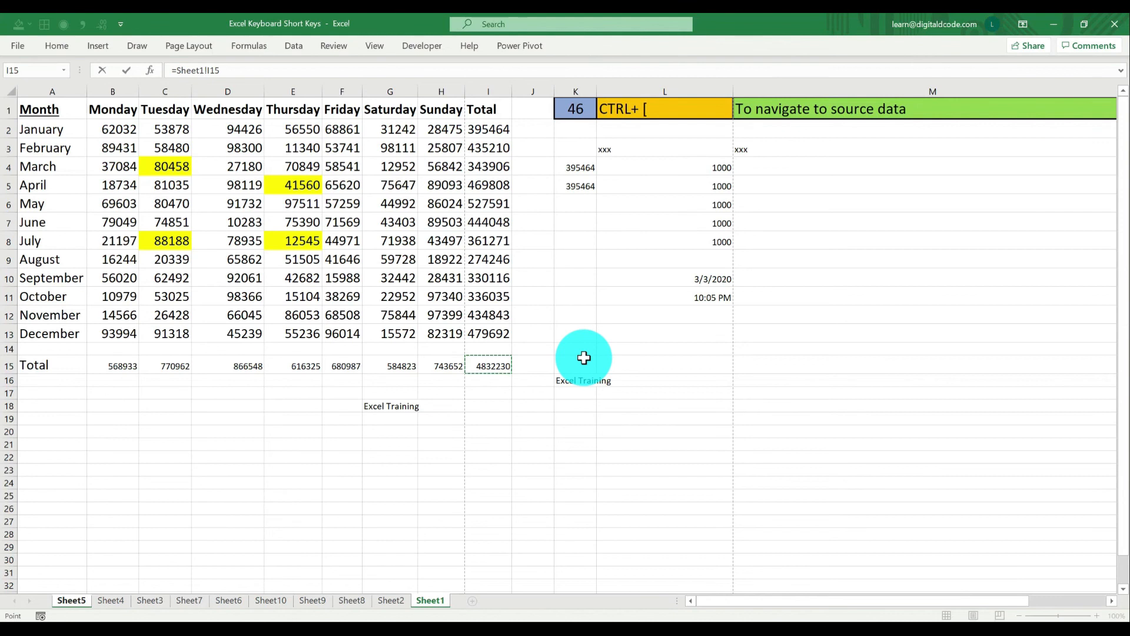
{"action": "key", "text": "Return"}
{"action": "key", "text": "Up"}
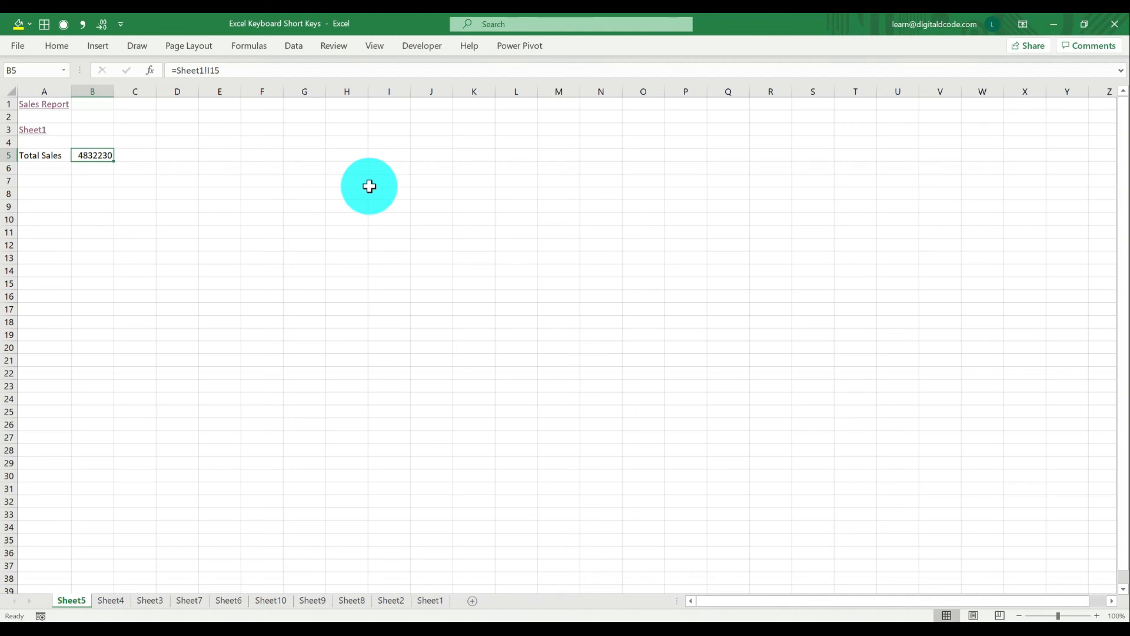
Jump from B5 to its source cell on Sheet1 and return to B5 of Sheet5 with Go To
{"action": "key", "text": "ctrl+bracketleft"}
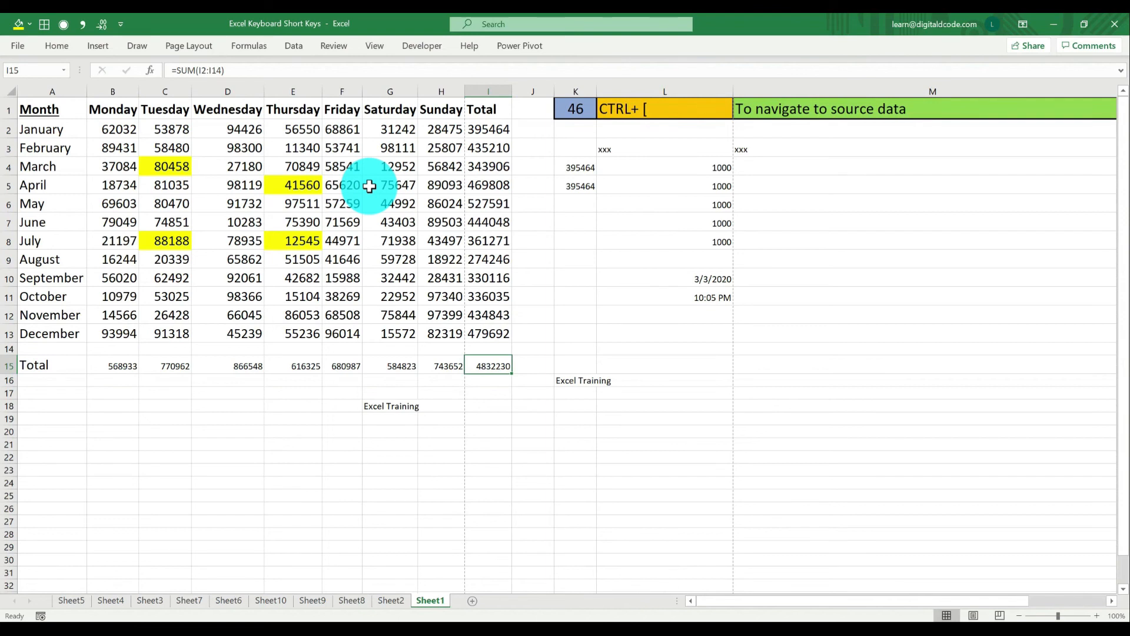
{"action": "key", "text": "F5"}
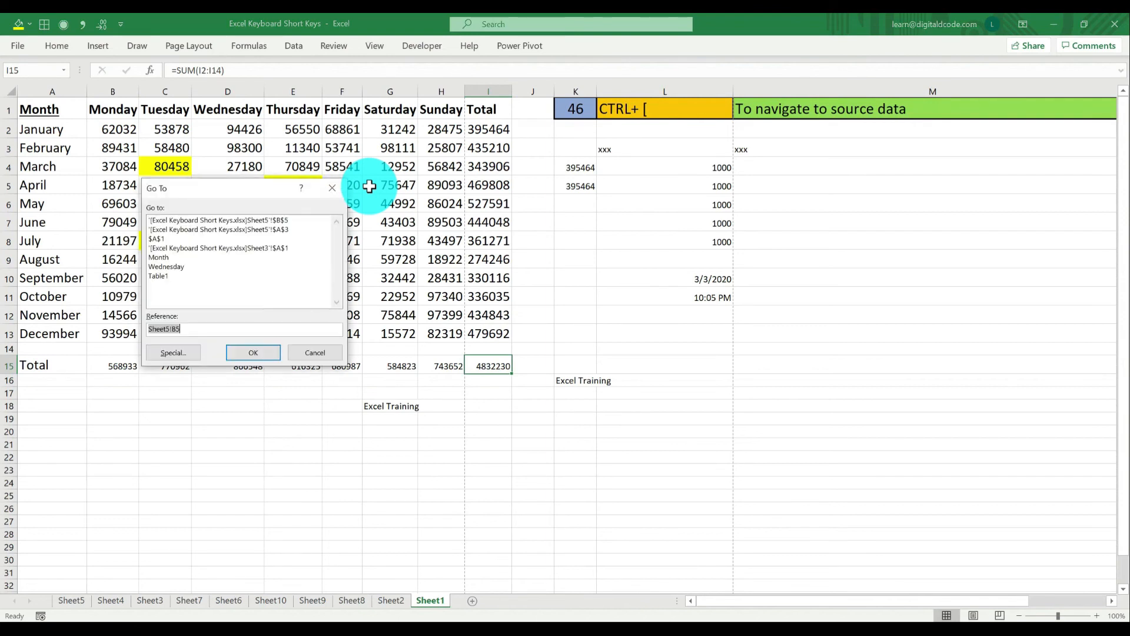
{"action": "key", "text": "Return"}
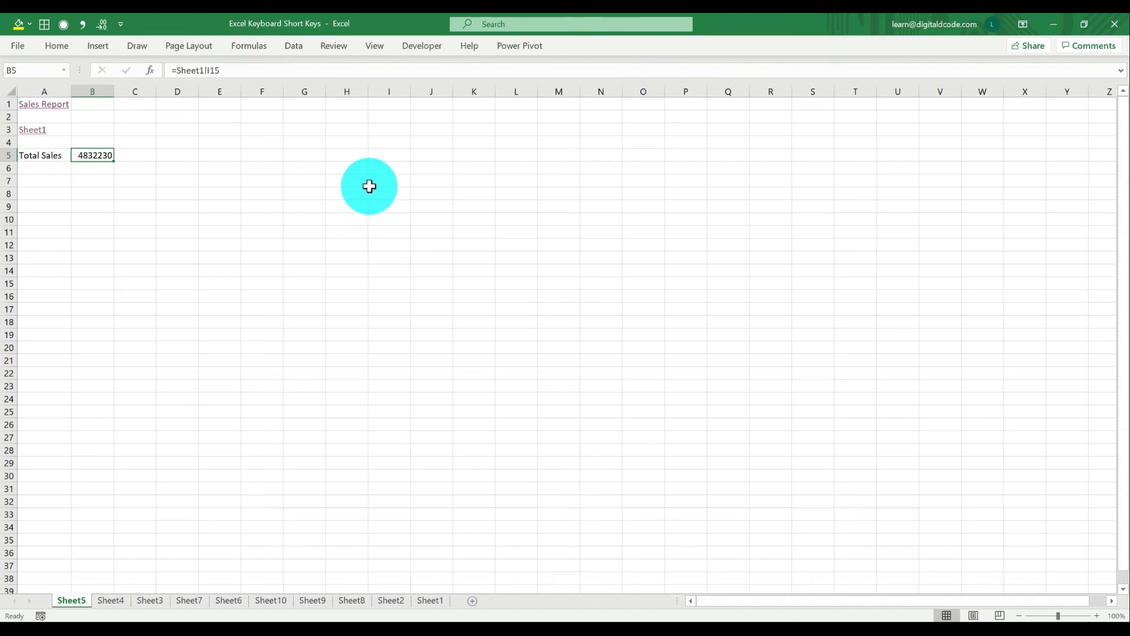
Jump from Total Sales in B5 to its source cell on Sheet1, and set the shortcut number in K1 to 47
{"action": "key", "text": "ctrl+bracketleft"}
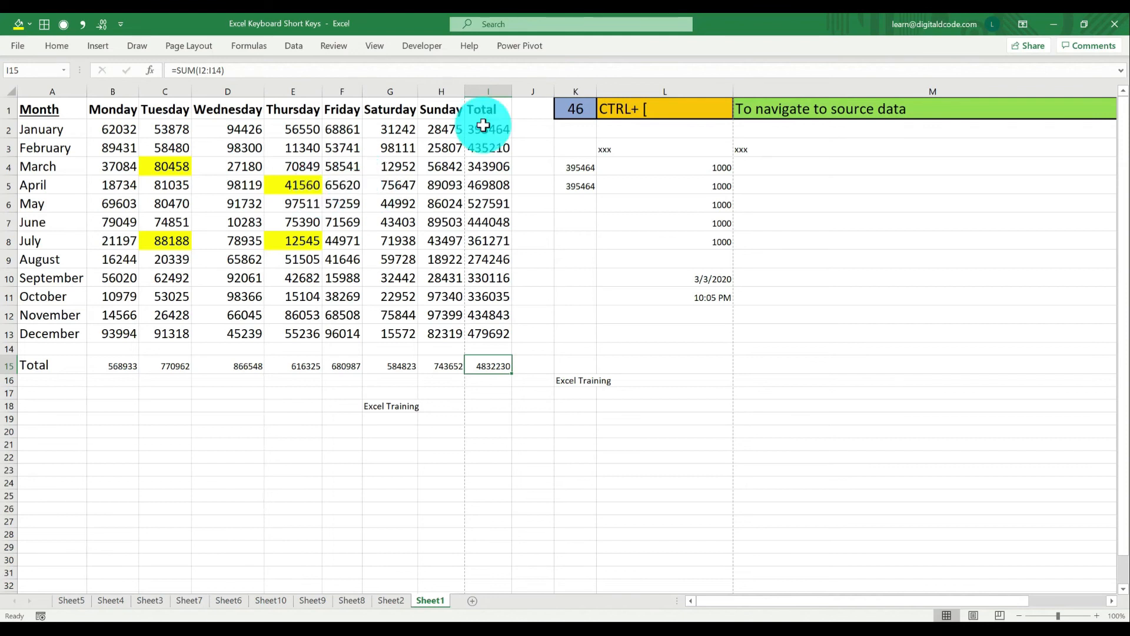
{"action": "left_click", "coordinate": [577, 110]}
{"action": "type", "text": "47"}
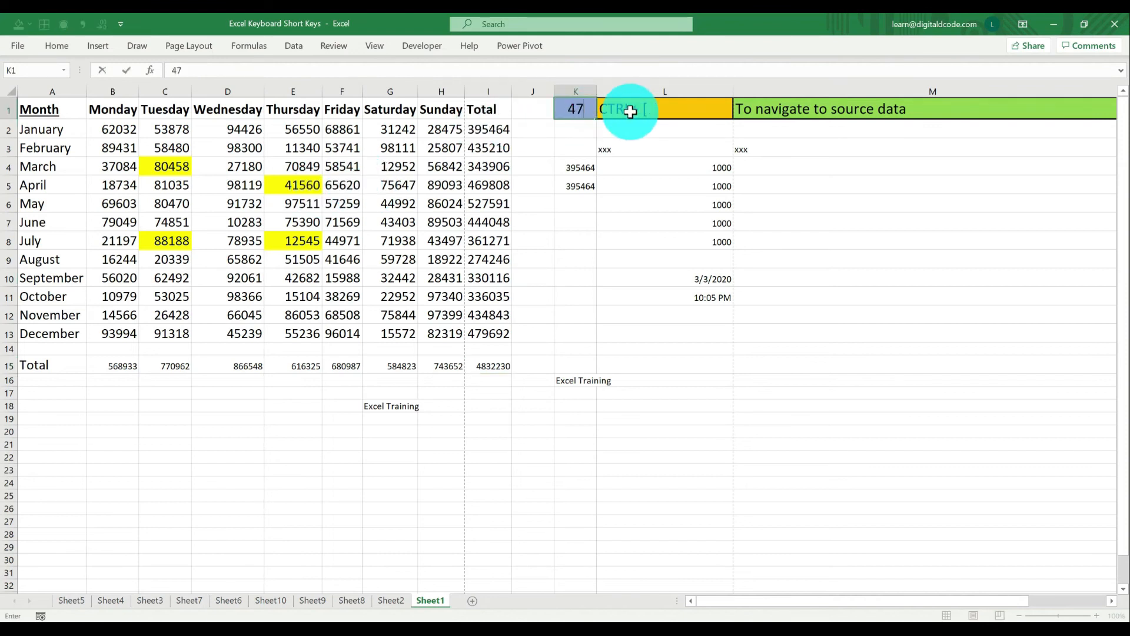
{"action": "key", "text": "Return"}
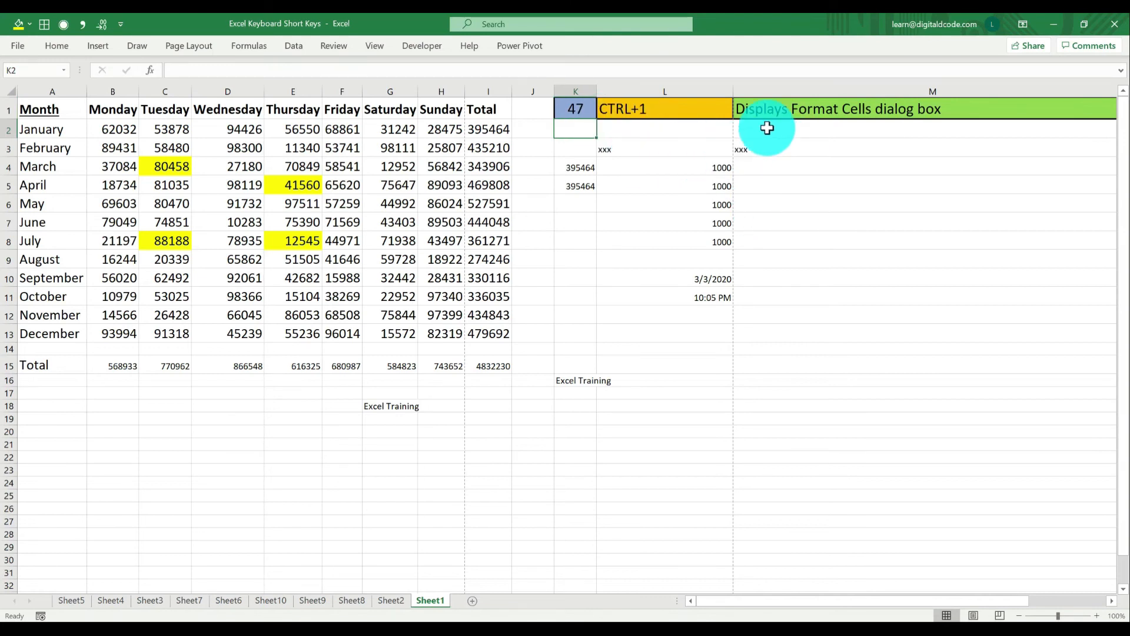
{"action": "left_click_drag", "start_coordinate": [481, 365], "coordinate": [134, 366]}
{"action": "key", "text": "ctrl+1"}
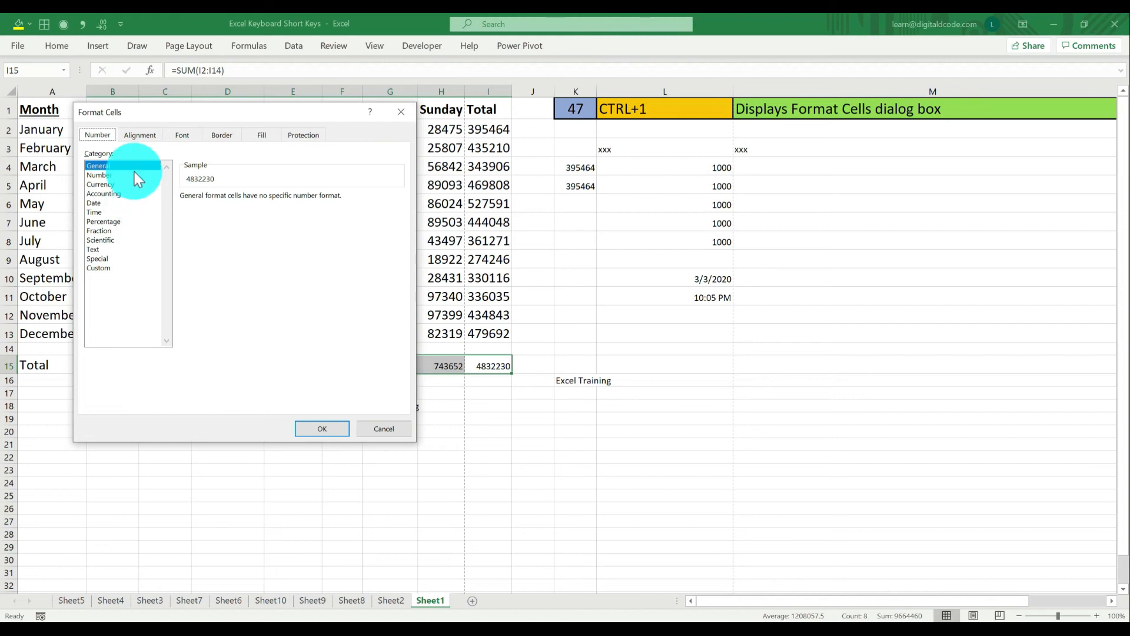
{"action": "key", "text": "Escape"}
Format B2:I13 as Number with 0 decimal places, the 1000 separator and negative numbers in black parentheses
{"action": "left_click_drag", "start_coordinate": [118, 129], "coordinate": [486, 335]}
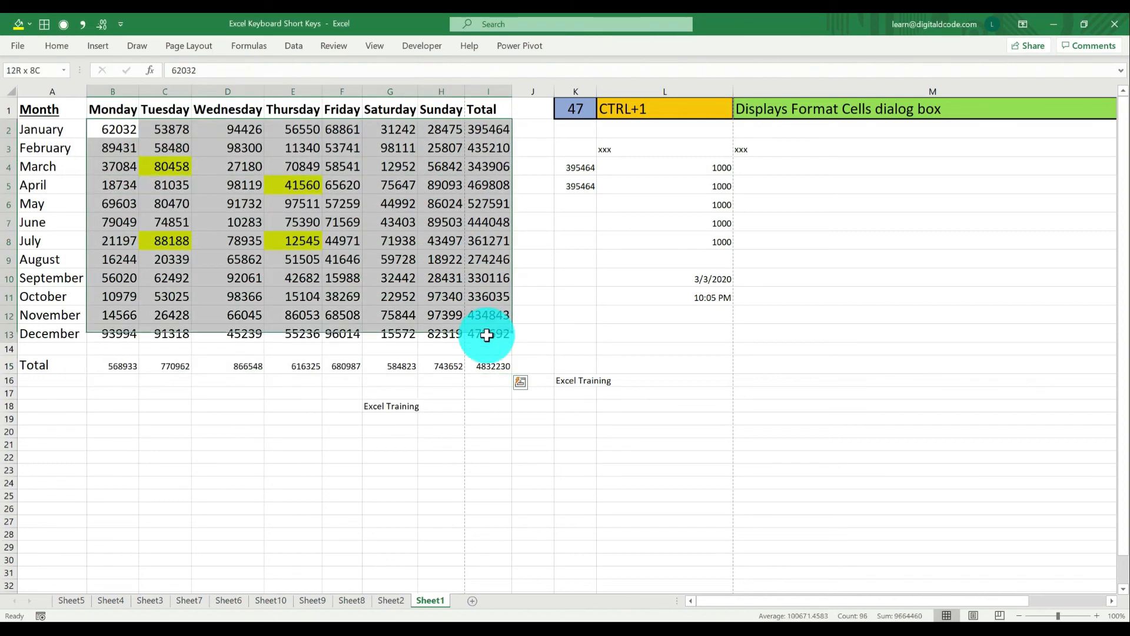
{"action": "key", "text": "ctrl+1"}
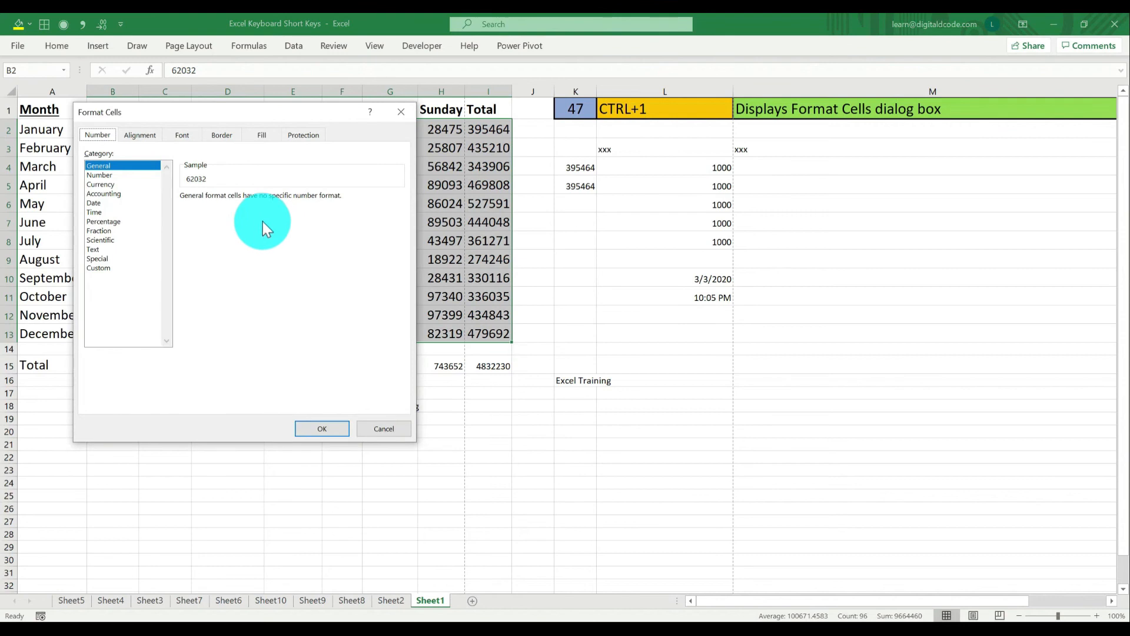
{"action": "left_click", "coordinate": [137, 175]}
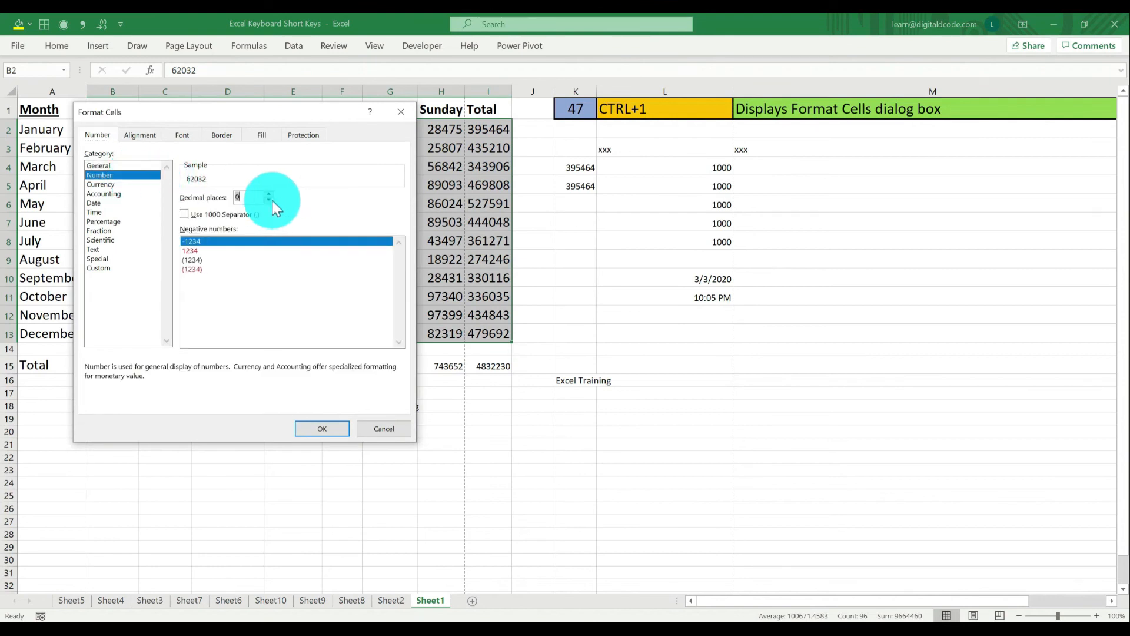
{"action": "left_click", "coordinate": [194, 261]}
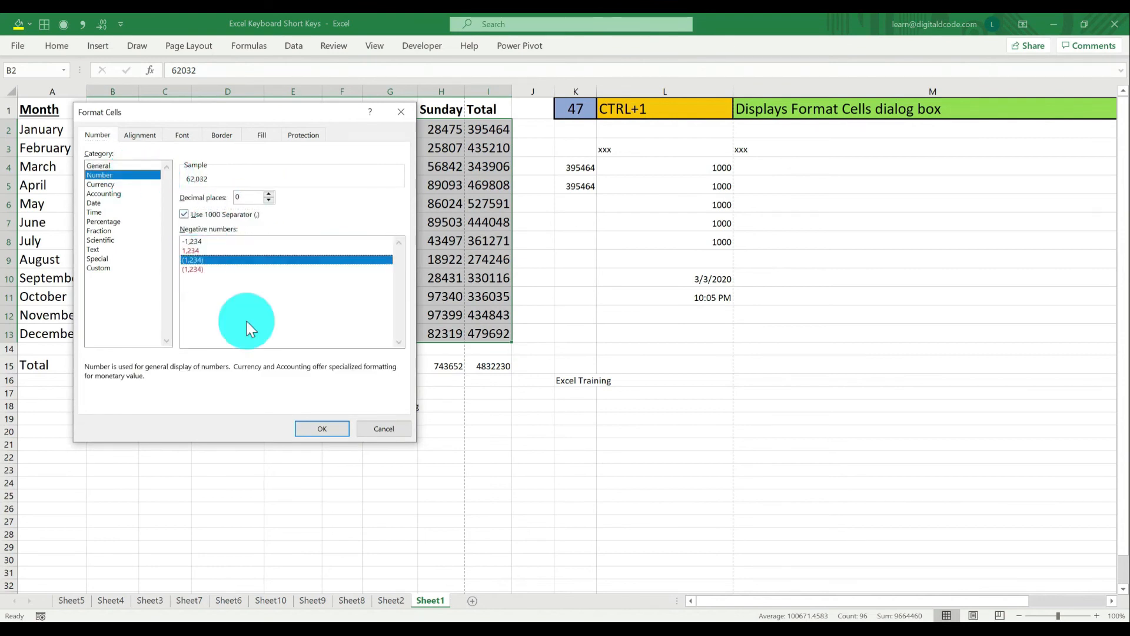
{"action": "left_click", "coordinate": [329, 427]}
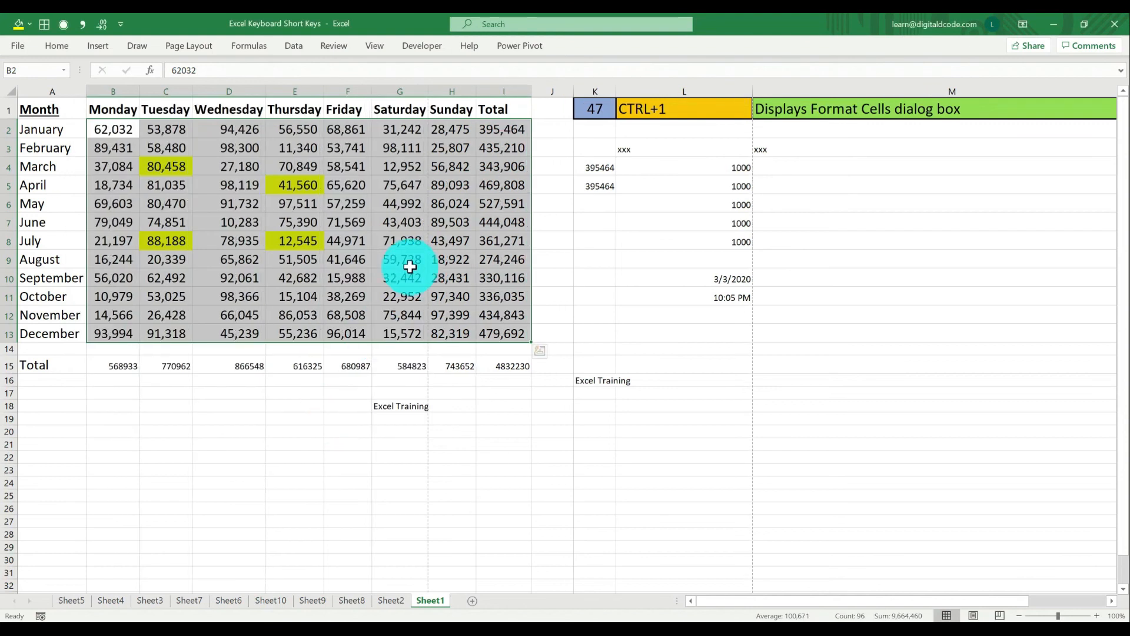
Look through the Alignment, Font and Border options of Format Cells for B2:I13 without changing anything
{"action": "key", "text": "ctrl+1"}
{"action": "left_click", "coordinate": [141, 134]}
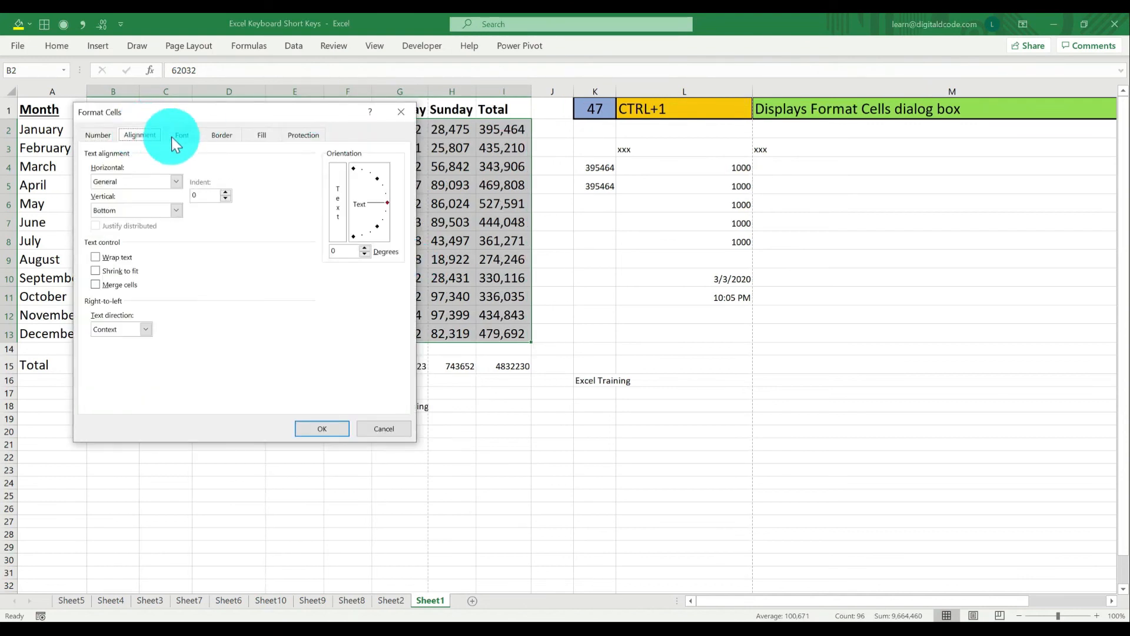
{"action": "left_click", "coordinate": [181, 136]}
{"action": "left_click", "coordinate": [222, 135]}
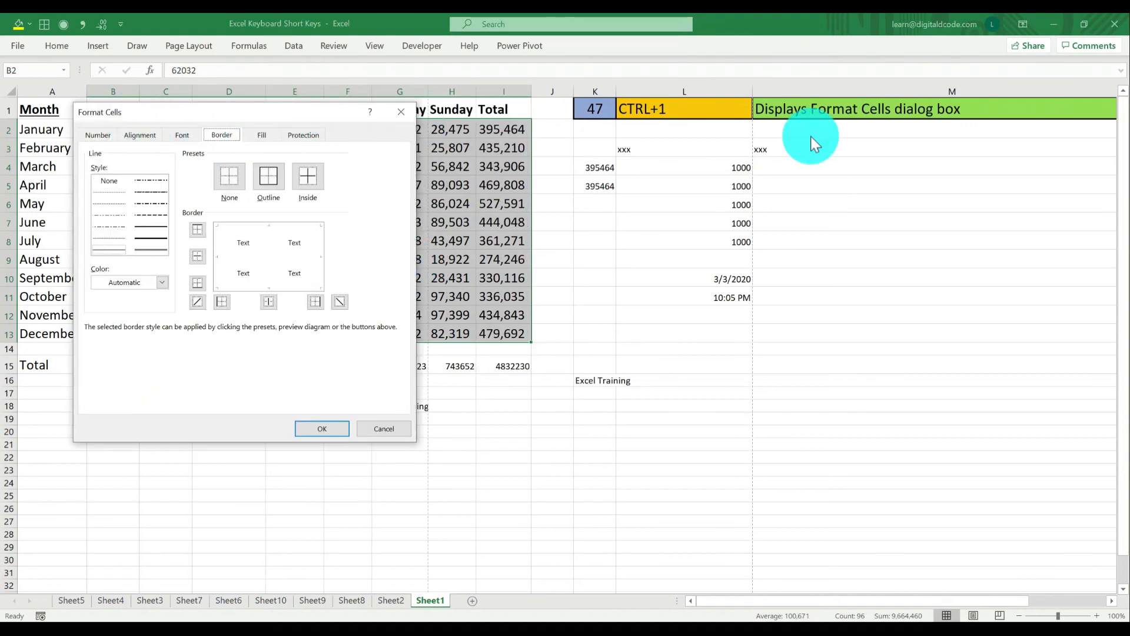
{"action": "key", "text": "Escape"}
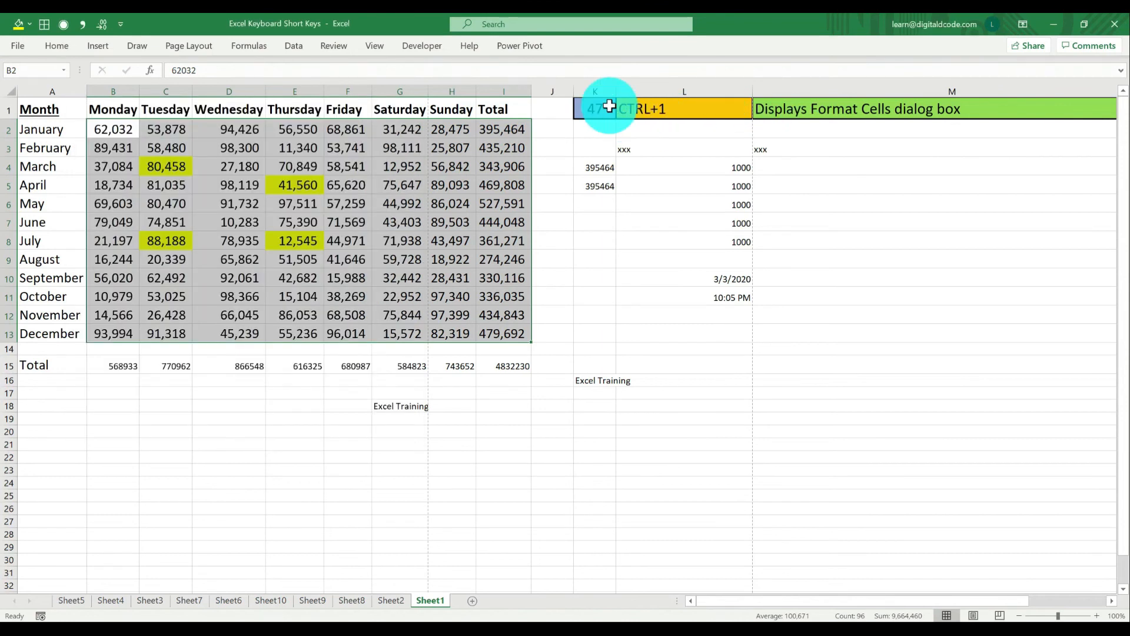
Set the shortcut number in K1 to 48
{"action": "left_click", "coordinate": [608, 106]}
{"action": "type", "text": "48"}
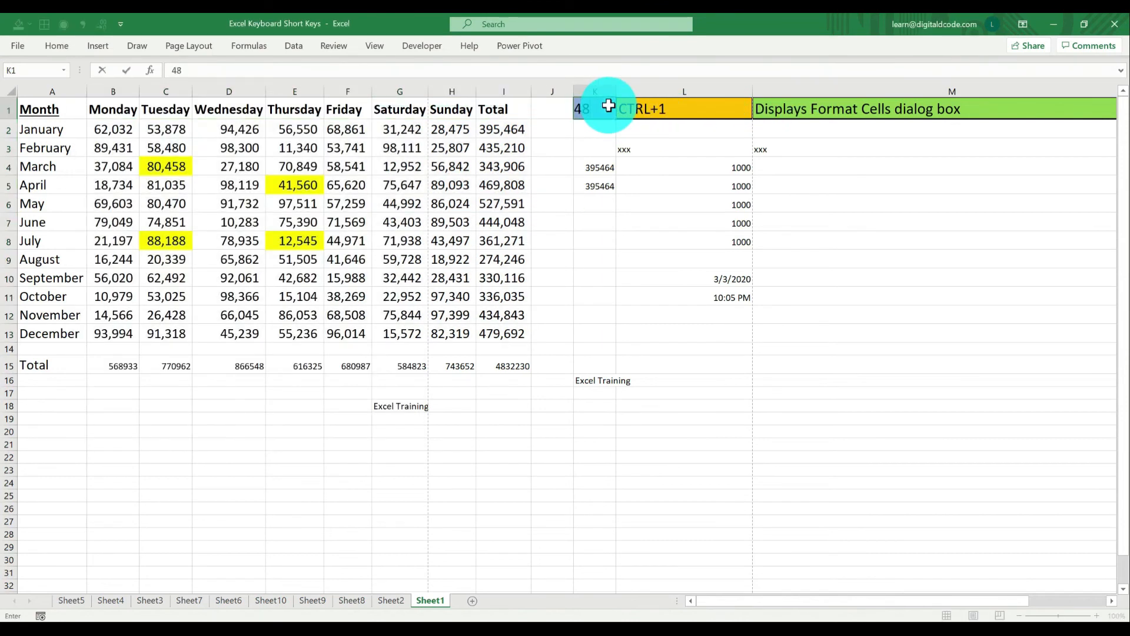
{"action": "key", "text": "Return"}
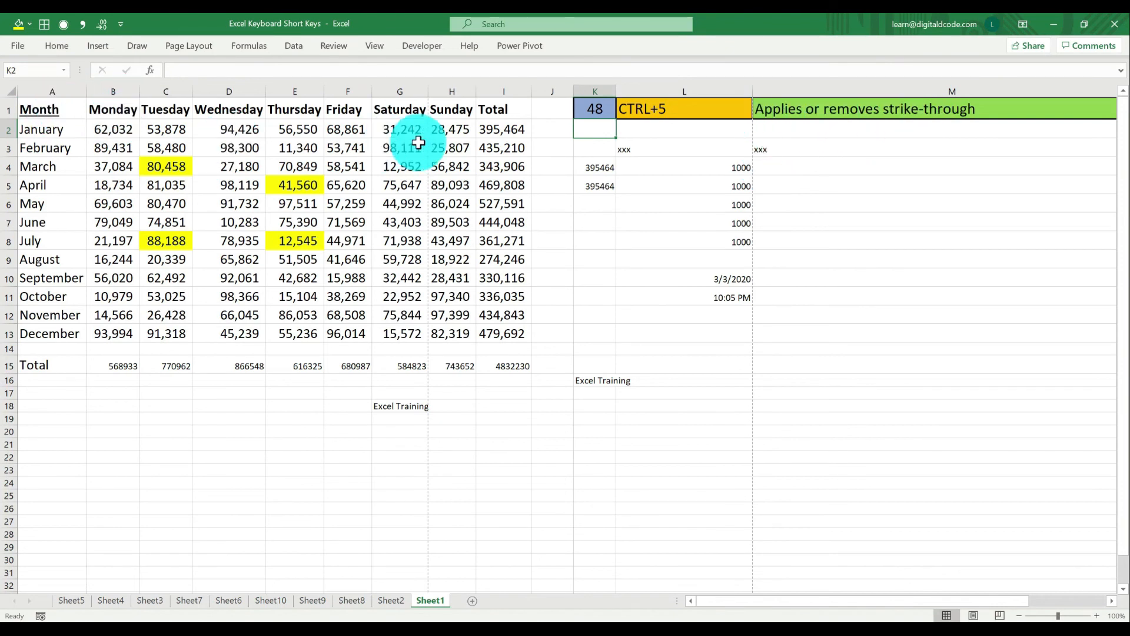
Apply strikethrough to the Sunday values in H2:H13, remove it and apply it again
{"action": "left_click_drag", "start_coordinate": [445, 129], "coordinate": [454, 335]}
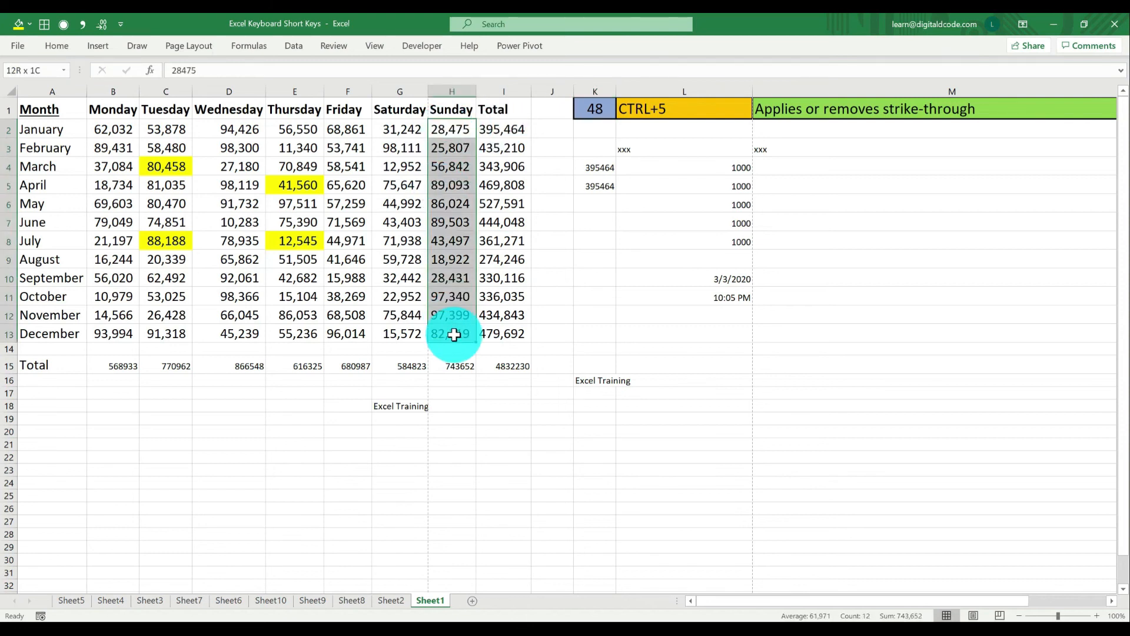
{"action": "key", "text": "ctrl+5"}
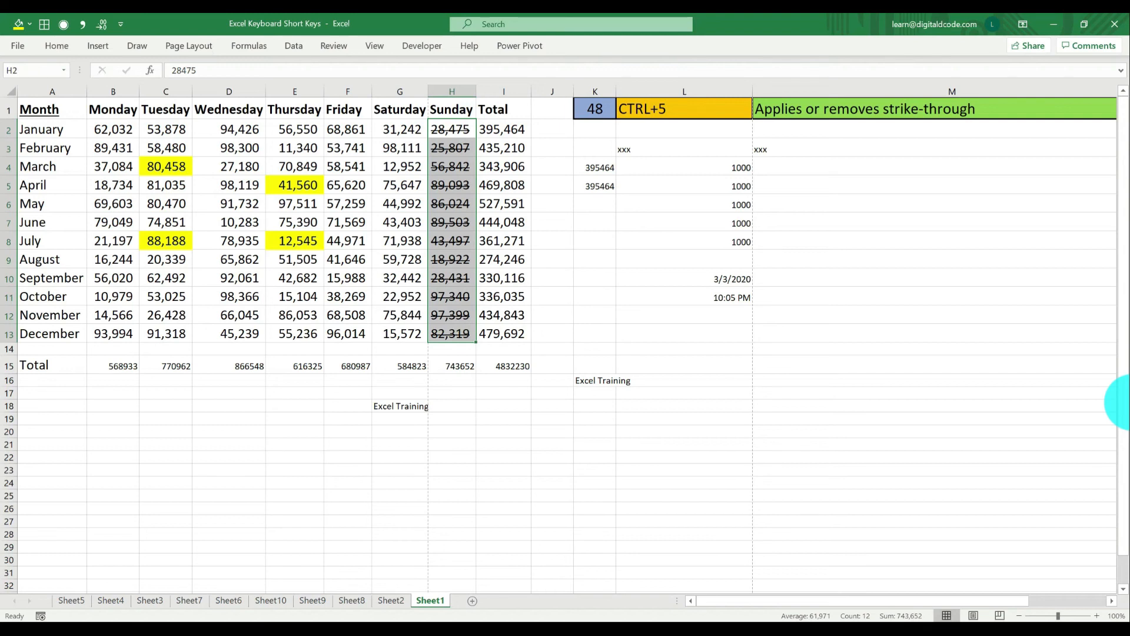
{"action": "key", "text": "ctrl+5"}
{"action": "key", "text": "ctrl+5"}
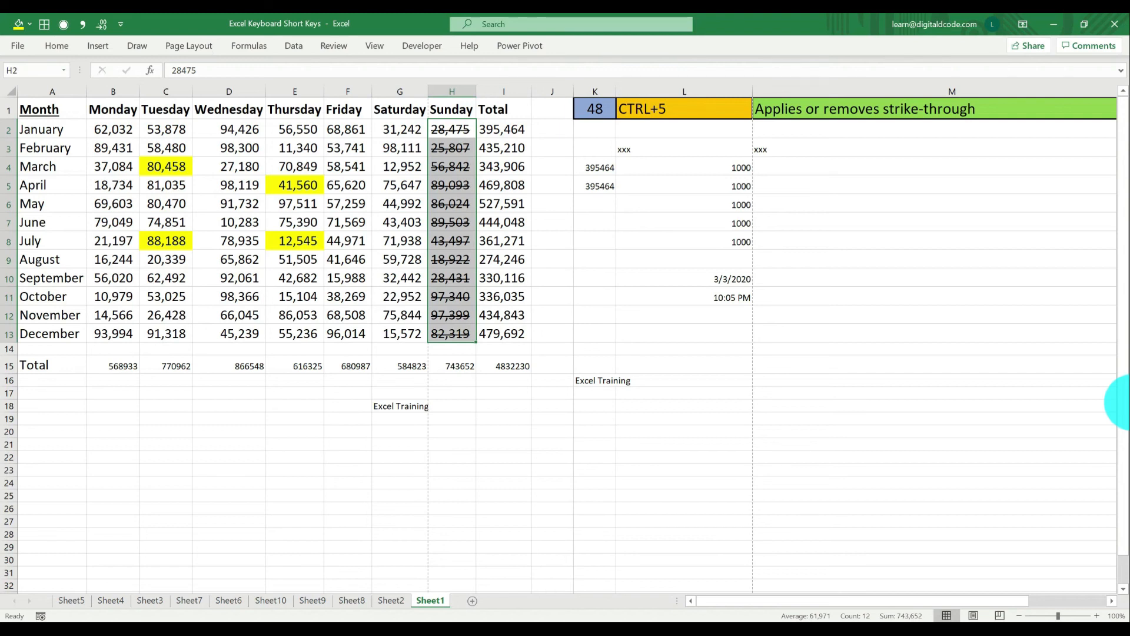
Set the shortcut number in K1 to 49
{"action": "left_click", "coordinate": [623, 106]}
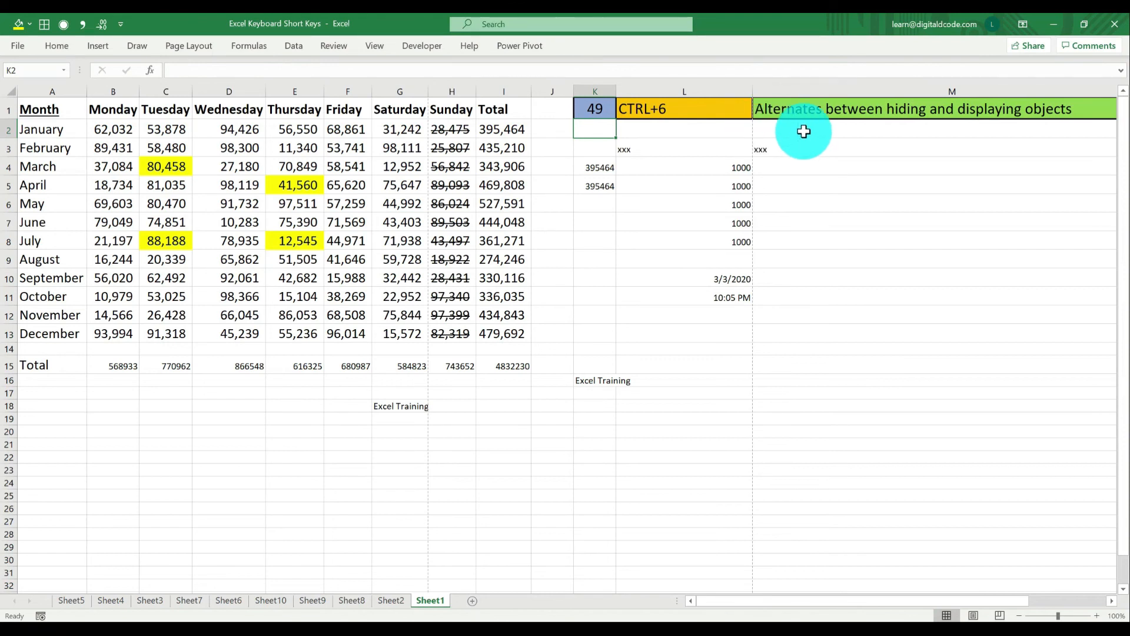
{"action": "left_click", "coordinate": [701, 333]}
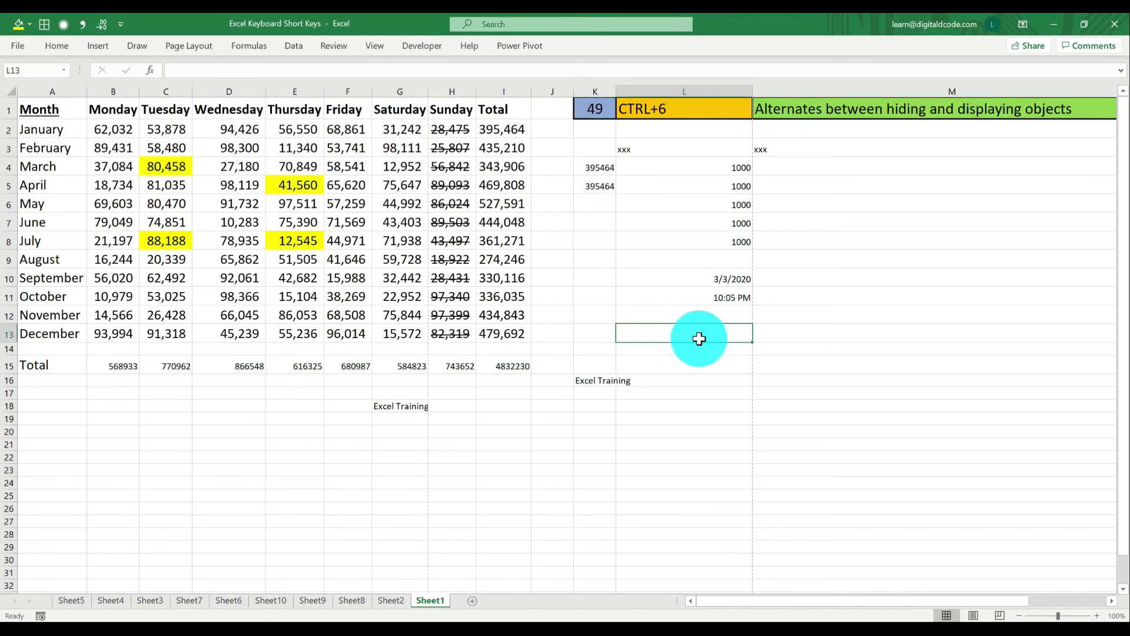
Draw a rectangle shape across the border of columns L and M, spanning about rows 16 to 19
{"action": "left_click", "coordinate": [92, 45]}
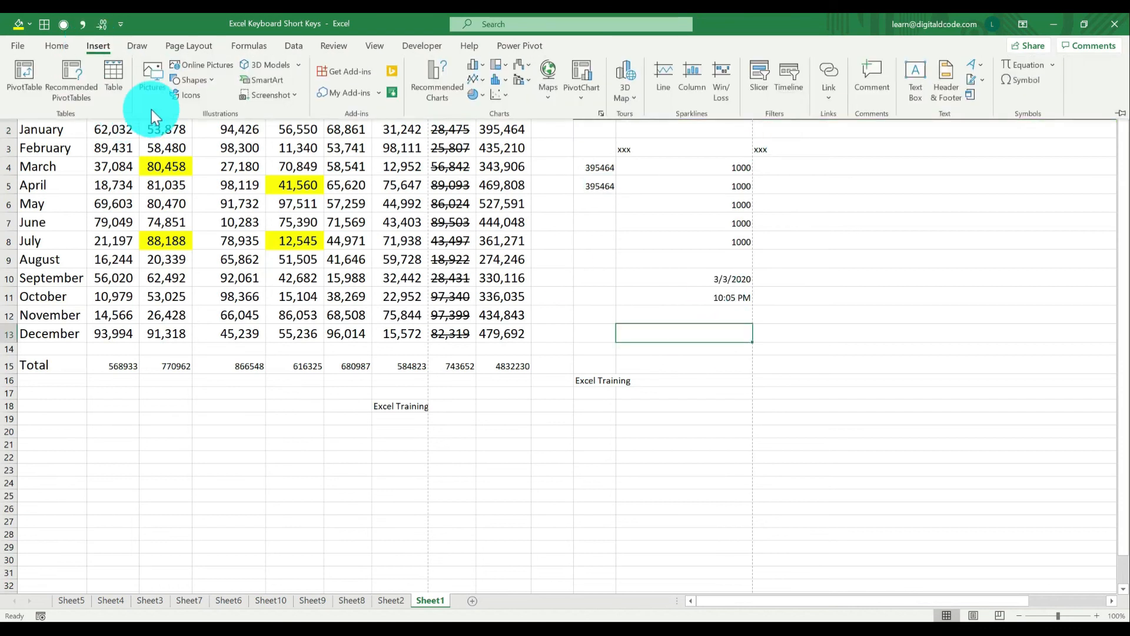
{"action": "left_click", "coordinate": [190, 82]}
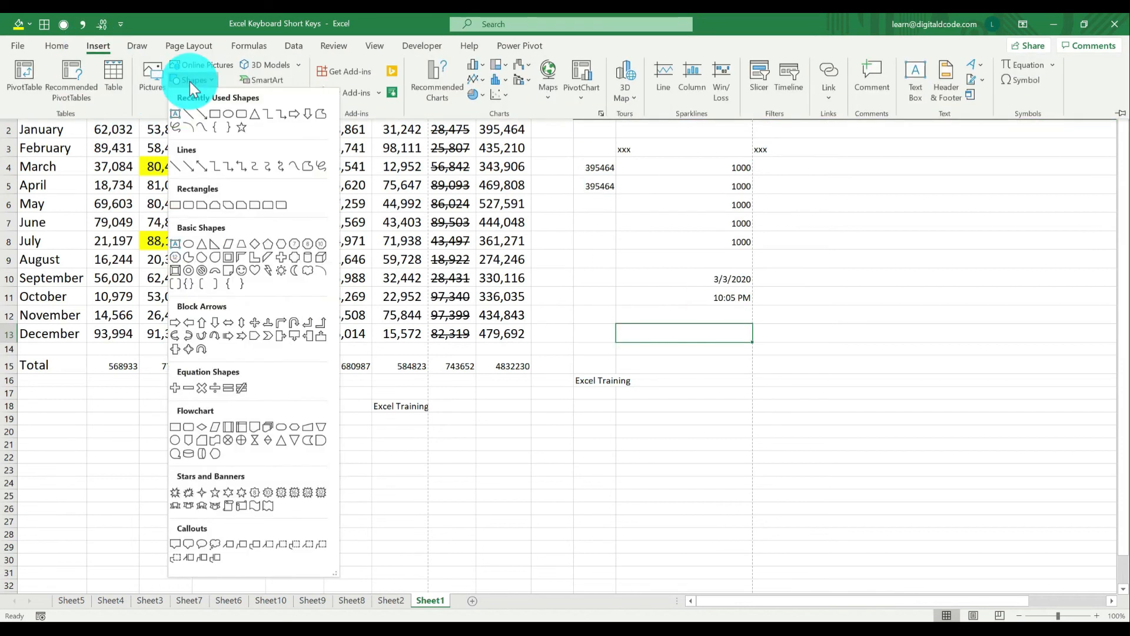
{"action": "left_click", "coordinate": [216, 113]}
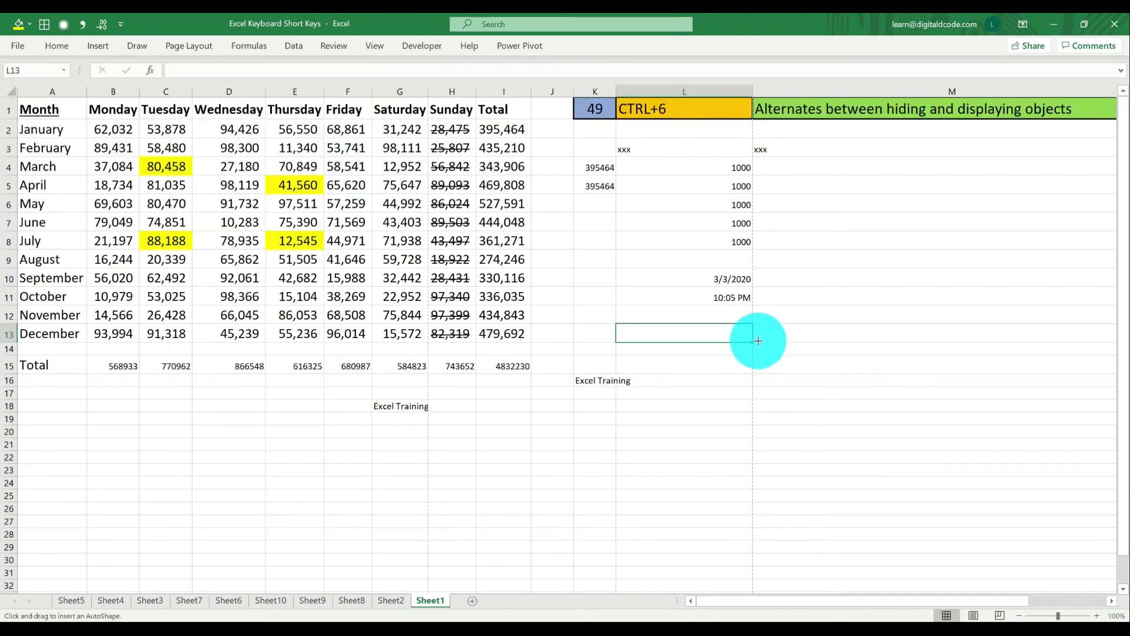
{"action": "left_click_drag", "start_coordinate": [730, 372], "coordinate": [809, 423]}
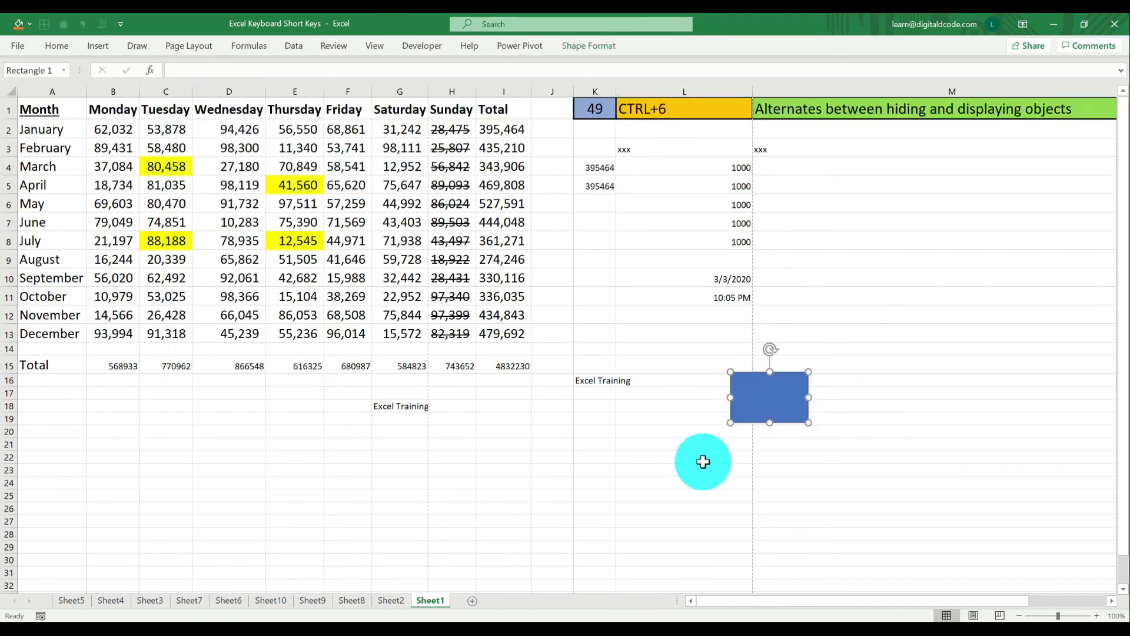
{"action": "left_click", "coordinate": [583, 466]}
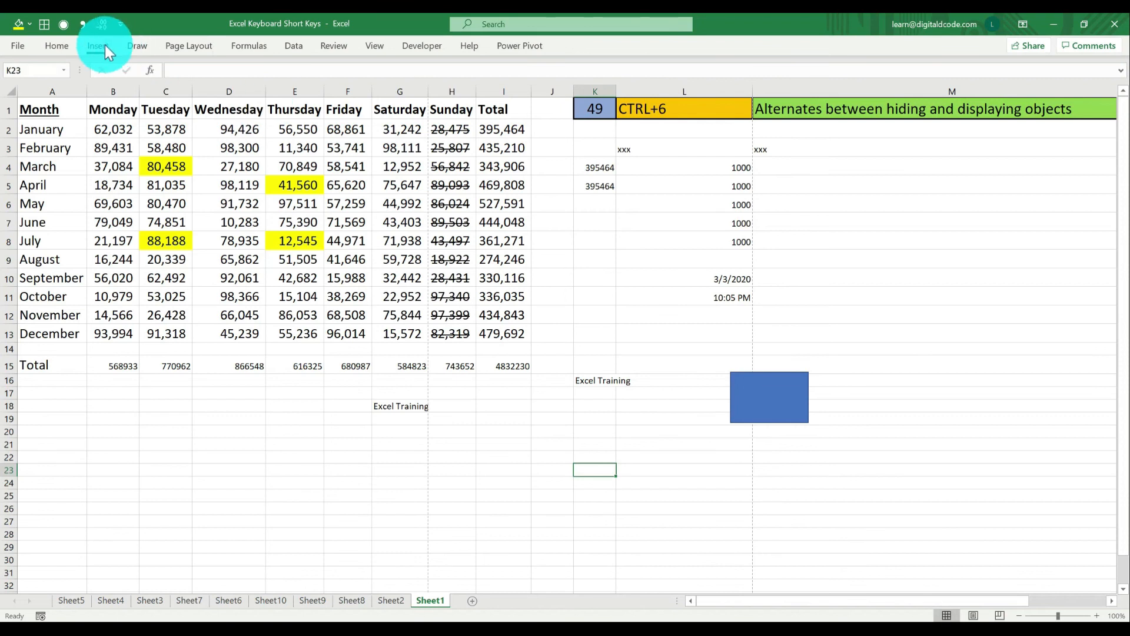
Draw an oval shape across columns K and L, spanning about rows 21 to 28
{"action": "left_click", "coordinate": [100, 45]}
{"action": "left_click", "coordinate": [188, 80]}
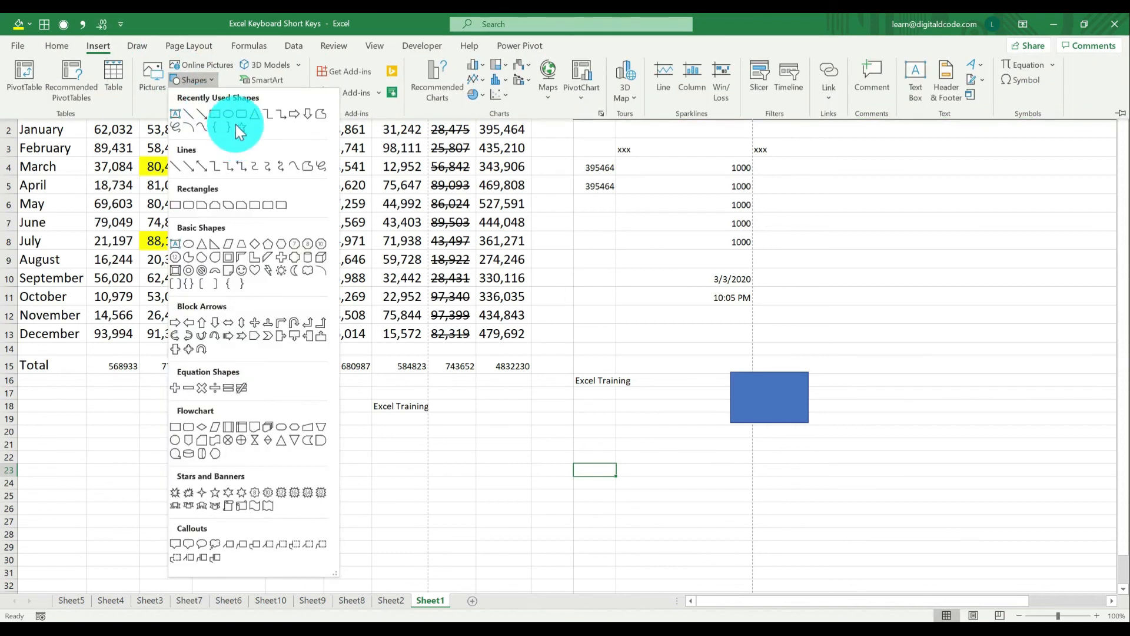
{"action": "left_click", "coordinate": [230, 120]}
{"action": "left_click_drag", "start_coordinate": [601, 434], "coordinate": [705, 544]}
{"action": "left_click", "coordinate": [878, 532]}
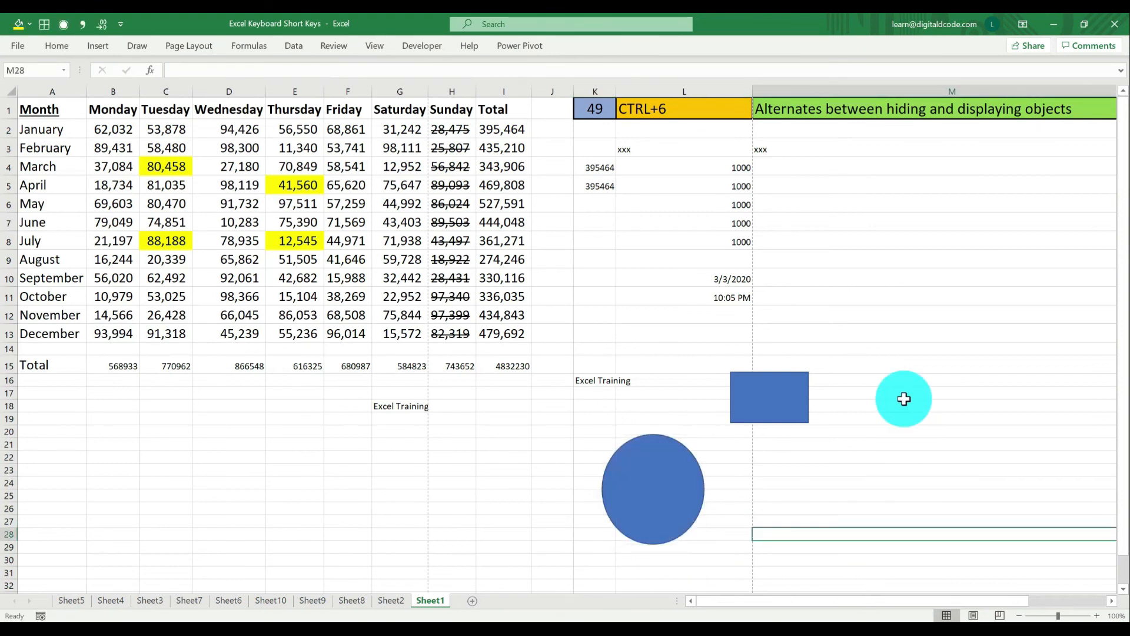
Toggle the sheet's objects between hidden and displayed several times, ending with the rectangle and oval displayed
{"action": "key", "text": "ctrl+6"}
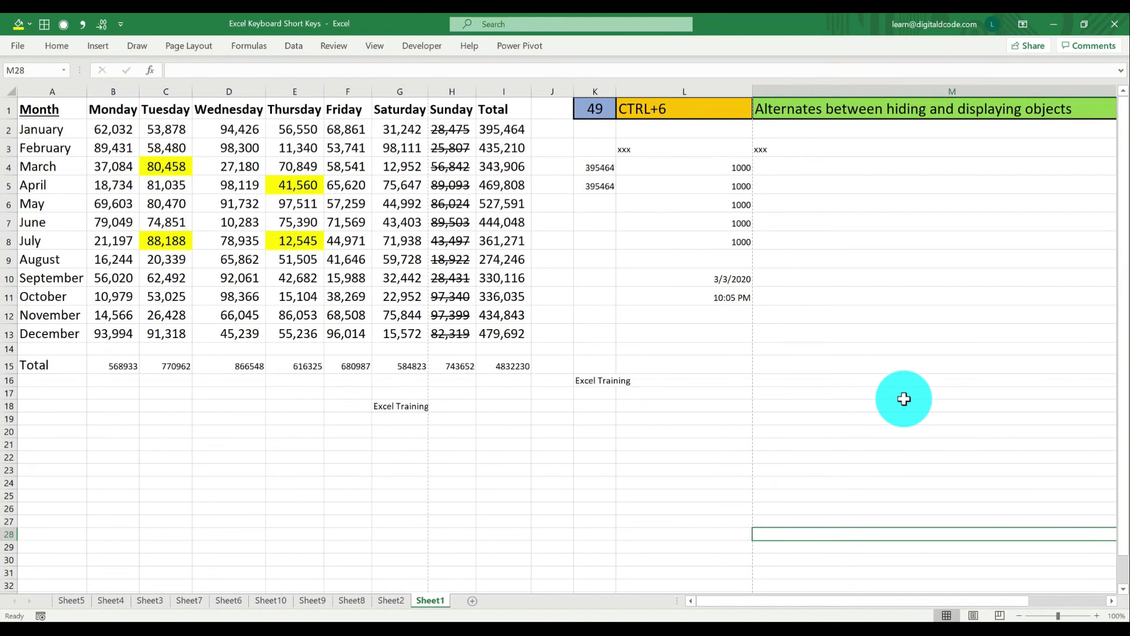
{"action": "key", "text": "ctrl+6"}
{"action": "key", "text": "ctrl+6"}
{"action": "key", "text": "ctrl+6"}
{"action": "key", "text": "ctrl+6"}
{"action": "key", "text": "ctrl+6"}
{"action": "key", "text": "ctrl+6"}
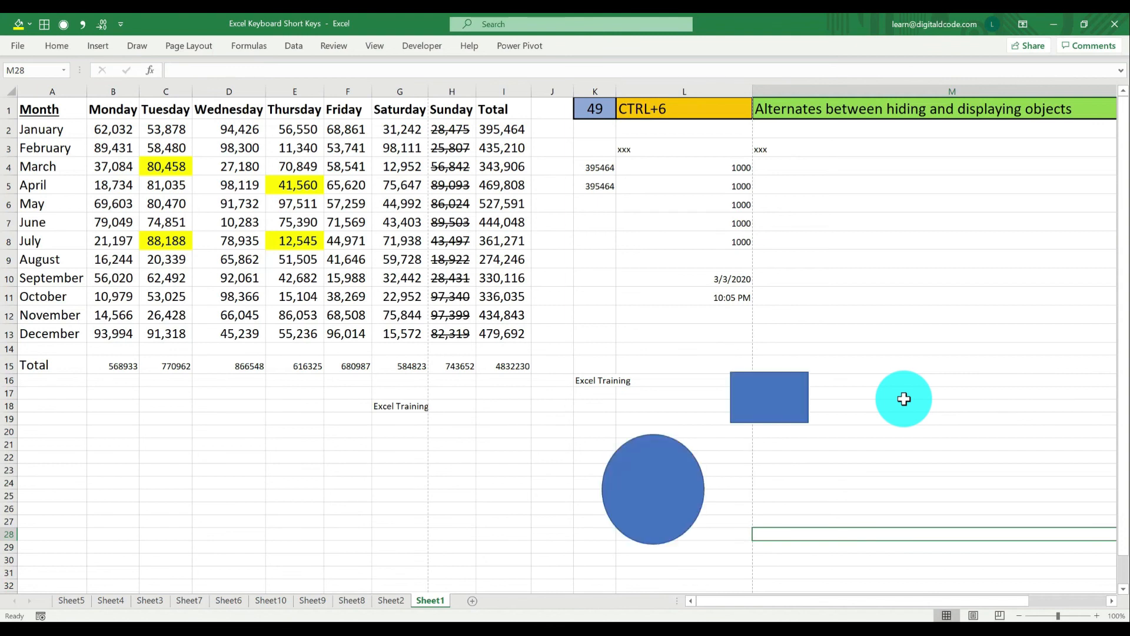
Set the shortcut number in K1 to 50
{"action": "left_click", "coordinate": [596, 109]}
{"action": "type", "text": "50"}
{"action": "key", "text": "Return"}
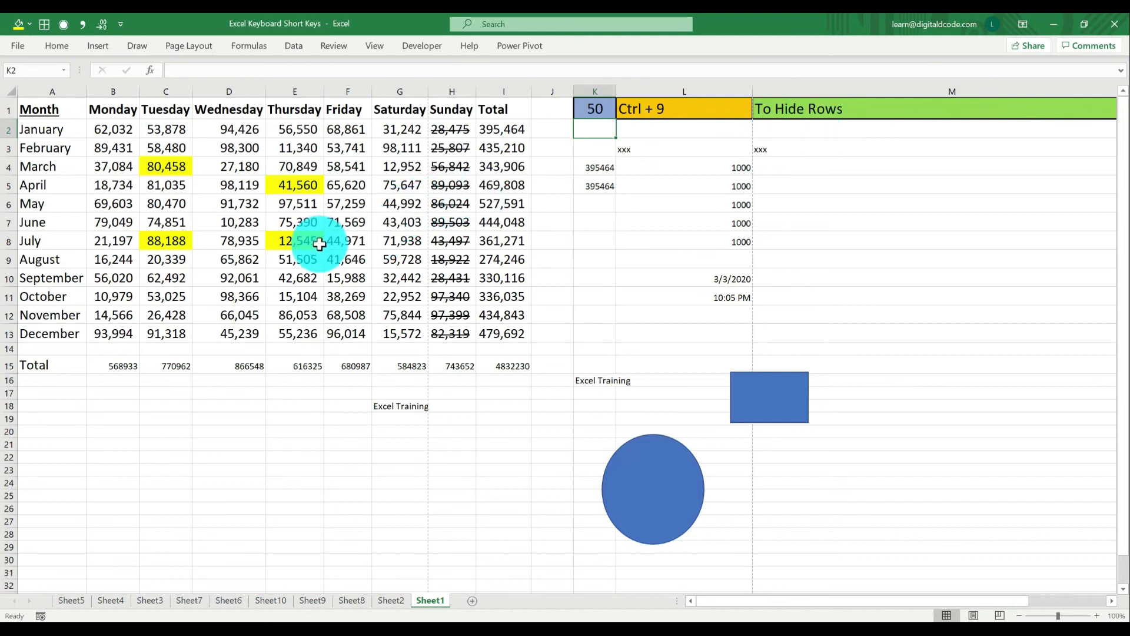
Hide the July row (row 8), and unhide it again with a selection from F7 to F9
{"action": "left_click", "coordinate": [347, 242]}
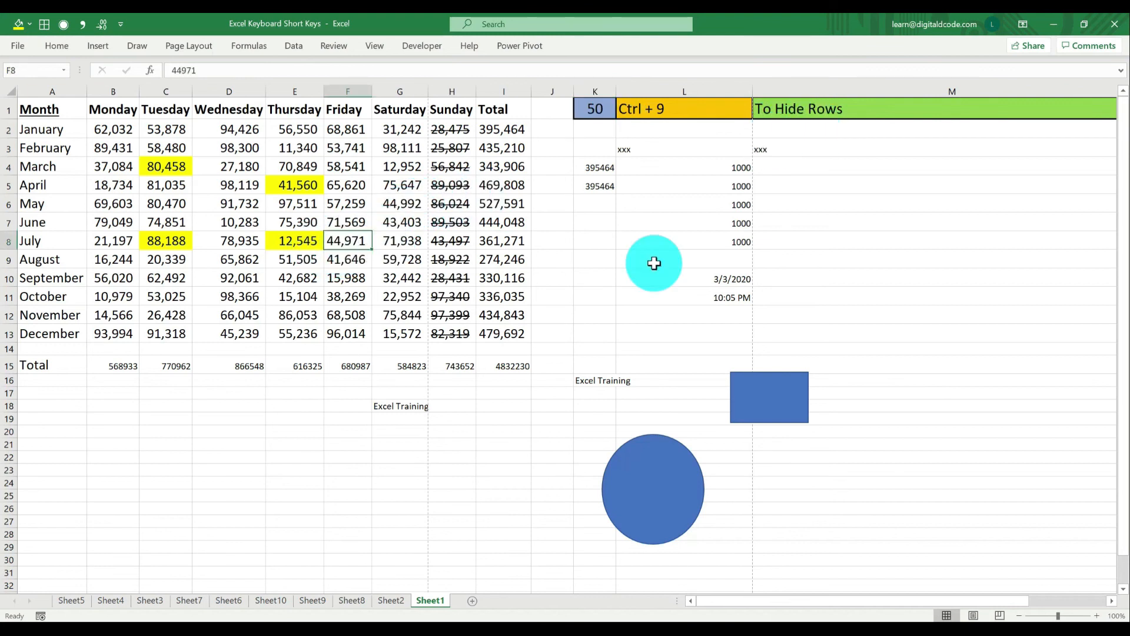
{"action": "key", "text": "ctrl+9"}
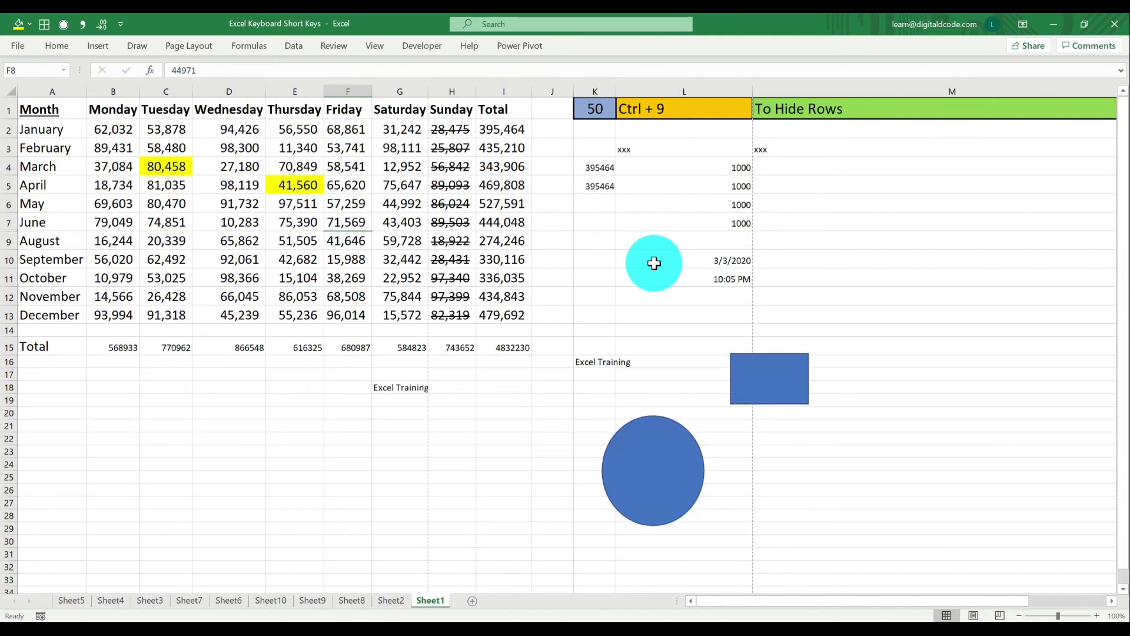
{"action": "key", "text": "Up"}
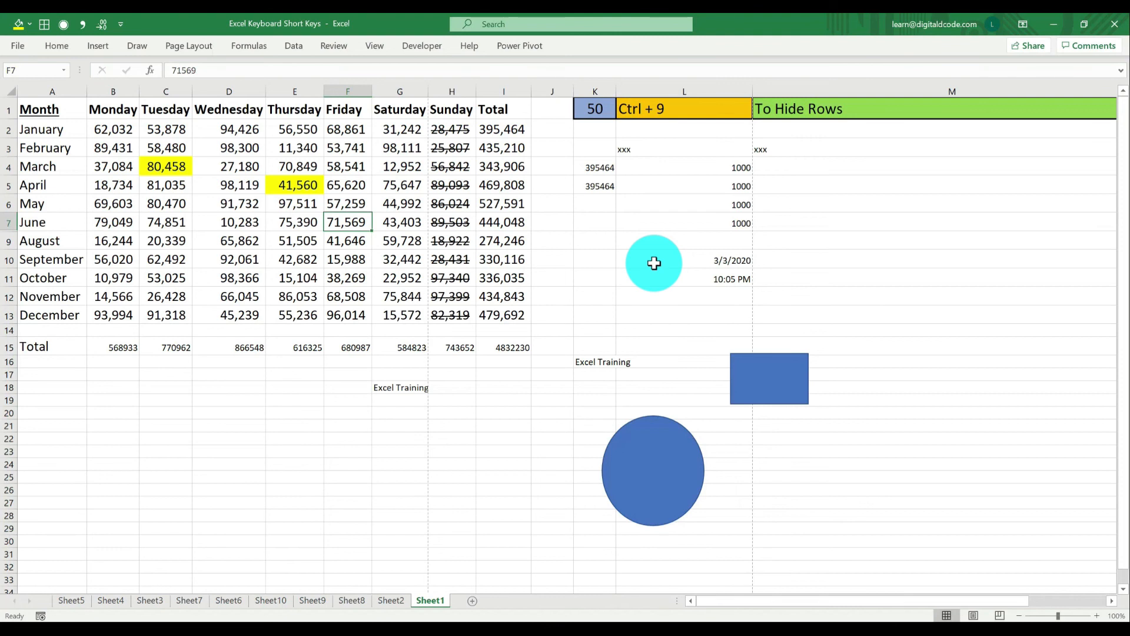
{"action": "key", "text": "shift+Down"}
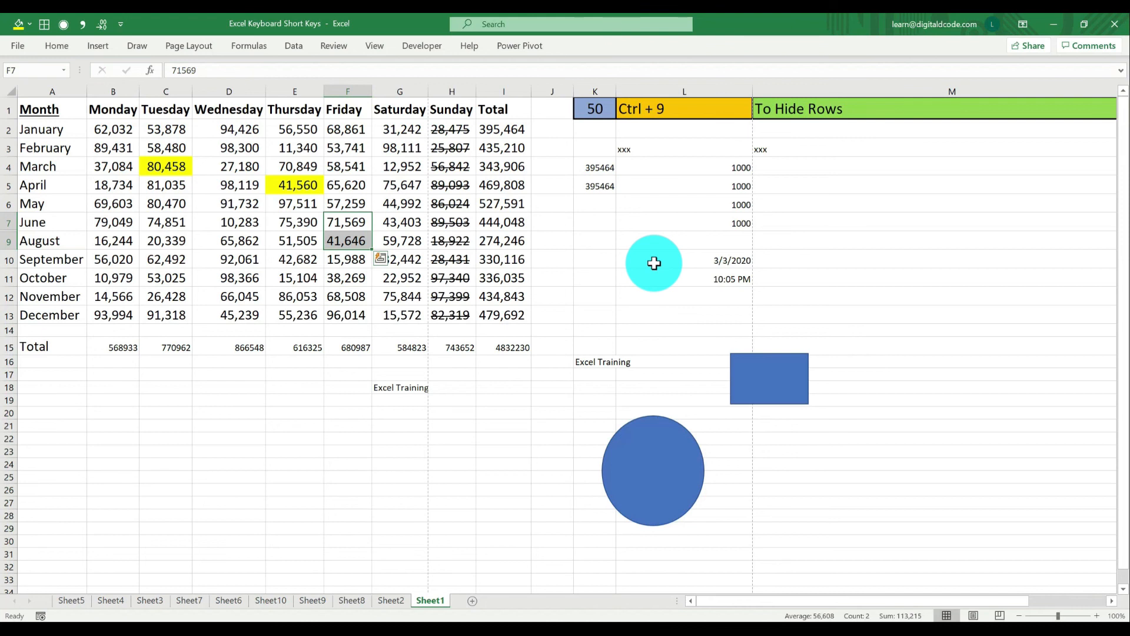
{"action": "key", "text": "ctrl+shift+9"}
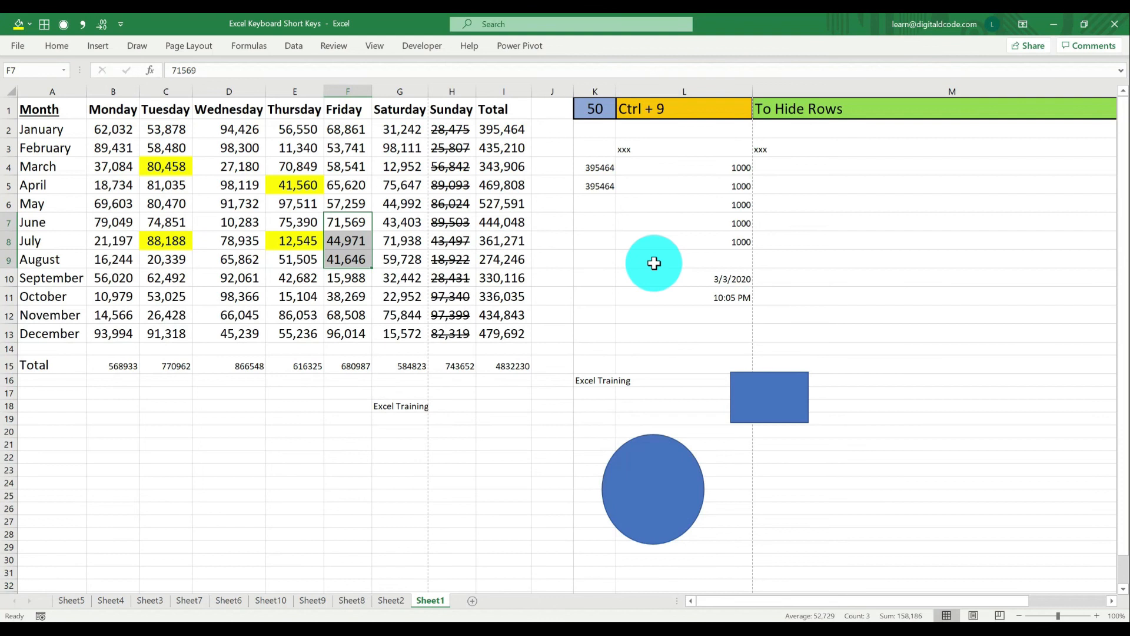
Set the shortcut number in K1 to 51
{"action": "left_click", "coordinate": [588, 101]}
{"action": "type", "text": "51"}
{"action": "key", "text": "Return"}
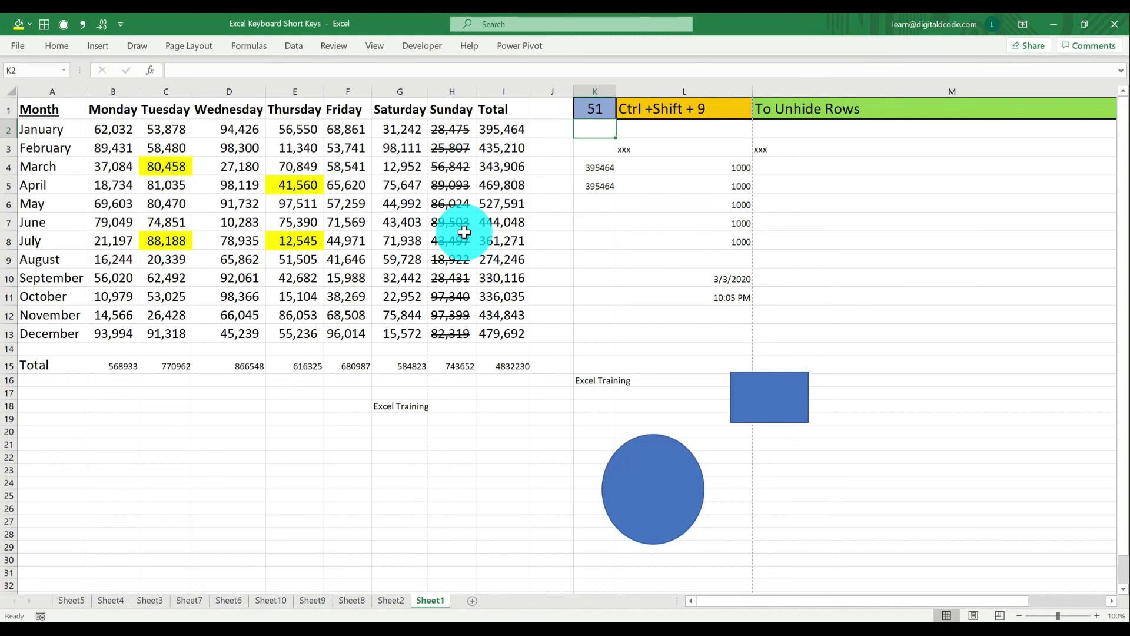
Hide the January row (row 2) and unhide it again
{"action": "key", "text": "ctrl+9"}
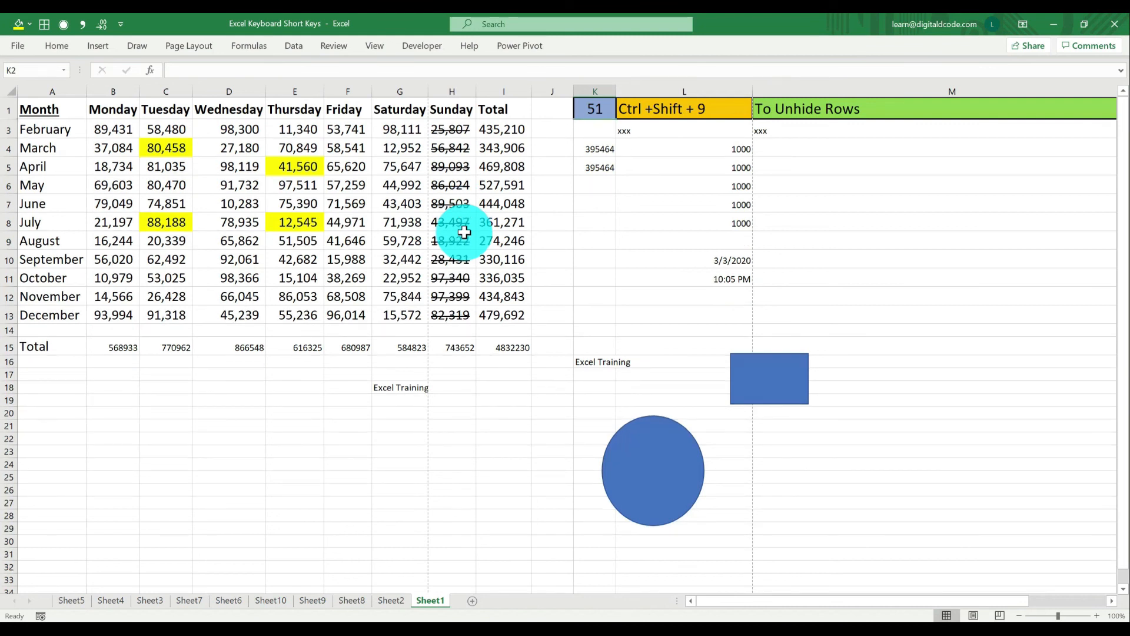
{"action": "key", "text": "ctrl+shift+9"}
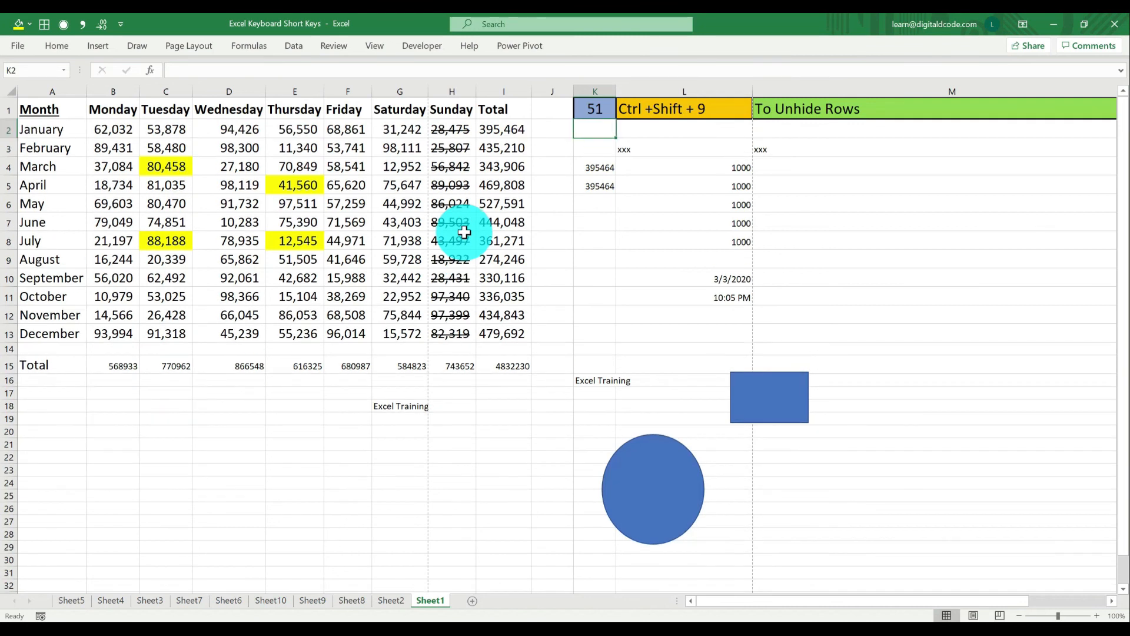
Set the shortcut number in K1 to 52
{"action": "left_click", "coordinate": [597, 108]}
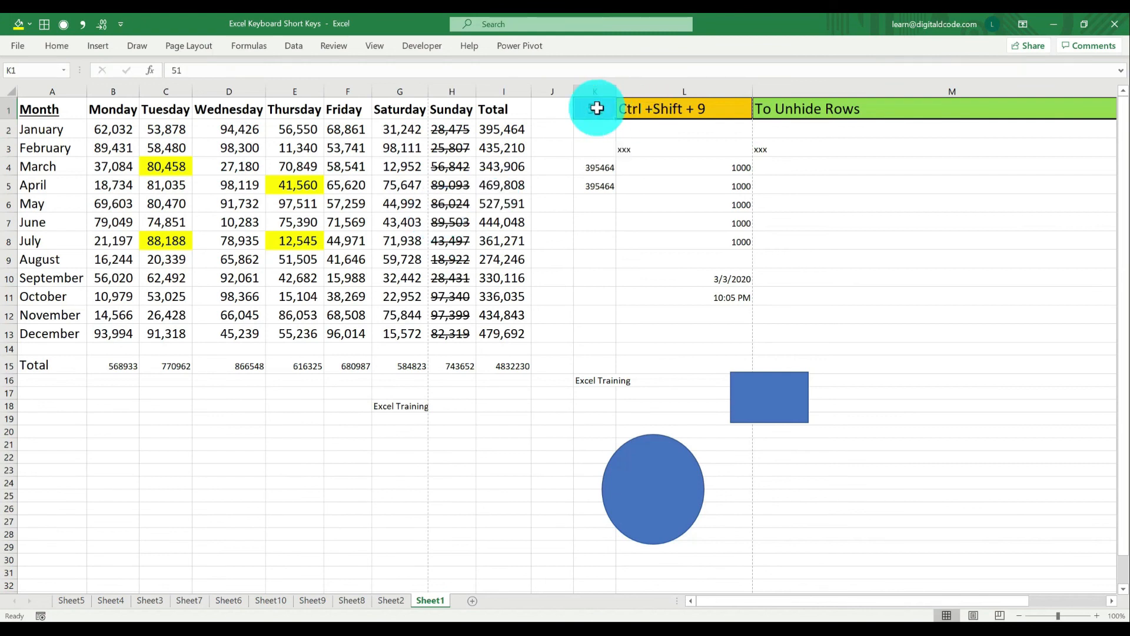
{"action": "type", "text": "52"}
{"action": "key", "text": "Return"}
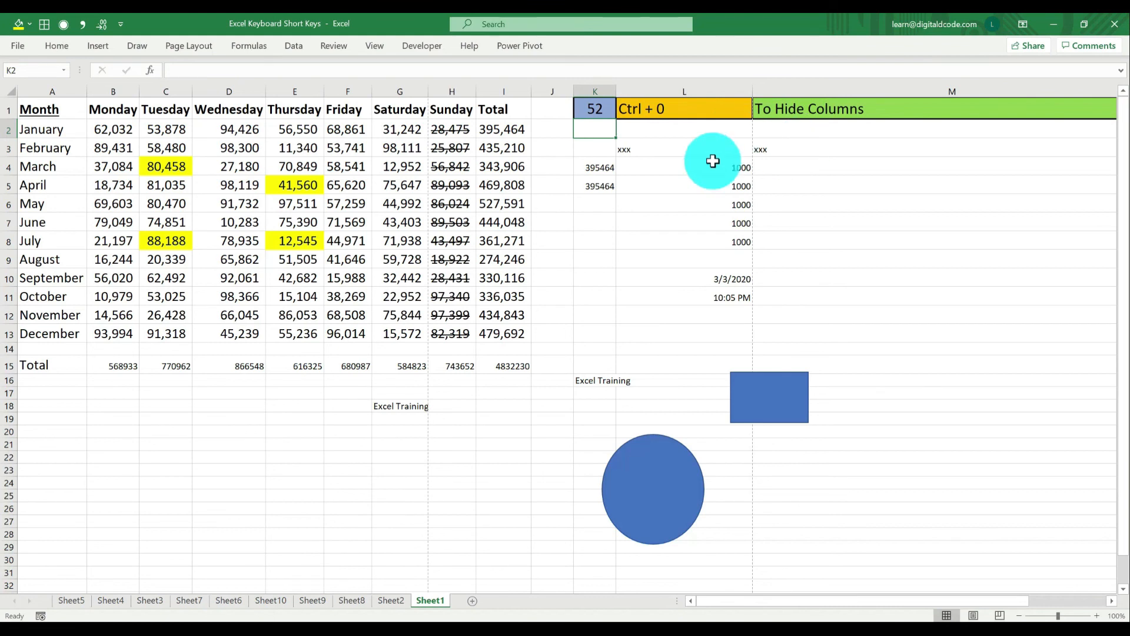
Hide the Thursday and Friday columns (E and F), and extend a selection across the hidden columns from D5 to G5
{"action": "left_click", "coordinate": [314, 184]}
{"action": "left_click_drag", "start_coordinate": [314, 185], "coordinate": [341, 185]}
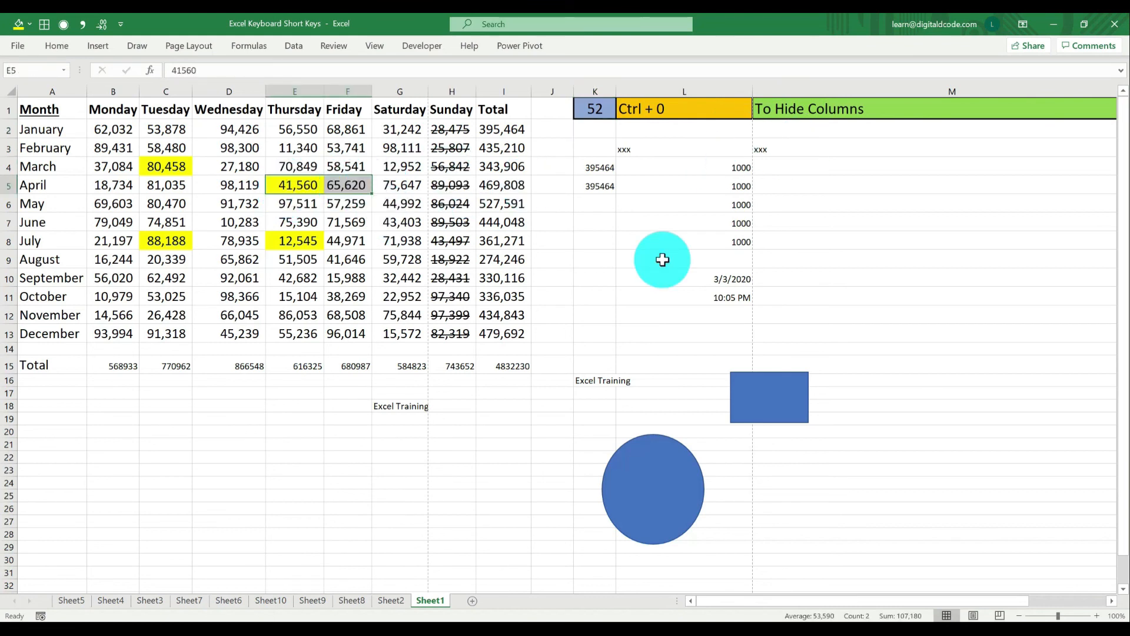
{"action": "key", "text": "ctrl+0"}
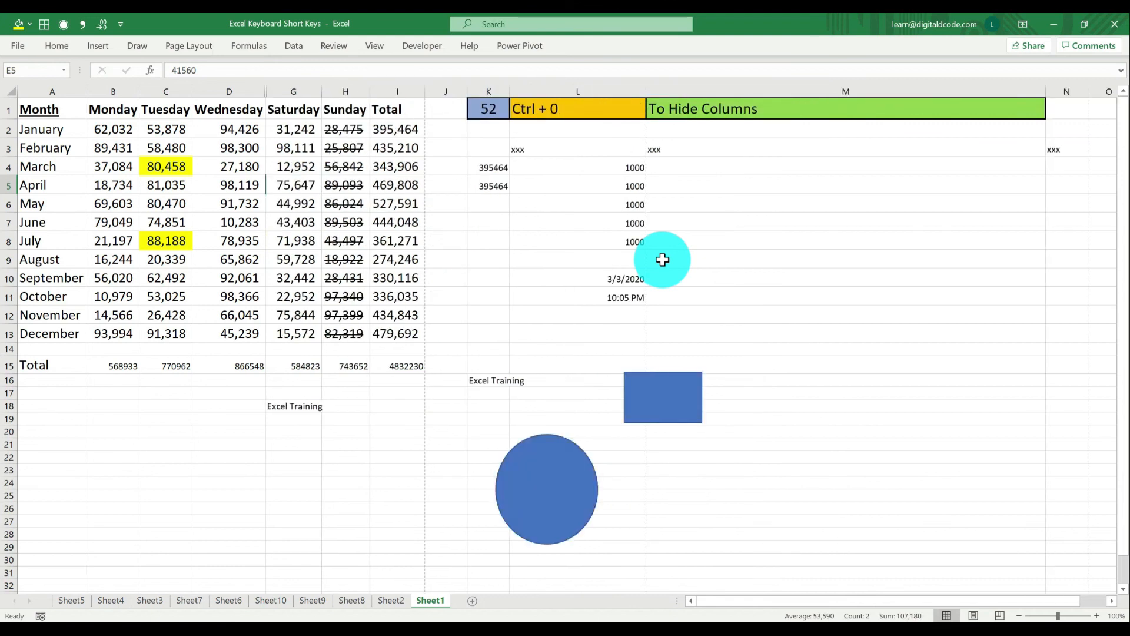
{"action": "key", "text": "Left"}
{"action": "key", "text": "shift+Right"}
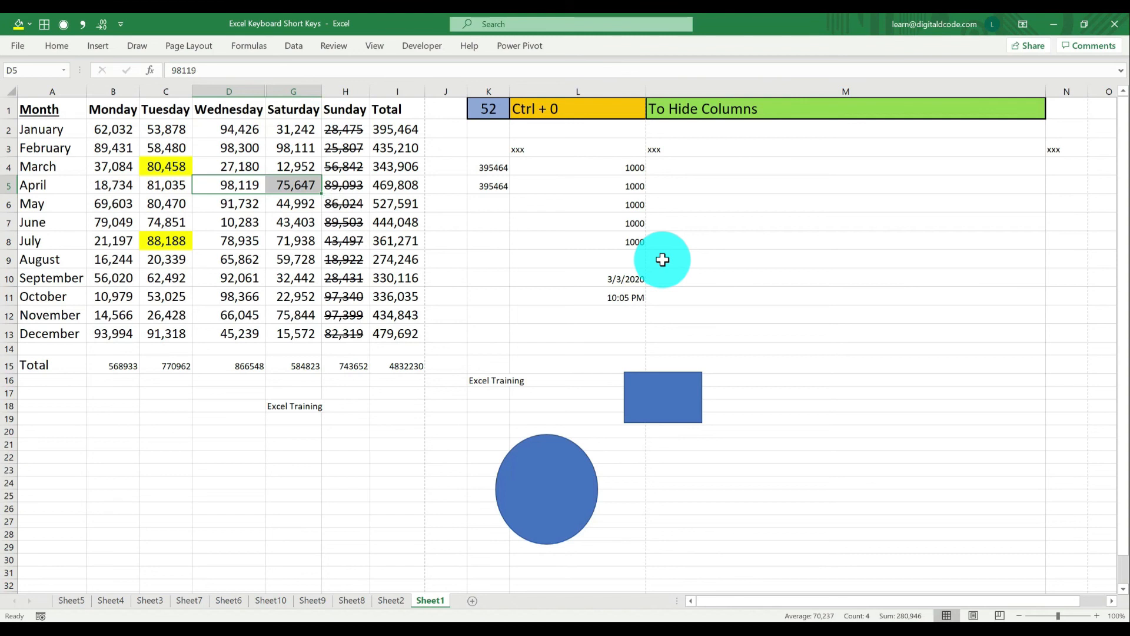
{"action": "key", "text": "ctrl+q"}
Set the shortcut number in K1 to 53
{"action": "left_click", "coordinate": [495, 111]}
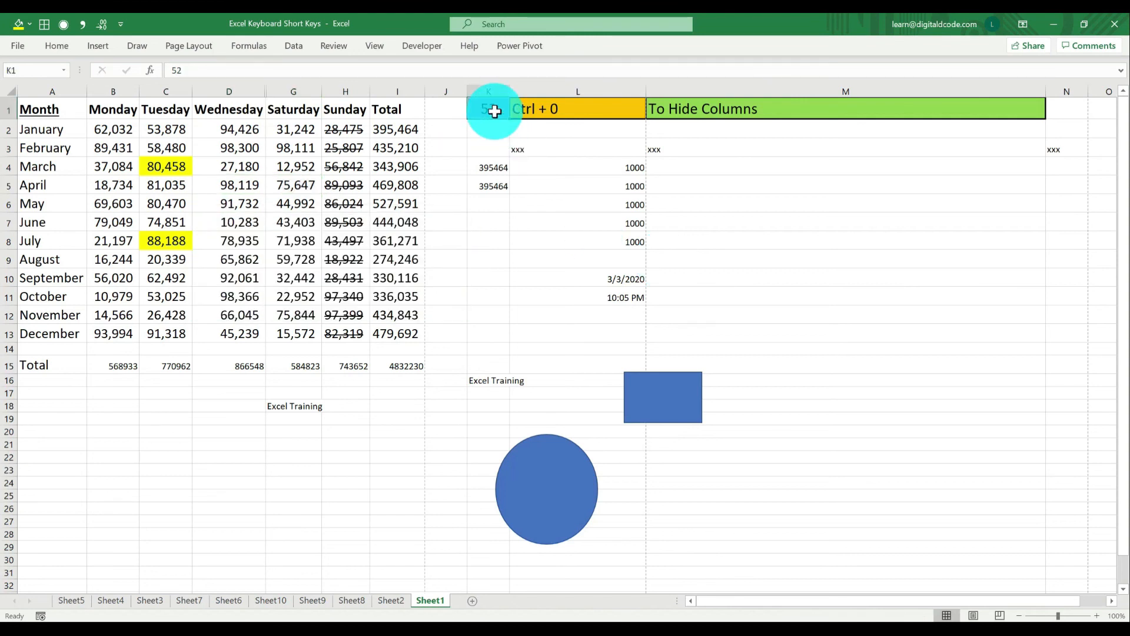
{"action": "type", "text": "53"}
{"action": "key", "text": "Return"}
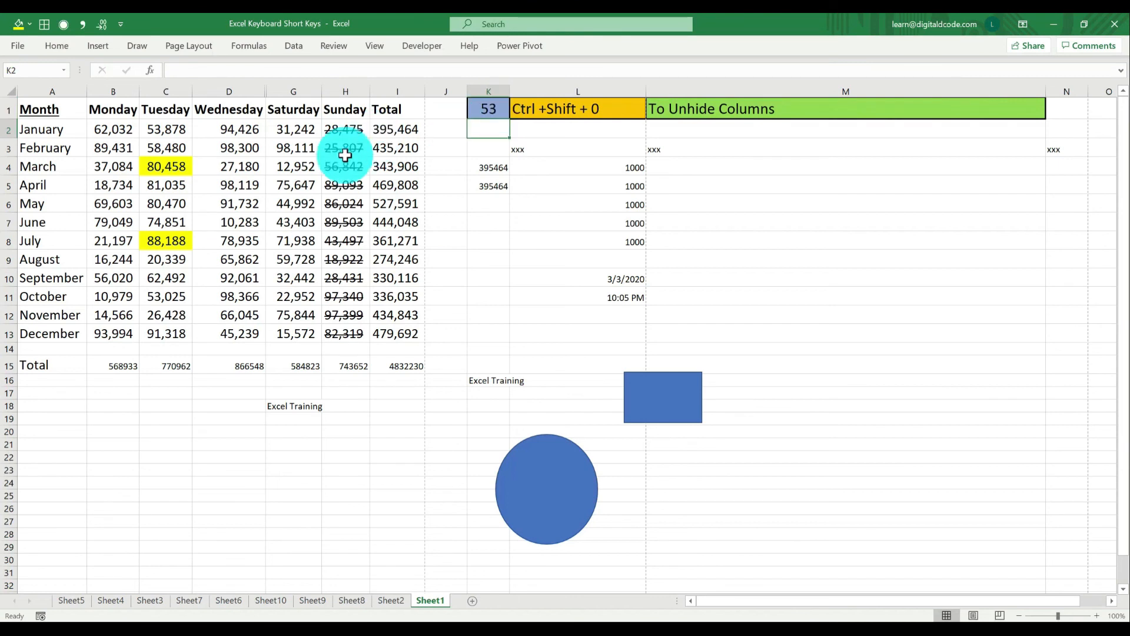
Unhide the Thursday and Friday columns with the entire columns from Wednesday to Saturday selected
{"action": "left_click_drag", "start_coordinate": [235, 190], "coordinate": [269, 198]}
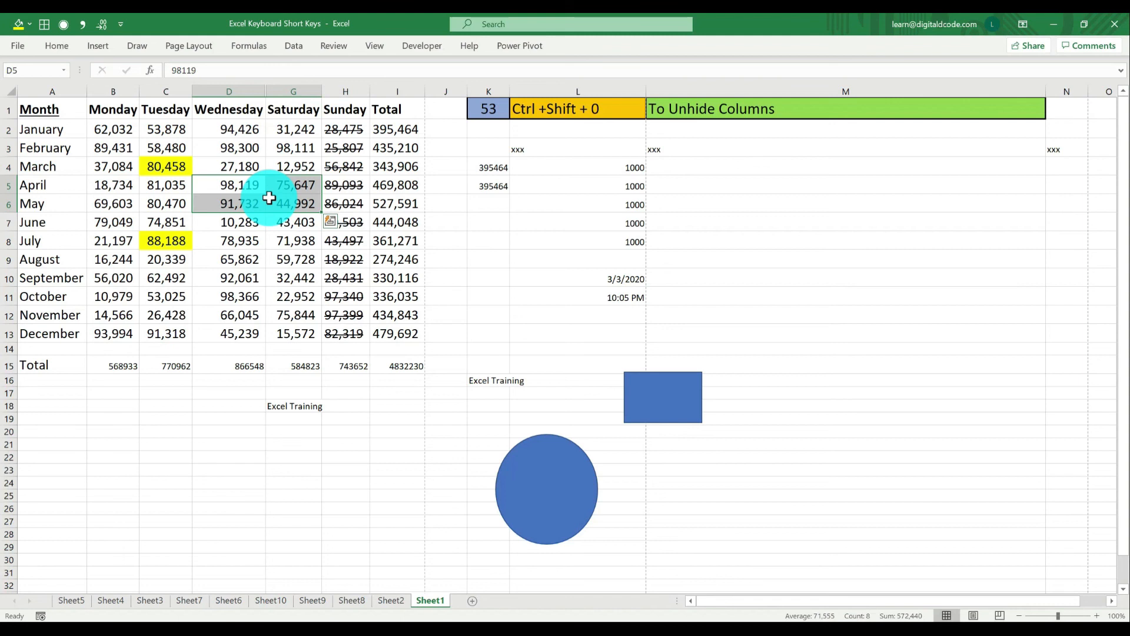
{"action": "key", "text": "ctrl+space"}
{"action": "right_click", "coordinate": [269, 199]}
{"action": "key", "text": "Escape"}
{"action": "key", "text": "ctrl+shift+0"}
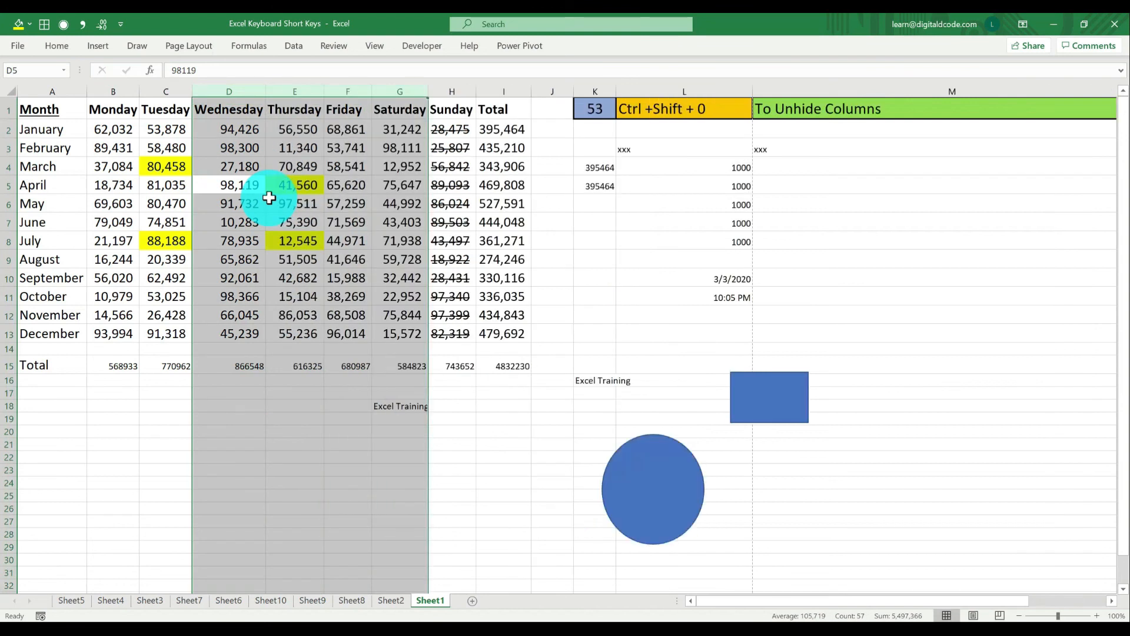
{"action": "left_click", "coordinate": [564, 193]}
Set the shortcut number in K1 to 54
{"action": "left_click", "coordinate": [596, 107]}
{"action": "key", "text": "F2"}
{"action": "key", "text": "BackSpace"}
{"action": "type", "text": "4"}
{"action": "key", "text": "Return"}
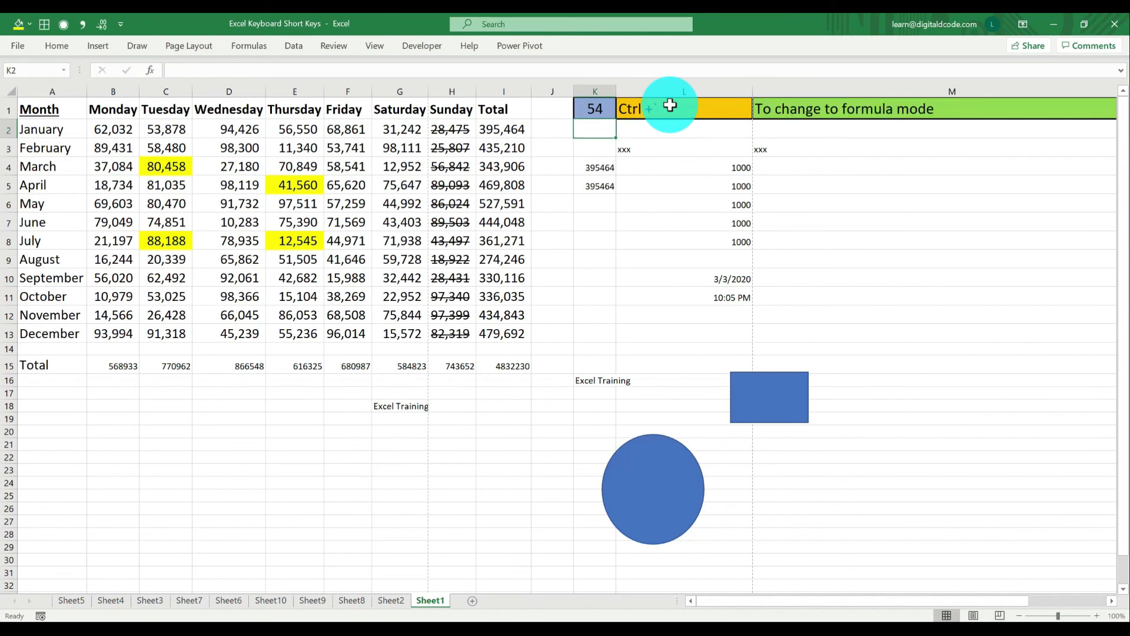
Examine the total formulas in column I and row 15, switching the sheet to formula view and back to values
{"action": "left_click", "coordinate": [514, 128]}
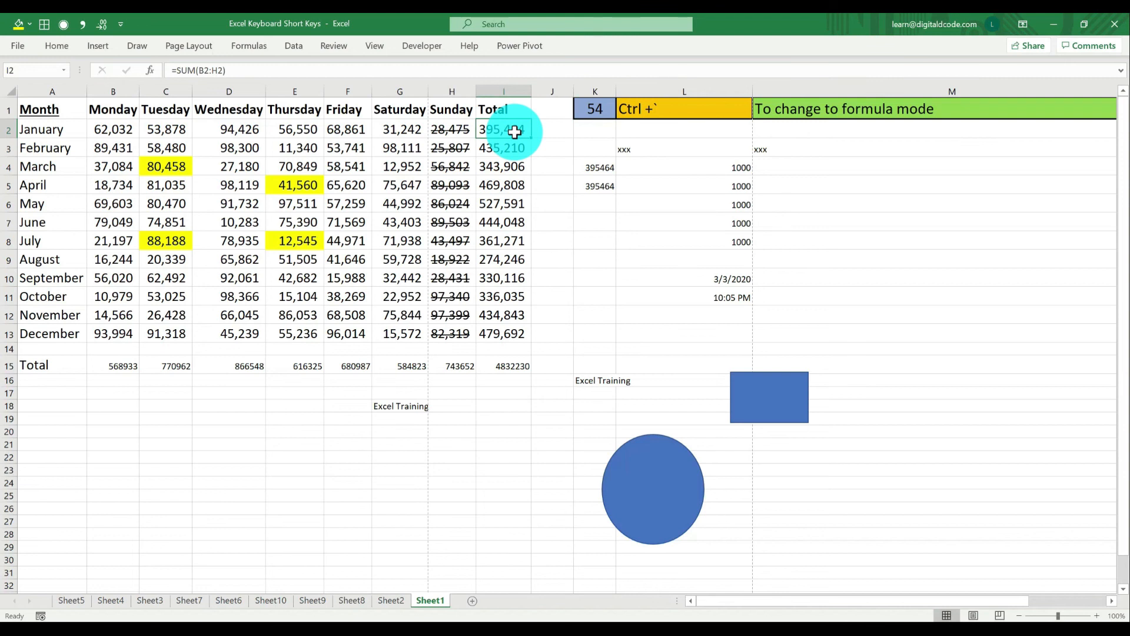
{"action": "left_click_drag", "start_coordinate": [507, 365], "coordinate": [167, 371]}
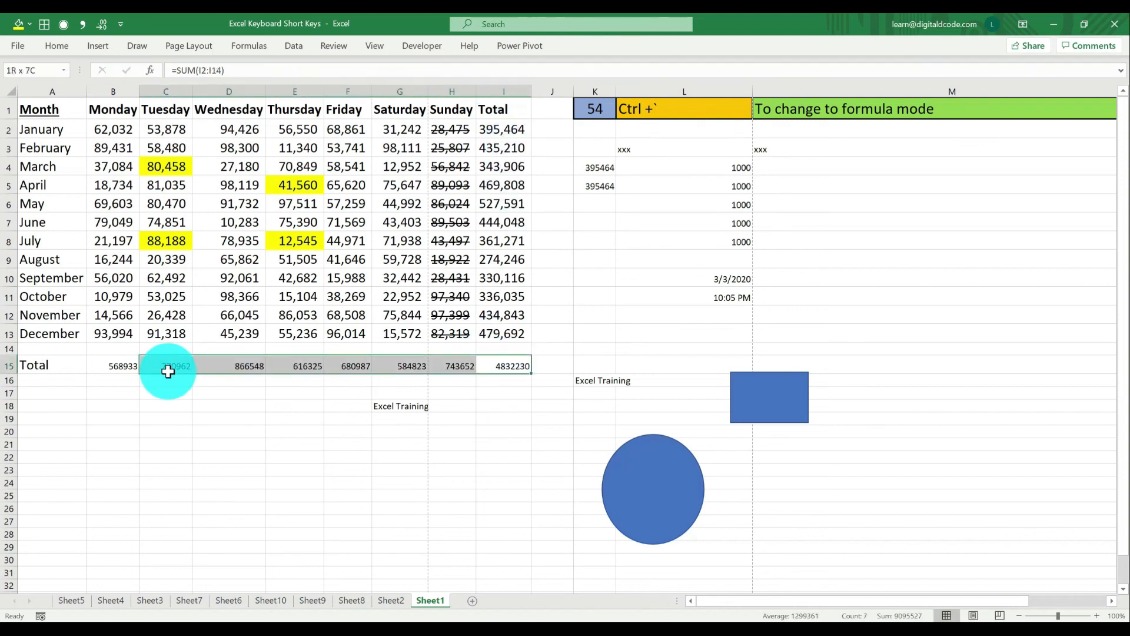
{"action": "left_click", "coordinate": [303, 261]}
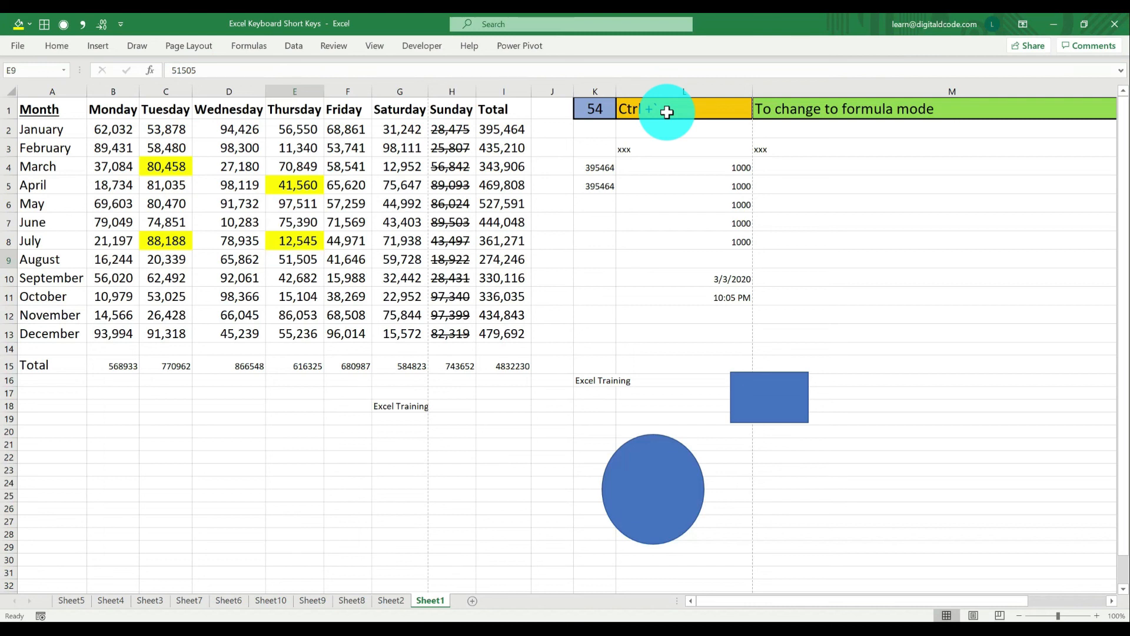
{"action": "key", "text": "ctrl+grave"}
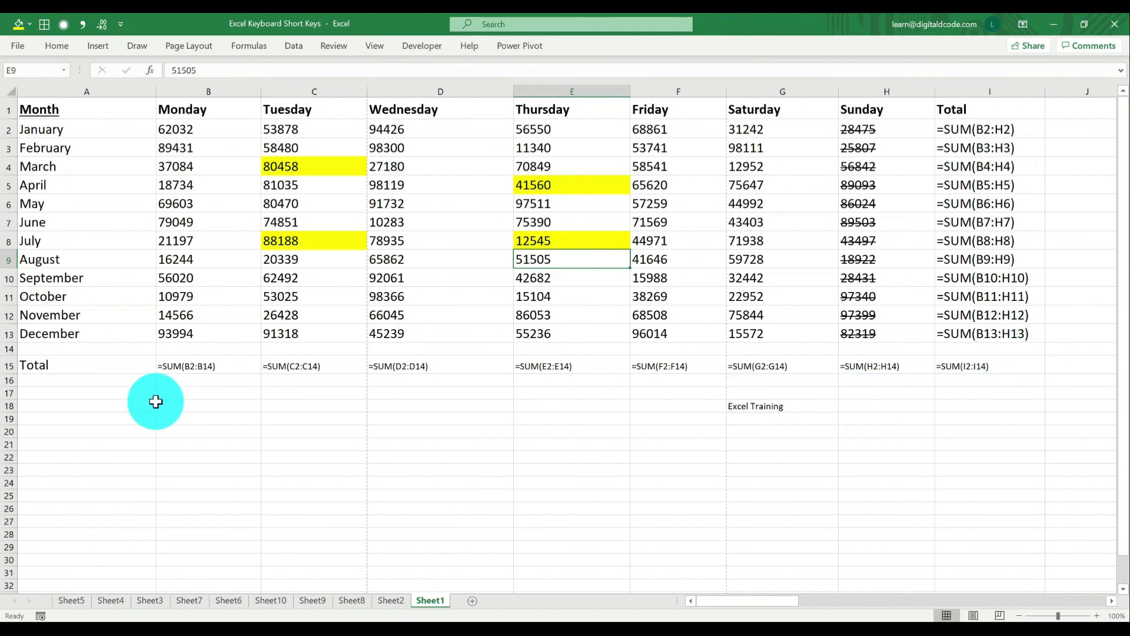
{"action": "key", "text": "ctrl+grave"}
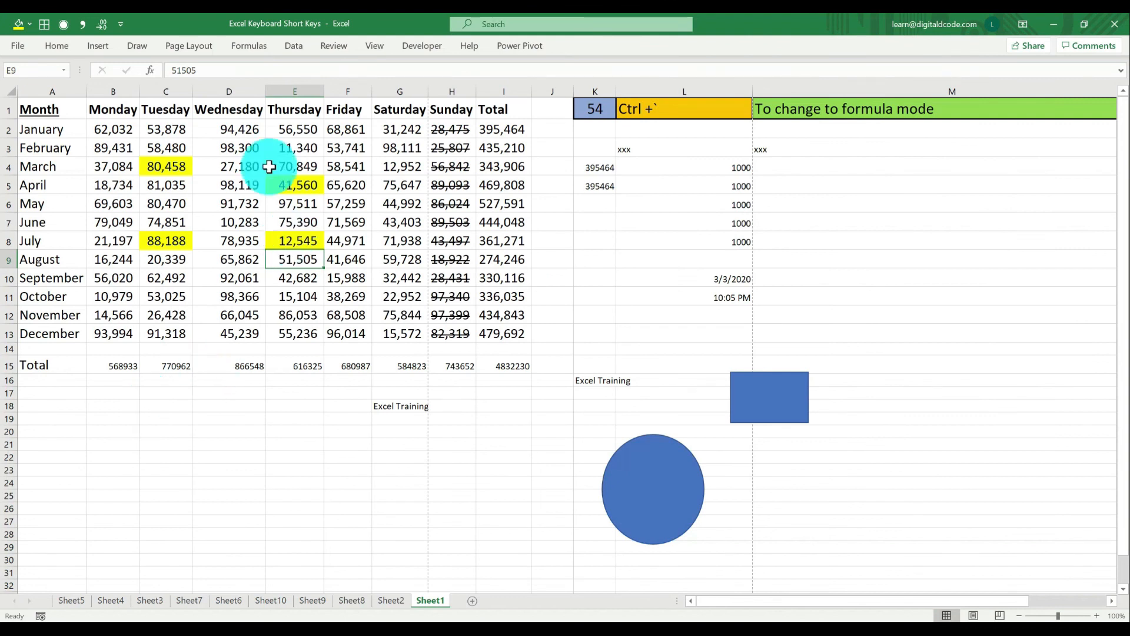
Set the shortcut number in K1 to 55, and apply the Number format to the totals in B15:I15
{"action": "left_click", "coordinate": [594, 116]}
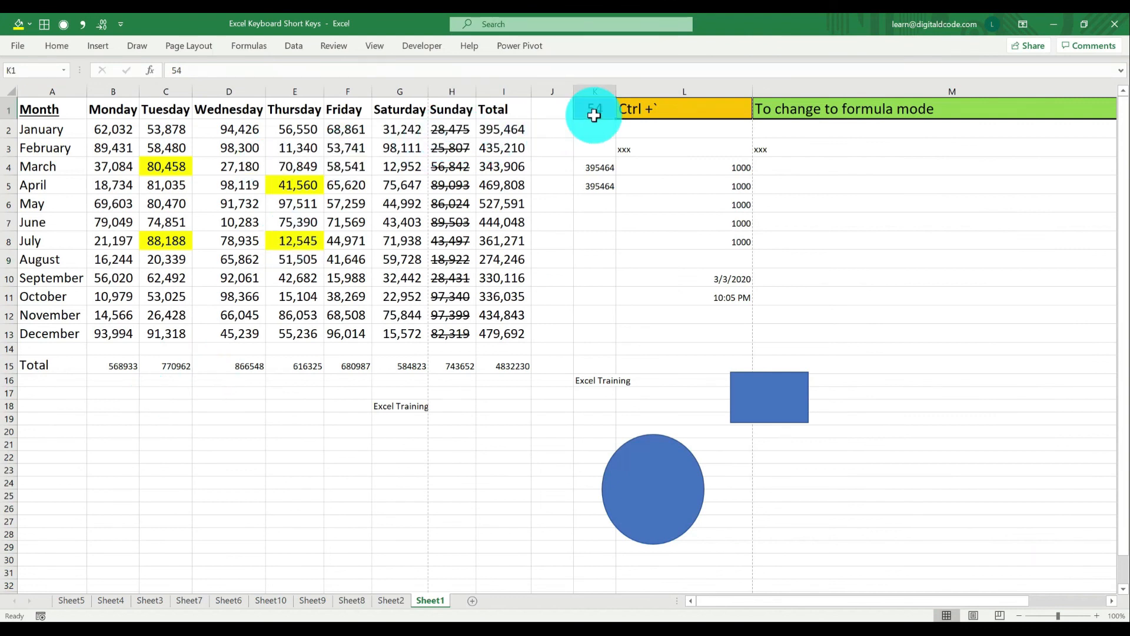
{"action": "type", "text": "55"}
{"action": "key", "text": "Return"}
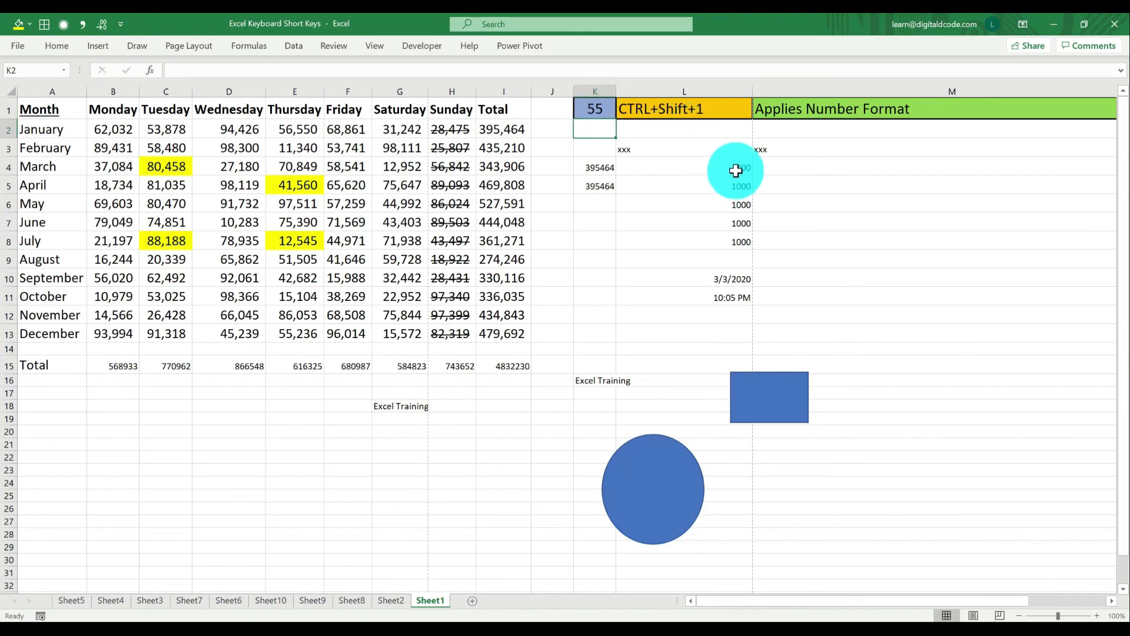
{"action": "left_click_drag", "start_coordinate": [504, 371], "coordinate": [126, 364]}
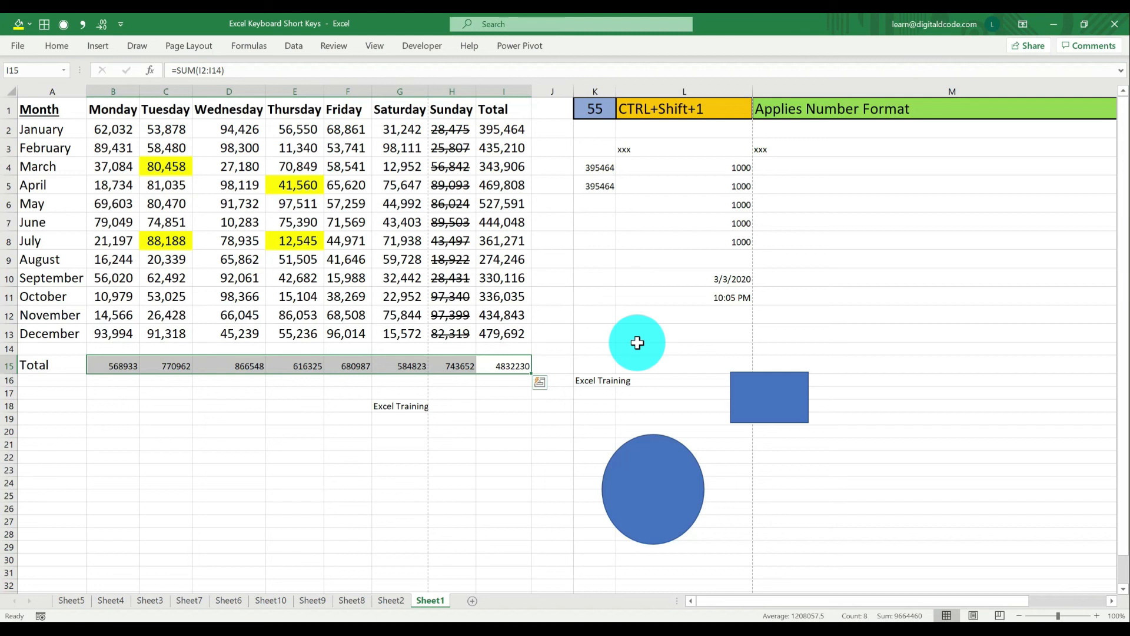
{"action": "key", "text": "ctrl+shift+1"}
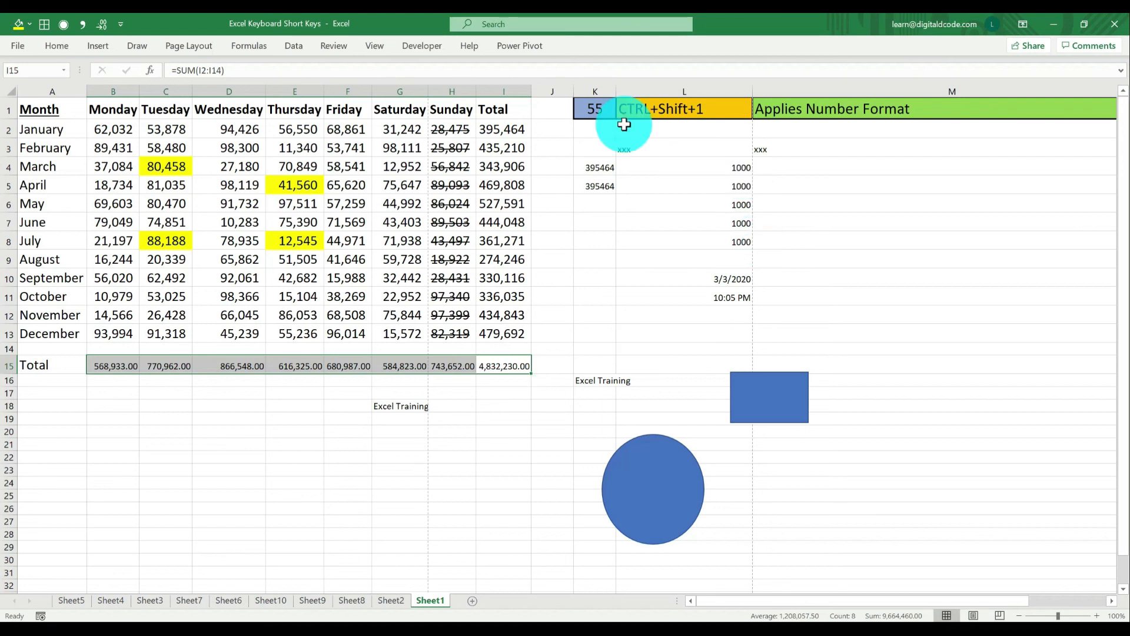
Set the shortcut number in K1 to 56
{"action": "left_click", "coordinate": [596, 108]}
{"action": "type", "text": "56"}
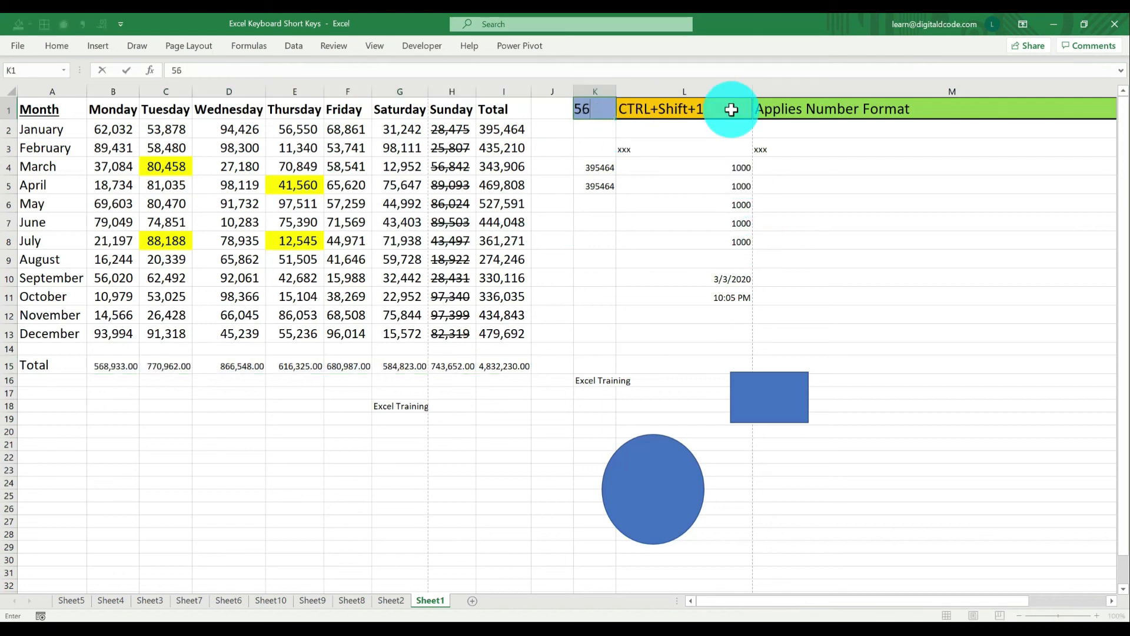
{"action": "key", "text": "Return"}
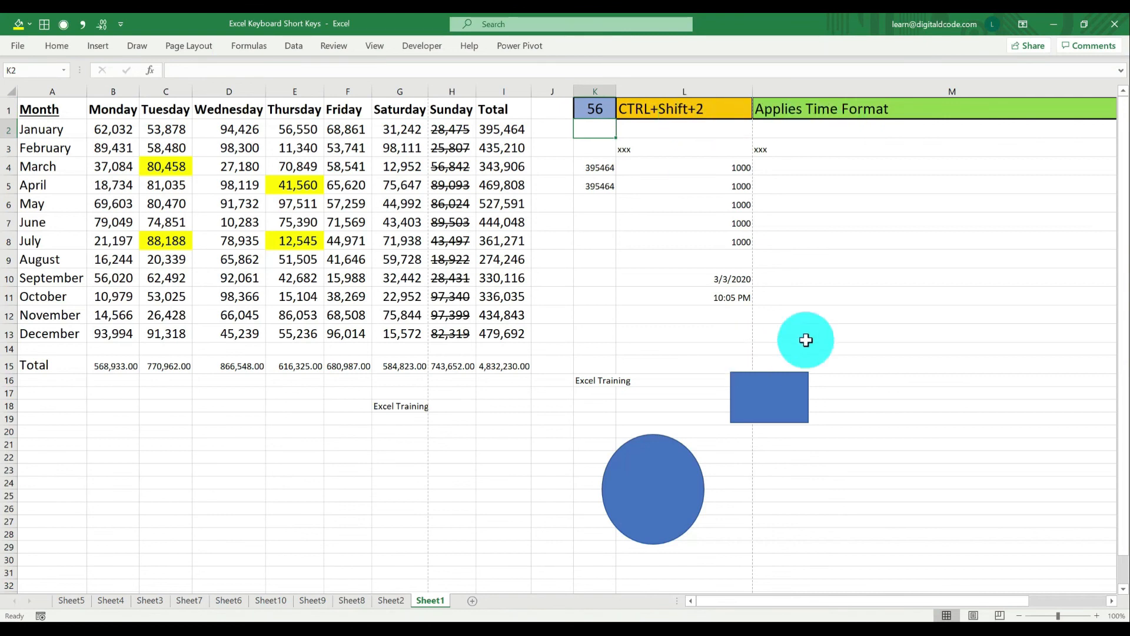
Enter 1 in L13 and apply the Time format to that cell
{"action": "left_click", "coordinate": [736, 328]}
{"action": "type", "text": "1"}
{"action": "key", "text": "Return"}
{"action": "key", "text": "Up"}
{"action": "key", "text": "ctrl+shift+2"}
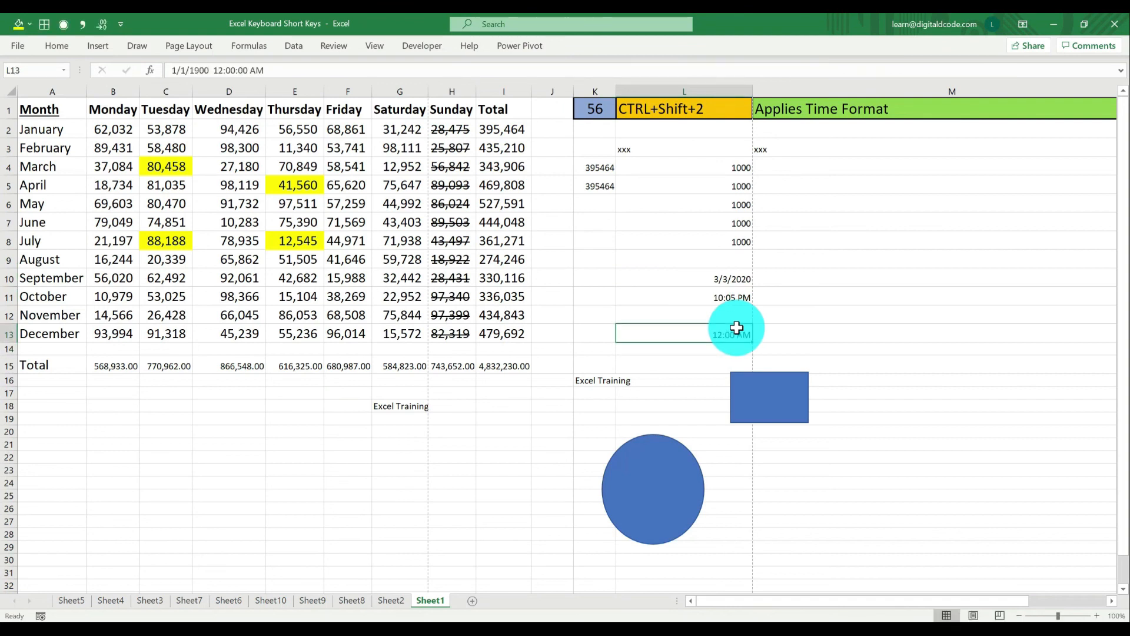
Set the shortcut number in K1 to 57, and apply the Date format to the date in L10
{"action": "left_click", "coordinate": [595, 113]}
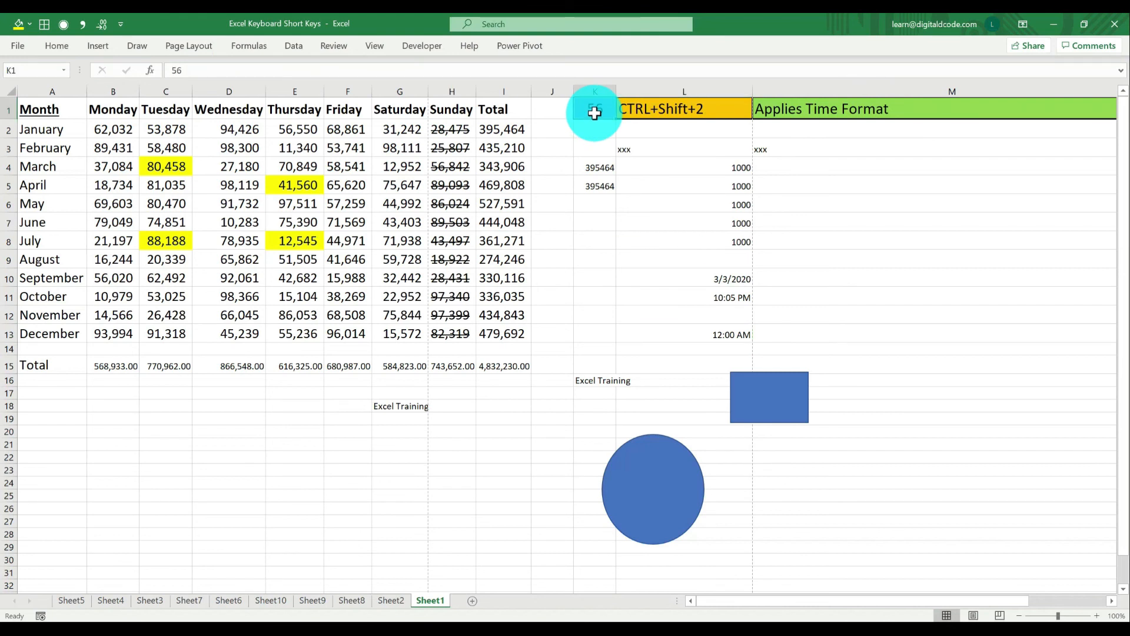
{"action": "type", "text": "57"}
{"action": "key", "text": "Return"}
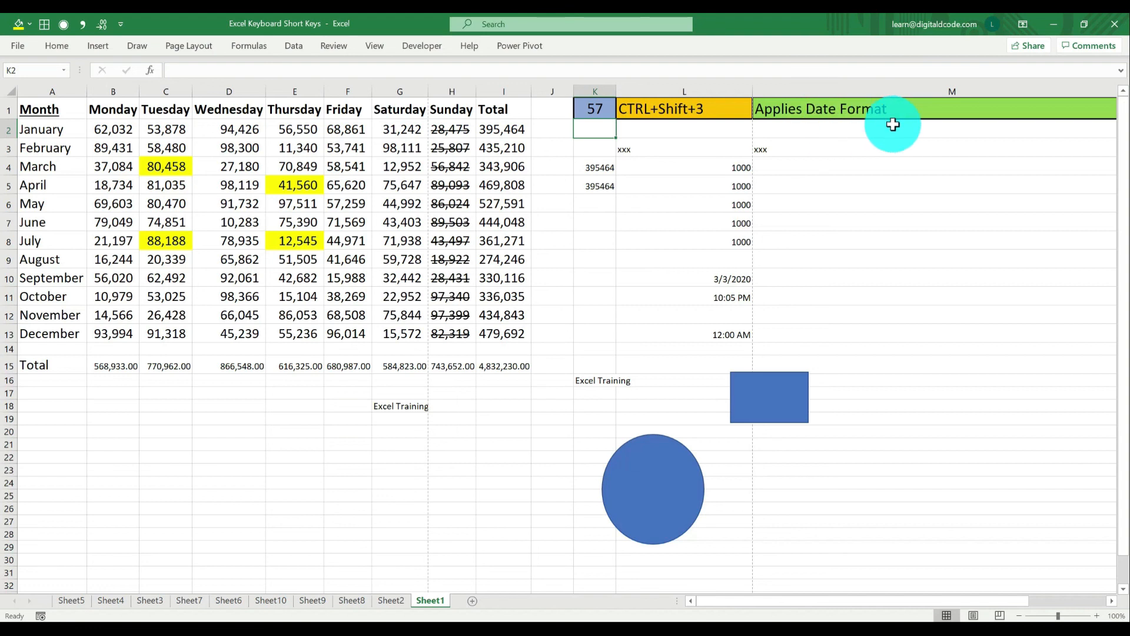
{"action": "left_click", "coordinate": [729, 281]}
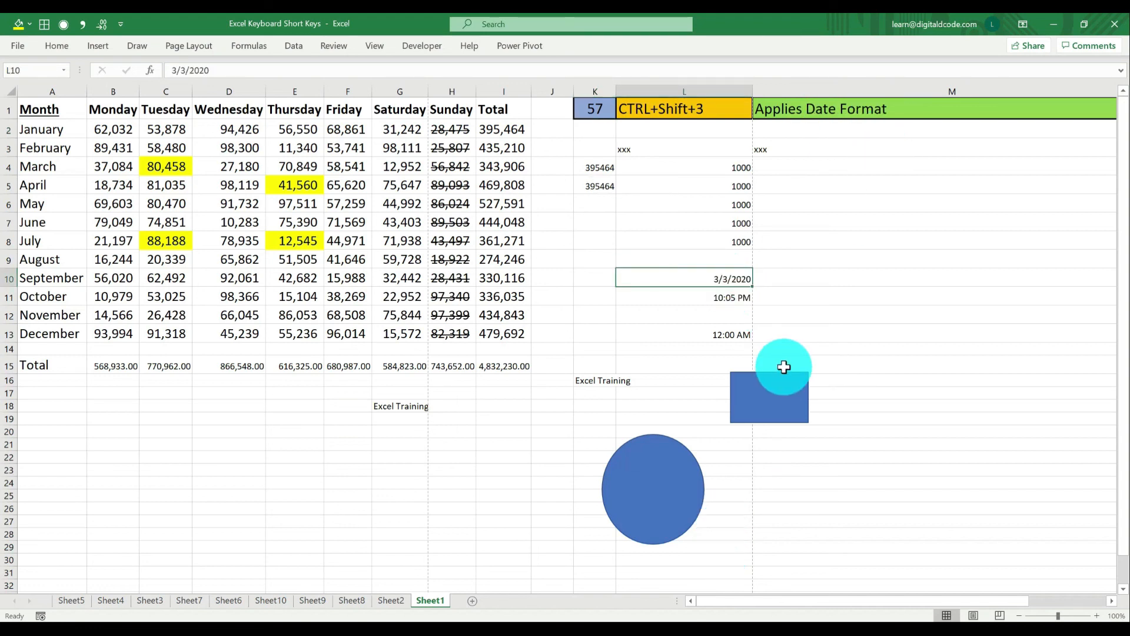
{"action": "key", "text": "ctrl+shift+3"}
Set the shortcut number in K1 to 58
{"action": "left_click", "coordinate": [600, 112]}
{"action": "type", "text": "58"}
{"action": "key", "text": "Return"}
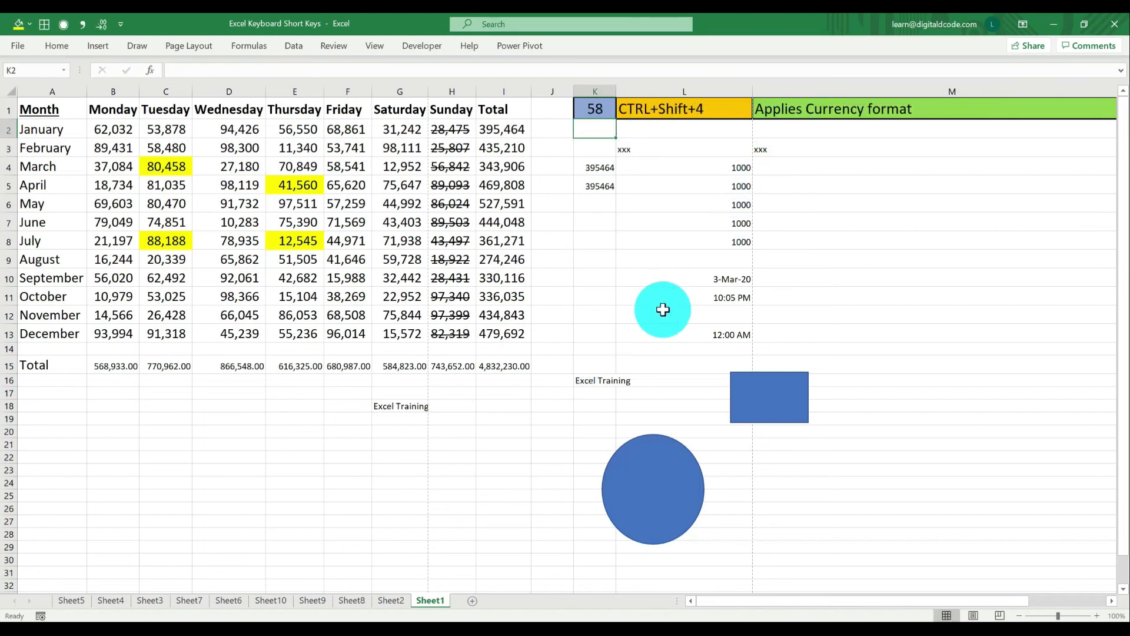
Apply the Currency format to B2:I13, and autofit the widths of the Thursday and Friday columns
{"action": "left_click_drag", "start_coordinate": [507, 130], "coordinate": [126, 328]}
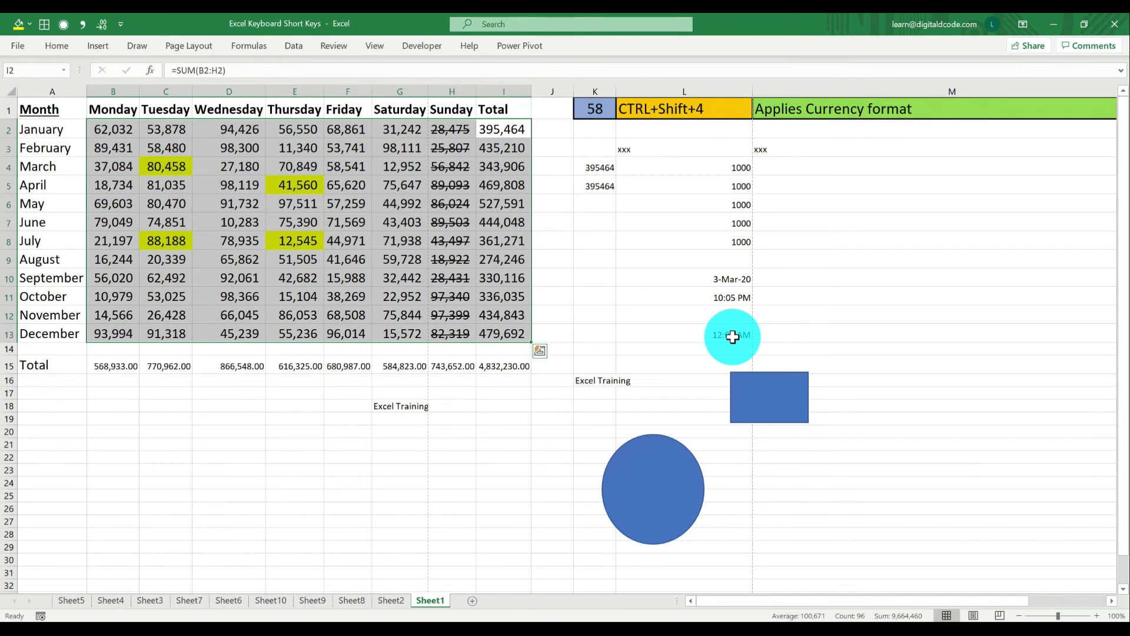
{"action": "key", "text": "ctrl+shift+4"}
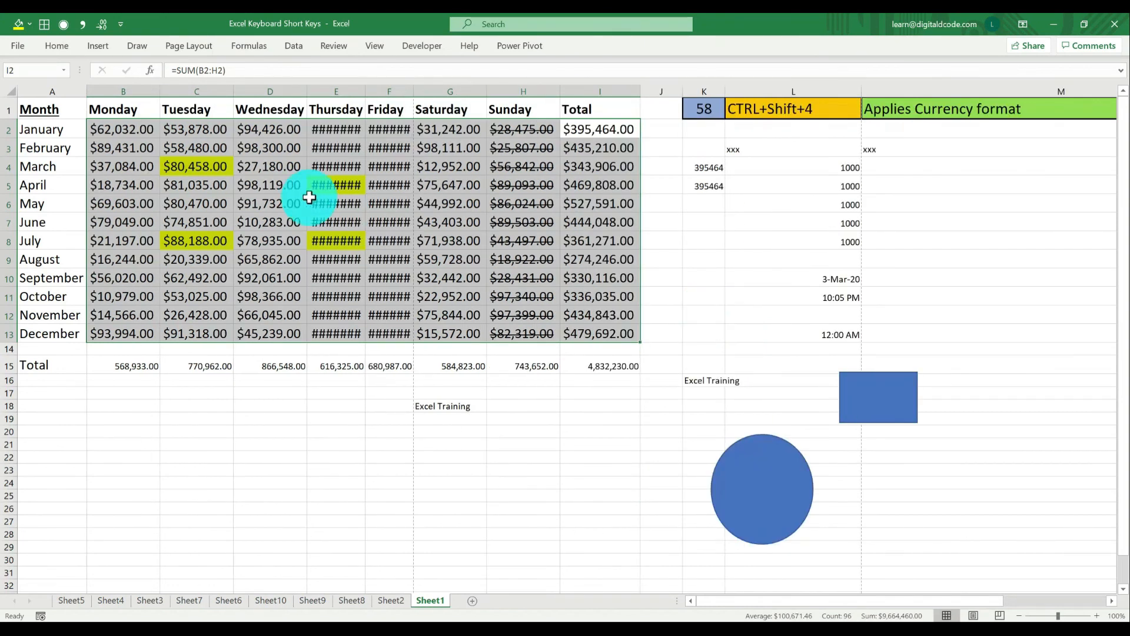
{"action": "double_click", "coordinate": [364, 90]}
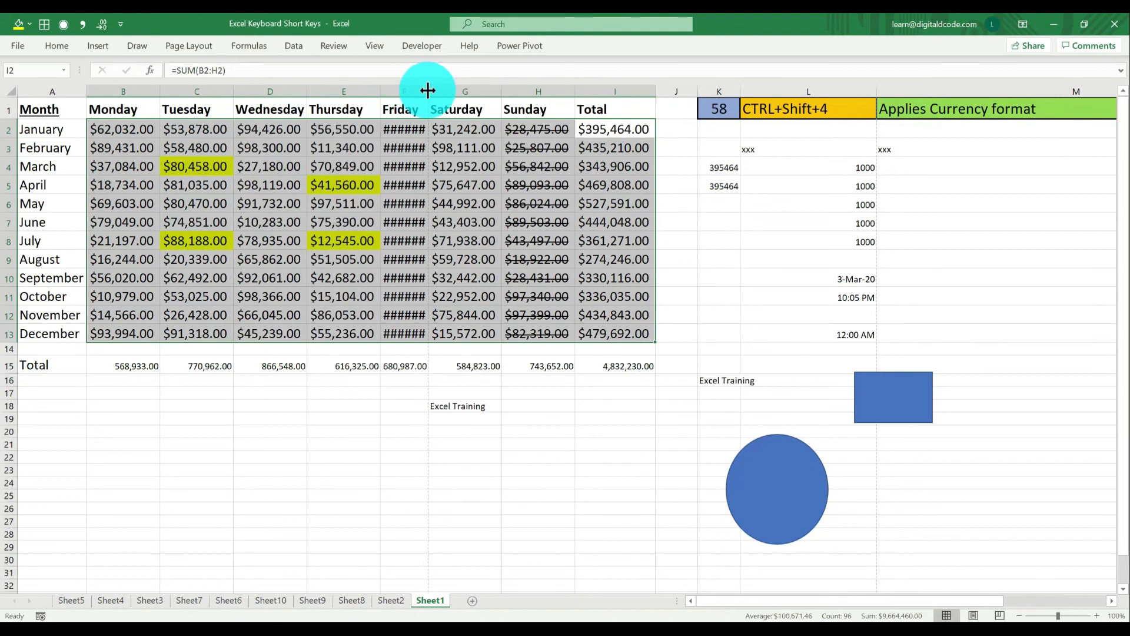
{"action": "double_click", "coordinate": [428, 90]}
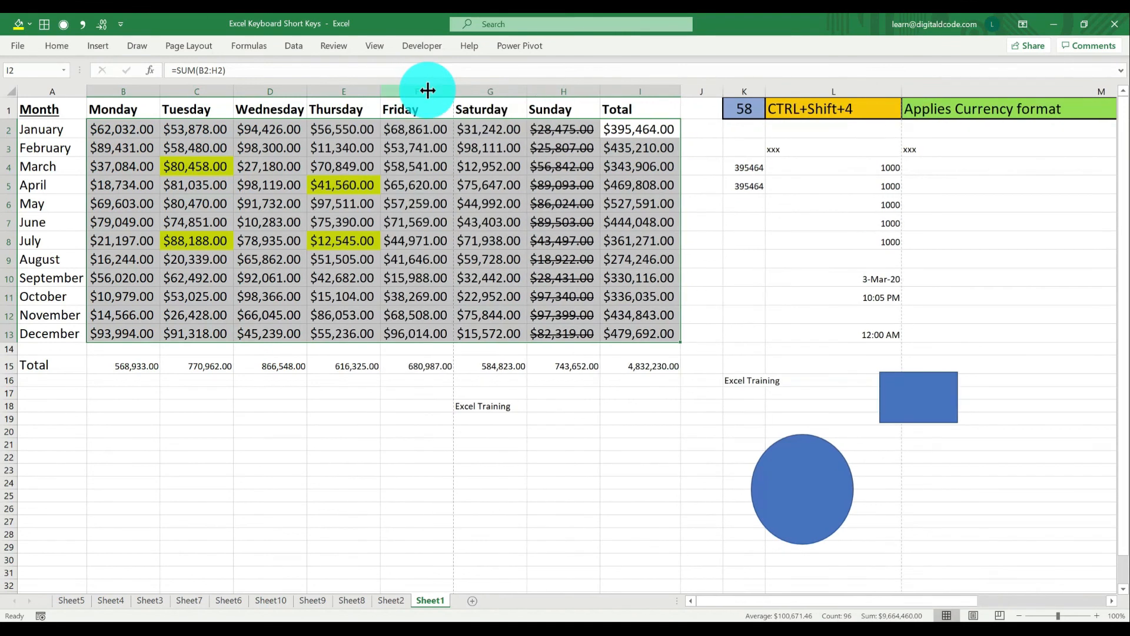
Set the shortcut number in K1 to 59
{"action": "left_click", "coordinate": [751, 112]}
{"action": "type", "text": "59"}
{"action": "key", "text": "Return"}
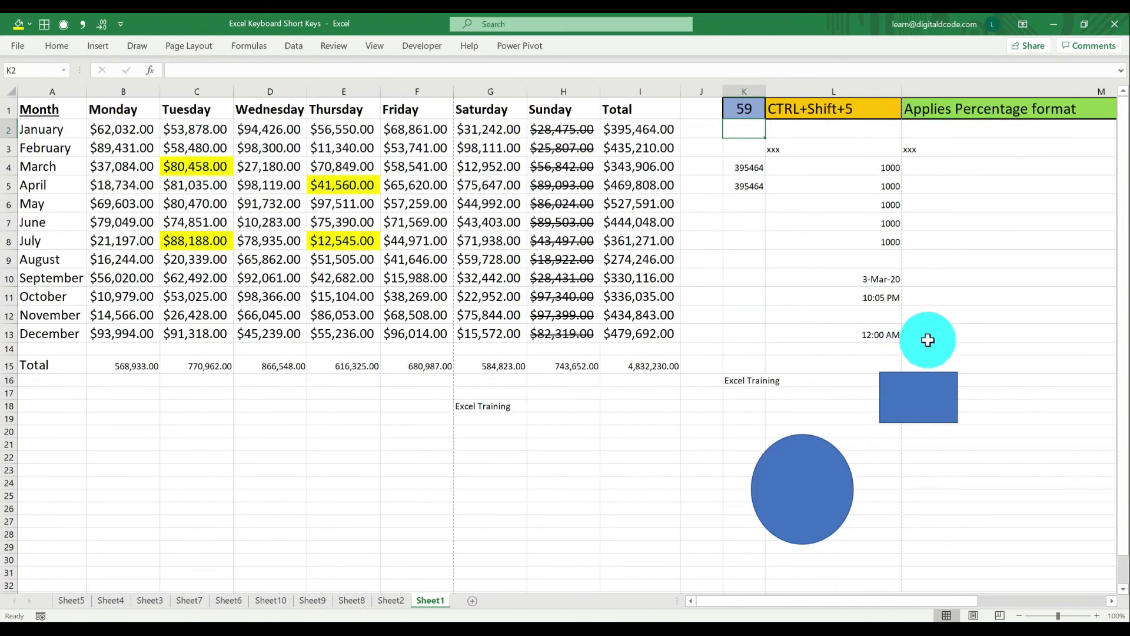
Enter the values 0.1, 0.15 and 0.3 in cells K7 to K9
{"action": "left_click", "coordinate": [748, 223]}
{"action": "type", "text": "0.1"}
{"action": "key", "text": "Return"}
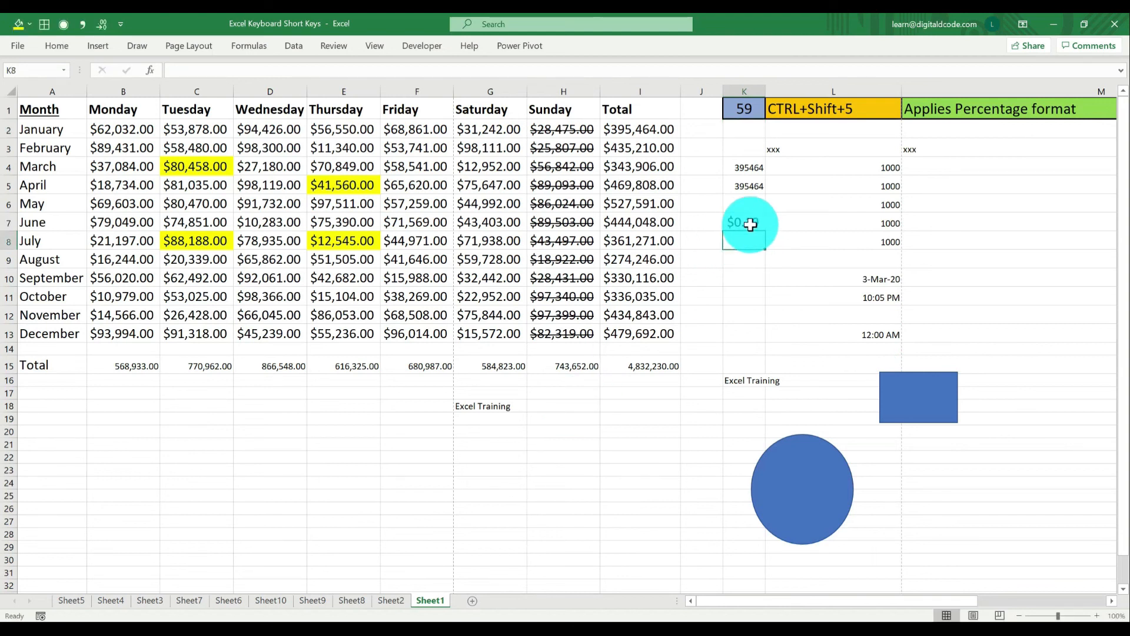
{"action": "type", "text": "0.15"}
{"action": "key", "text": "Return"}
{"action": "type", "text": "0.3"}
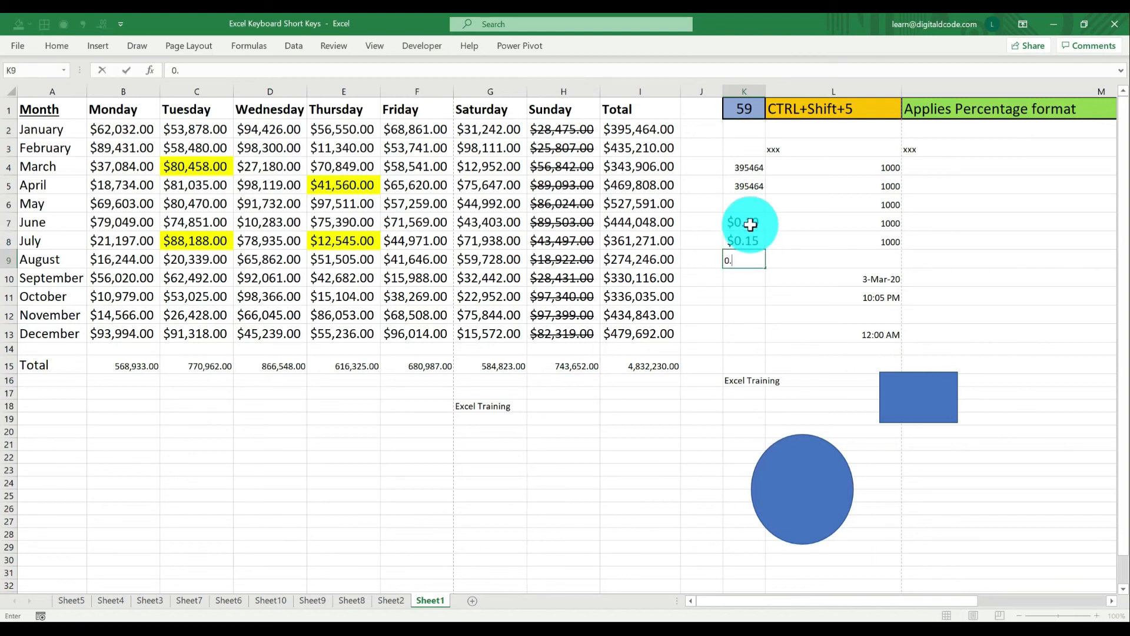
{"action": "key", "text": "Return"}
Apply the Percentage format to the decimal values in K7:K9
{"action": "key", "text": "Up"}
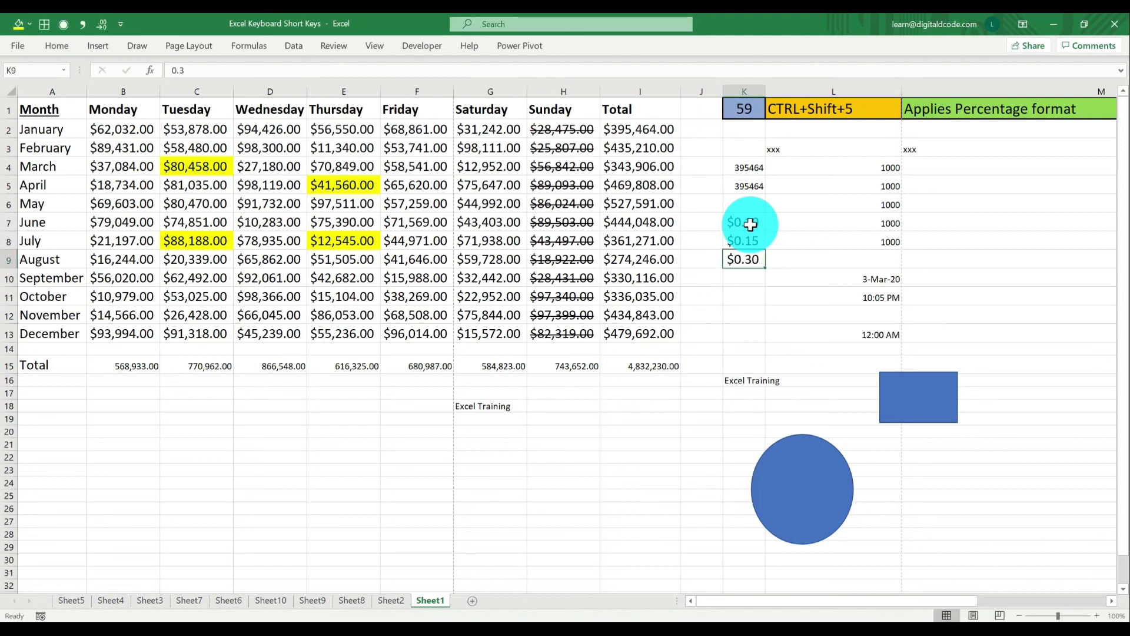
{"action": "left_click", "coordinate": [750, 224], "text": "shift"}
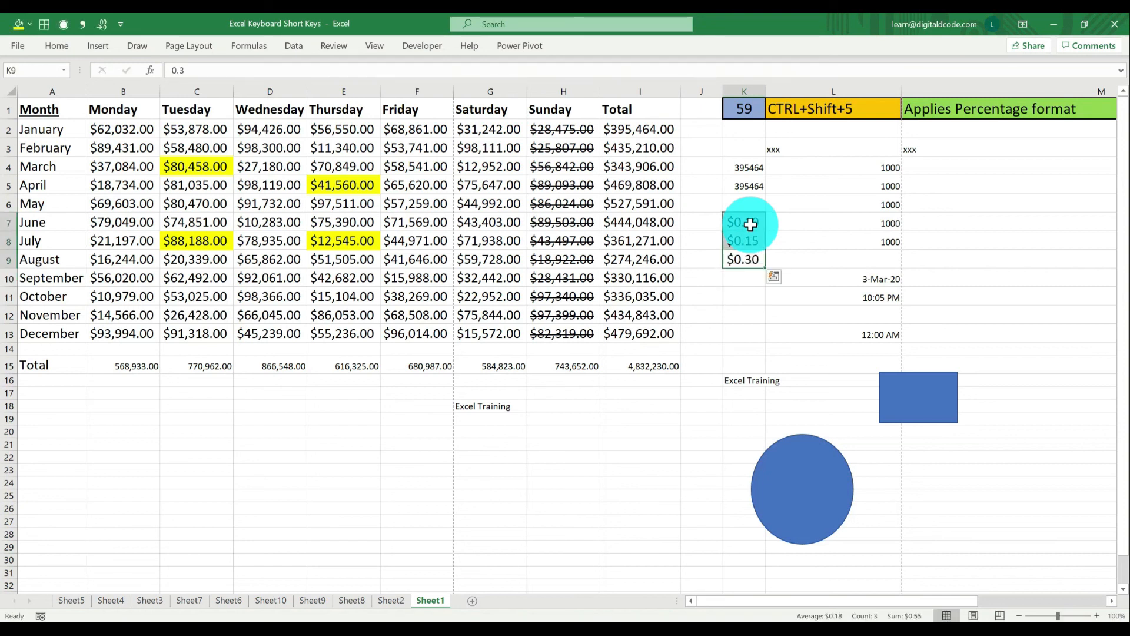
{"action": "key", "text": "ctrl+shift+5"}
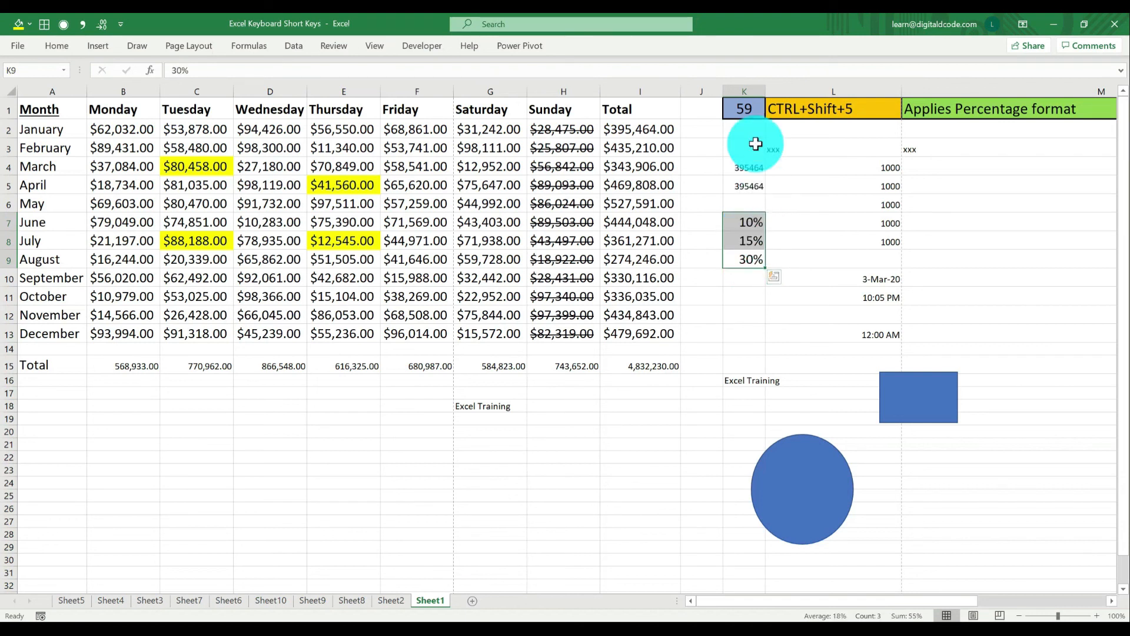
Set the shortcut number in K1 to 60
{"action": "left_click", "coordinate": [741, 104]}
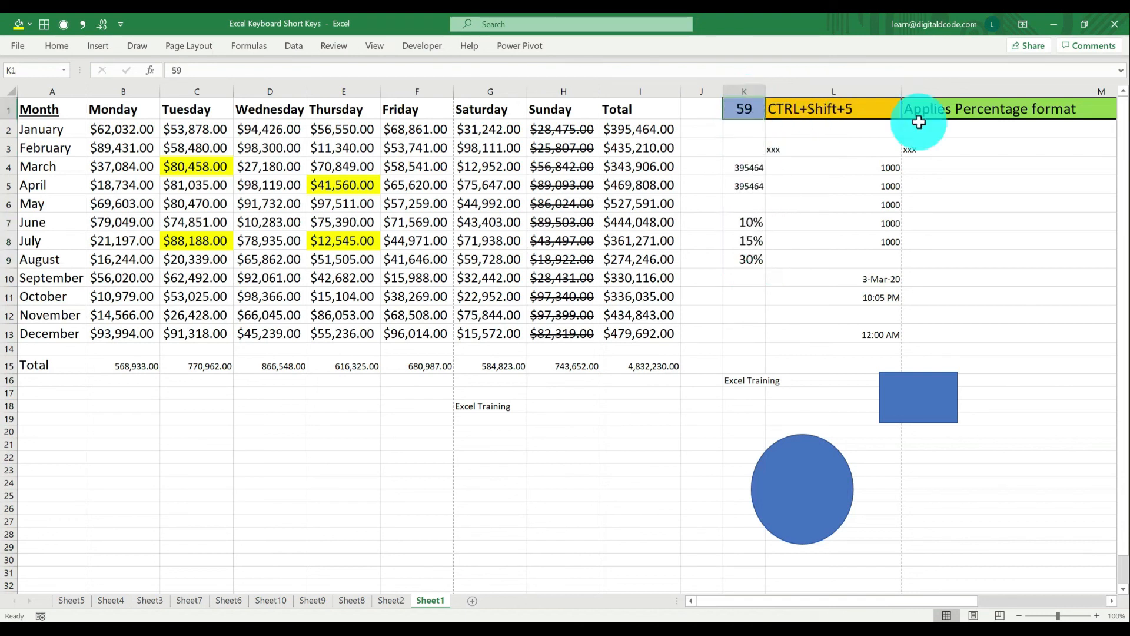
{"action": "type", "text": "60"}
{"action": "key", "text": "Return"}
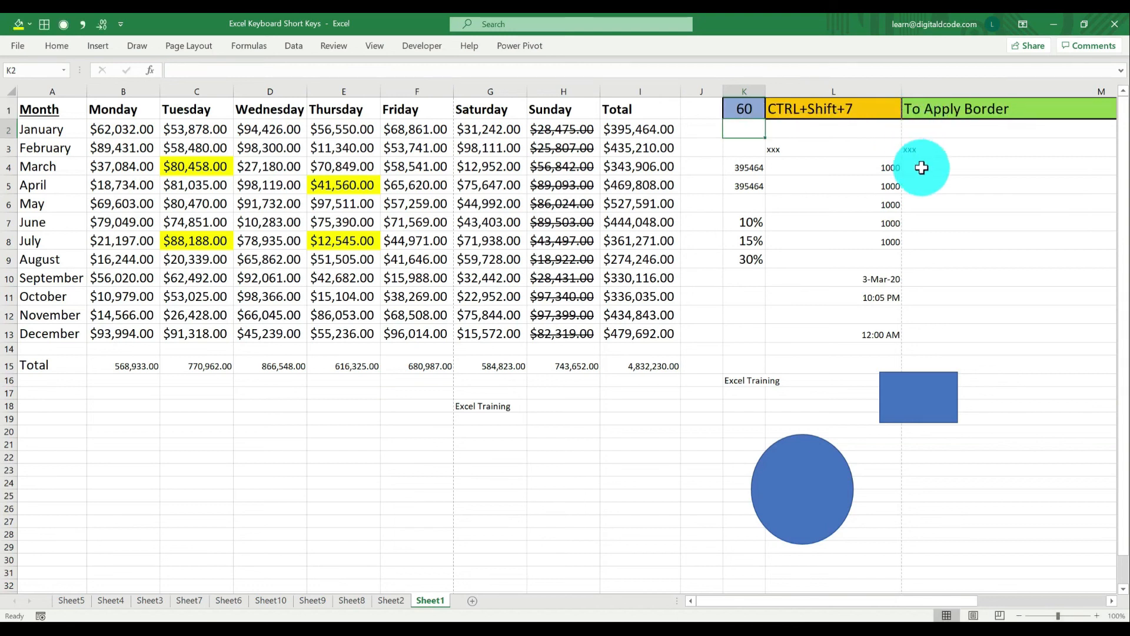
Apply an outline border to L4:L8, to the Excel Training cell G18, and to the empty range H20:H26
{"action": "left_click_drag", "start_coordinate": [878, 170], "coordinate": [916, 246]}
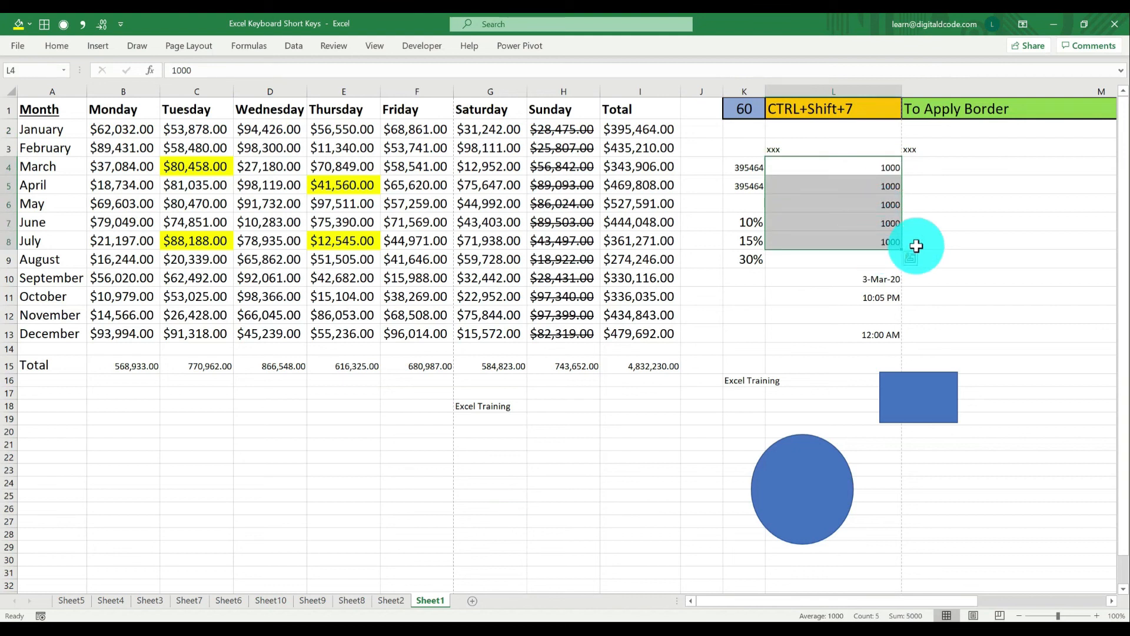
{"action": "left_click", "coordinate": [970, 244]}
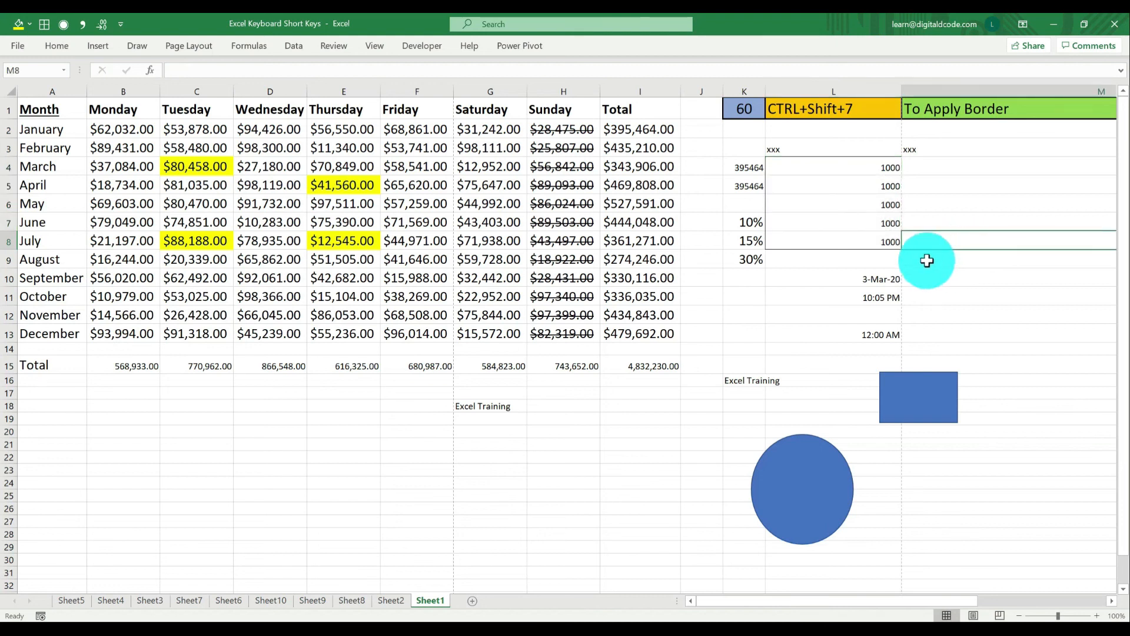
{"action": "left_click", "coordinate": [491, 405]}
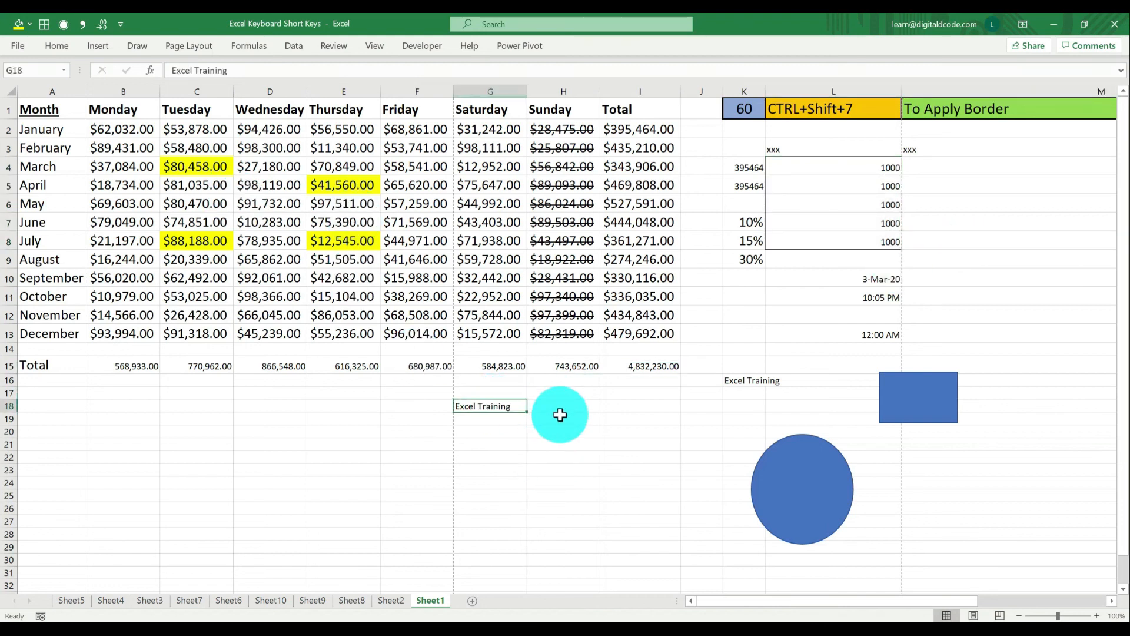
{"action": "left_click", "coordinate": [575, 457]}
{"action": "left_click_drag", "start_coordinate": [573, 434], "coordinate": [571, 510]}
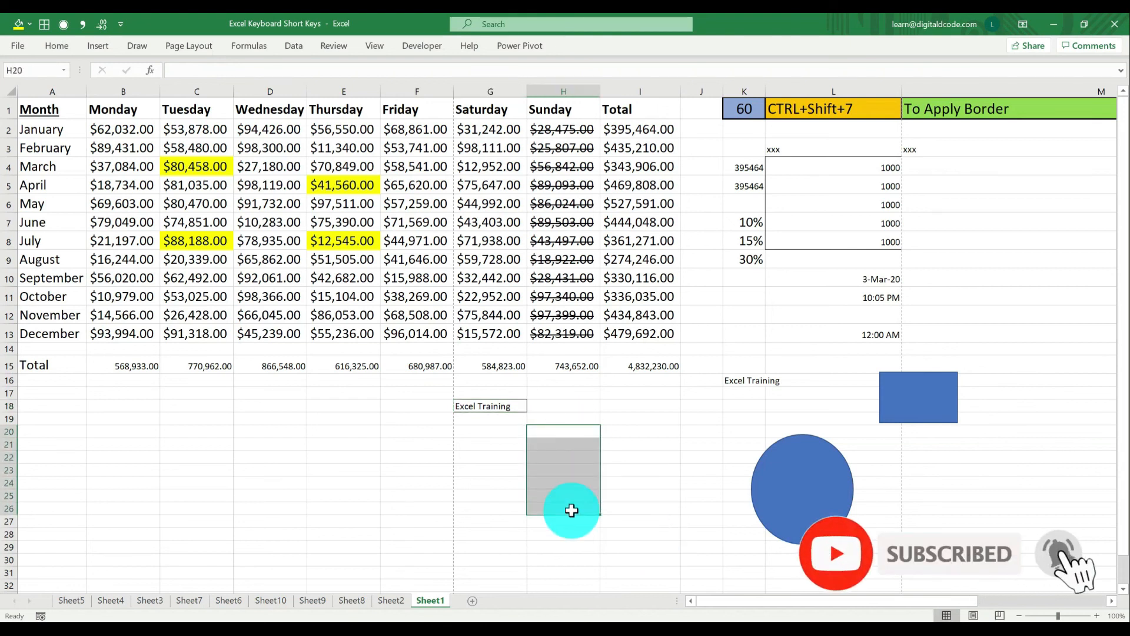
{"action": "left_click", "coordinate": [664, 499]}
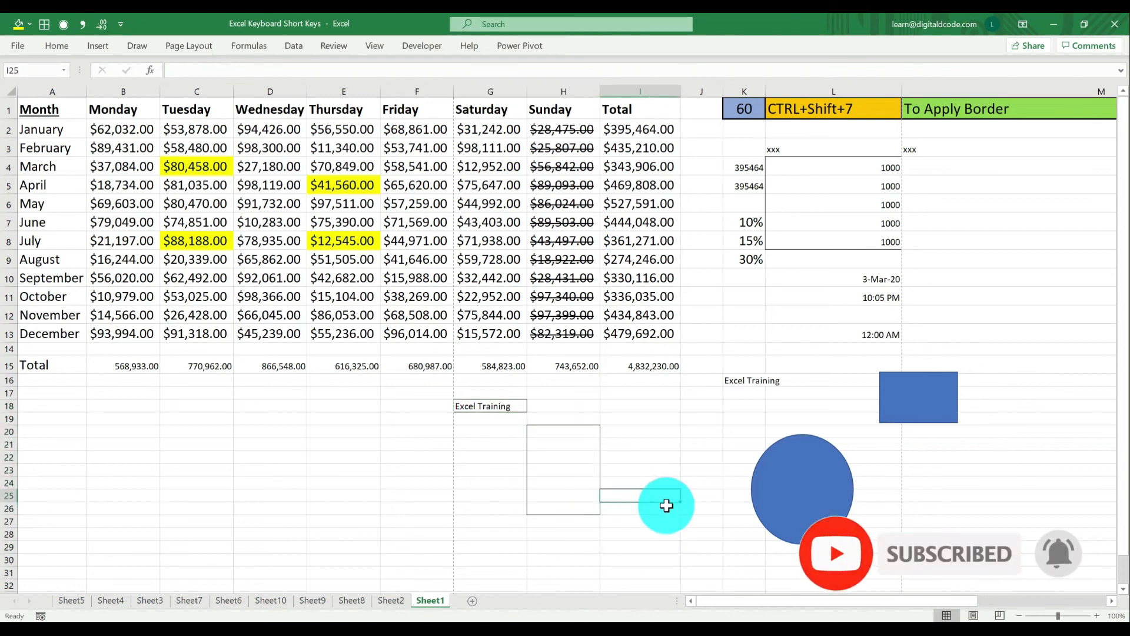